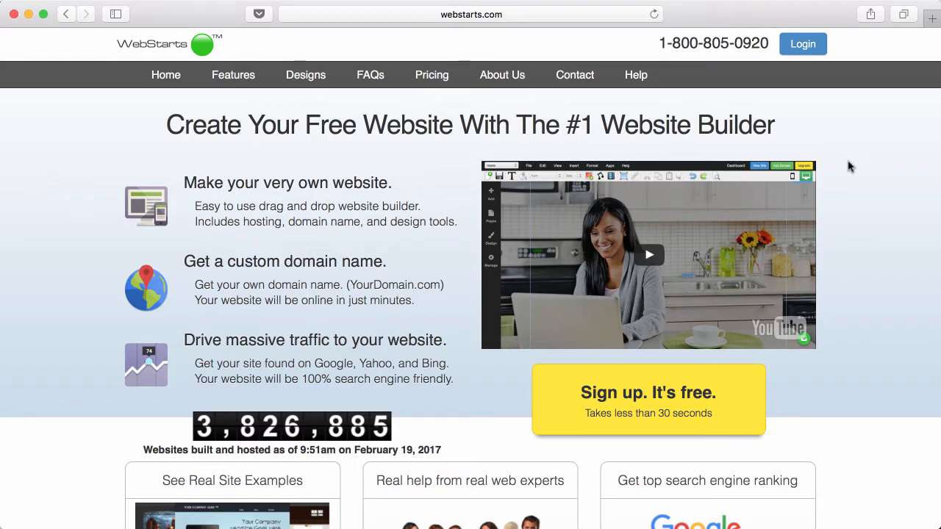
# - Start a free site and pick the Deli template from the design gallery
pyautogui.click(668, 396)
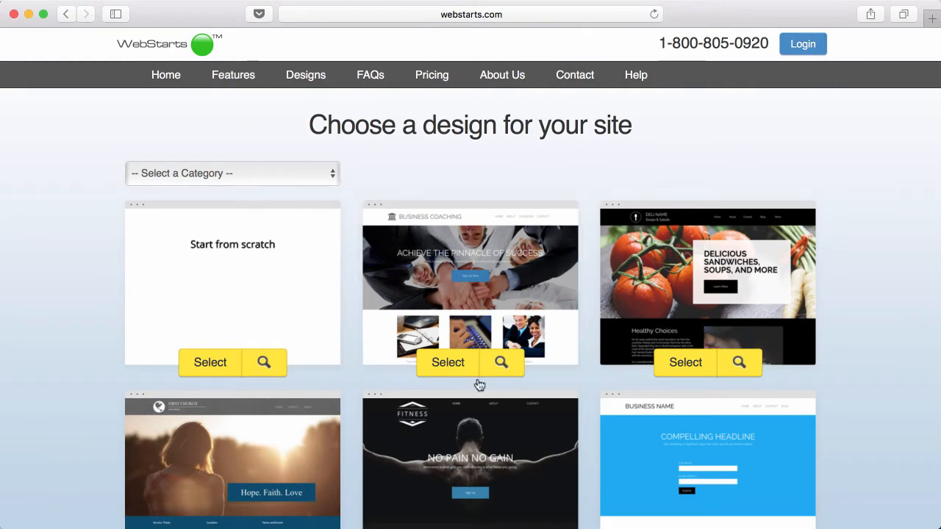
pyautogui.scroll(-5, 579, 392)
pyautogui.scroll(-6, 579, 395)
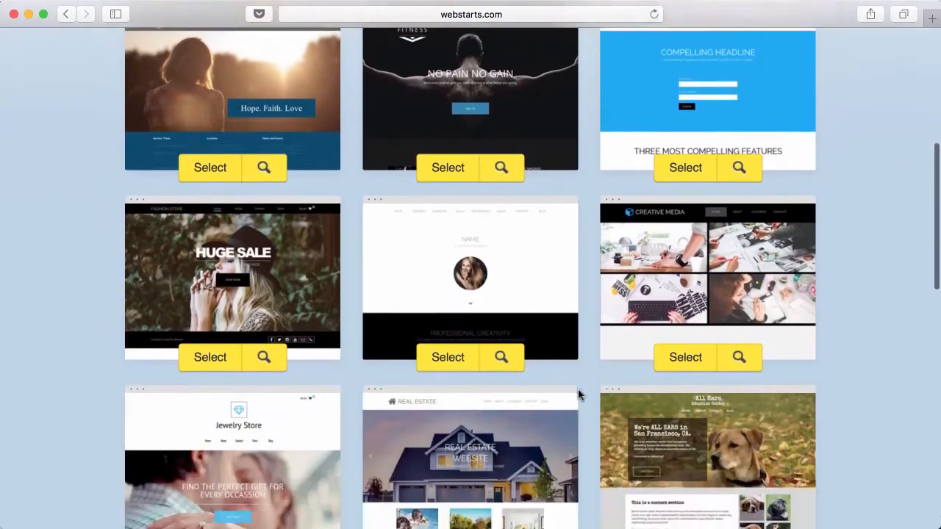
pyautogui.scroll(-7, 578, 395)
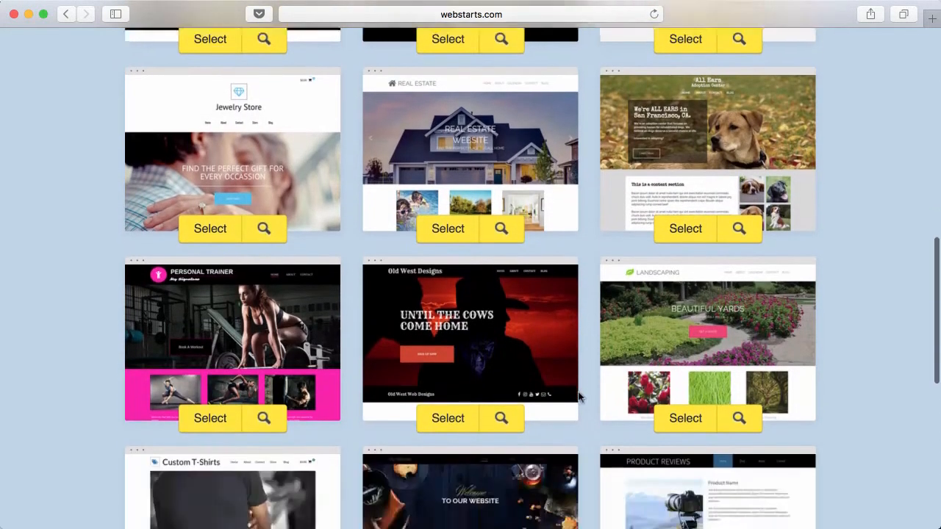
pyautogui.scroll(-5, 579, 397)
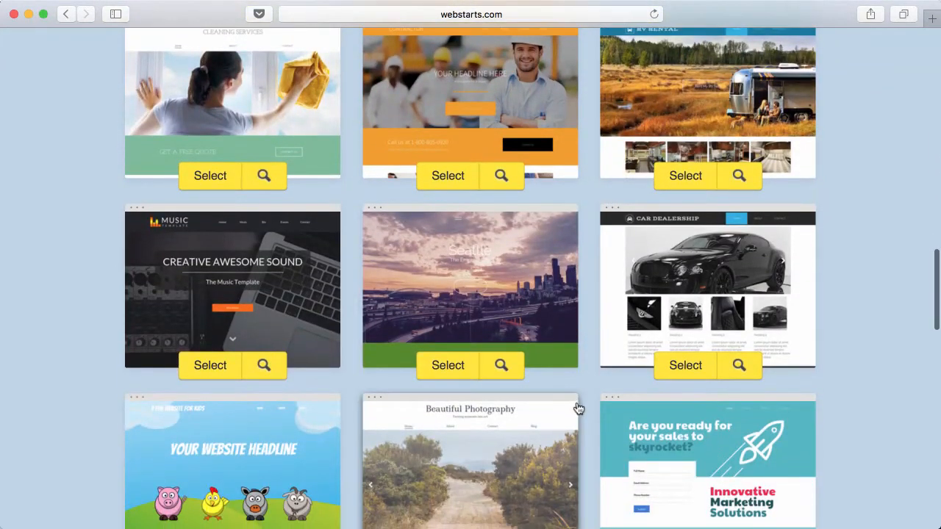
pyautogui.scroll(2, 578, 405)
pyautogui.scroll(12, 579, 407)
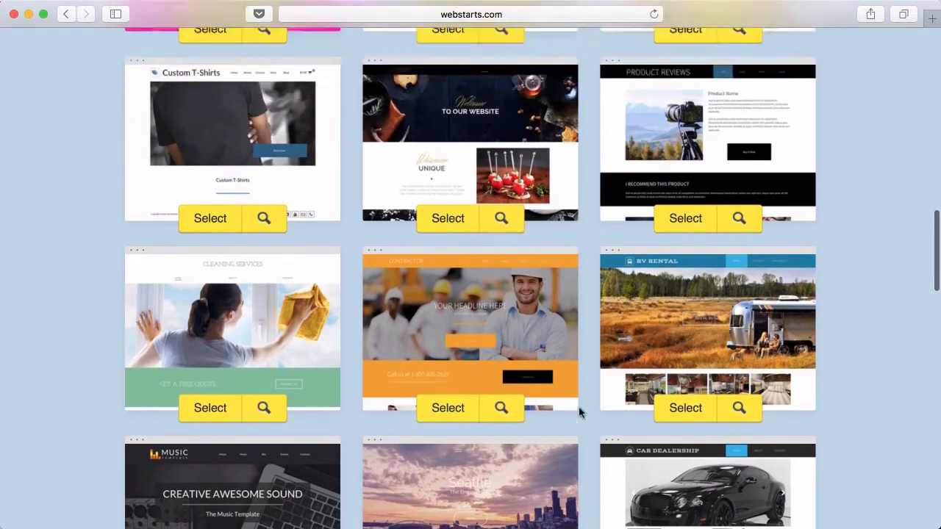
pyautogui.scroll(8, 578, 412)
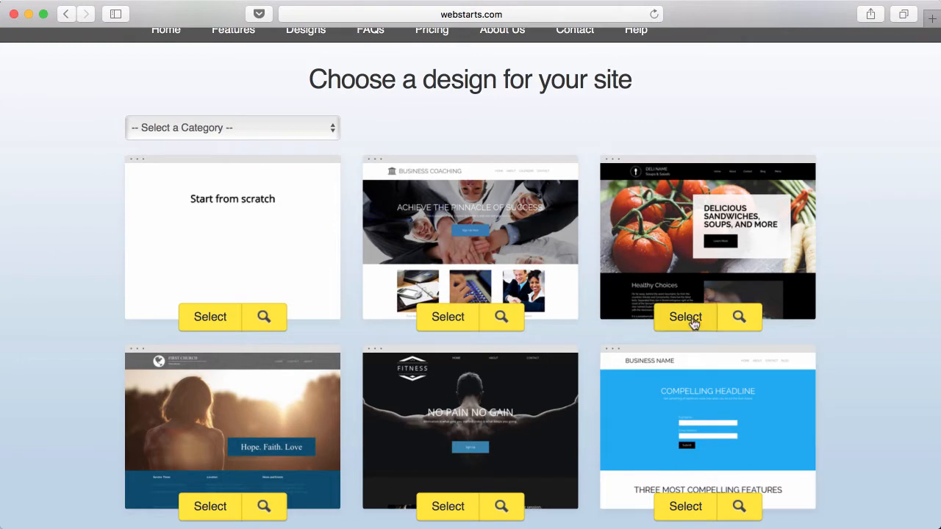
pyautogui.scroll(-1, 696, 325)
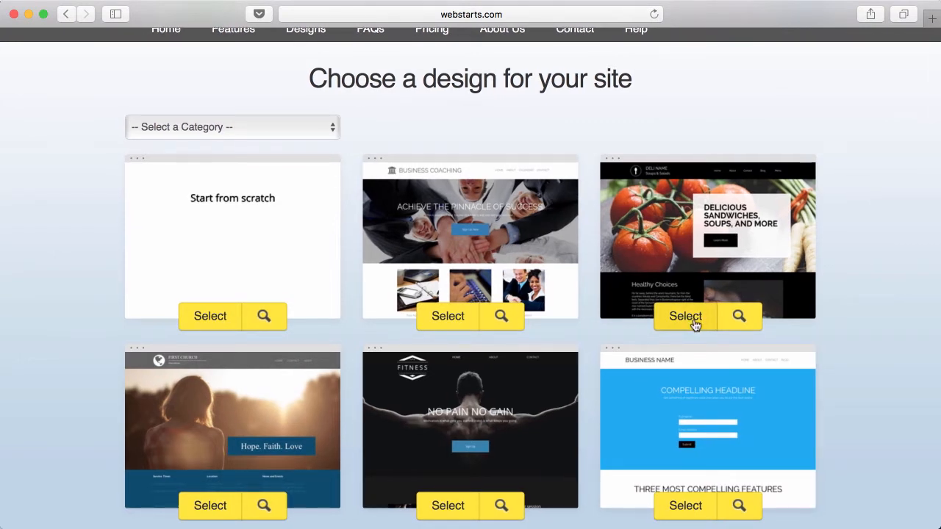
pyautogui.click(695, 323)
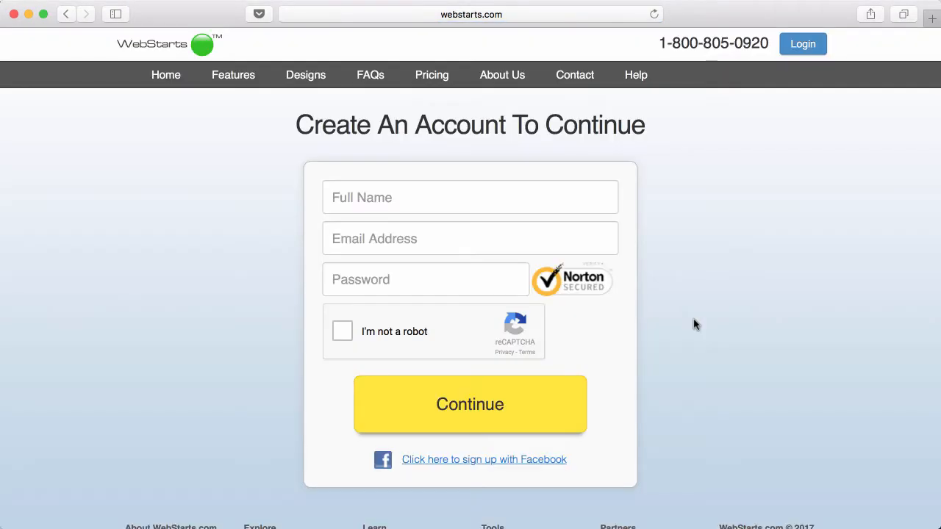
# - Enter the full name, e-mail address and password in the sign-up form
pyautogui.click(473, 206)
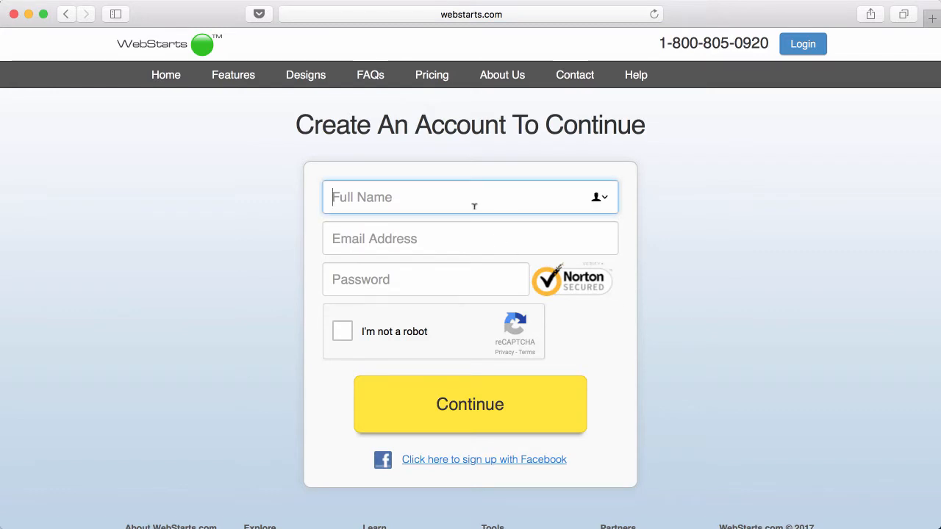
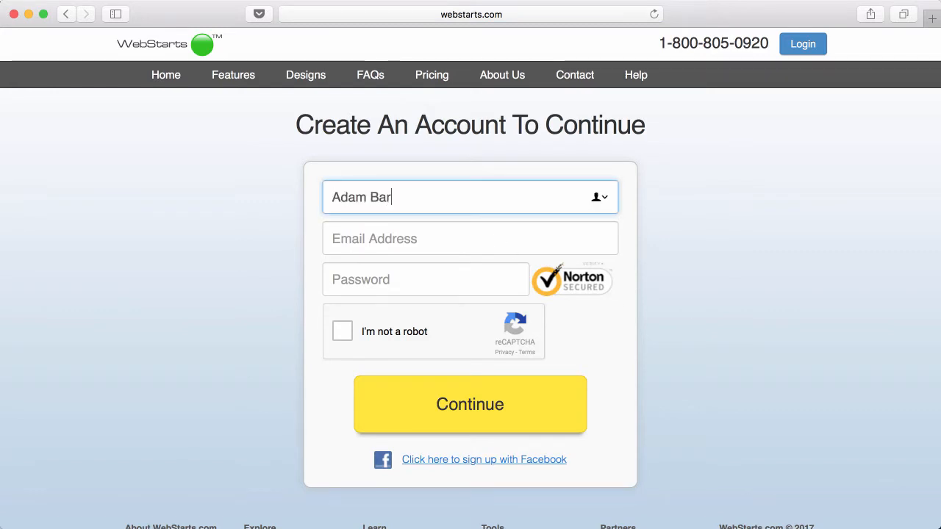
pyautogui.press('Tab')
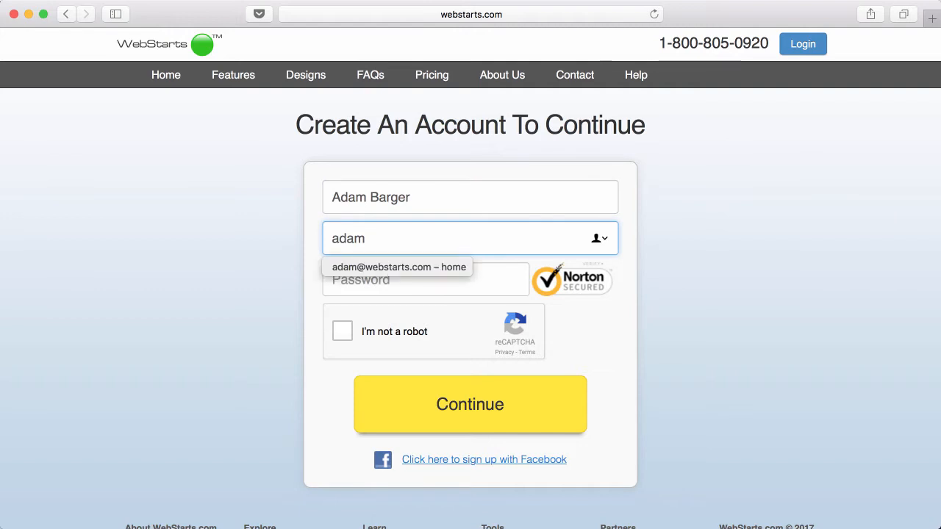
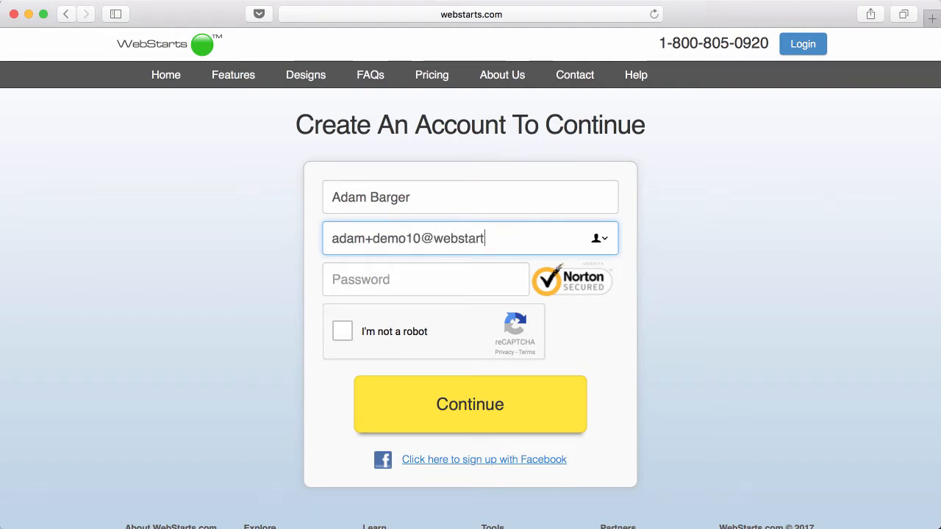
pyautogui.press('Tab')
pyautogui.write('p')
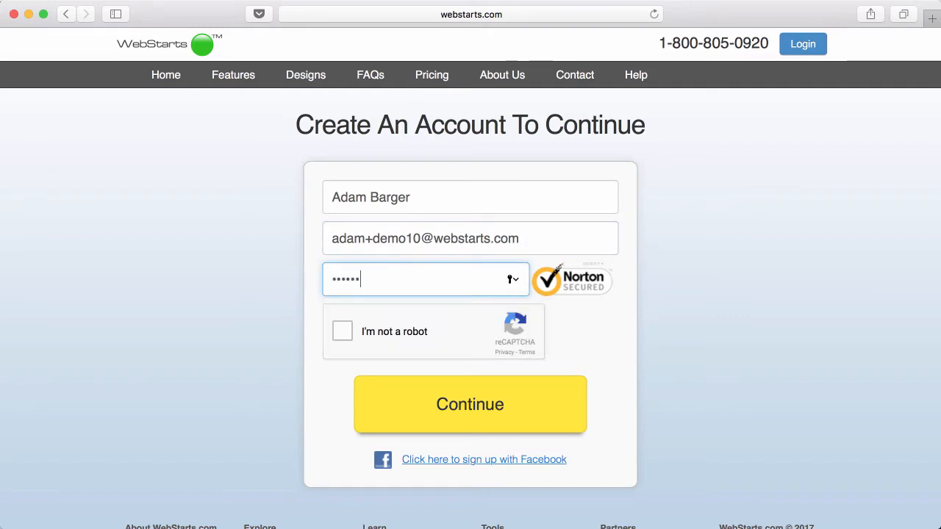
# - Start the reCAPTCHA check and mark the street-sign tiles in the first image set
pyautogui.click(368, 330)
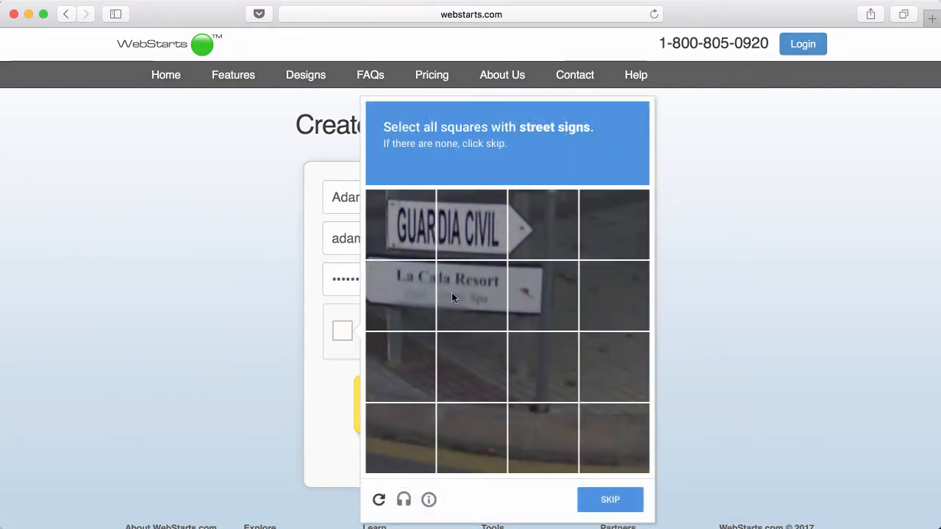
pyautogui.click(409, 225)
pyautogui.click(471, 227)
pyautogui.click(425, 305)
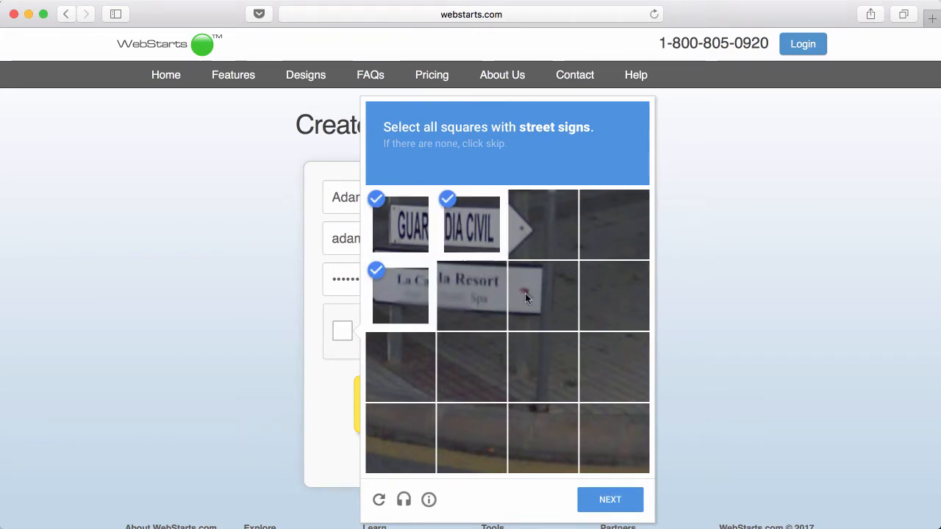
pyautogui.click(525, 294)
pyautogui.click(471, 295)
pyautogui.click(610, 498)
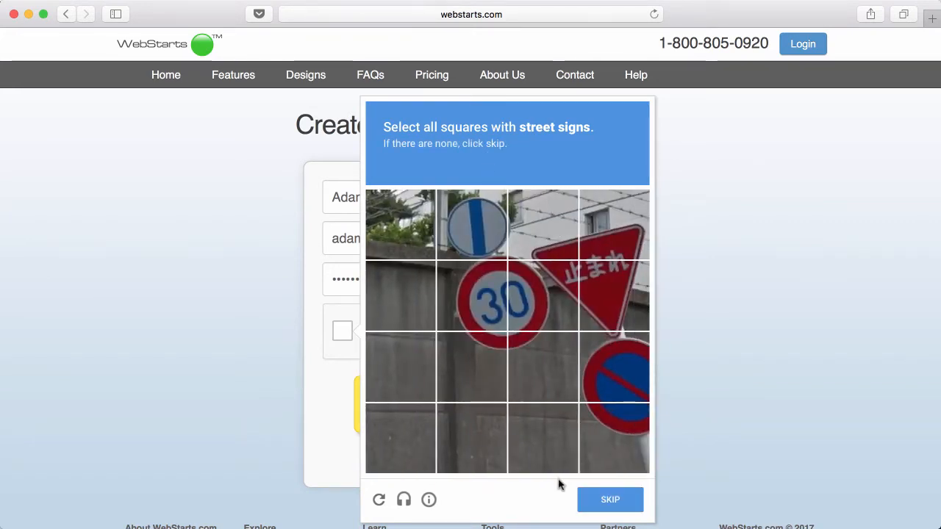
# - Mark the street-sign tiles in the second set, submit, and decline saving the password
pyautogui.click(476, 240)
pyautogui.click(479, 298)
pyautogui.click(539, 361)
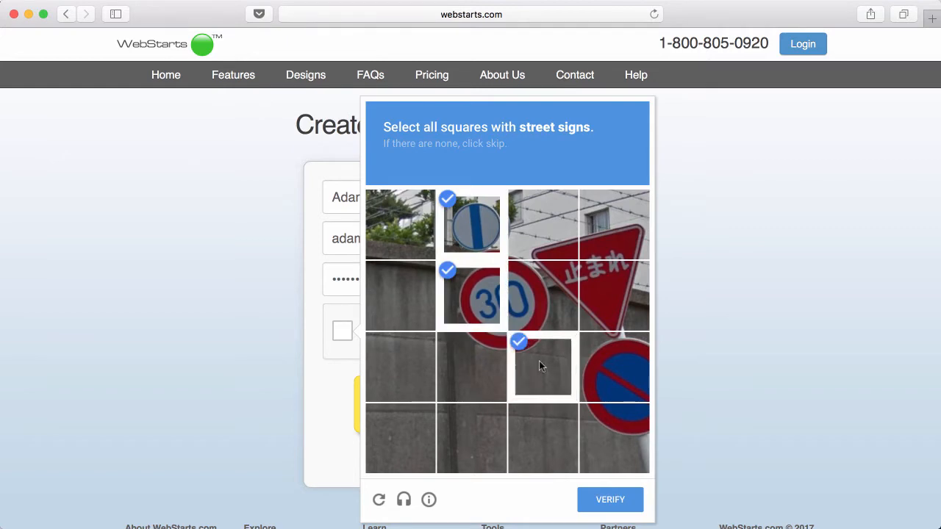
pyautogui.click(550, 310)
pyautogui.click(544, 226)
pyautogui.click(614, 227)
pyautogui.click(614, 298)
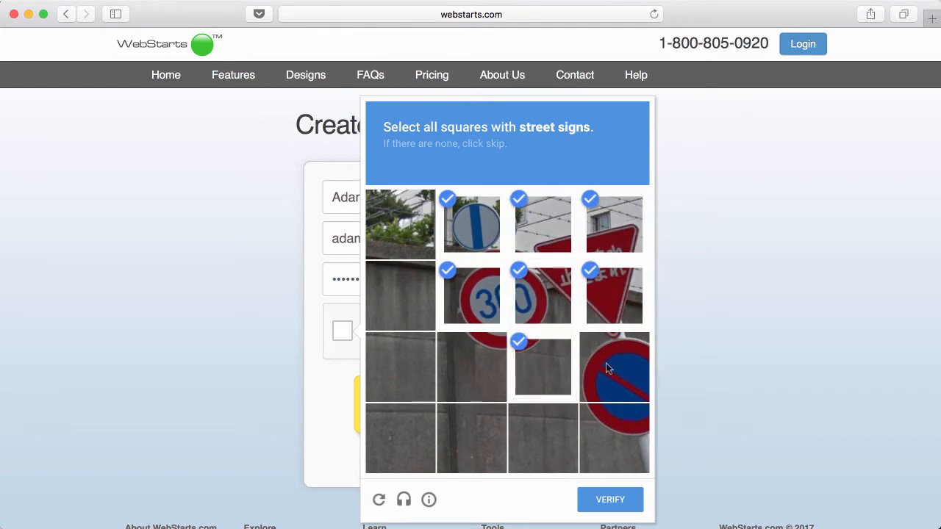
pyautogui.click(609, 367)
pyautogui.click(628, 453)
pyautogui.click(618, 500)
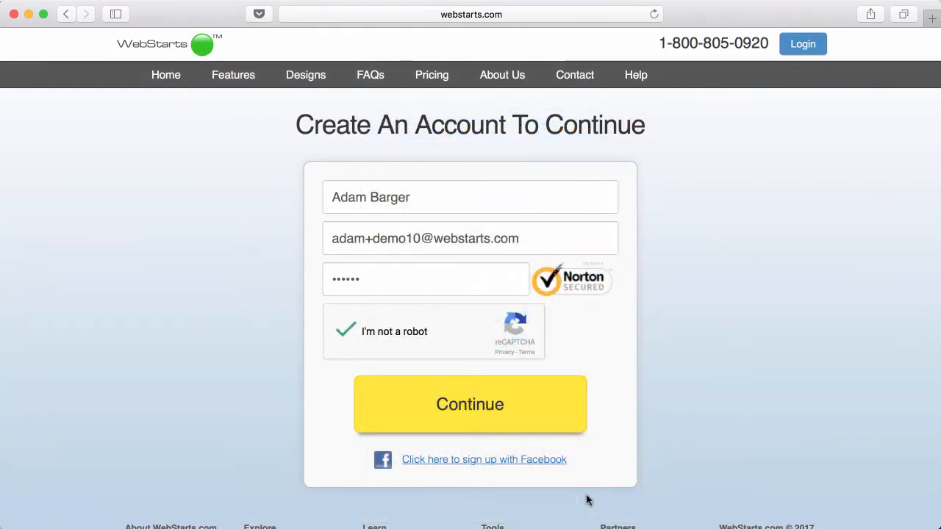
pyautogui.click(473, 104)
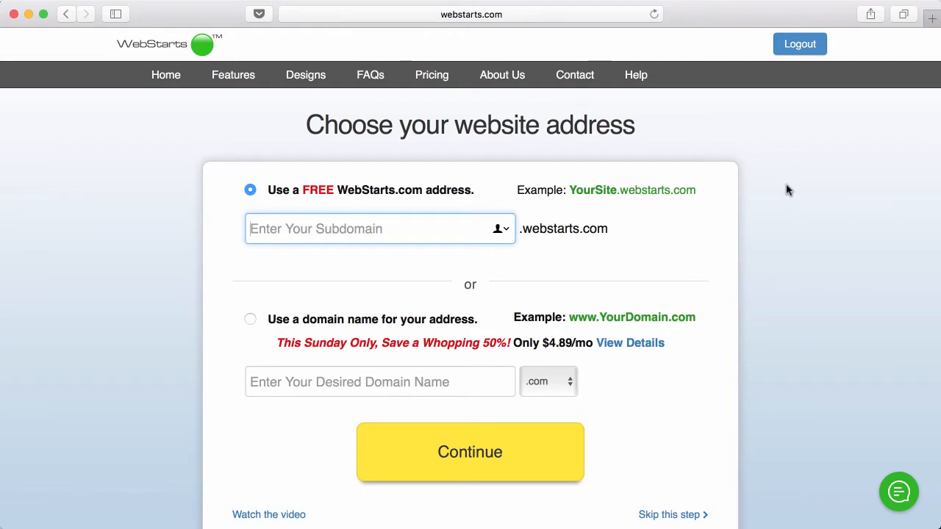
# - Enter demo10 as the free WebStarts subdomain and confirm it
pyautogui.write('demo10')
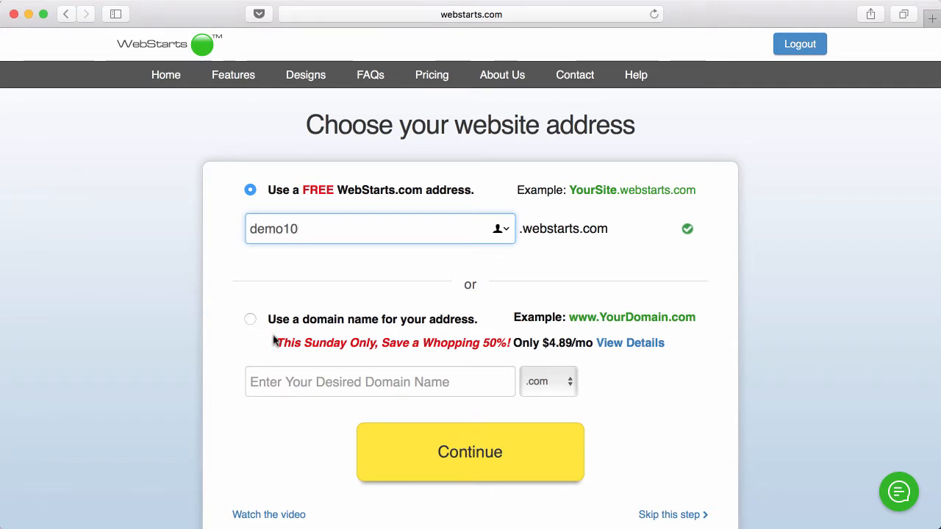
pyautogui.click(473, 455)
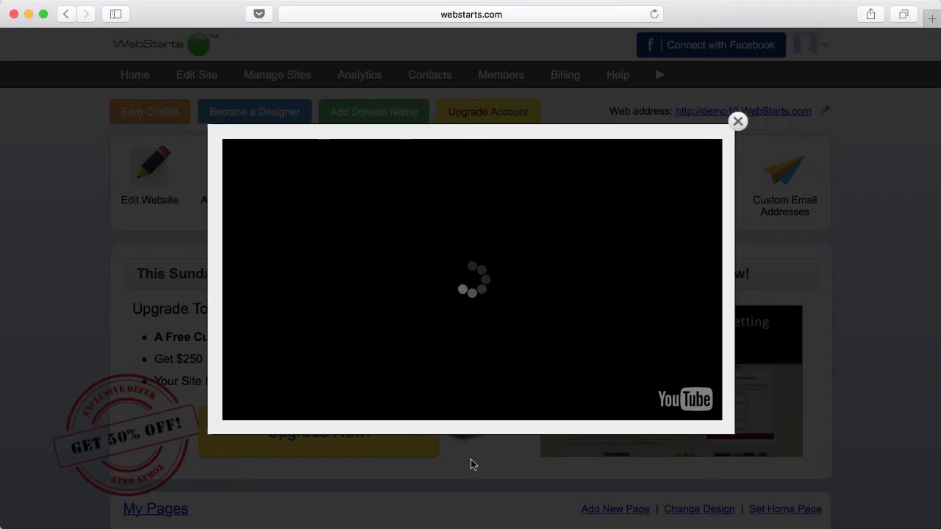
# - Close the welcome video popup and launch the website editor
pyautogui.click(737, 121)
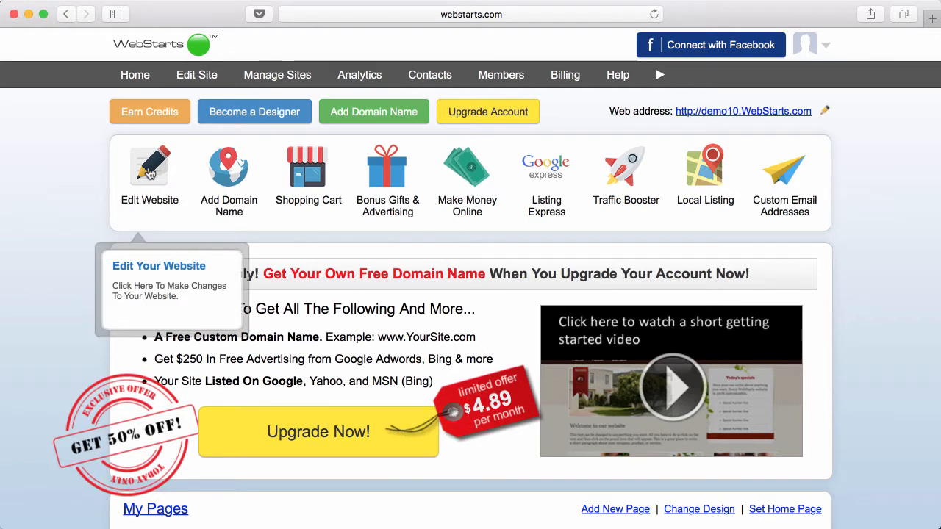
pyautogui.click(150, 172)
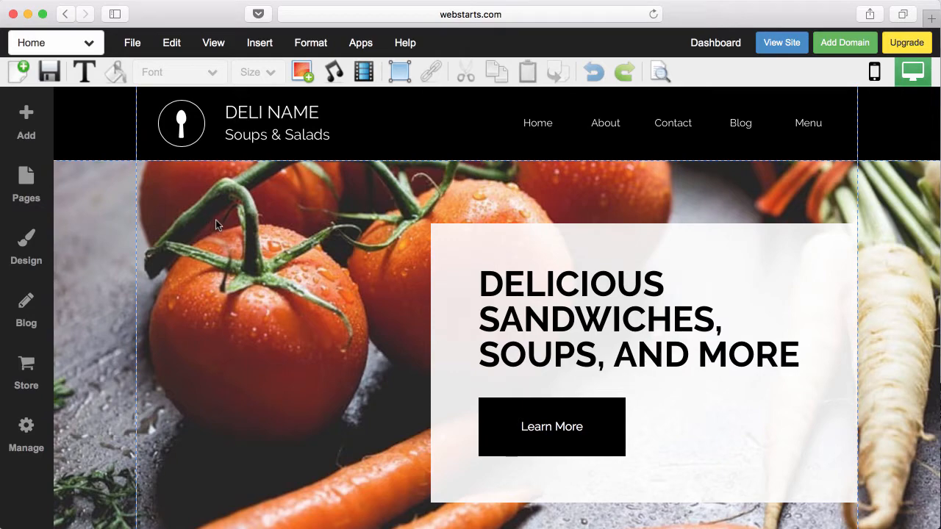
# - Choose About from the page dropdown, then bring up the Create New Web Page dialog
pyautogui.scroll(-10, 215, 225)
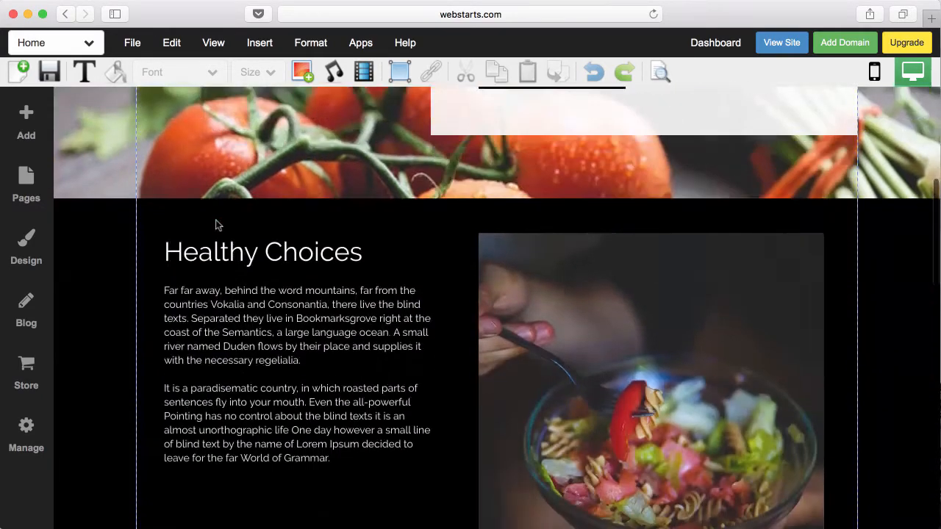
pyautogui.scroll(10, 215, 225)
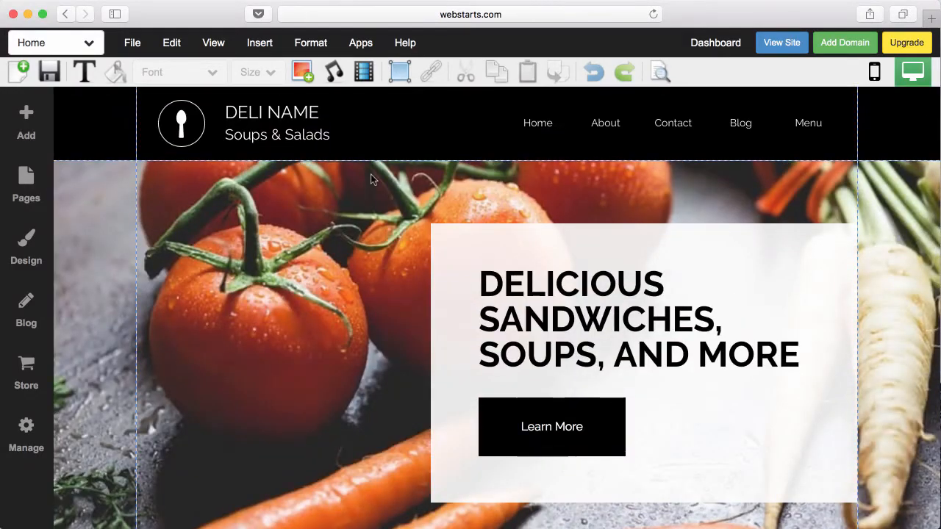
pyautogui.click(89, 47)
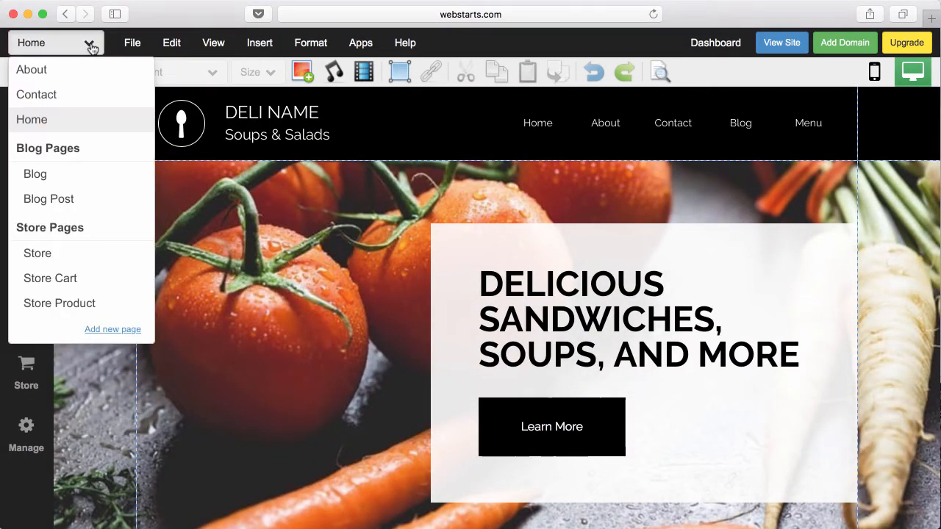
pyautogui.click(82, 70)
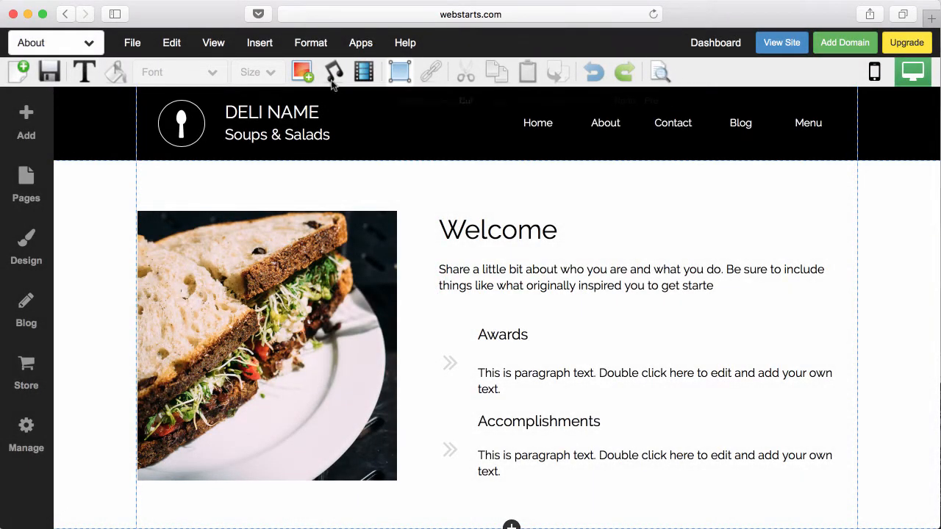
pyautogui.click(16, 73)
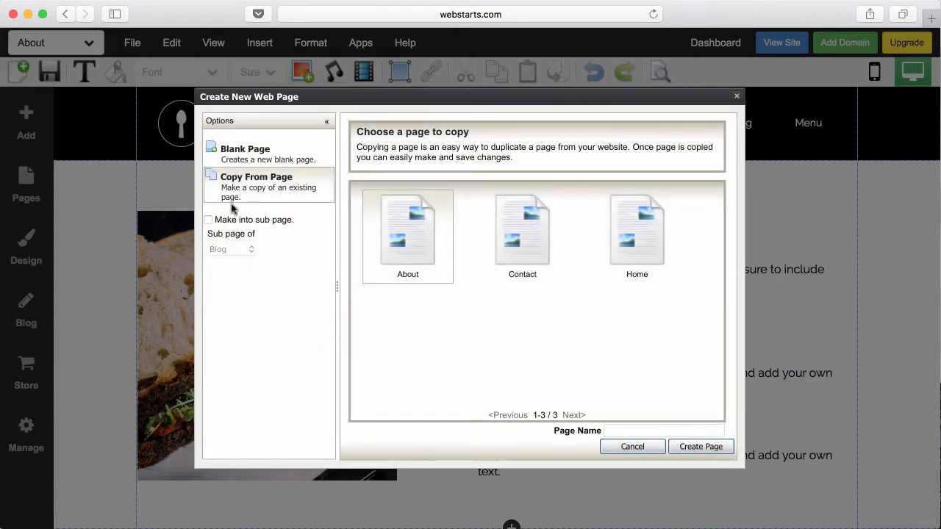
# - Create a Services page using Copy From Page with About as the source
pyautogui.click(300, 163)
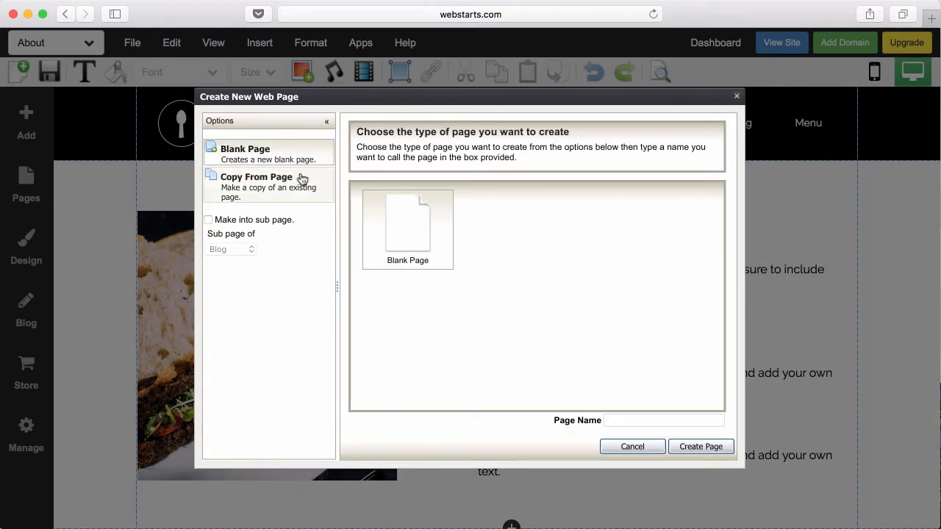
pyautogui.click(300, 182)
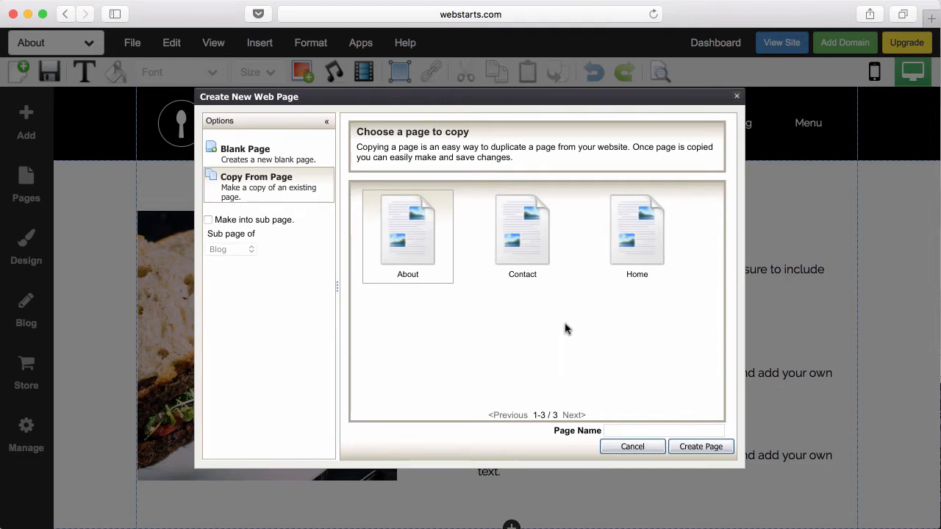
pyautogui.click(668, 428)
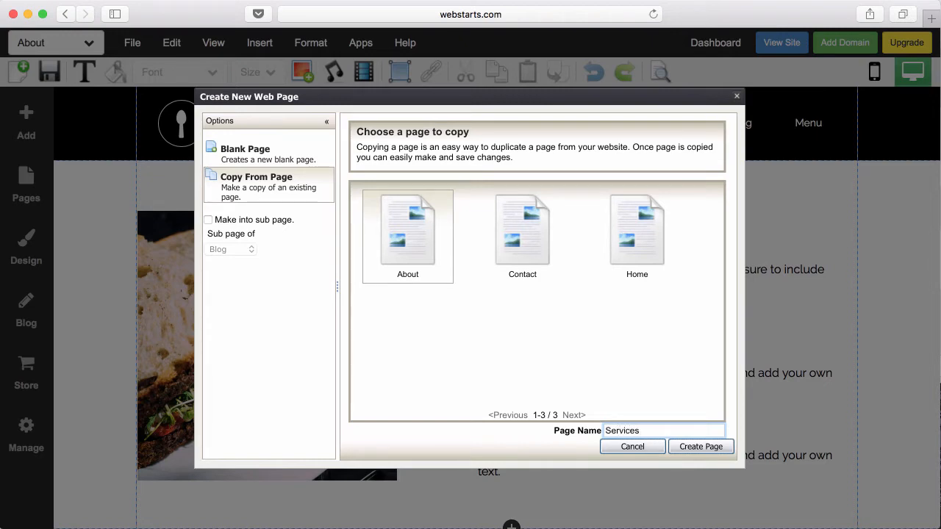
pyautogui.click(680, 449)
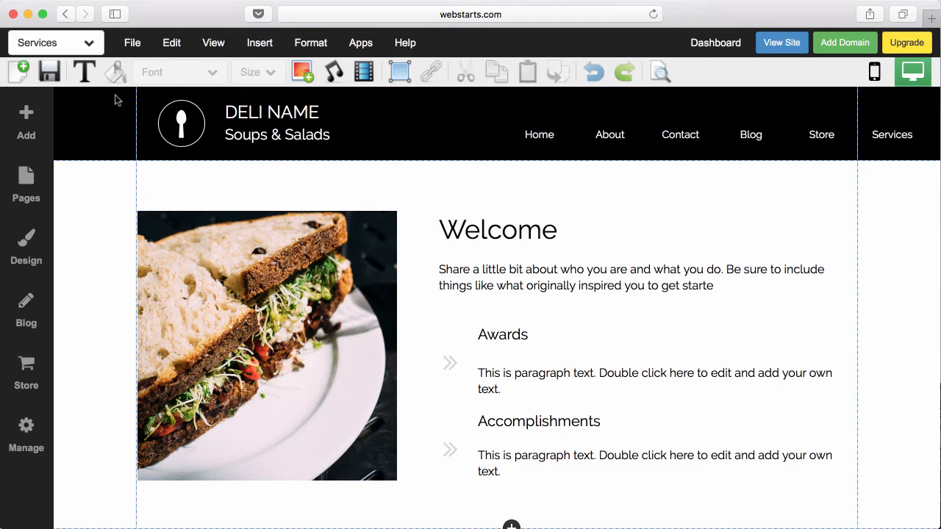
pyautogui.click(88, 42)
# - Switch the editor to the Home page and select its header section
pyautogui.click(65, 169)
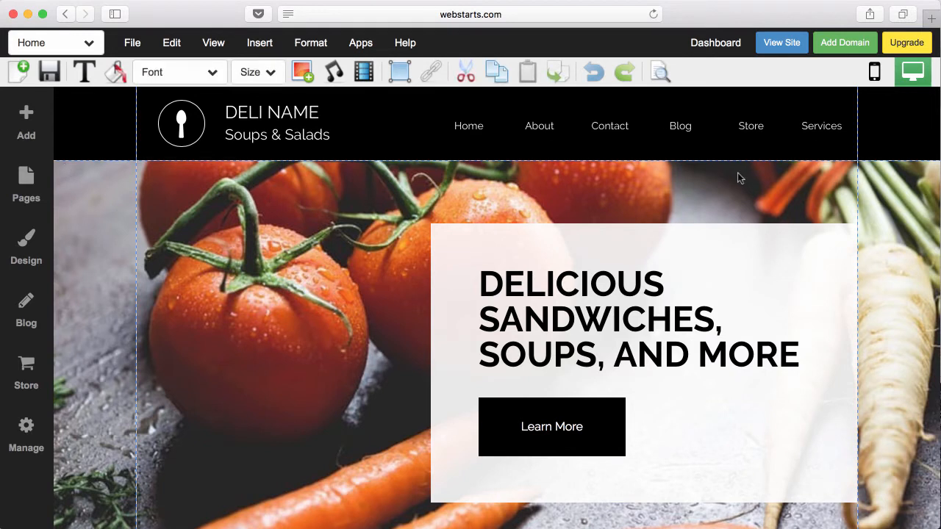
pyautogui.click(93, 145)
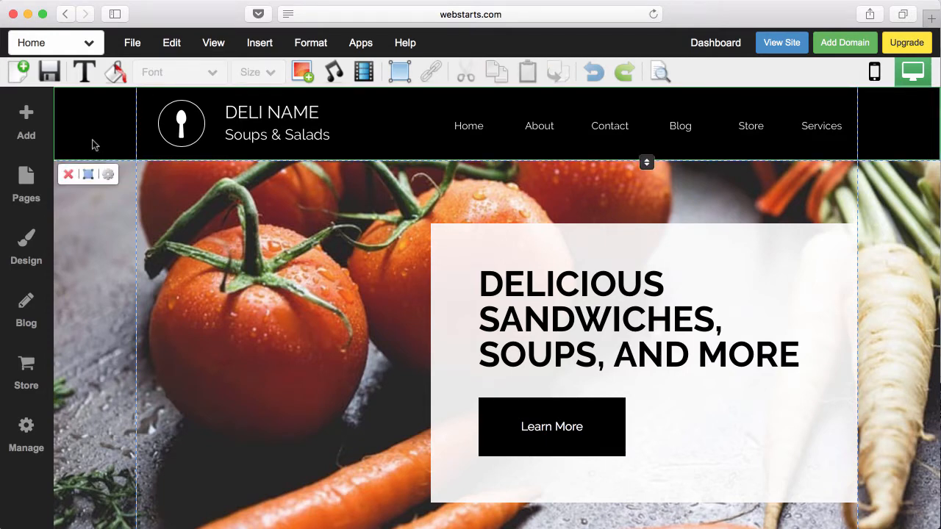
pyautogui.scroll(-15, 93, 144)
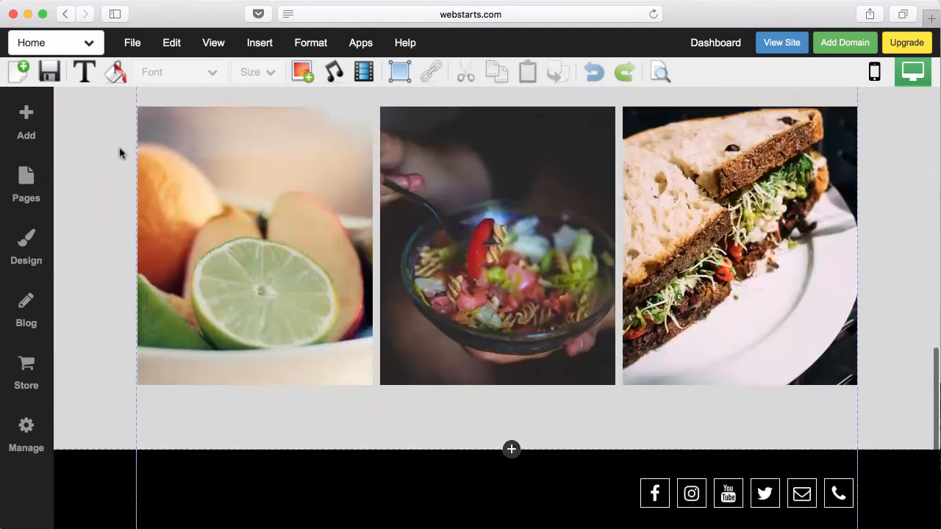
pyautogui.scroll(-4, 120, 153)
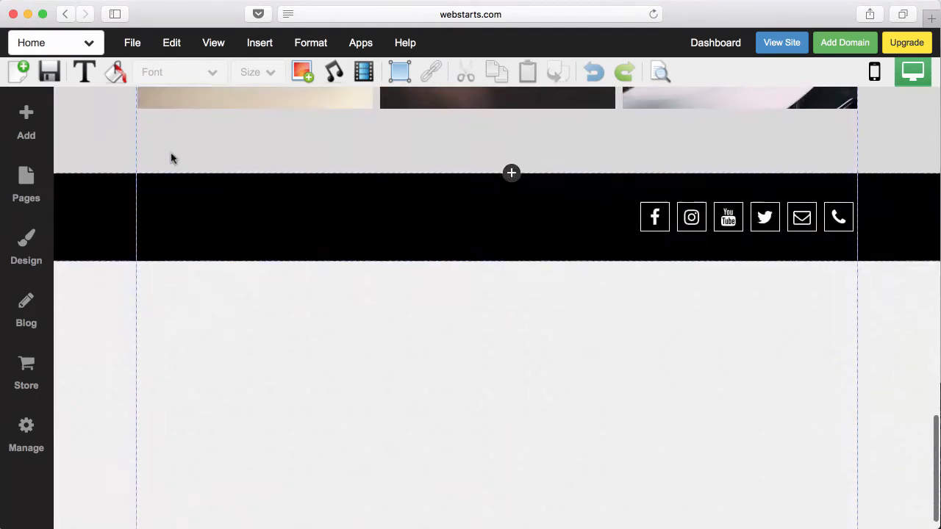
# - Select the footer and header sections in turn, then select the spoon logo
pyautogui.click(129, 204)
pyautogui.scroll(20, 130, 203)
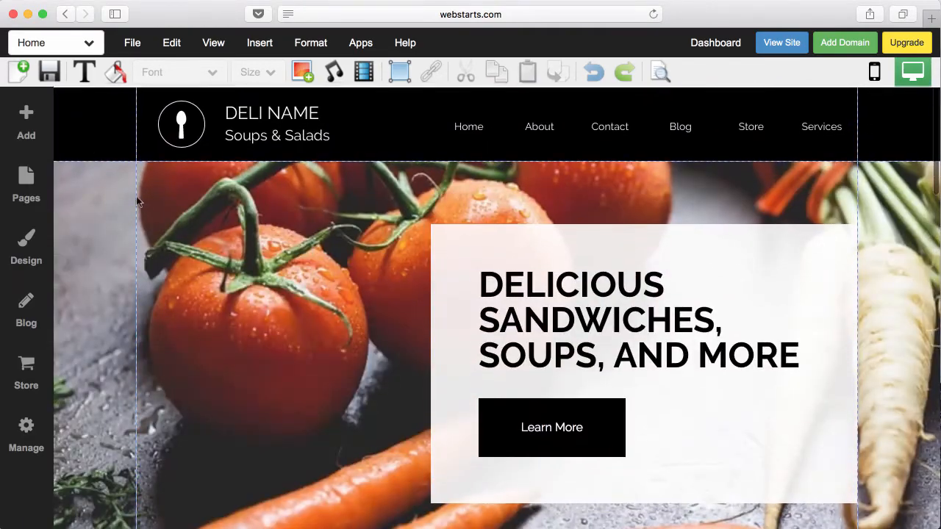
pyautogui.click(80, 134)
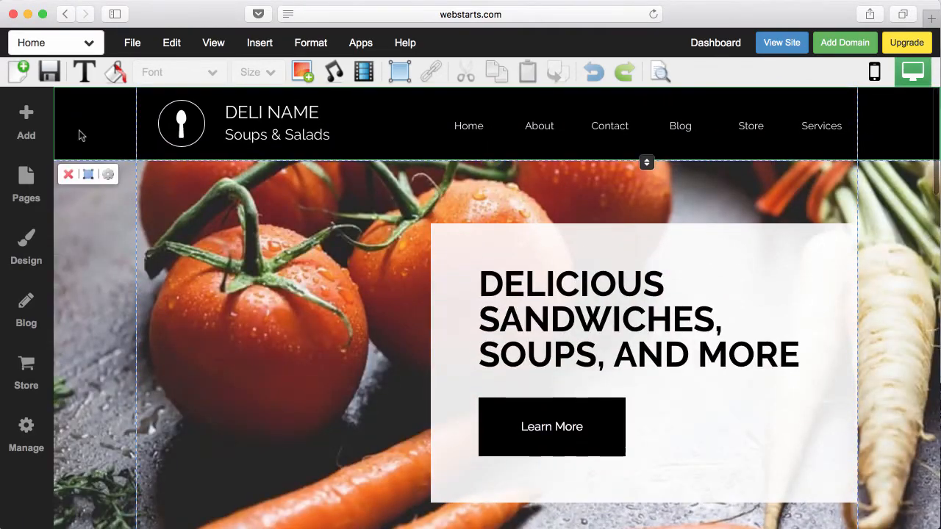
pyautogui.scroll(-20, 83, 139)
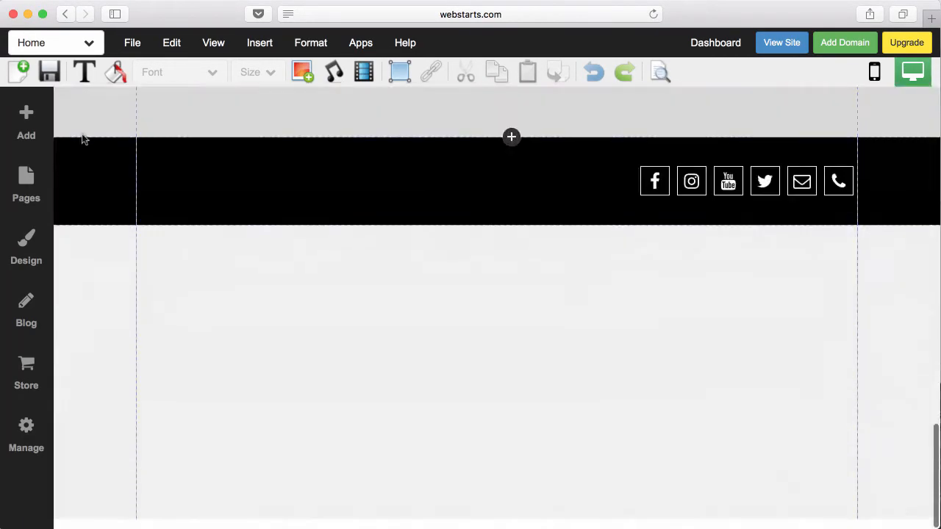
pyautogui.click(98, 182)
pyautogui.scroll(20, 98, 182)
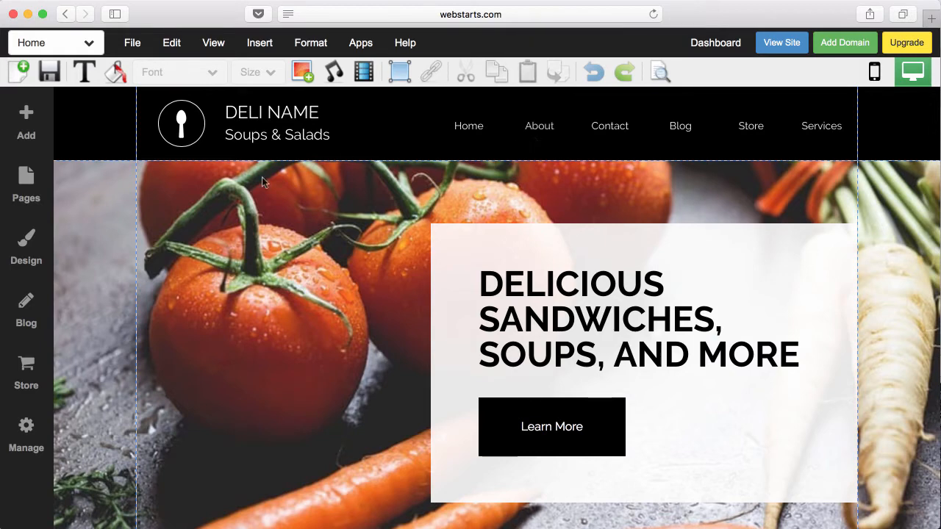
pyautogui.click(196, 142)
# - Drag the spoon logo back into the header beside the deli name
pyautogui.moveTo(196, 142); pyautogui.dragTo(170, 130)
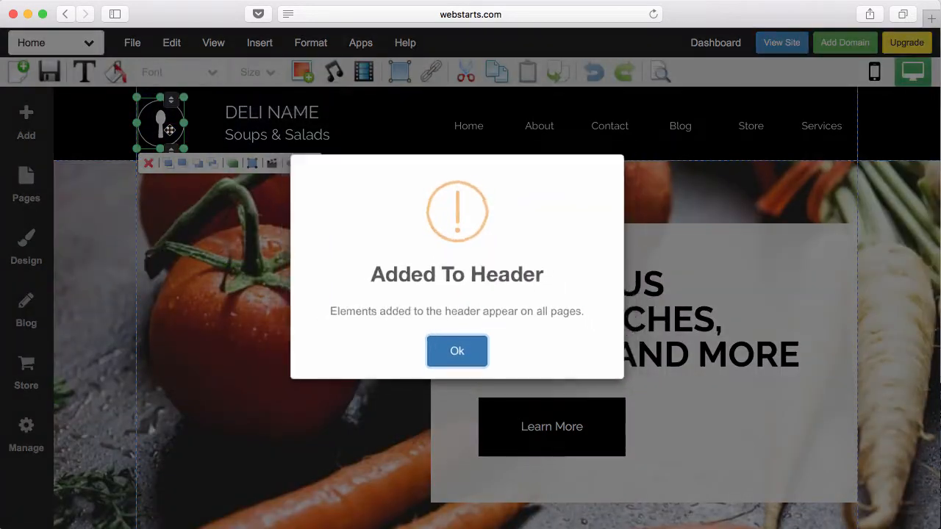
# - Dismiss the Added To Header notice and save the Home page
pyautogui.click(456, 351)
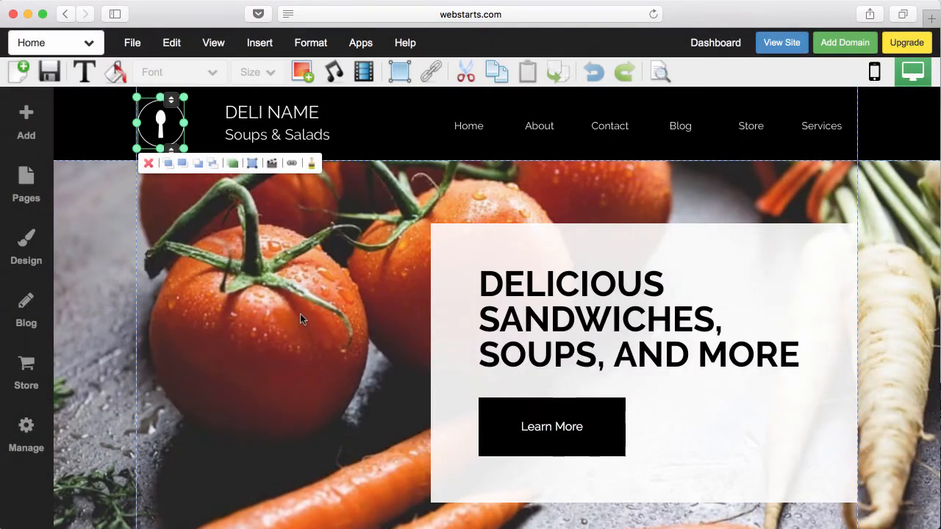
pyautogui.click(49, 72)
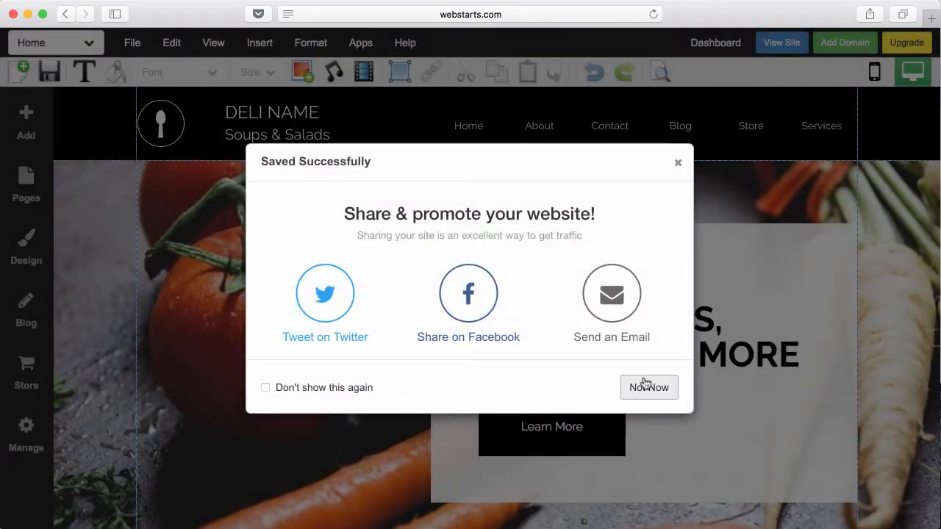
pyautogui.click(645, 385)
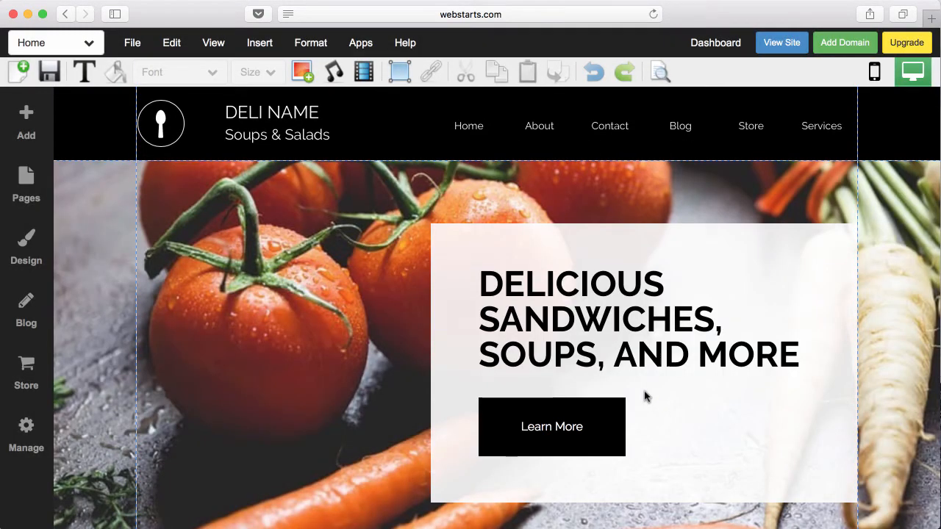
# - Preview the live Home, About, Contact, Blog and Store pages, then close the preview
pyautogui.click(781, 44)
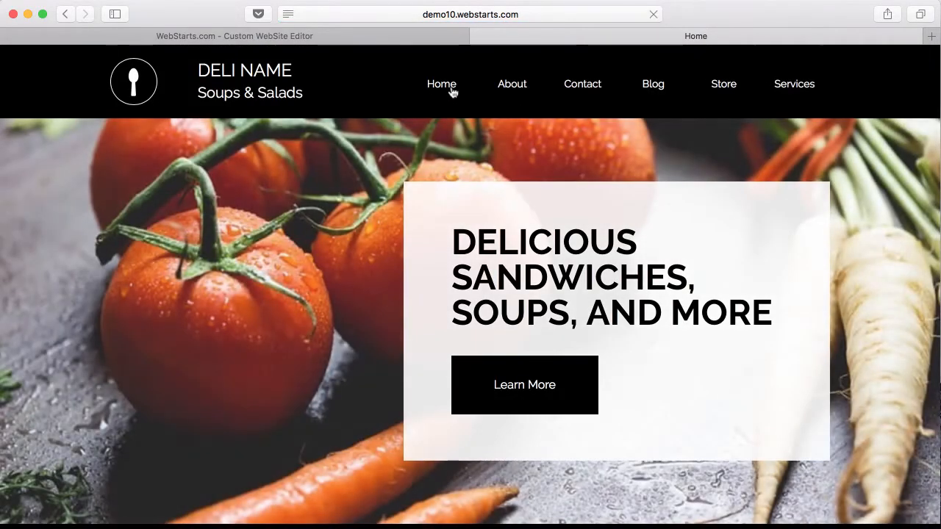
pyautogui.click(454, 93)
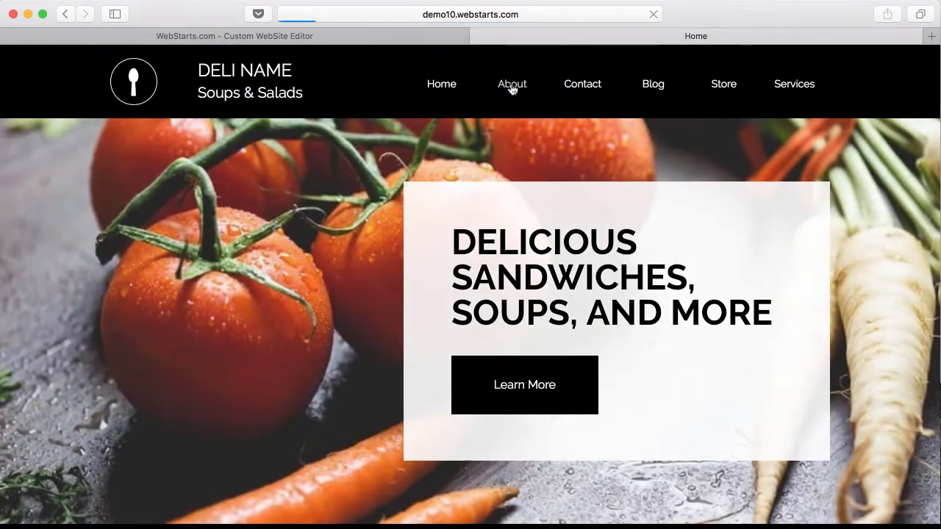
pyautogui.click(512, 87)
pyautogui.click(588, 90)
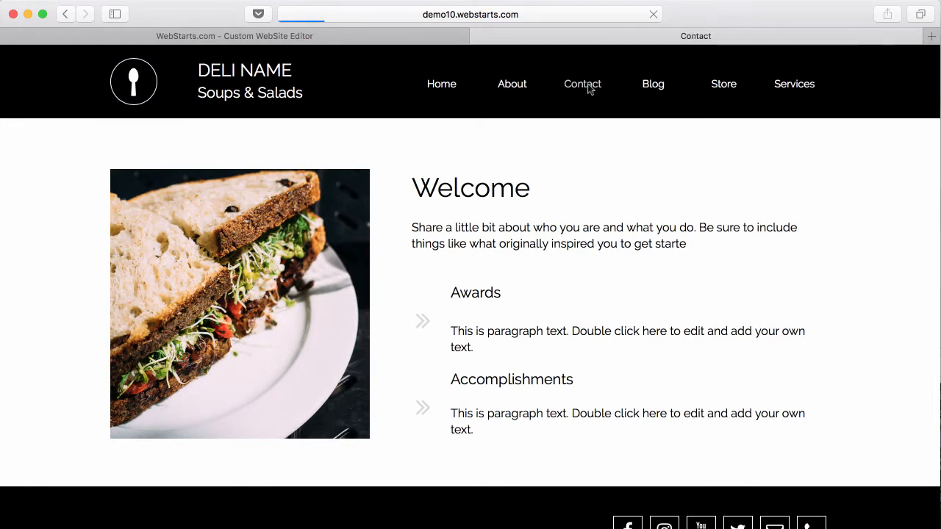
pyautogui.click(652, 87)
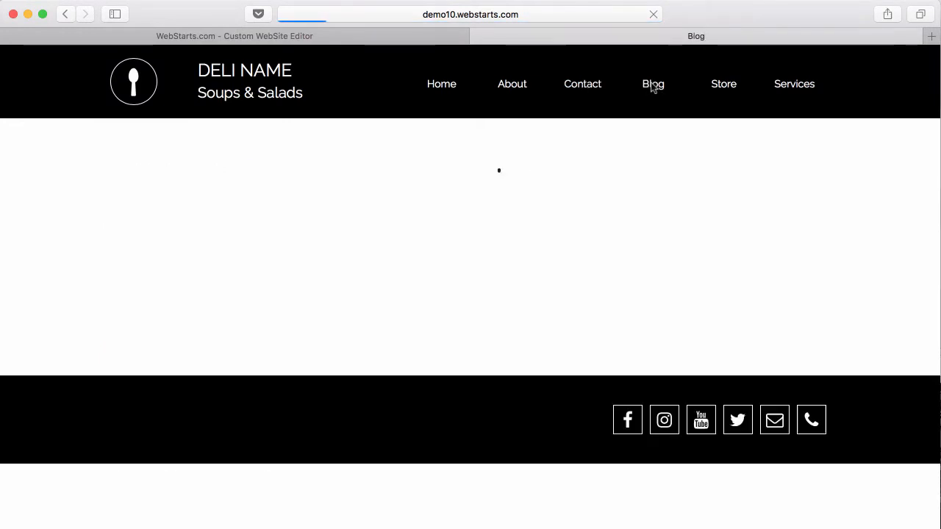
pyautogui.click(724, 87)
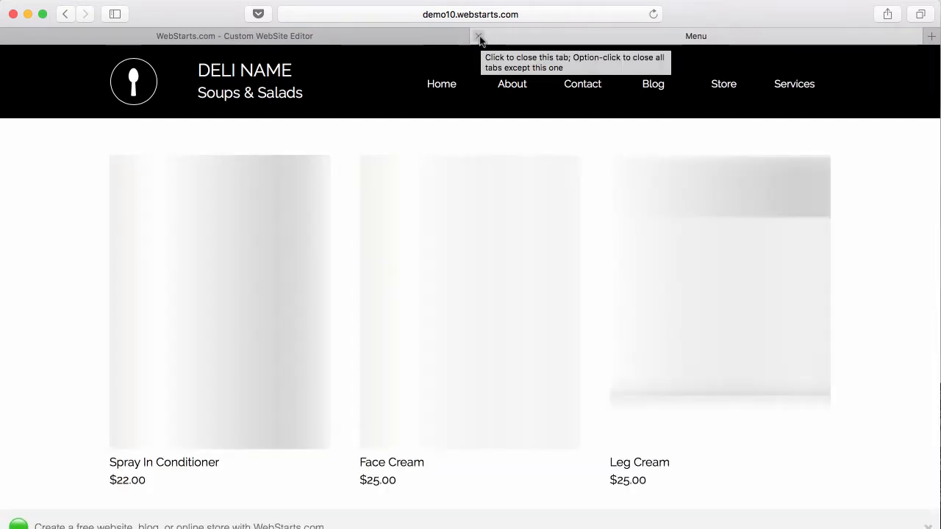
pyautogui.click(477, 36)
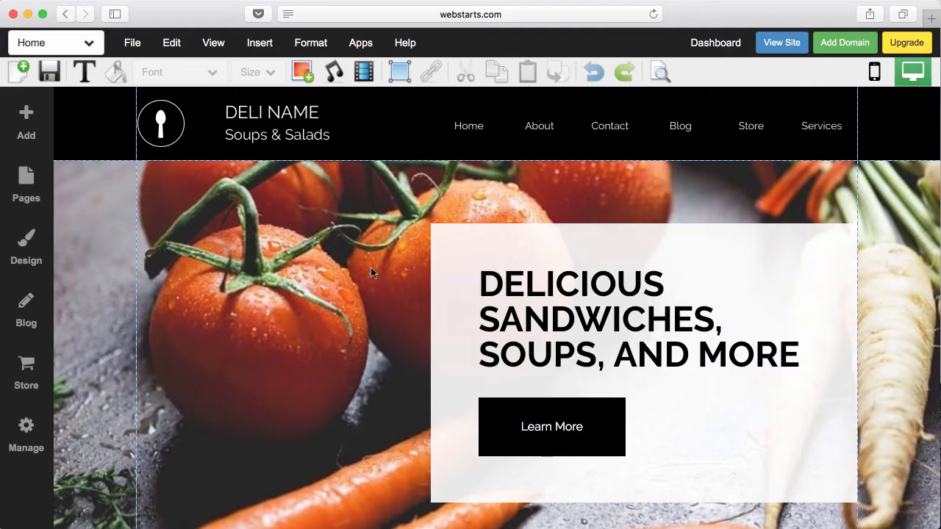
# - Insert a Heading M text box and drag it into the grey strip above the footer
pyautogui.scroll(-20, 431, 275)
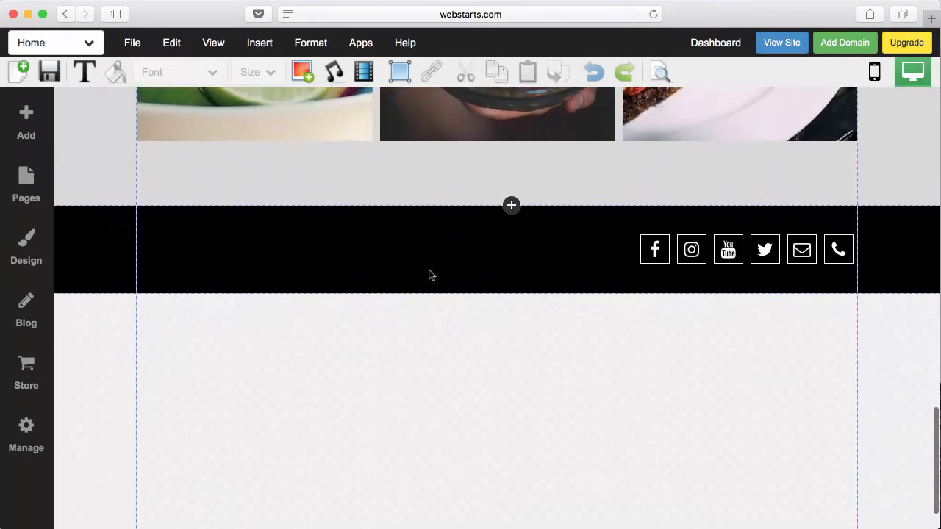
pyautogui.scroll(3, 299, 246)
pyautogui.click(31, 126)
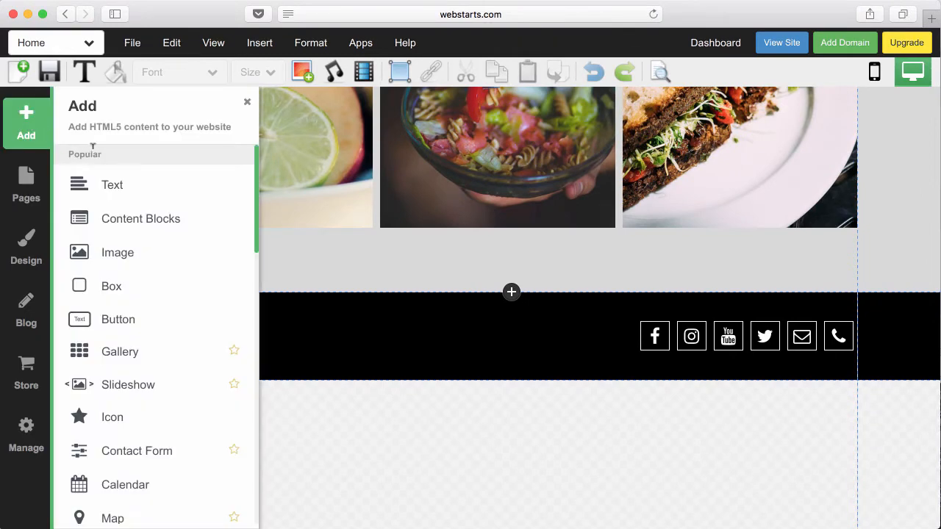
pyautogui.click(110, 185)
pyautogui.click(139, 197)
pyautogui.moveTo(172, 203); pyautogui.dragTo(173, 336)
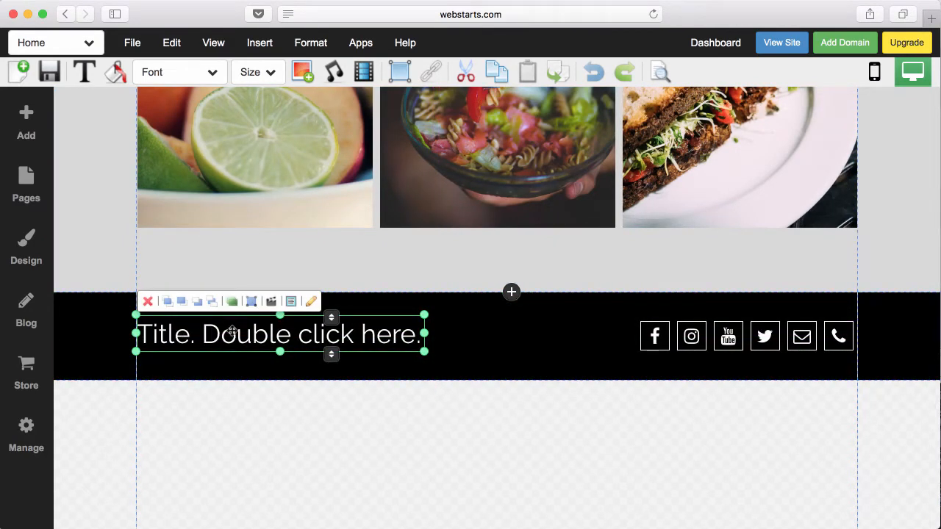
pyautogui.moveTo(231, 332); pyautogui.dragTo(248, 263)
pyautogui.scroll(-2, 245, 260)
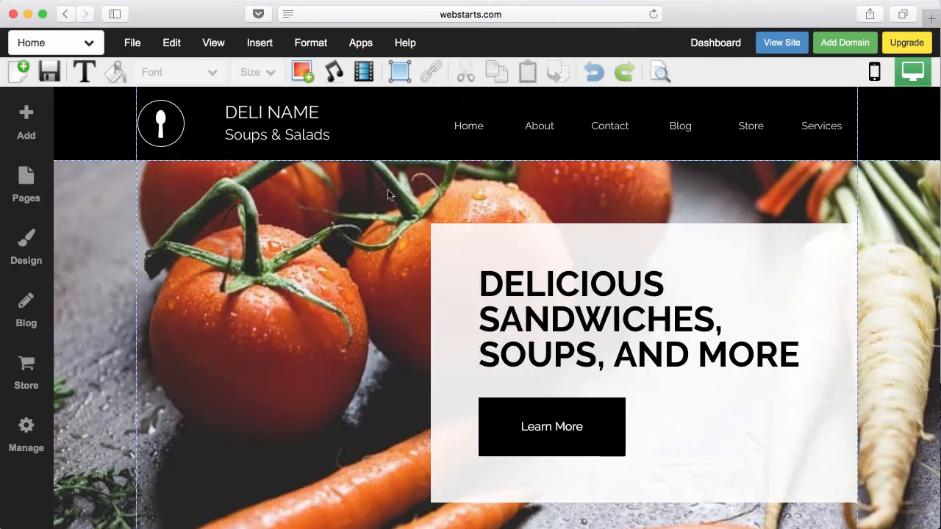
# - Hide the site header and footer from the View menu, then show the header again
pyautogui.click(213, 44)
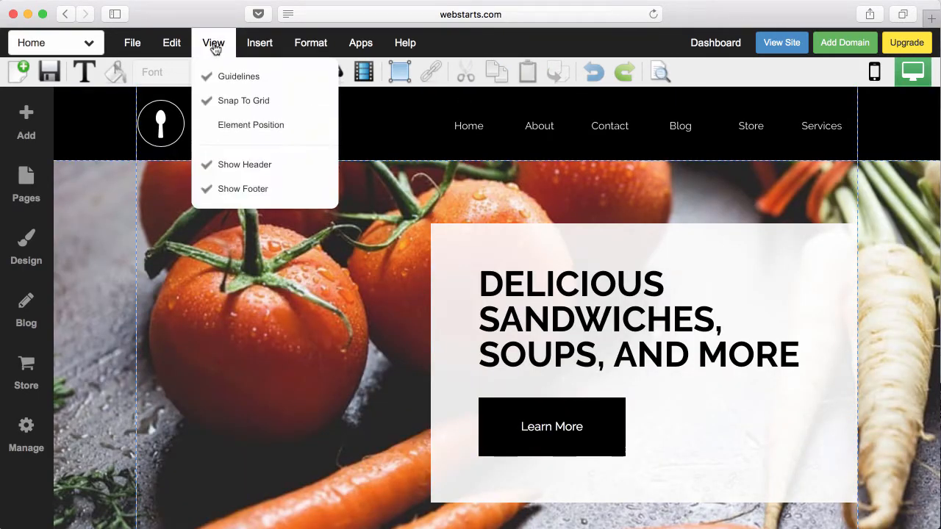
pyautogui.click(220, 169)
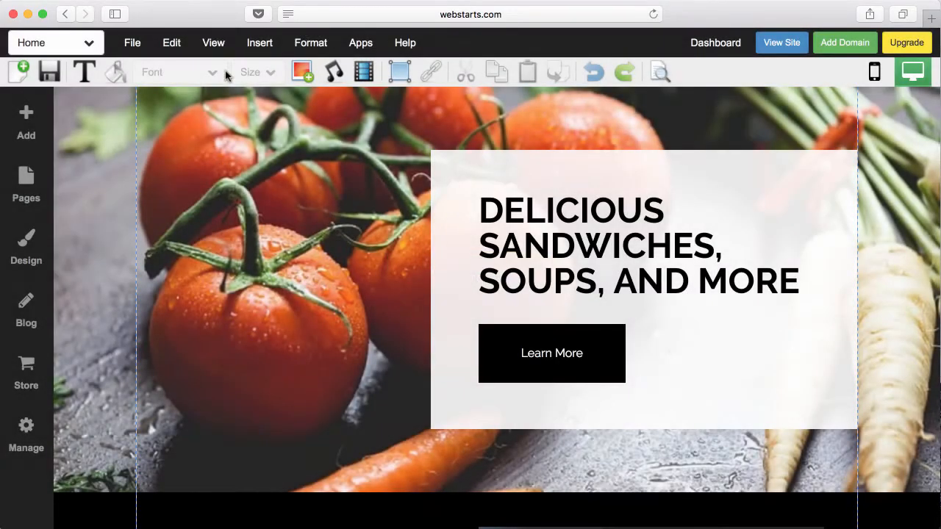
pyautogui.click(219, 48)
pyautogui.click(223, 186)
pyautogui.click(218, 45)
pyautogui.click(219, 164)
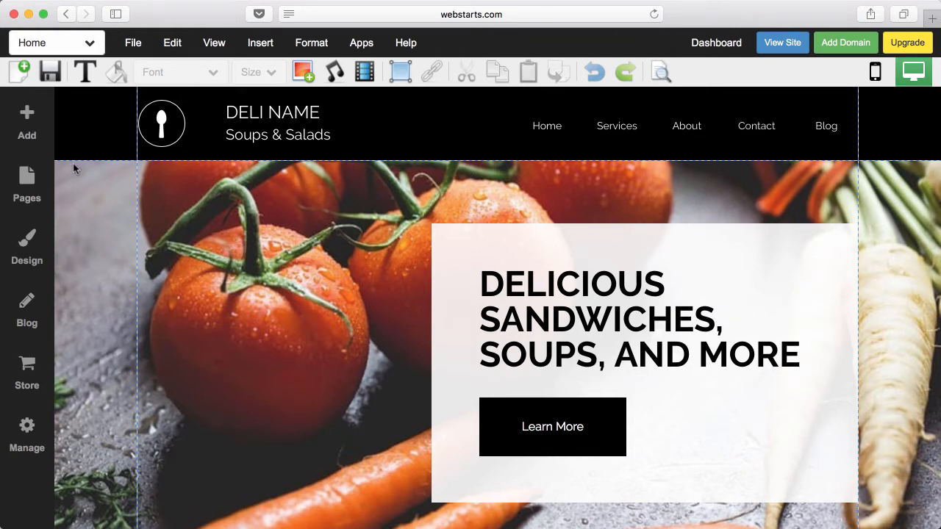
pyautogui.scroll(-15, 447, 459)
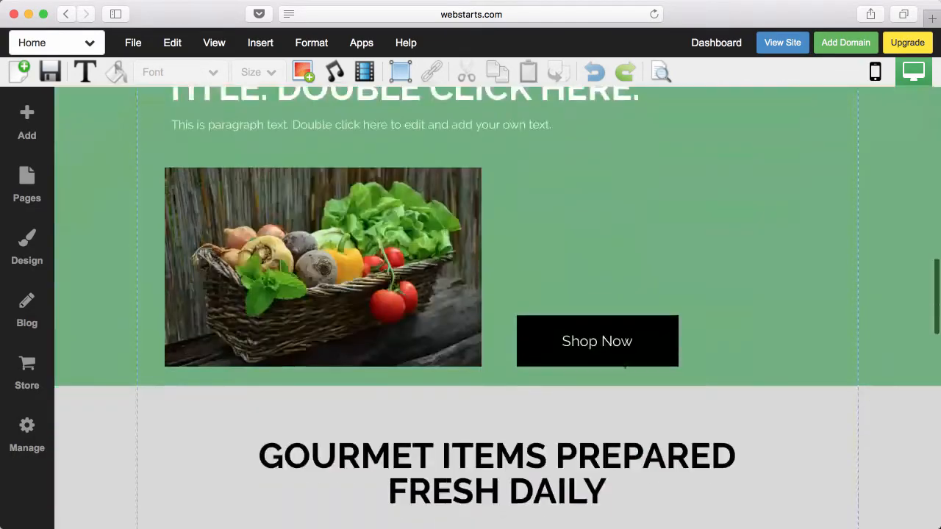
pyautogui.scroll(-8, 204, 389)
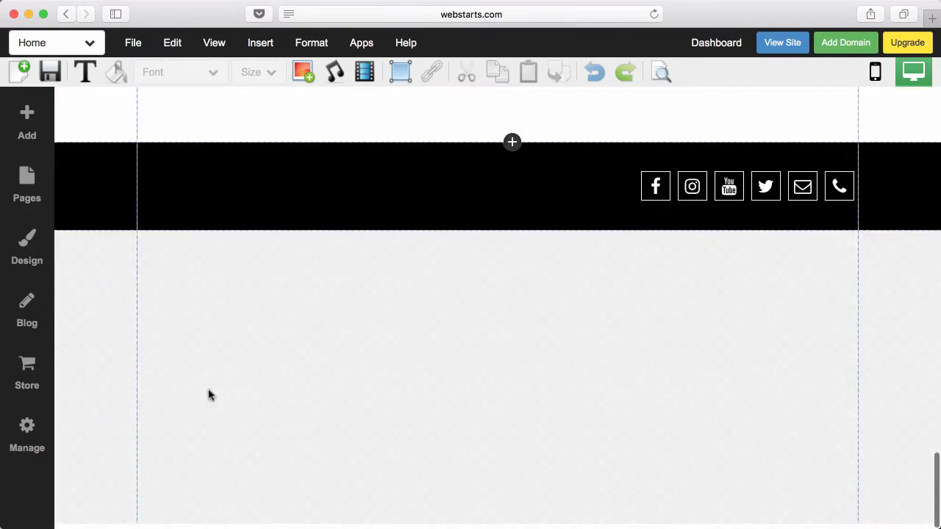
pyautogui.scroll(12, 208, 391)
pyautogui.scroll(10, 213, 388)
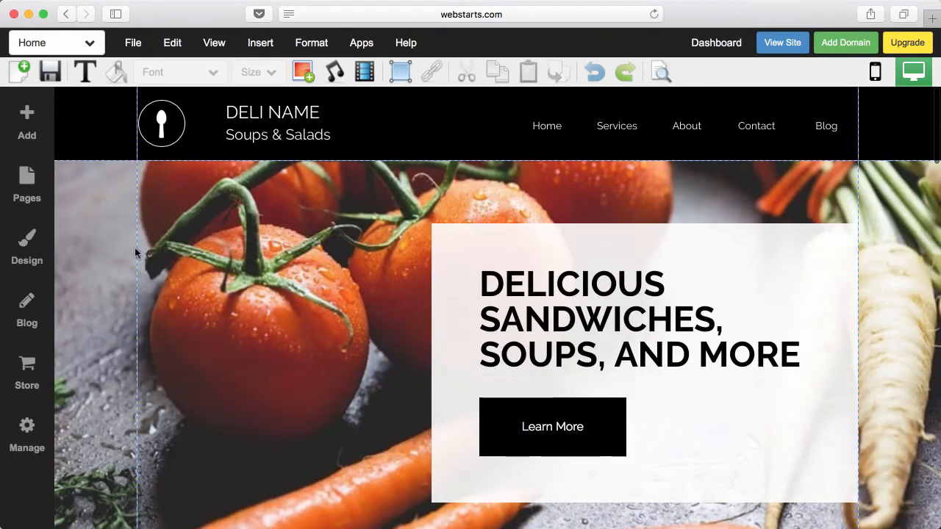
pyautogui.click(94, 113)
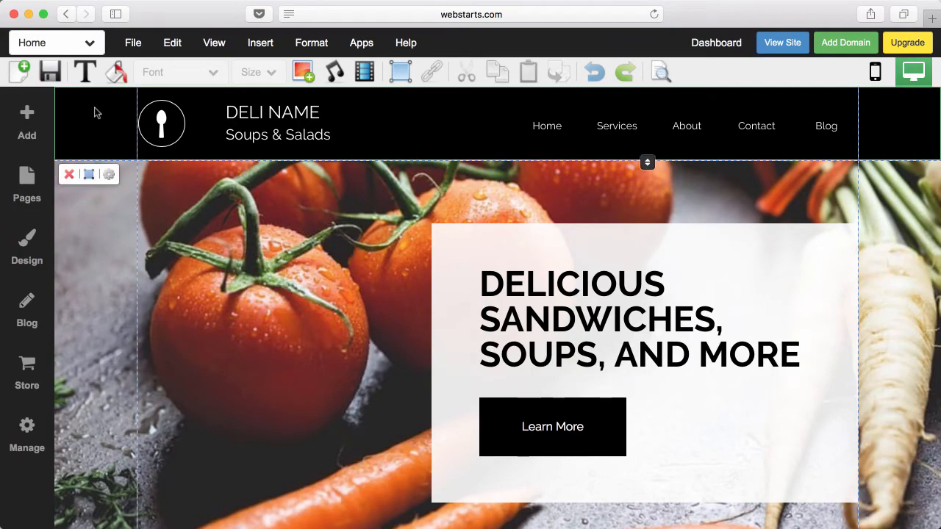
pyautogui.scroll(-15, 224, 359)
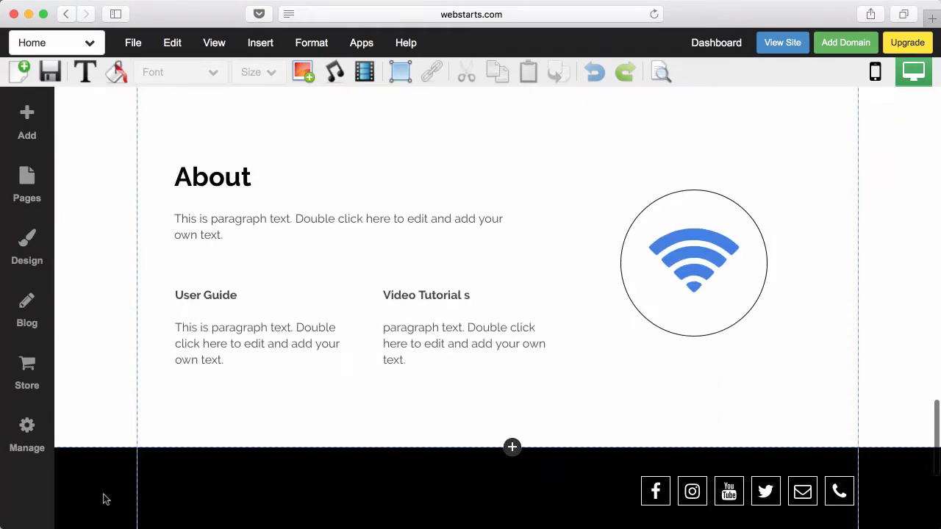
pyautogui.scroll(10, 108, 470)
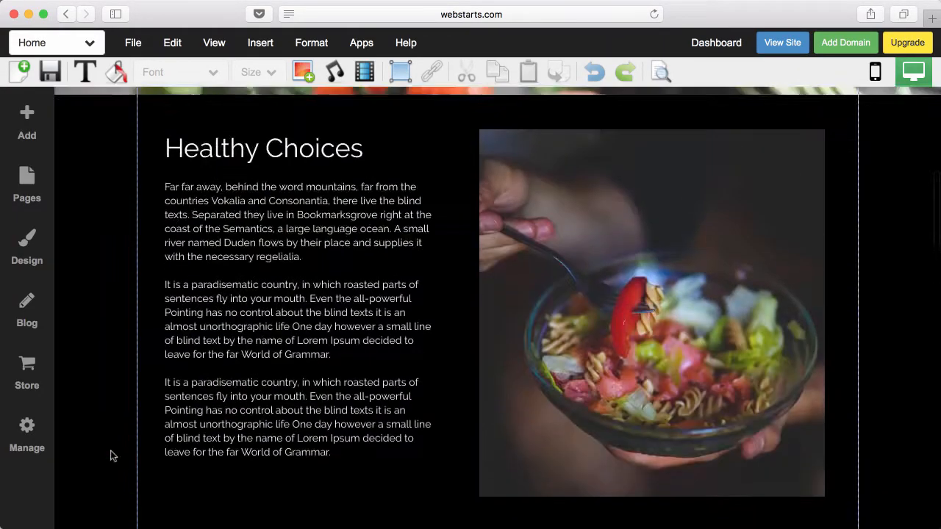
pyautogui.scroll(4, 109, 455)
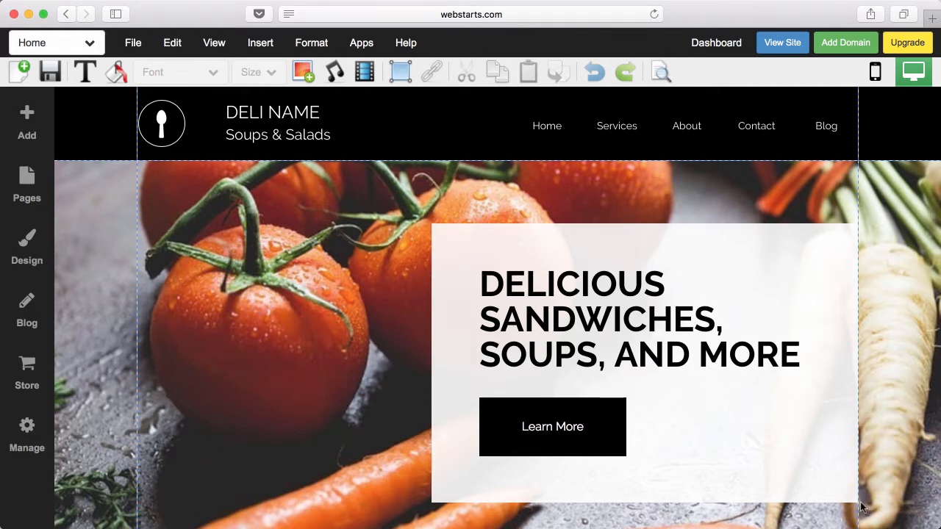
pyautogui.scroll(-2, 861, 507)
pyautogui.scroll(2, 861, 507)
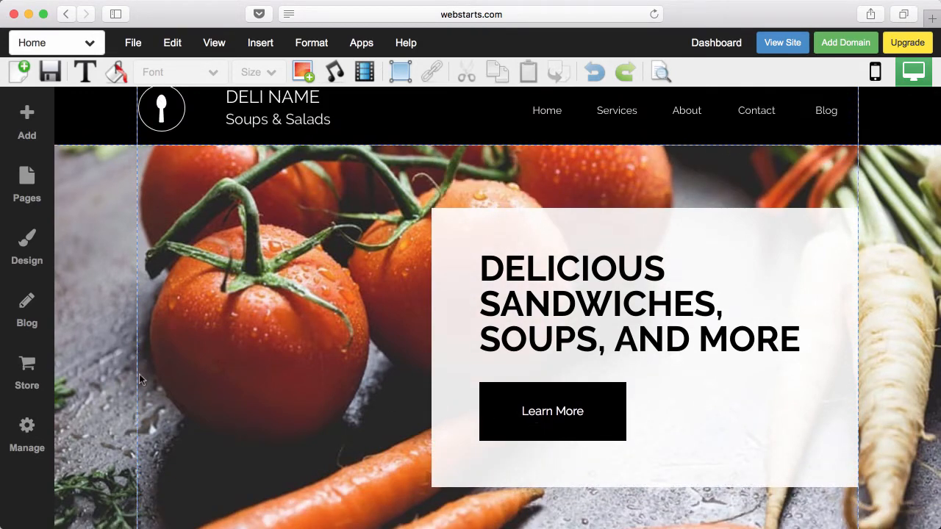
pyautogui.scroll(1, 186, 339)
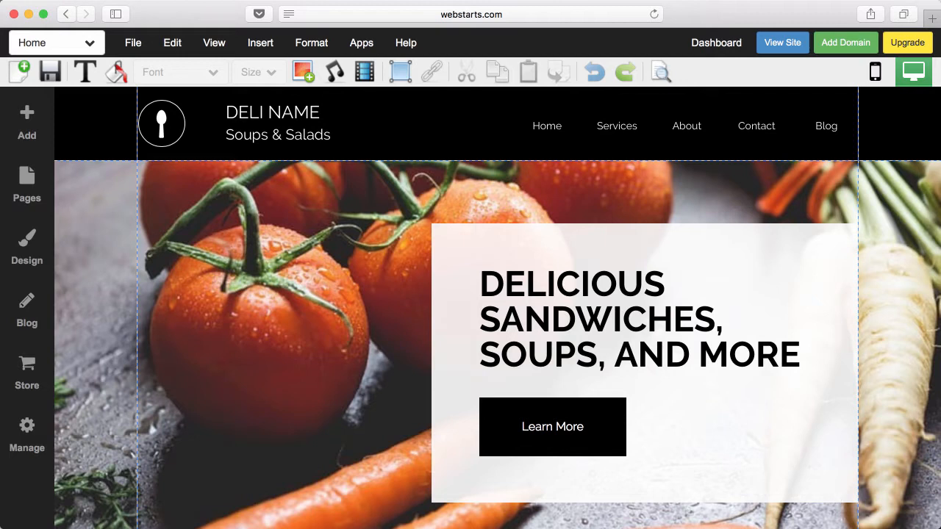
# - Drag the Learn More button to the page's left edge, accepting the placement warning
pyautogui.click(542, 448)
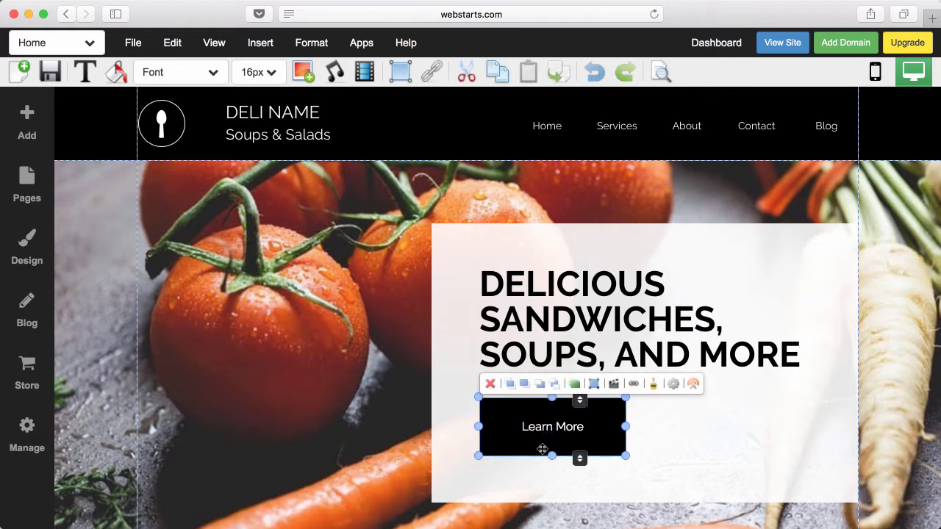
pyautogui.moveTo(552, 449); pyautogui.dragTo(157, 439)
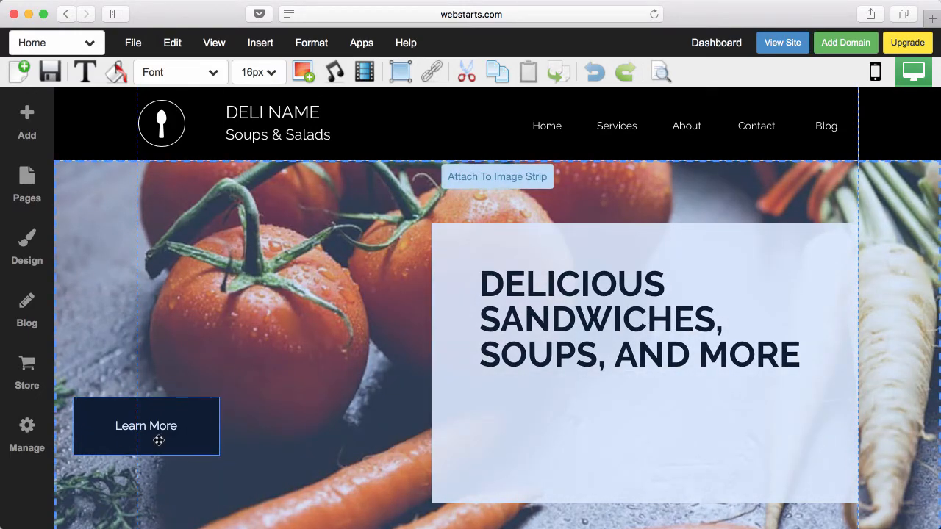
pyautogui.click(438, 368)
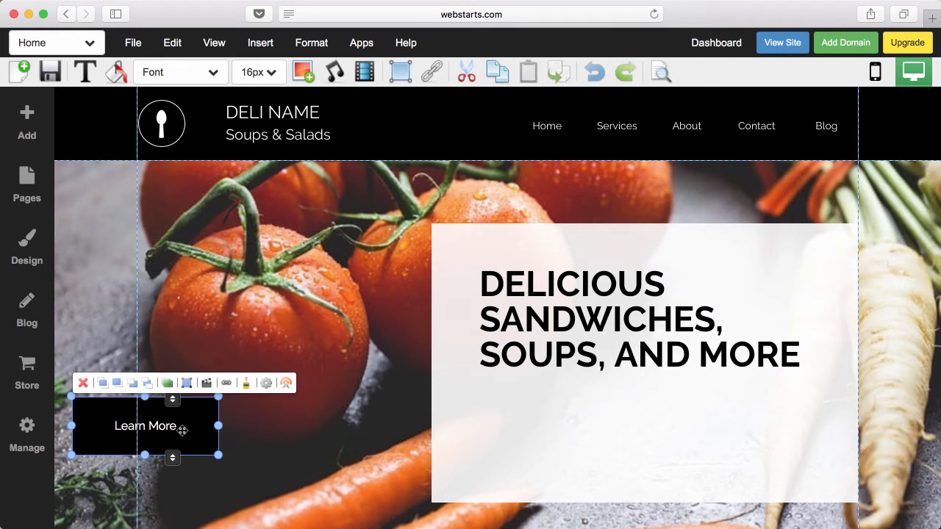
pyautogui.moveTo(187, 430); pyautogui.dragTo(110, 430)
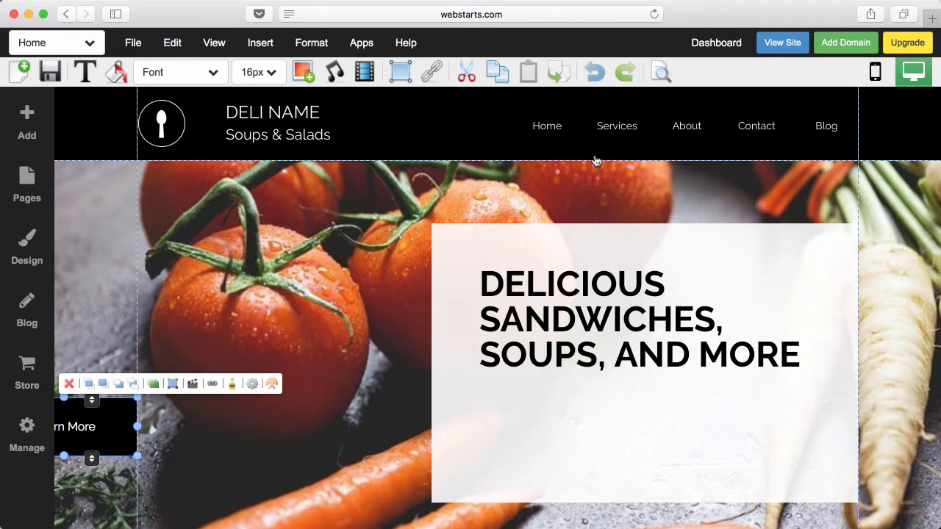
# - Drag the Learn More button back into the white slogan box beneath the slogan
pyautogui.click(622, 129)
pyautogui.click(94, 434)
pyautogui.moveTo(93, 434); pyautogui.dragTo(304, 428)
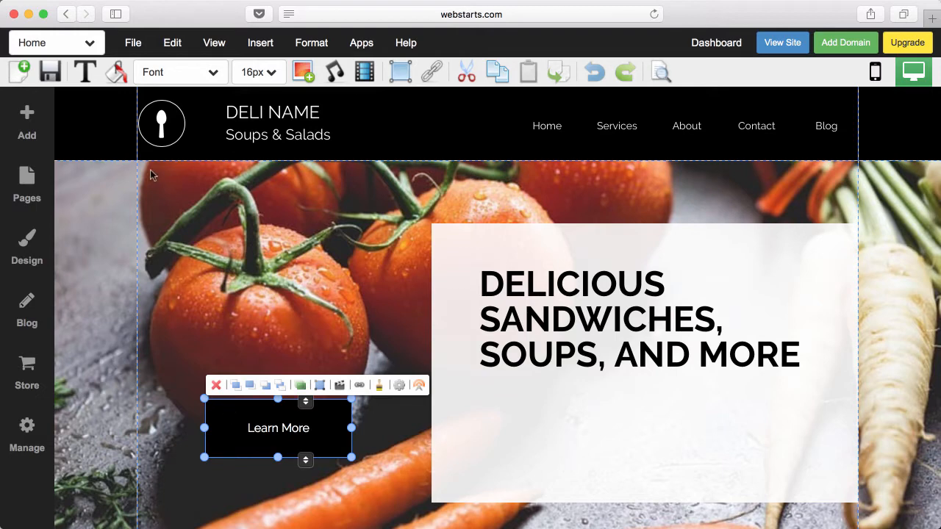
pyautogui.moveTo(256, 435); pyautogui.dragTo(537, 432)
pyautogui.moveTo(538, 432); pyautogui.dragTo(537, 432)
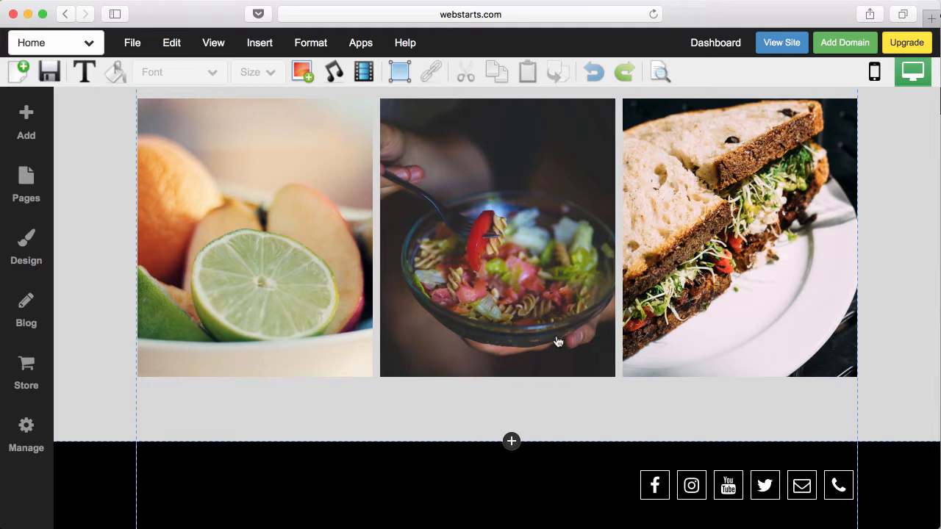
# - Add a Paragraph M text box below the food images, then delete it
pyautogui.scroll(-3, 558, 342)
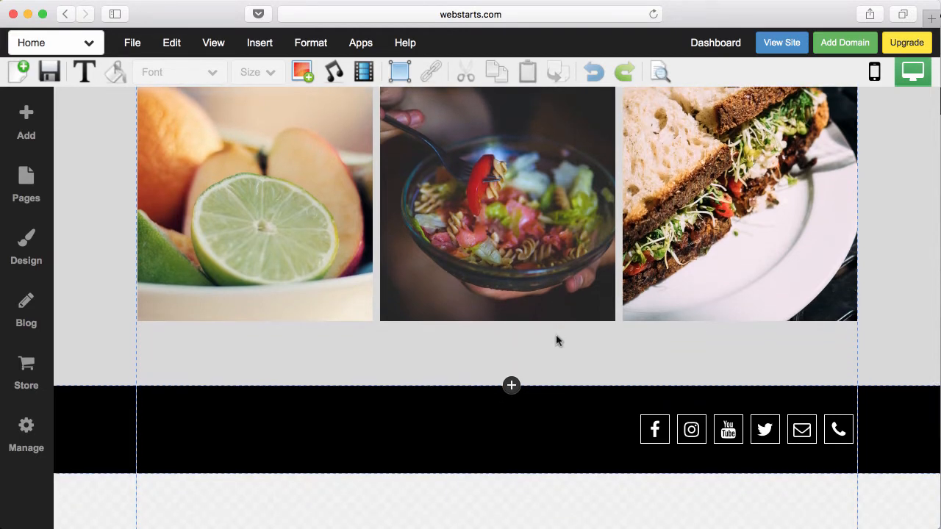
pyautogui.scroll(-1, 557, 340)
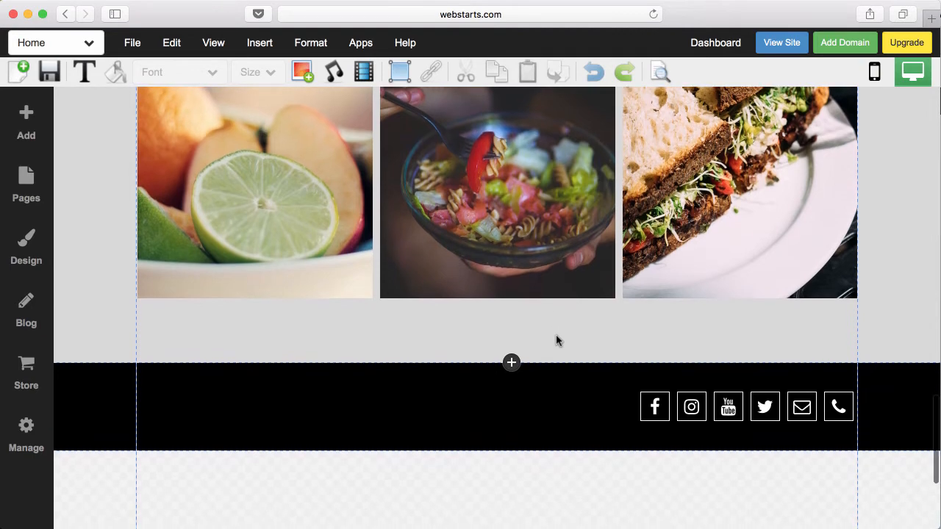
pyautogui.click(28, 127)
pyautogui.click(111, 185)
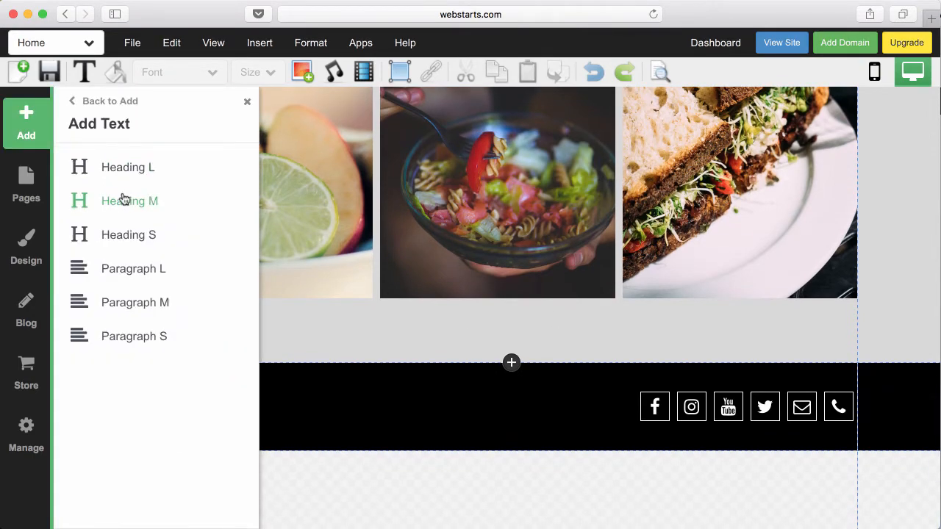
pyautogui.click(138, 298)
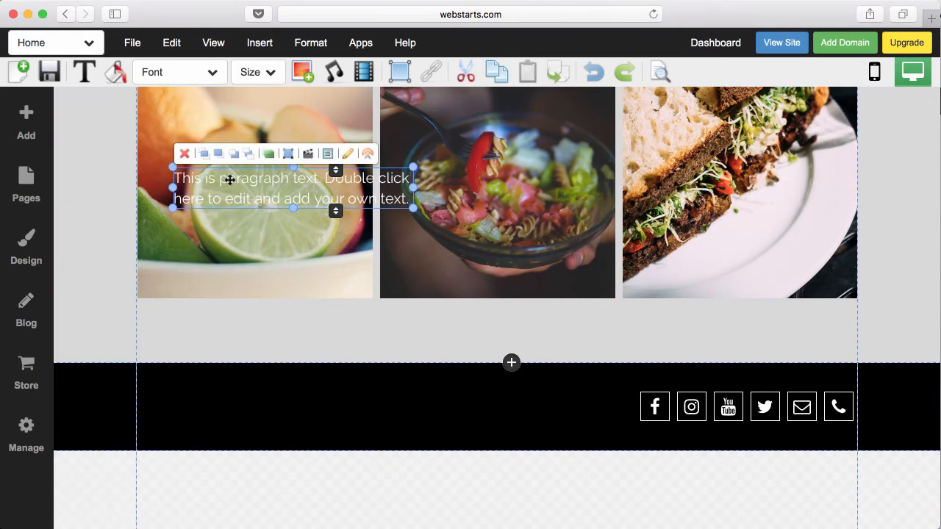
pyautogui.moveTo(230, 180); pyautogui.dragTo(225, 330)
pyautogui.click(180, 300)
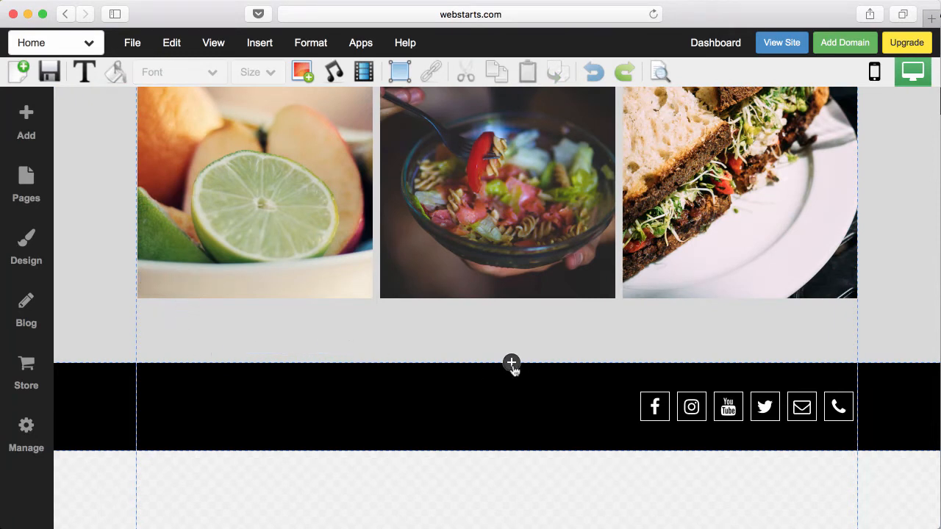
# - Add three blank sections above the footer
pyautogui.click(512, 369)
pyautogui.scroll(-3, 503, 475)
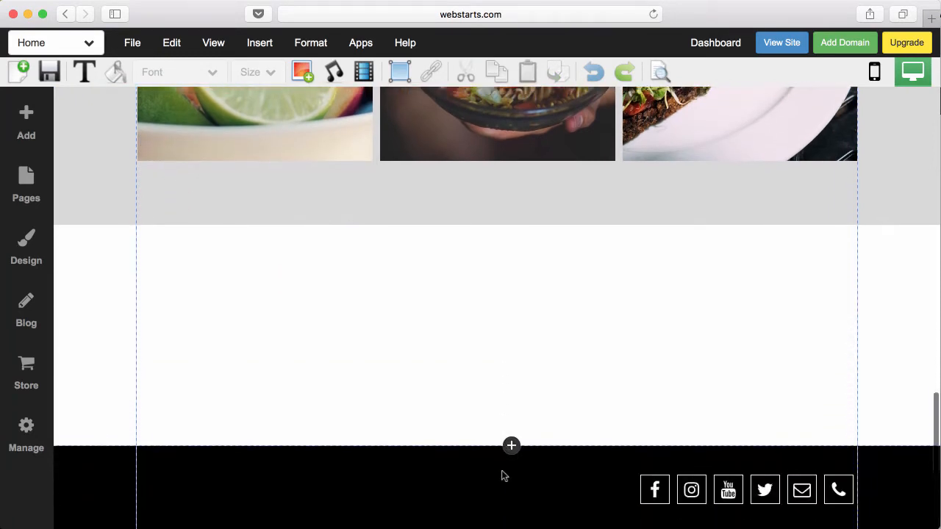
pyautogui.click(511, 442)
pyautogui.scroll(-3, 506, 460)
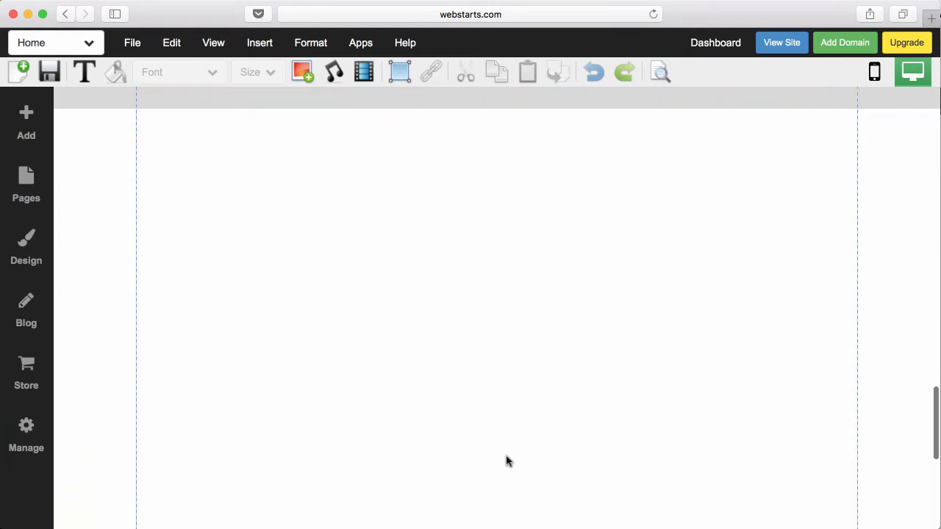
pyautogui.scroll(-1, 507, 461)
pyautogui.click(507, 461)
pyautogui.scroll(-3, 507, 461)
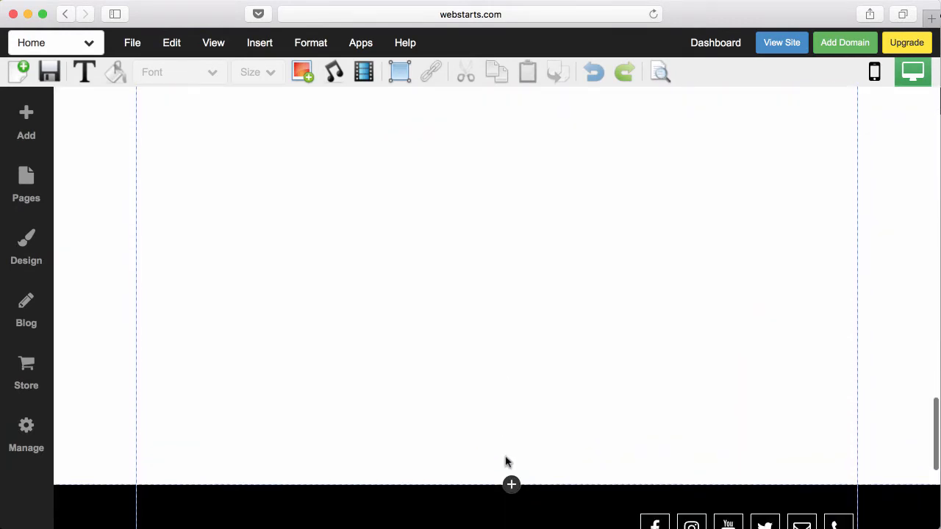
# - Drag the new white section's bottom edge up until the footer rises back
pyautogui.moveTo(481, 485); pyautogui.dragTo(473, 323)
pyautogui.moveTo(468, 380); pyautogui.dragTo(479, 153)
pyautogui.scroll(4, 481, 176)
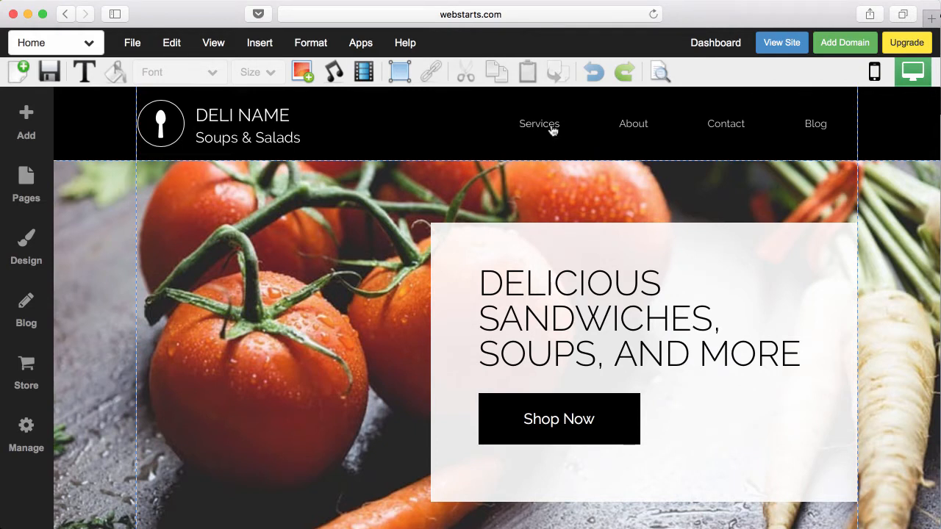
pyautogui.scroll(1, 553, 130)
pyautogui.click(553, 126)
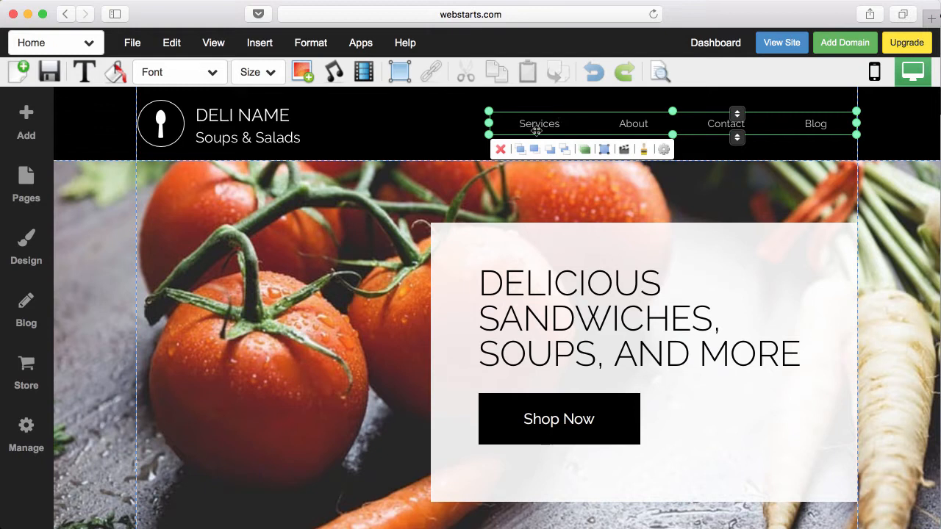
pyautogui.click(779, 44)
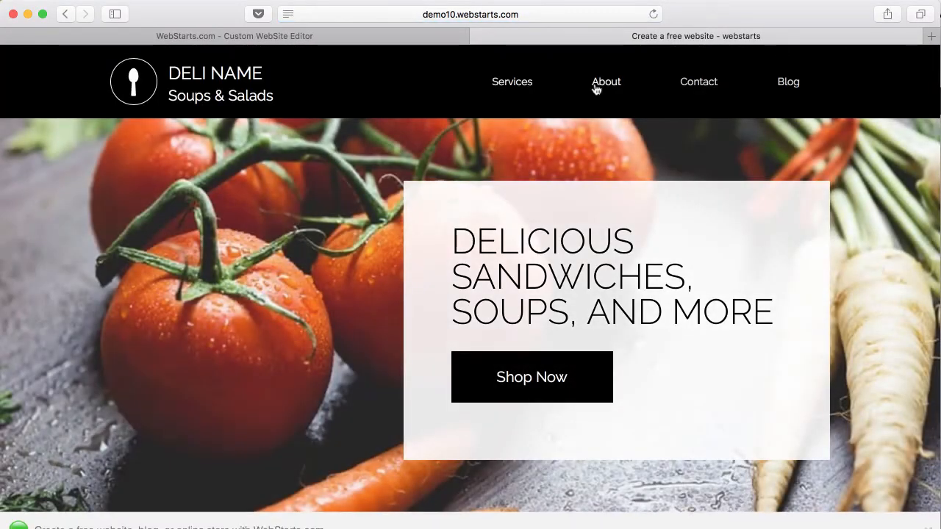
pyautogui.click(601, 88)
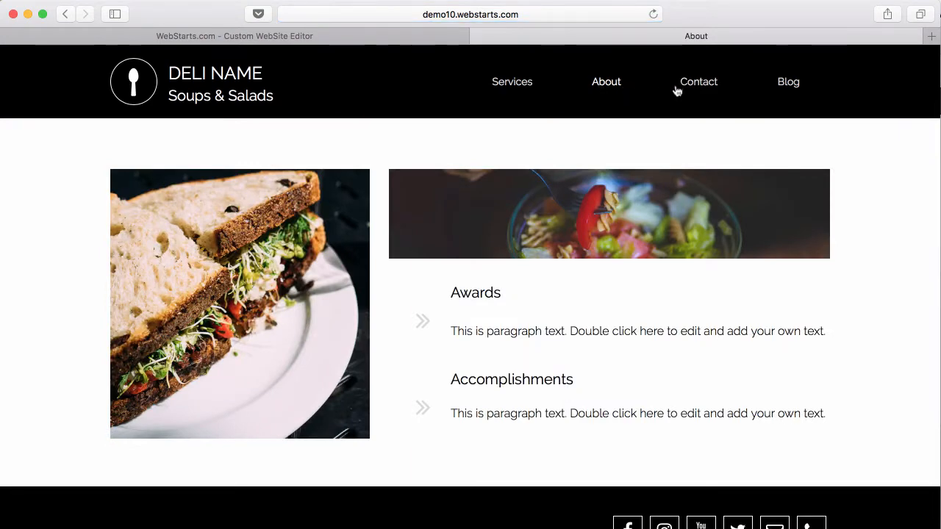
pyautogui.click(684, 90)
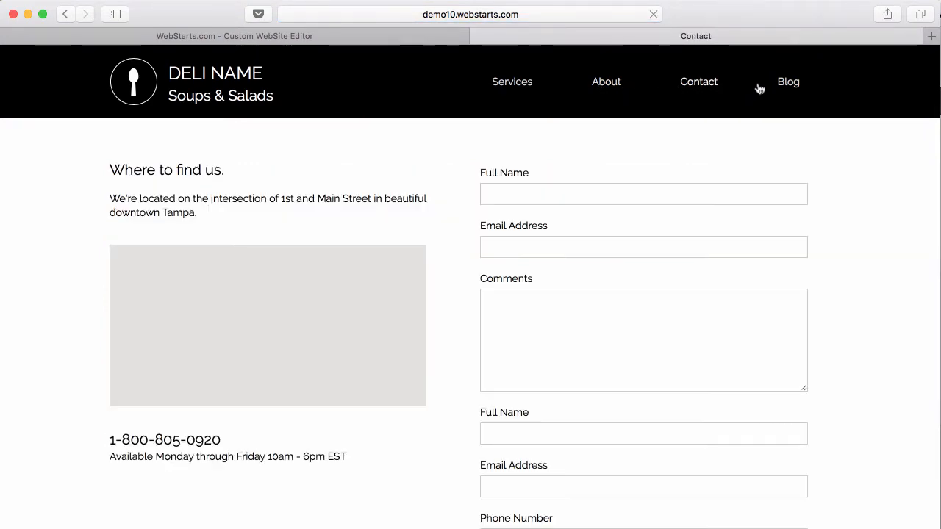
pyautogui.click(784, 84)
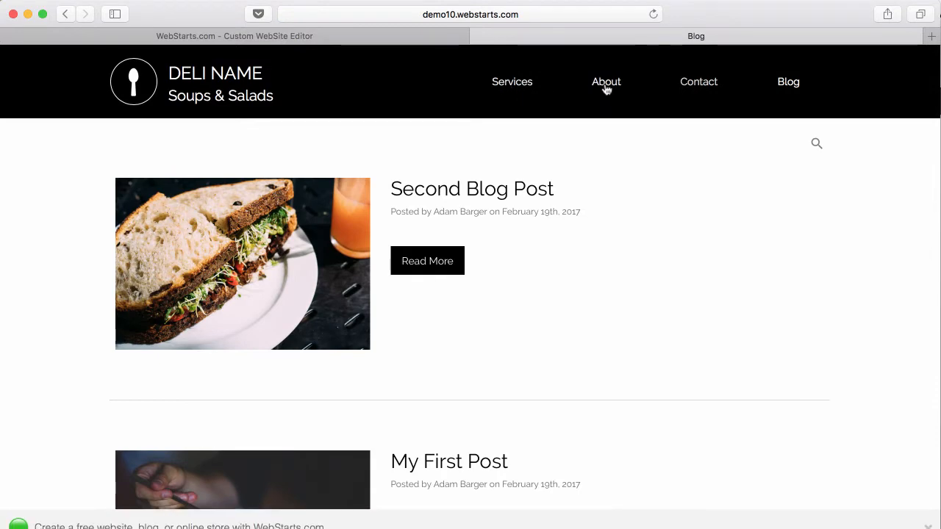
pyautogui.click(782, 87)
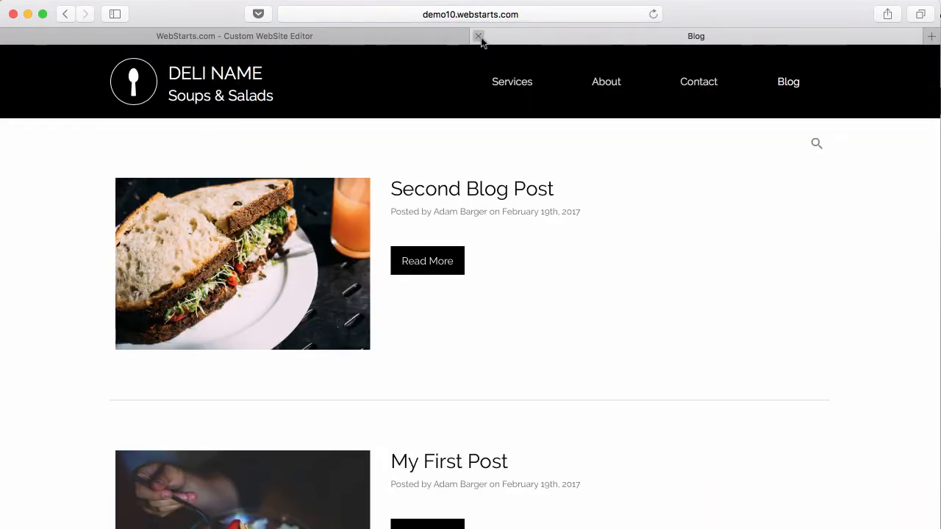
pyautogui.click(479, 36)
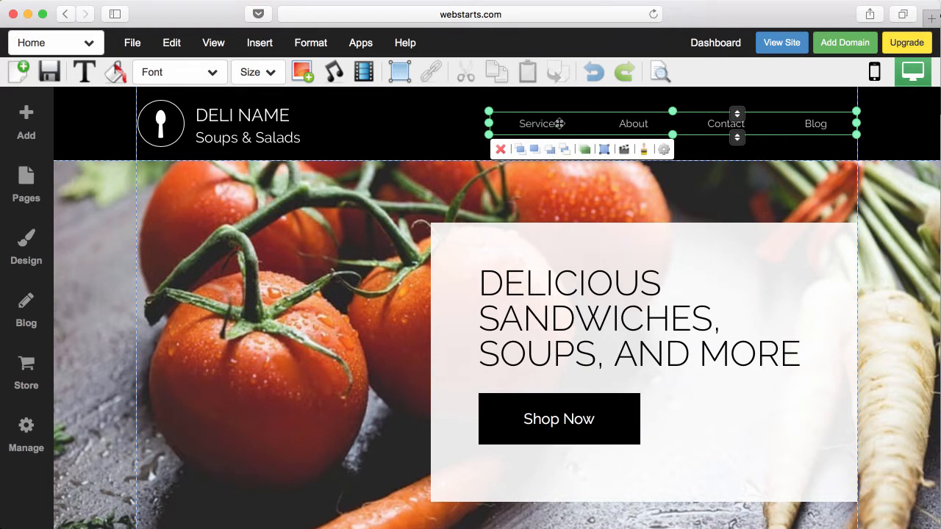
# - Drag the navigation menu from the header onto the hero image's left side, dismissing the warning
pyautogui.moveTo(559, 123); pyautogui.dragTo(172, 234)
pyautogui.click(439, 362)
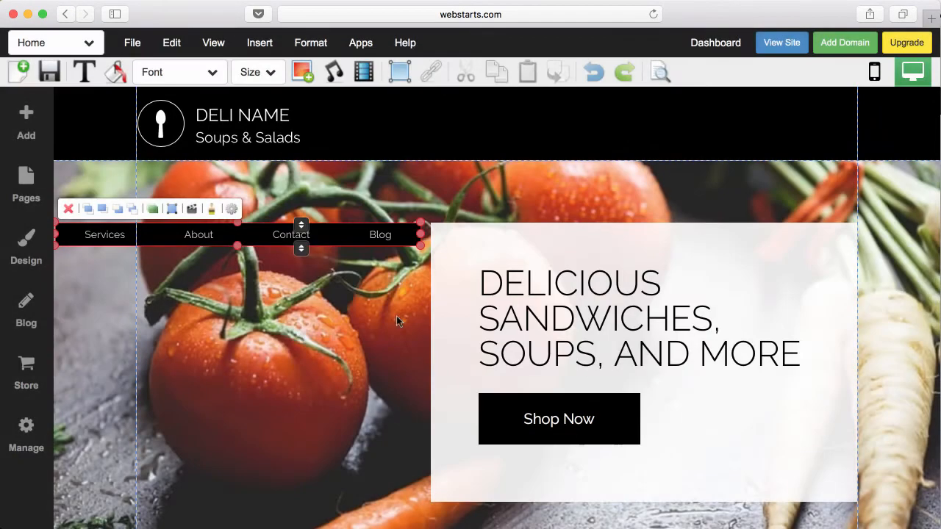
# - Make the menu vertical and stretch it down the hero's full left edge
pyautogui.click(232, 210)
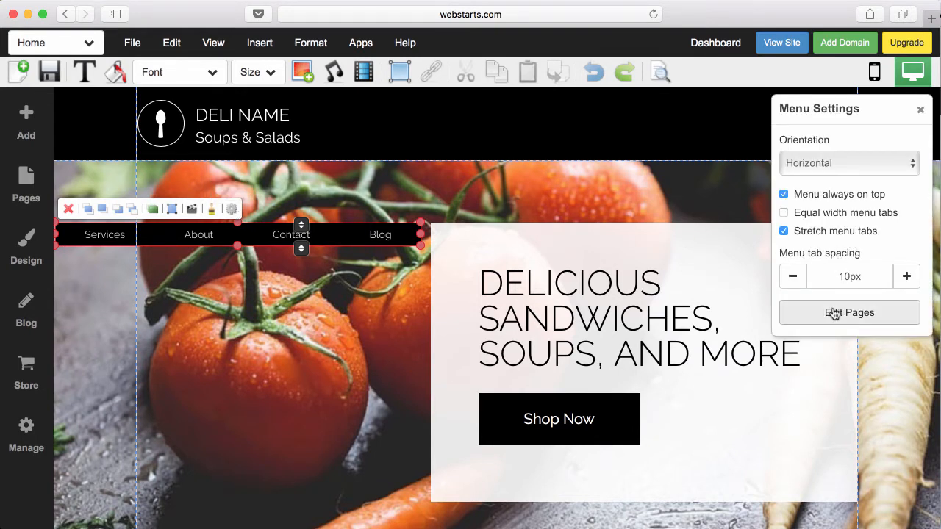
pyautogui.click(838, 164)
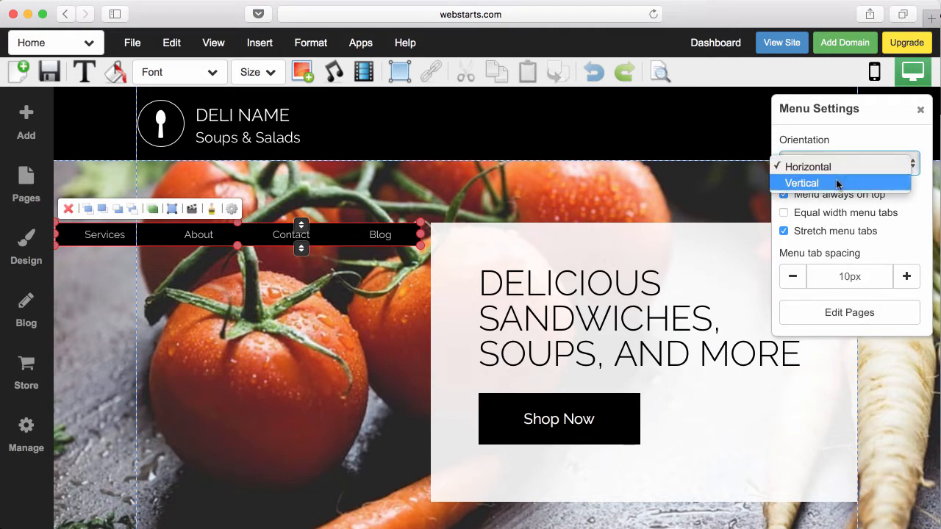
pyautogui.click(836, 183)
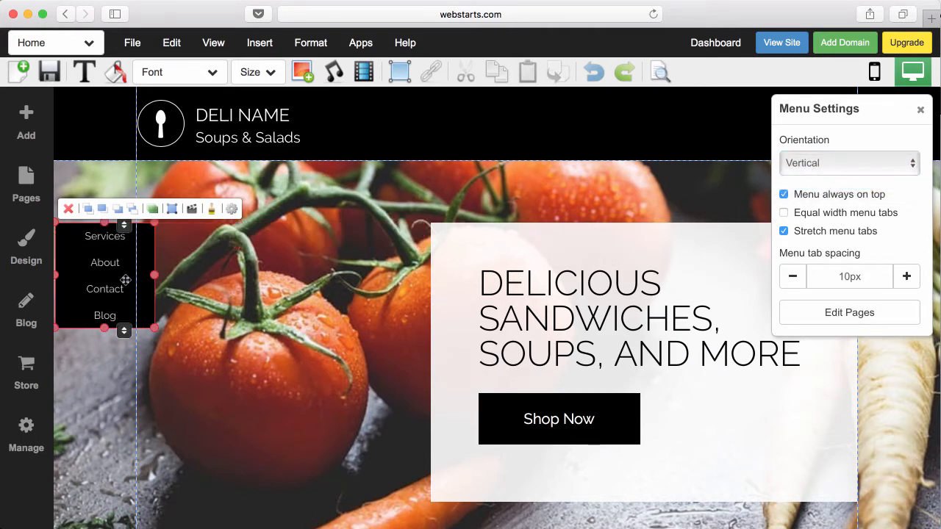
pyautogui.moveTo(126, 280); pyautogui.dragTo(125, 215)
pyautogui.moveTo(103, 267); pyautogui.dragTo(88, 527)
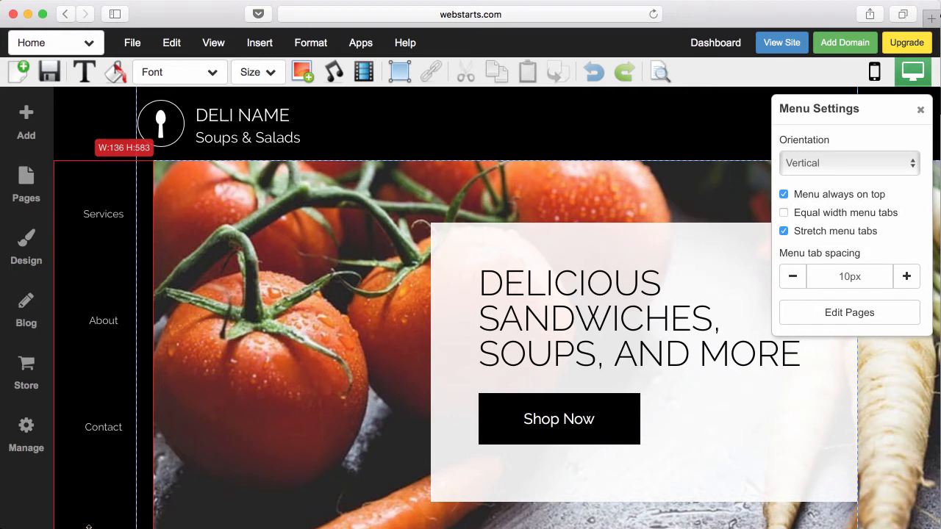
# - Save the homepage with the vertical menu
pyautogui.click(181, 398)
pyautogui.click(148, 388)
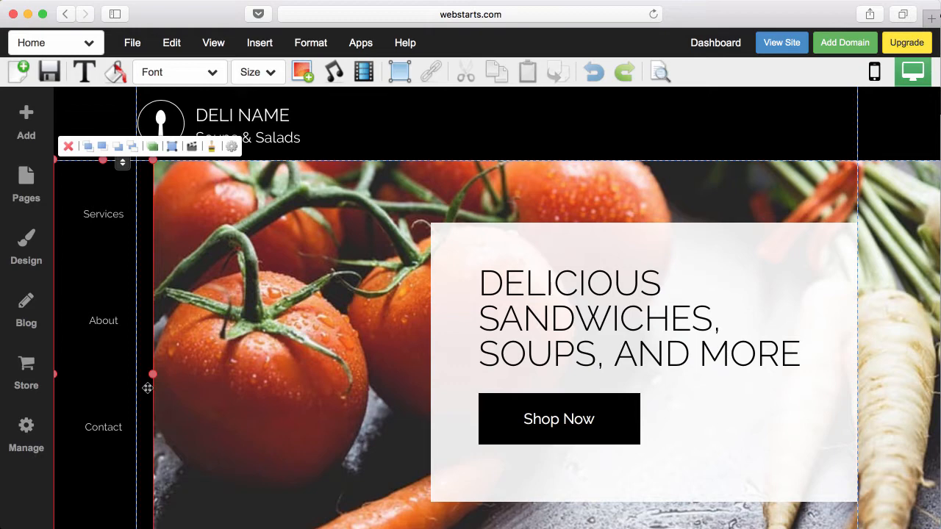
pyautogui.click(49, 72)
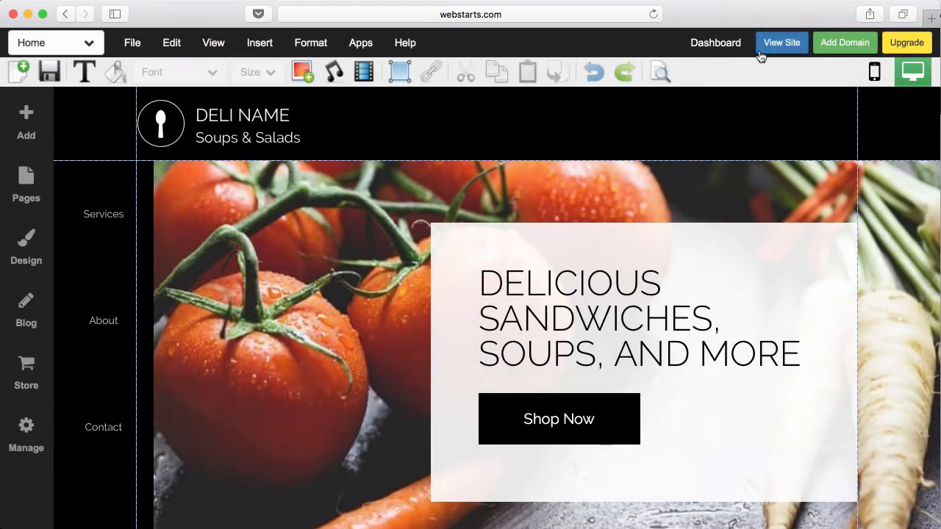
pyautogui.click(768, 52)
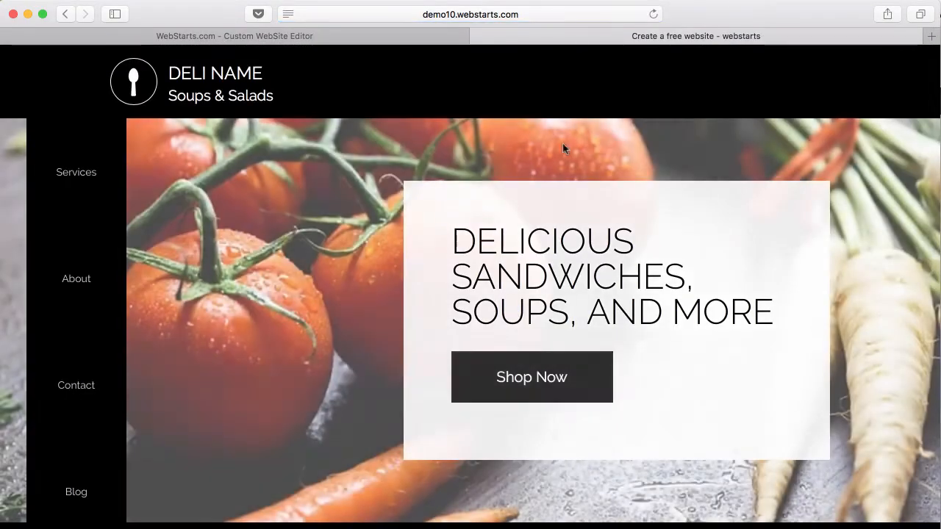
pyautogui.scroll(-4, 71, 191)
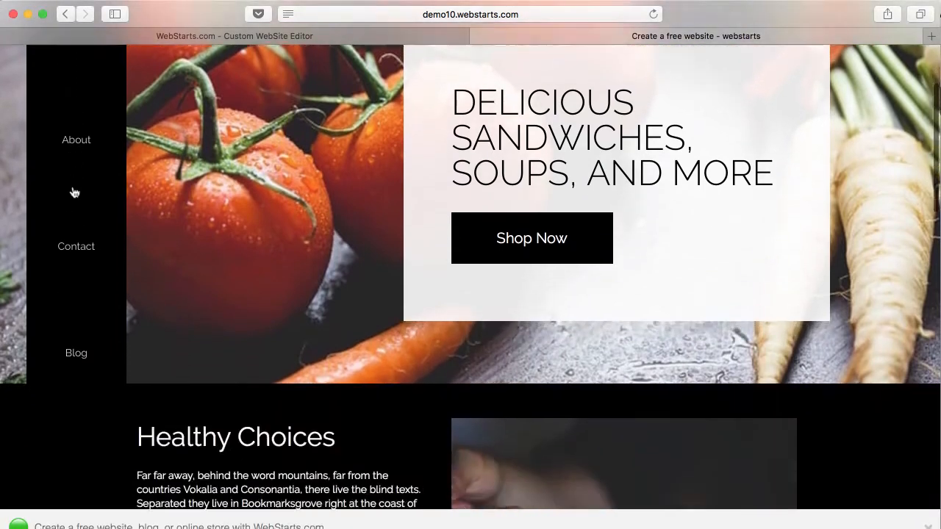
pyautogui.scroll(3, 72, 191)
pyautogui.click(81, 254)
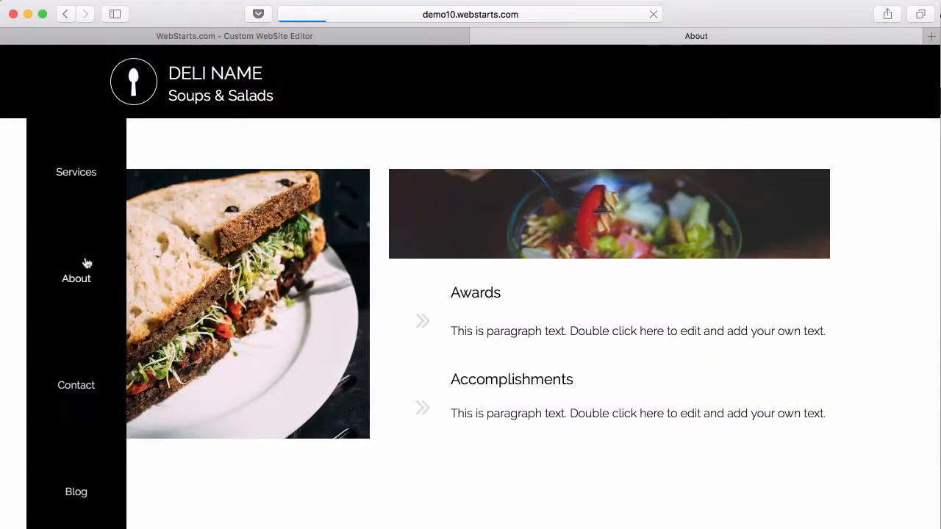
pyautogui.click(76, 379)
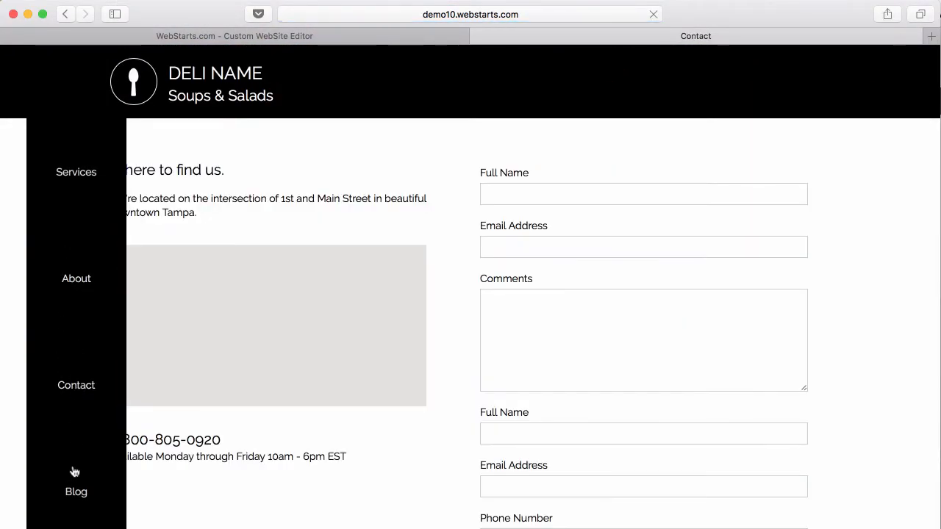
pyautogui.click(72, 490)
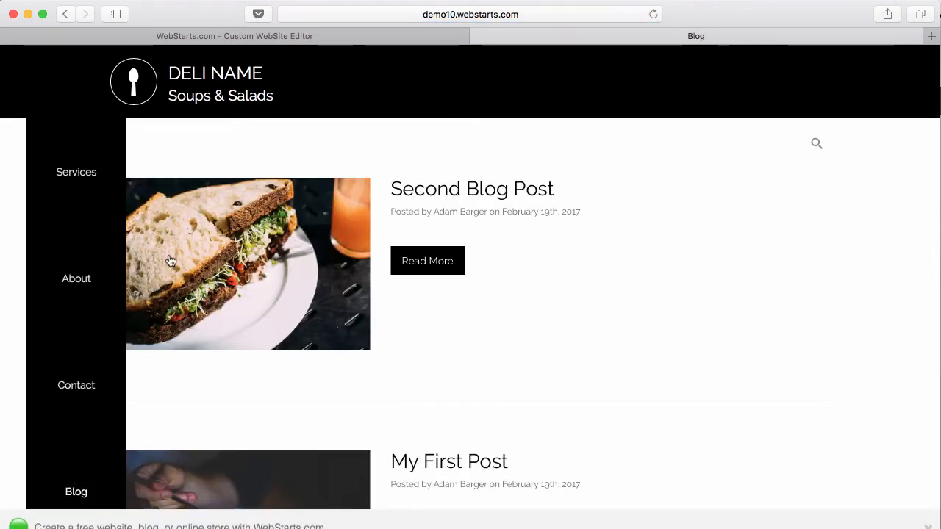
pyautogui.scroll(-5, 191, 221)
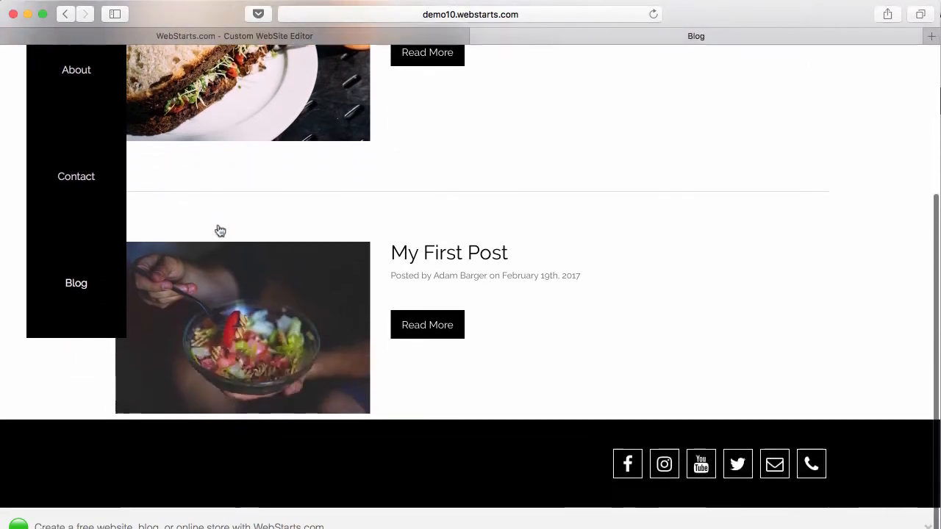
pyautogui.scroll(2, 219, 231)
pyautogui.scroll(1, 186, 317)
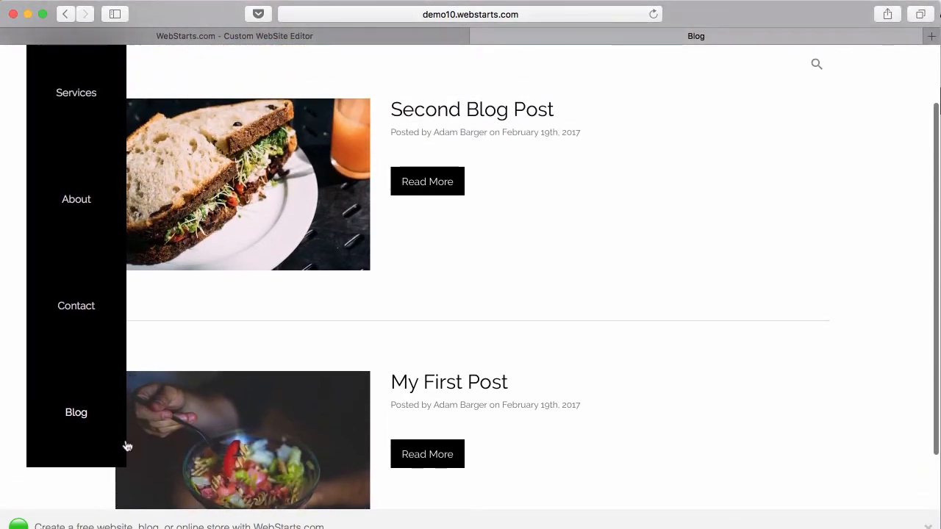
pyautogui.scroll(2, 267, 424)
pyautogui.click(467, 36)
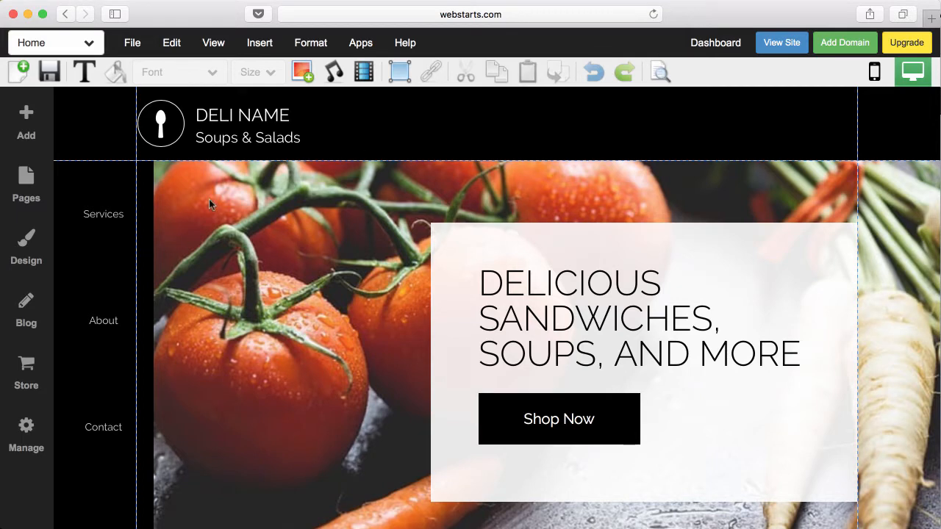
# - Make the menu horizontal on the right of the black header, then show the Pages list
pyautogui.click(139, 230)
pyautogui.moveTo(106, 238); pyautogui.dragTo(420, 188)
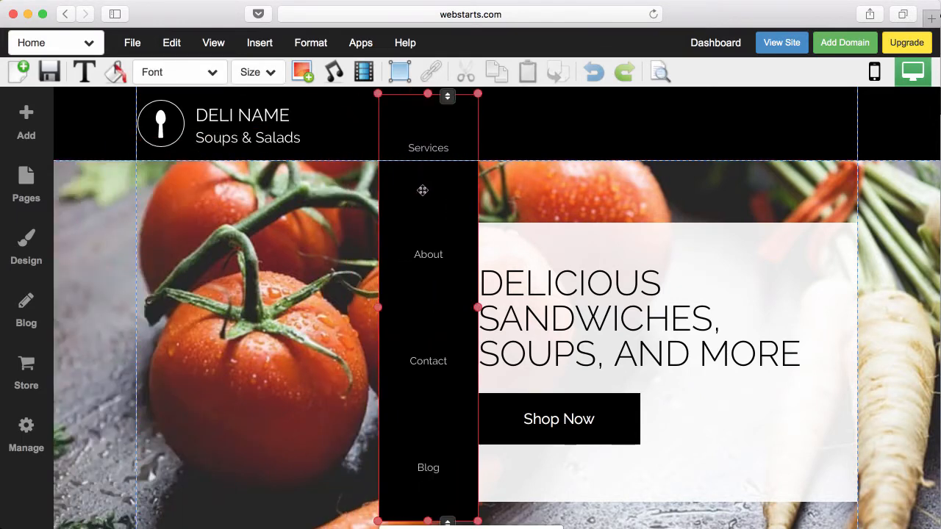
pyautogui.click(542, 116)
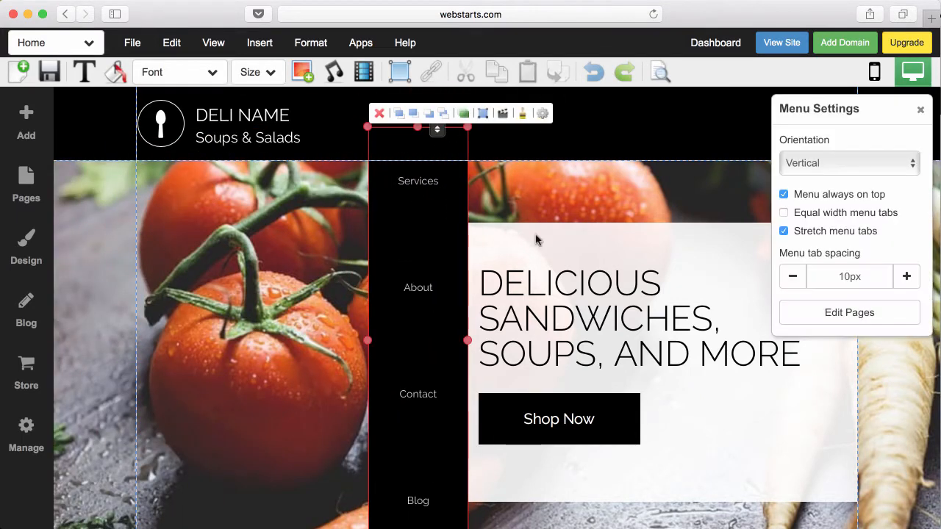
pyautogui.click(836, 164)
pyautogui.click(809, 151)
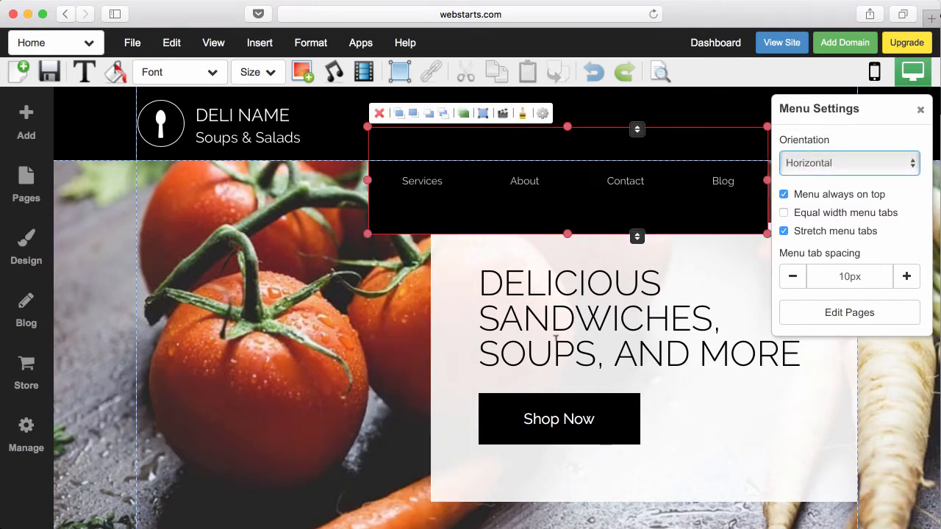
pyautogui.moveTo(614, 188); pyautogui.dragTo(620, 152)
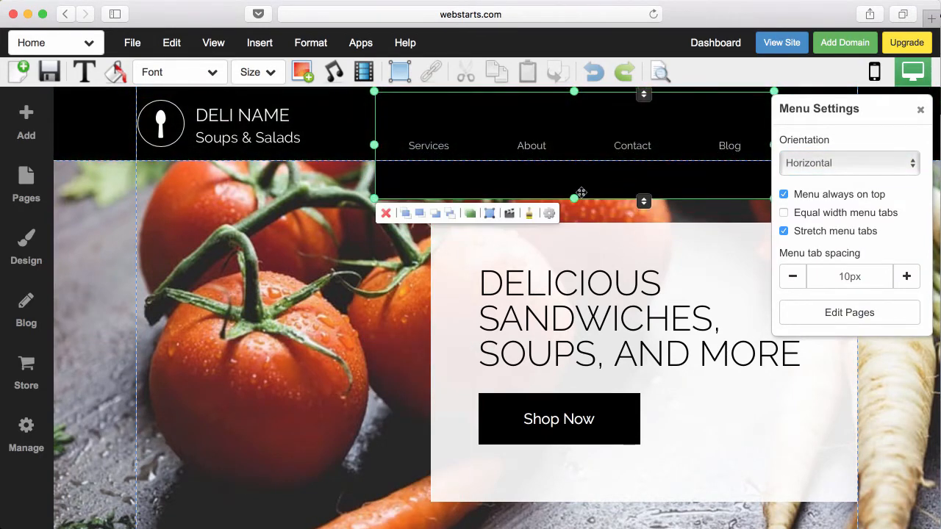
pyautogui.moveTo(575, 199); pyautogui.dragTo(574, 149)
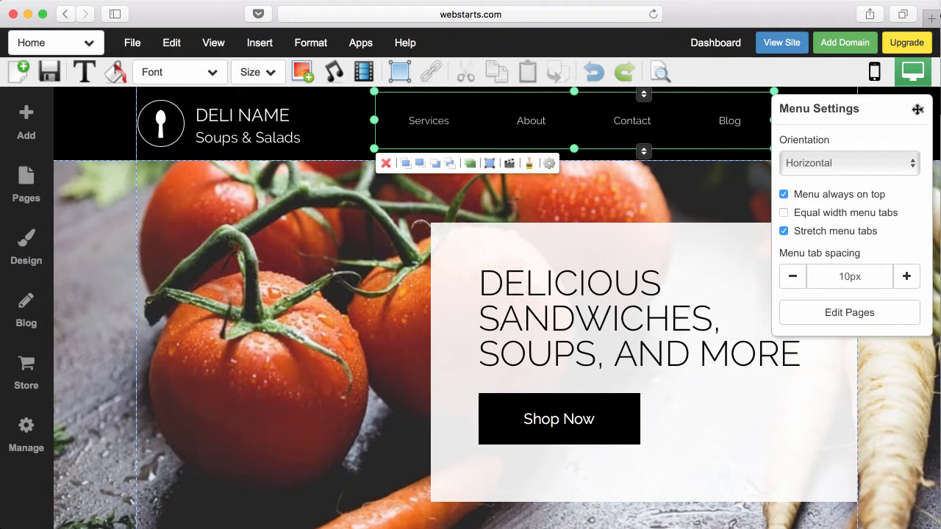
pyautogui.click(920, 109)
pyautogui.moveTo(681, 118); pyautogui.dragTo(764, 120)
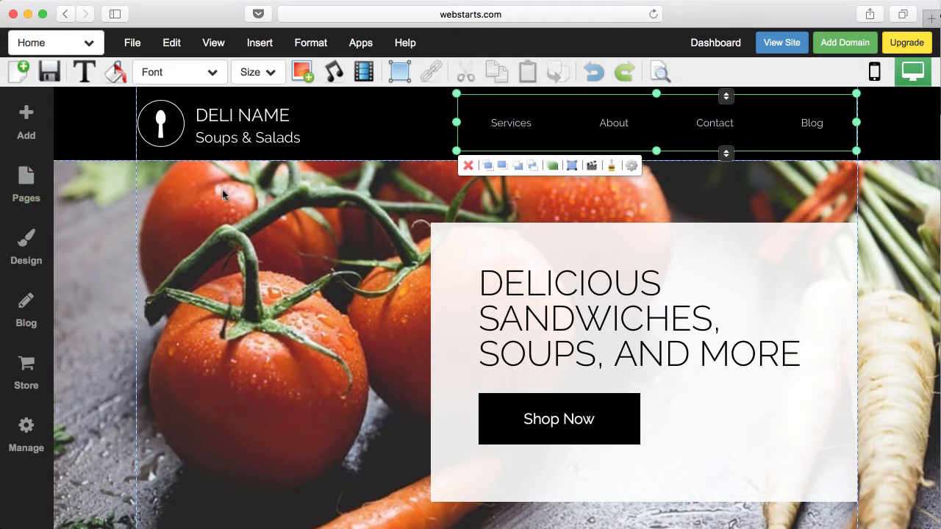
pyautogui.click(28, 197)
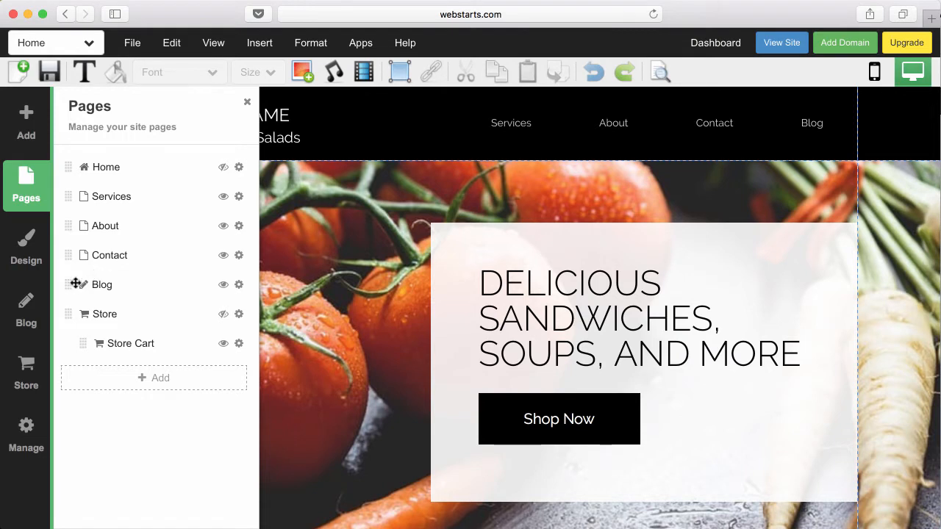
# - Move Contact above About, make Home visible in the menu, and open Home's settings
pyautogui.moveTo(69, 257); pyautogui.dragTo(77, 219)
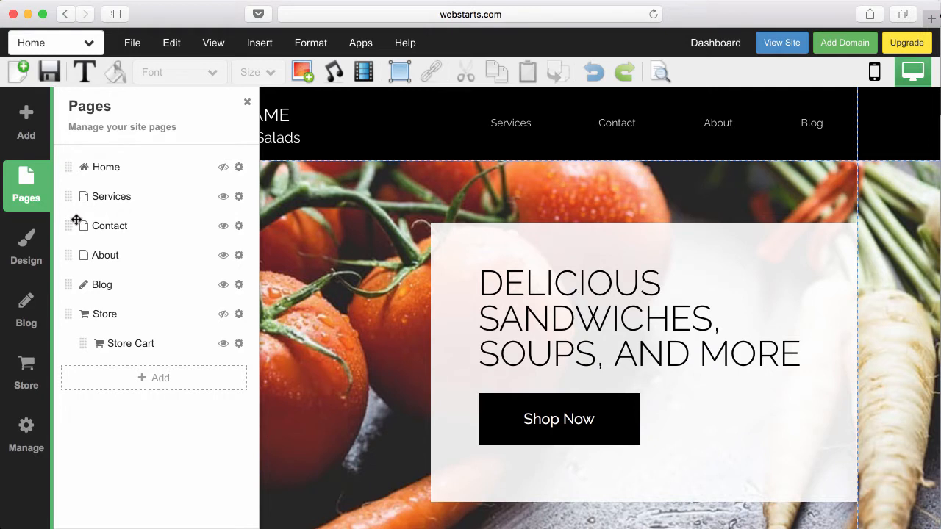
pyautogui.click(225, 170)
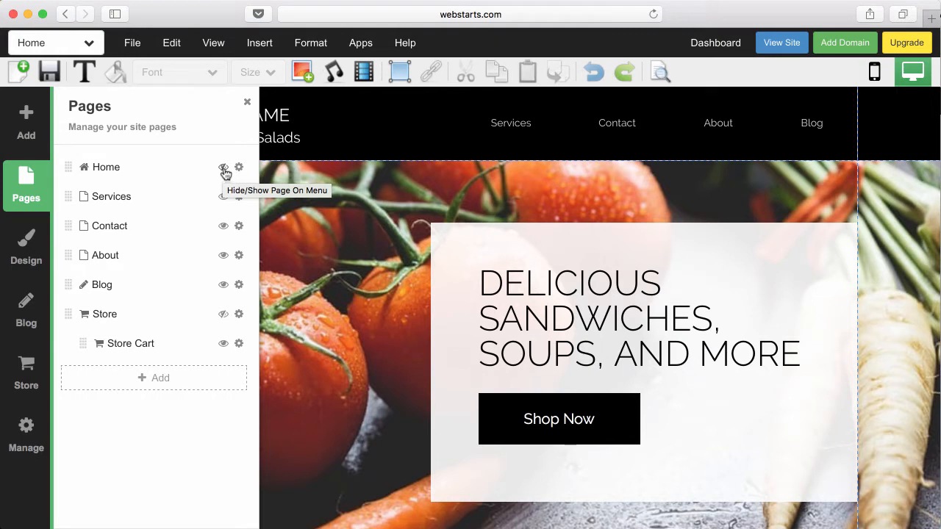
pyautogui.click(225, 171)
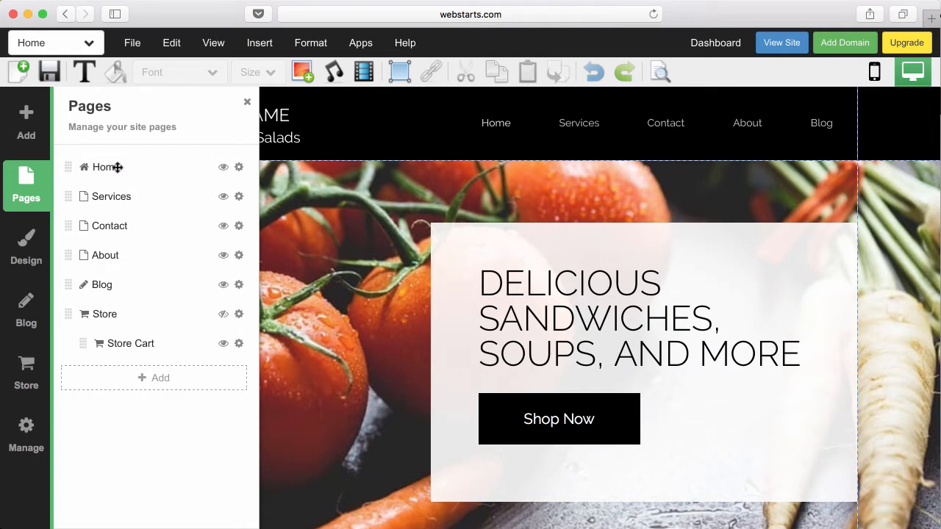
pyautogui.click(238, 167)
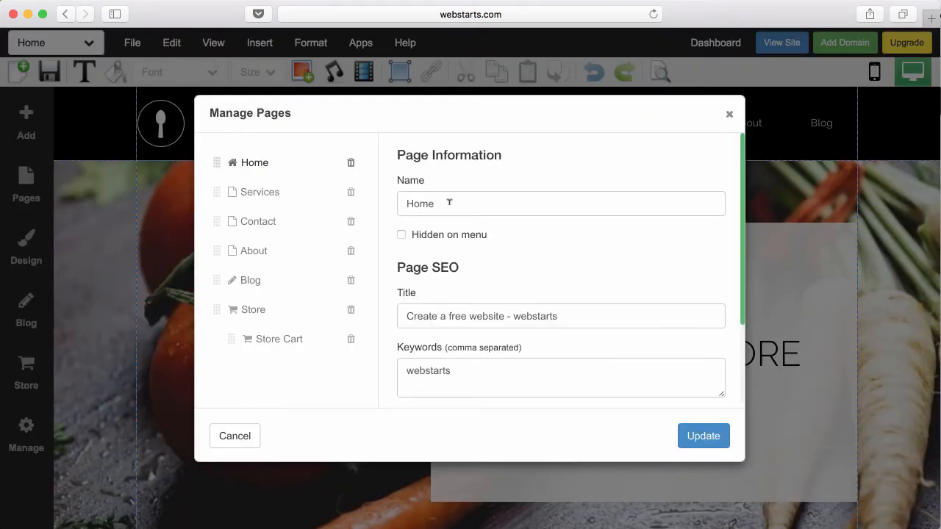
# - Rename the Services page to 'Our Services' in its page settings
pyautogui.click(729, 114)
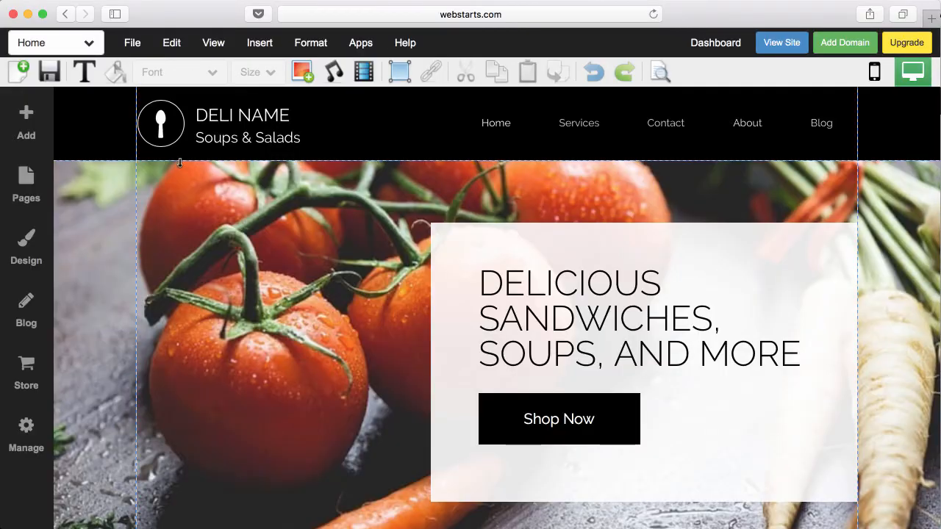
pyautogui.click(32, 186)
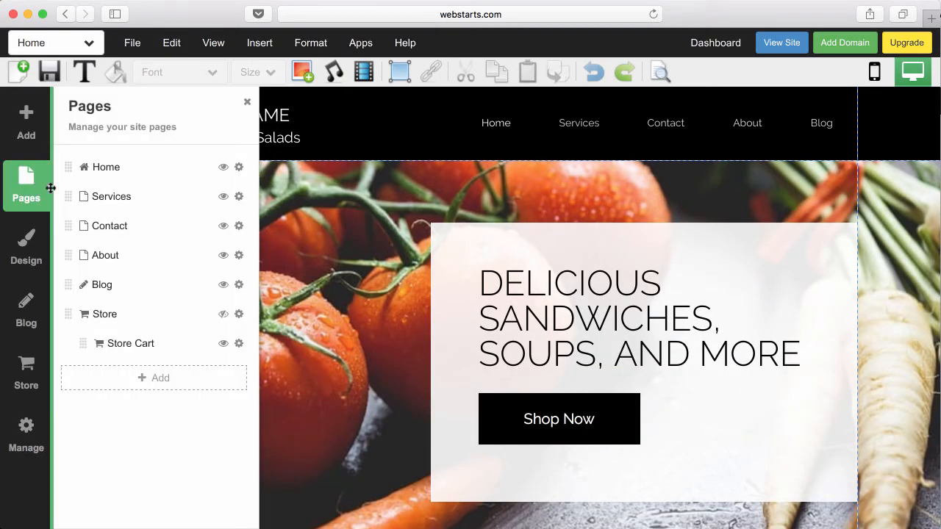
pyautogui.click(239, 196)
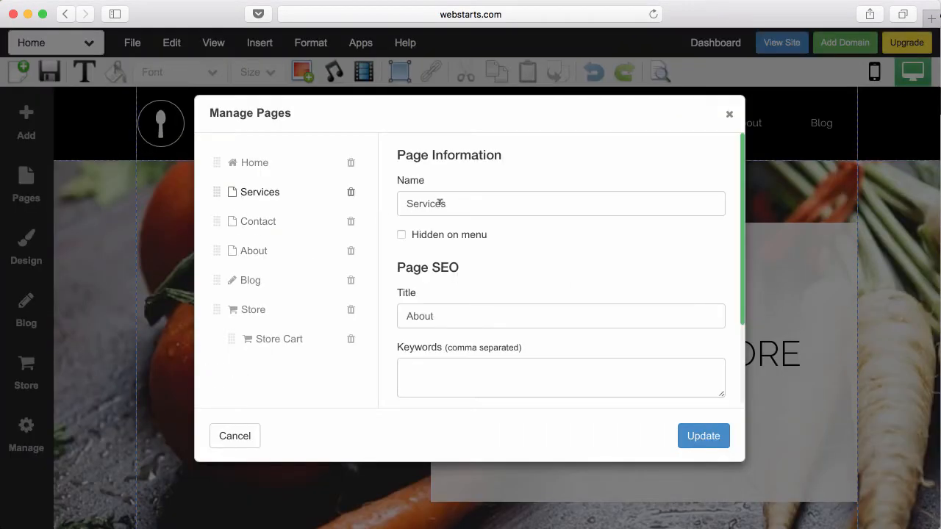
pyautogui.click(406, 205)
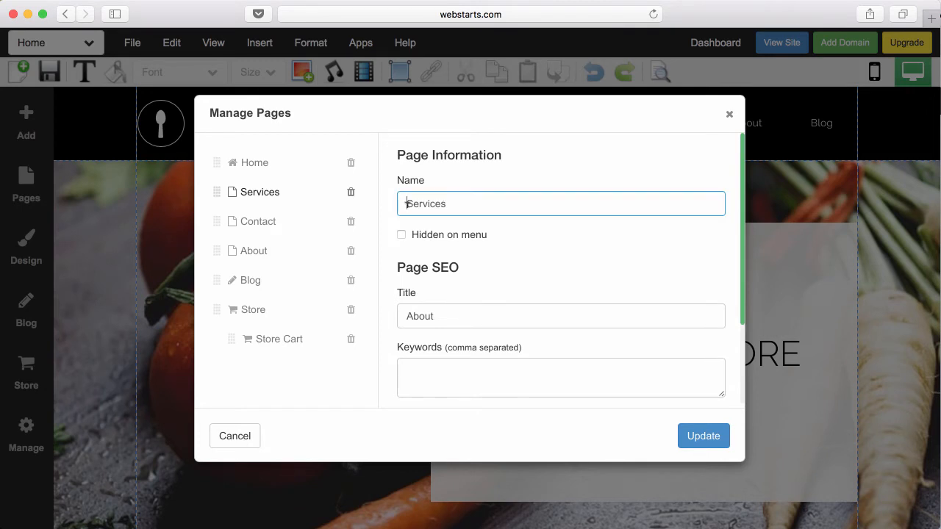
pyautogui.write('Our')
pyautogui.click(705, 433)
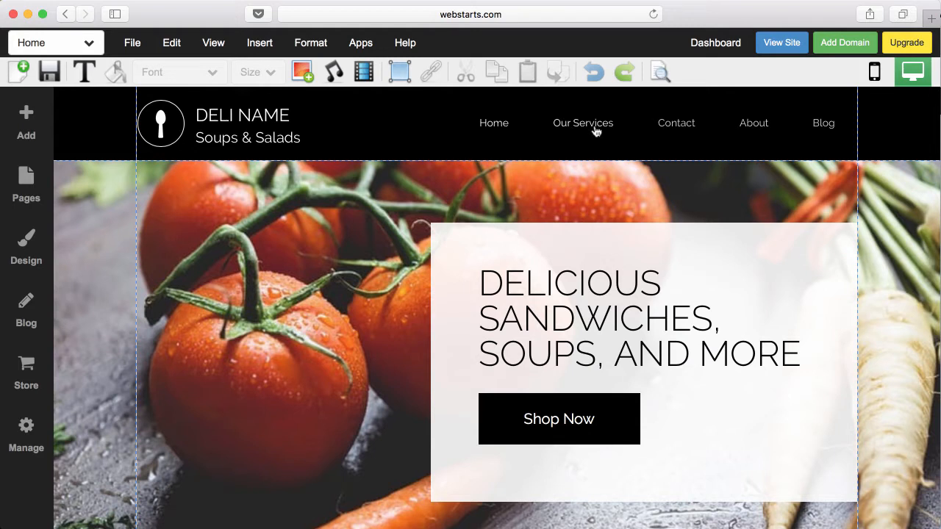
# - Indent Contact as a subpage under About in the Pages panel
pyautogui.click(34, 182)
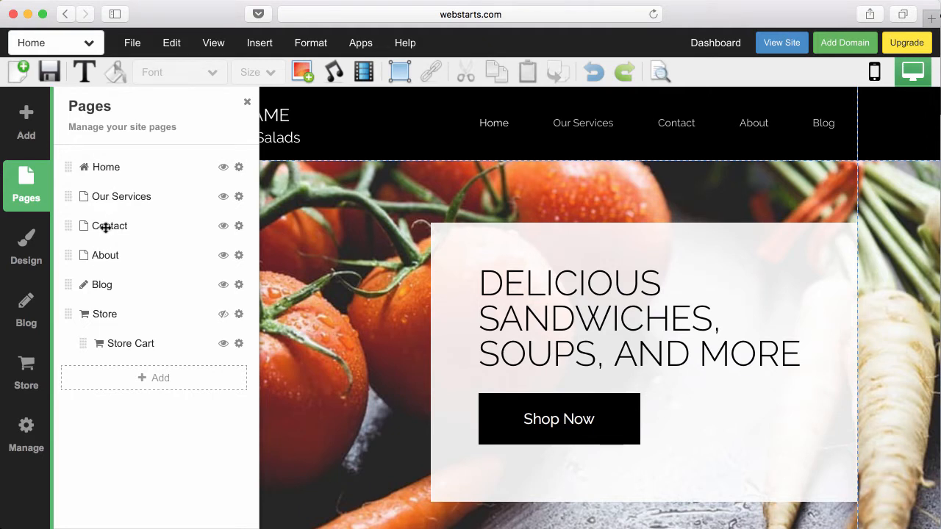
pyautogui.moveTo(107, 224); pyautogui.dragTo(138, 258)
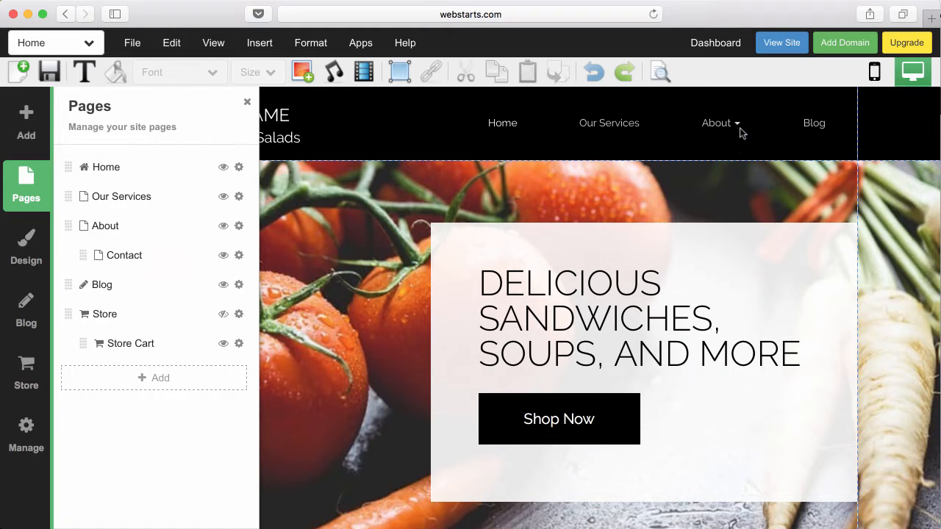
pyautogui.click(745, 72)
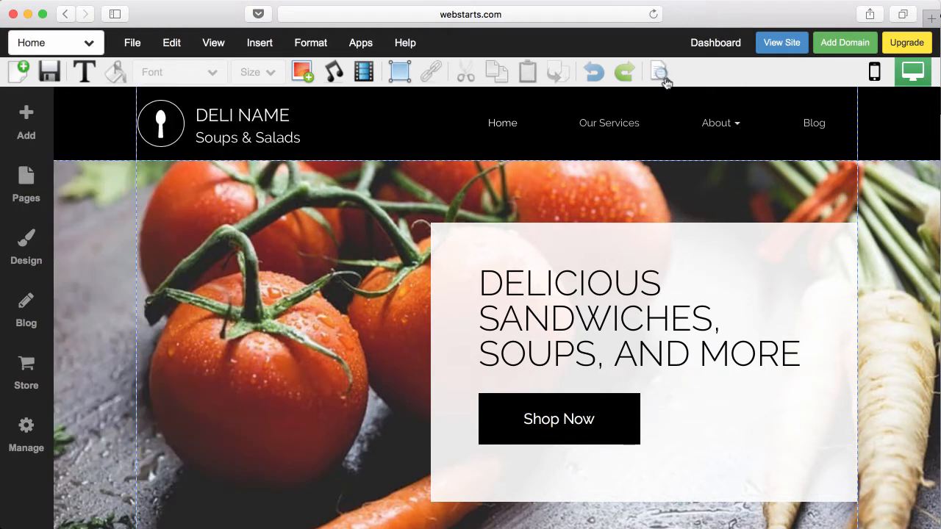
# - Save, then on the live site open Contact from the About dropdown and return to the editor
pyautogui.click(59, 77)
pyautogui.click(784, 45)
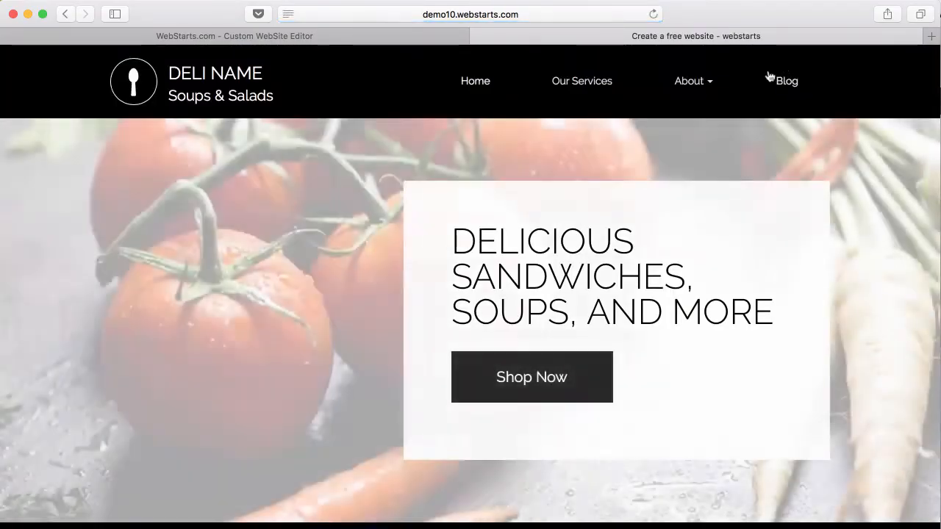
pyautogui.moveTo(731, 86)
pyautogui.click(701, 125)
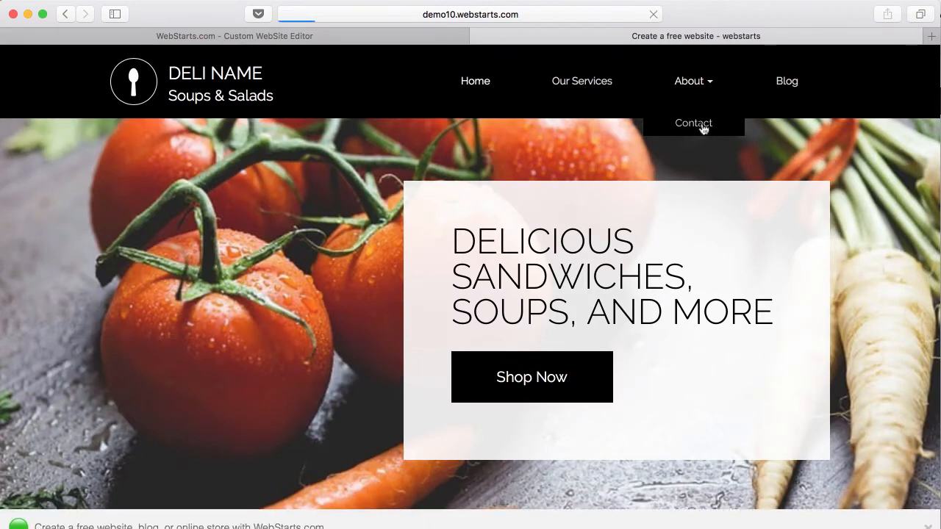
pyautogui.click(482, 36)
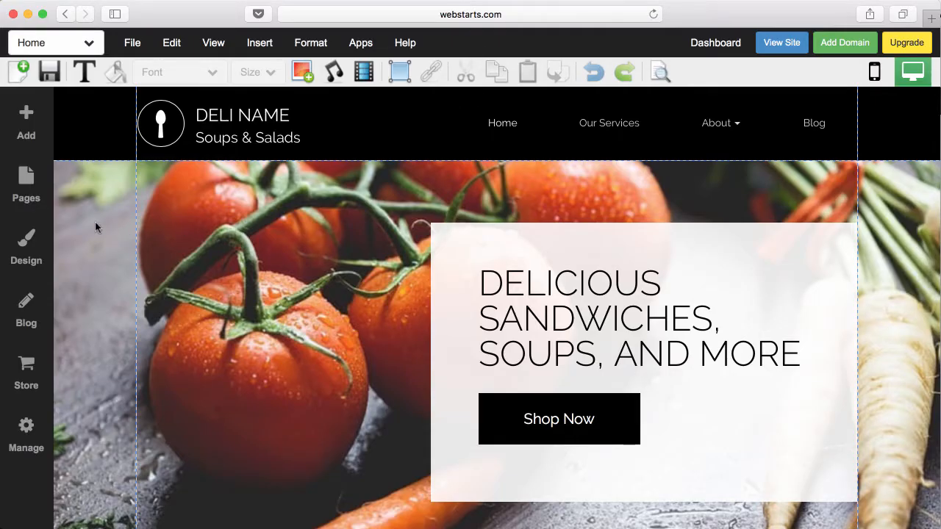
# - In the page list, indent Contact beneath About and Our Services beneath Contact
pyautogui.click(22, 186)
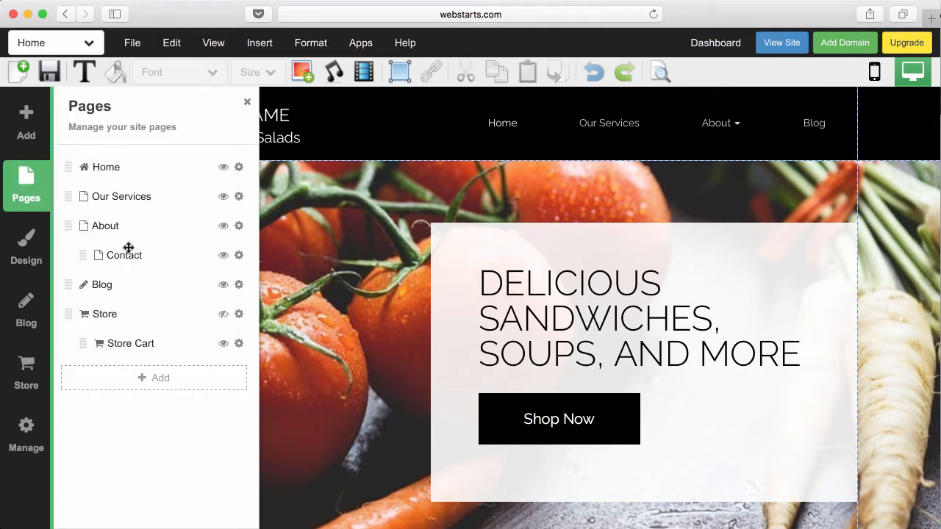
pyautogui.moveTo(144, 255); pyautogui.dragTo(83, 255)
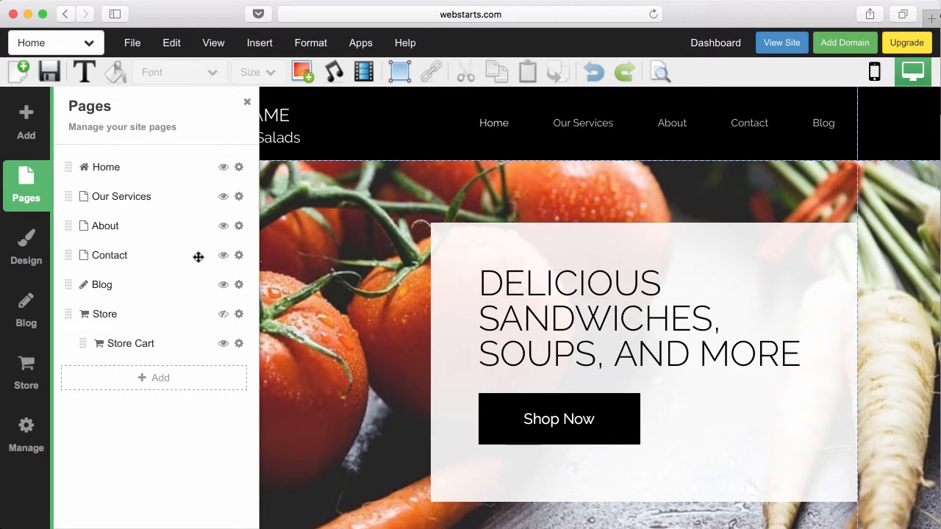
pyautogui.moveTo(126, 254); pyautogui.dragTo(154, 254)
pyautogui.moveTo(130, 197); pyautogui.dragTo(175, 260)
pyautogui.moveTo(116, 256); pyautogui.dragTo(186, 257)
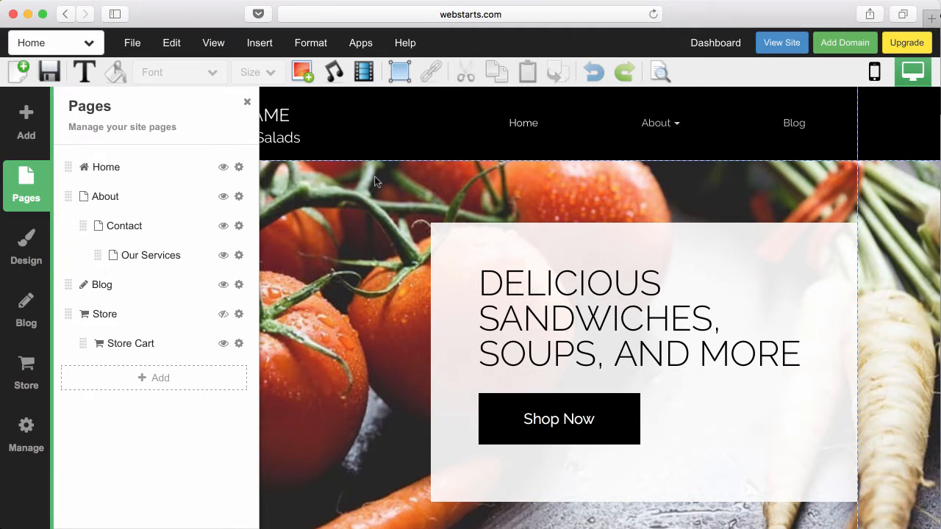
# - Save the homepage and check the About > Contact > Our Services dropdowns on the live site
pyautogui.click(49, 71)
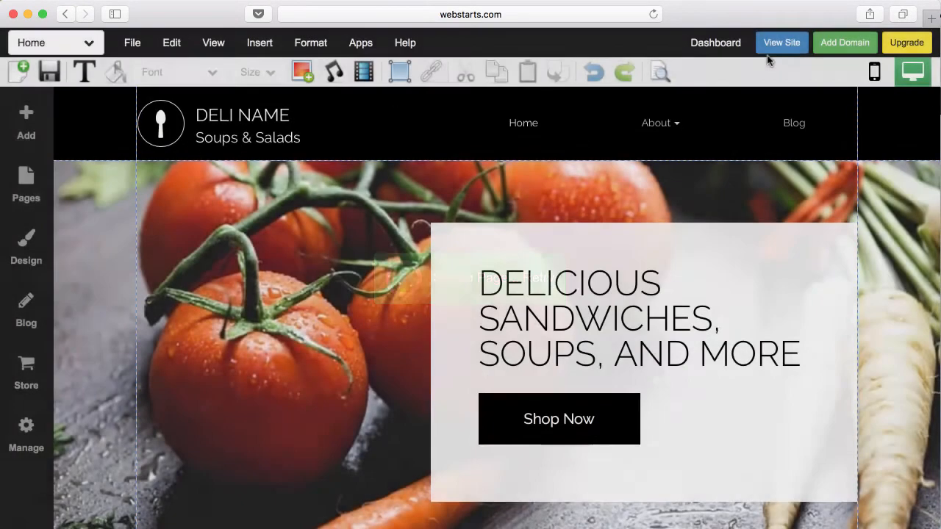
pyautogui.click(778, 44)
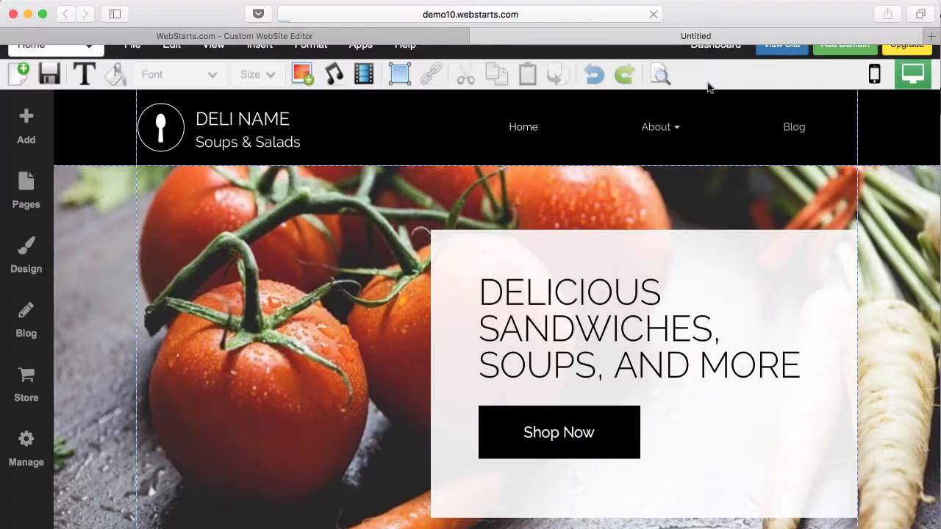
pyautogui.moveTo(623, 94)
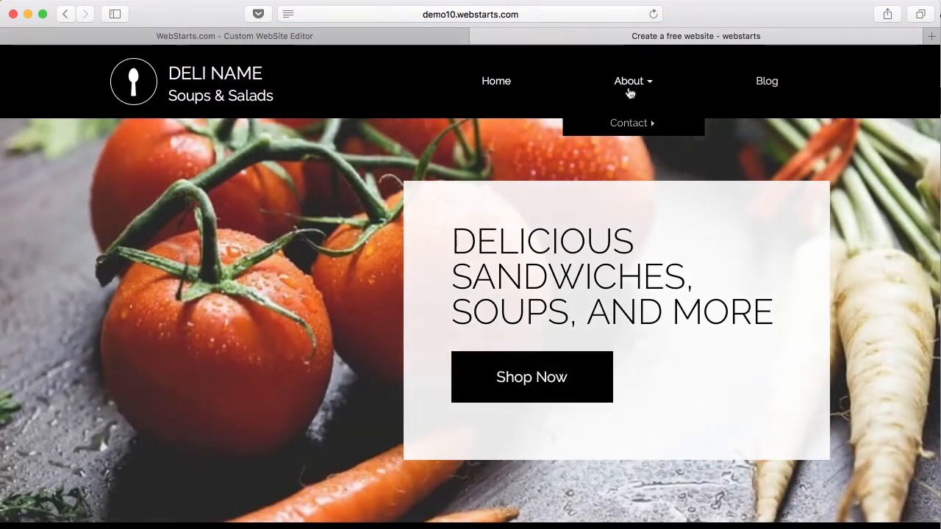
pyautogui.moveTo(630, 125)
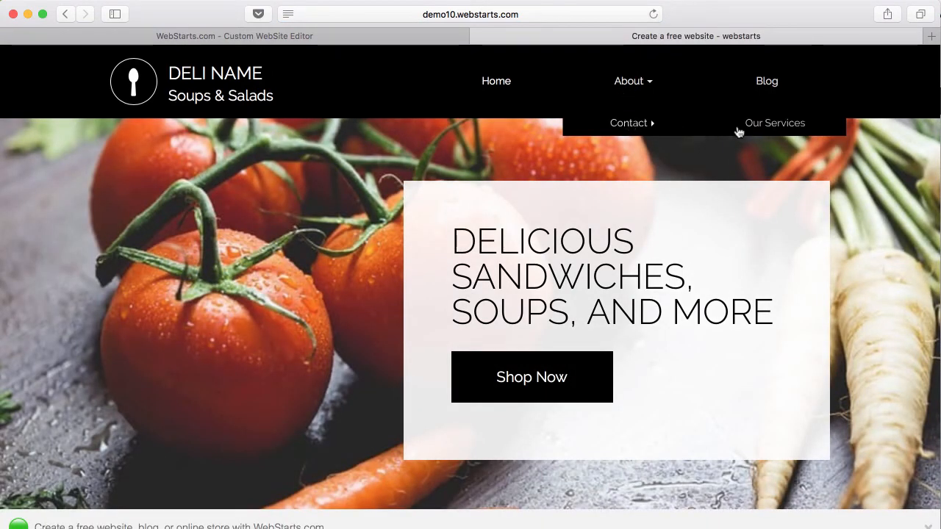
pyautogui.click(477, 35)
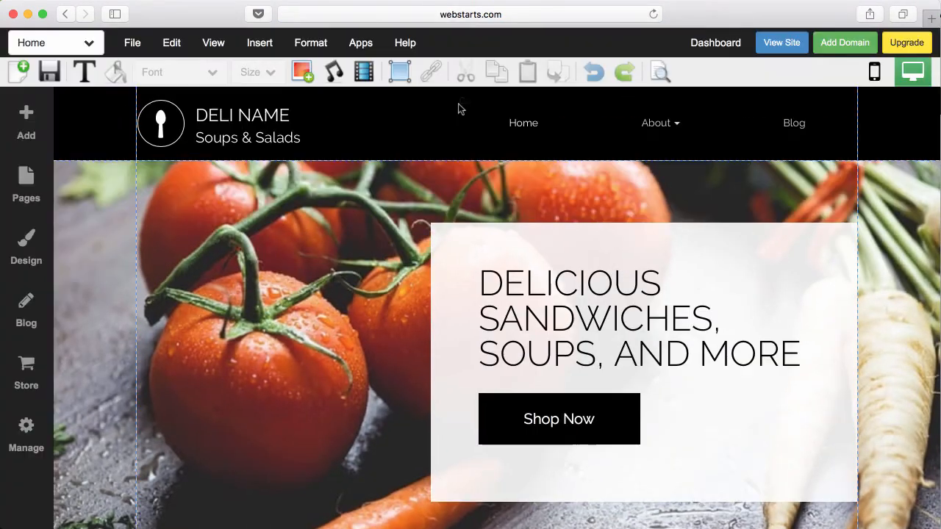
# - Move Contact and Our Services back out of the nesting to the top level of the page list
pyautogui.click(23, 197)
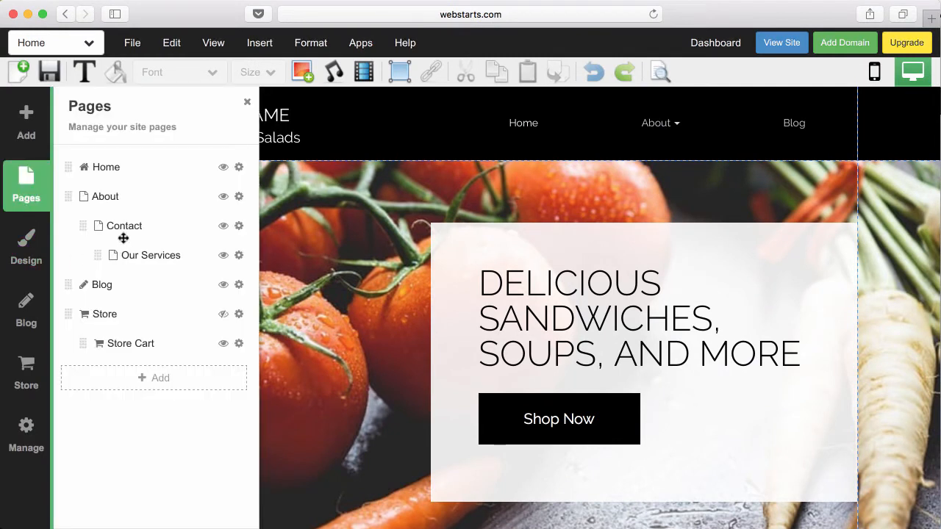
pyautogui.moveTo(119, 227); pyautogui.dragTo(93, 226)
pyautogui.moveTo(130, 255); pyautogui.dragTo(103, 255)
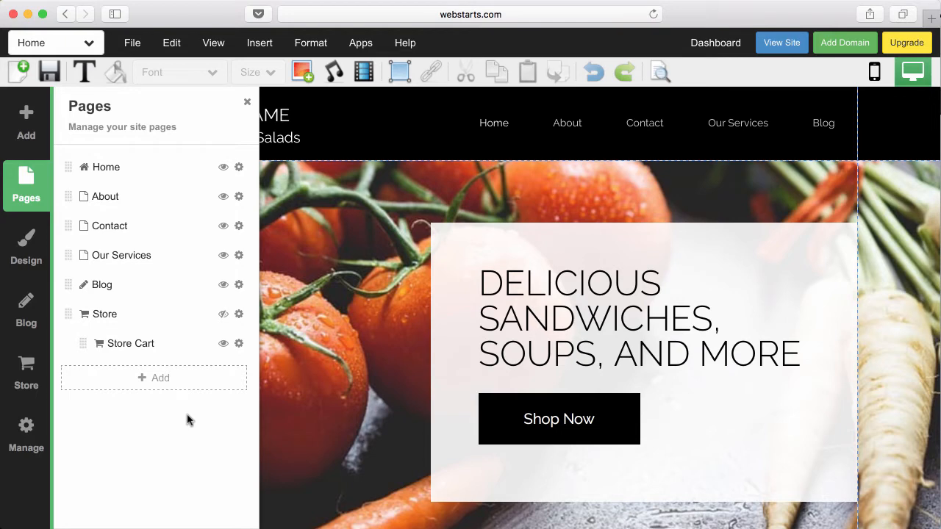
pyautogui.click(159, 379)
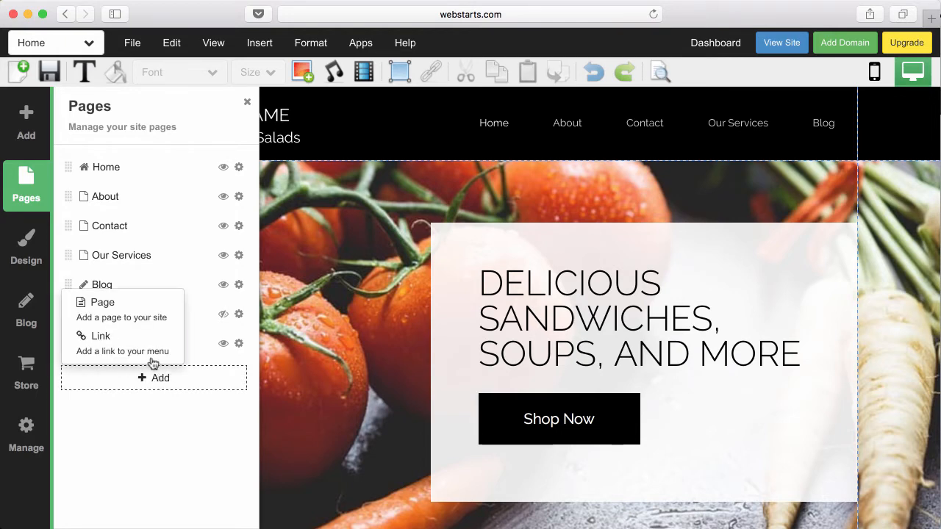
pyautogui.click(149, 351)
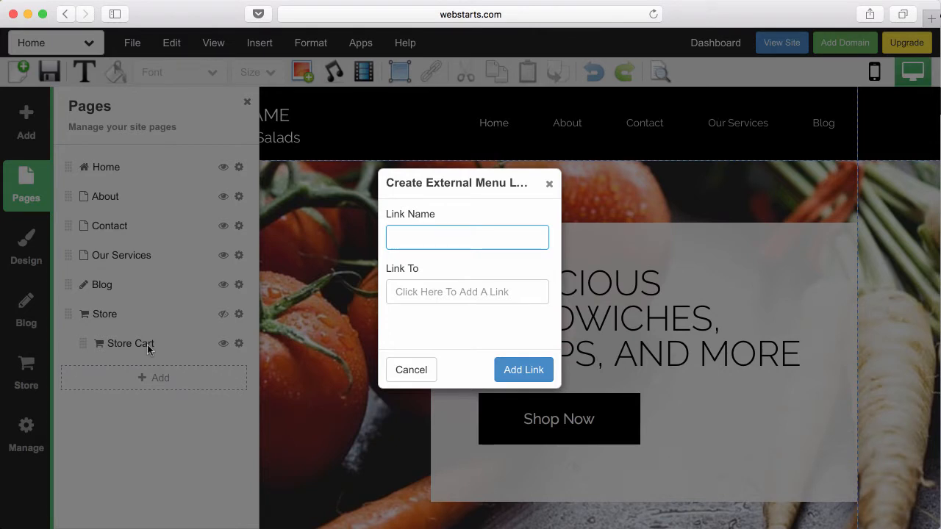
pyautogui.write('Google')
pyautogui.click(395, 297)
pyautogui.click(450, 243)
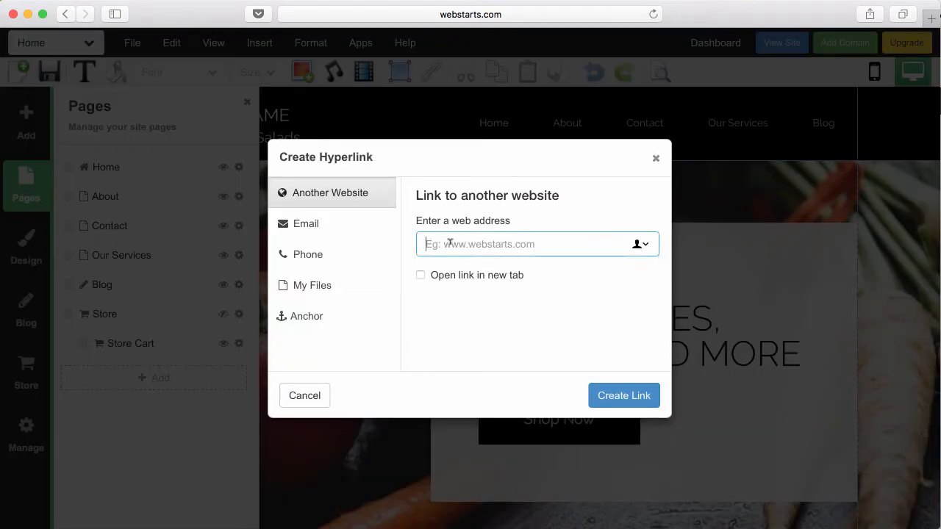
pyautogui.write('http://g')
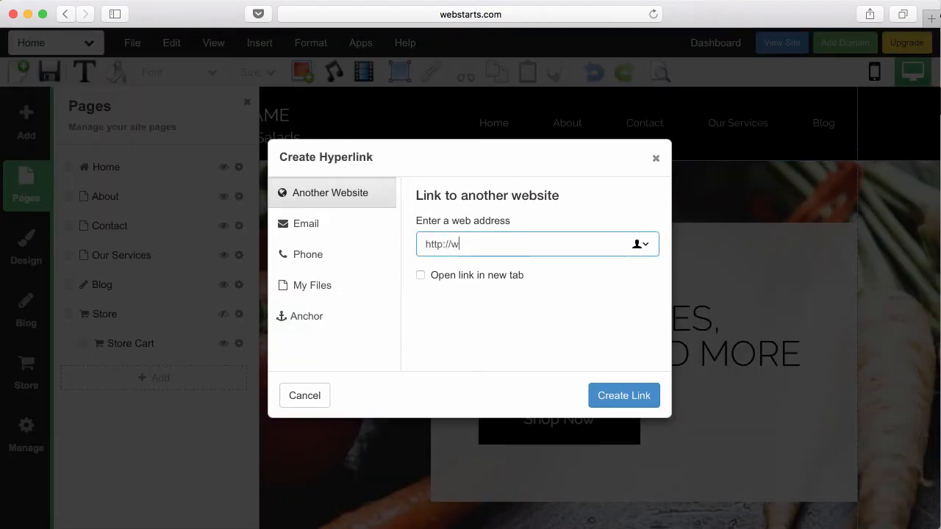
pyautogui.write('ogle')
pyautogui.press('BackSpace')
pyautogui.press('BackSpace')
pyautogui.write('ogle.com')
pyautogui.click(642, 396)
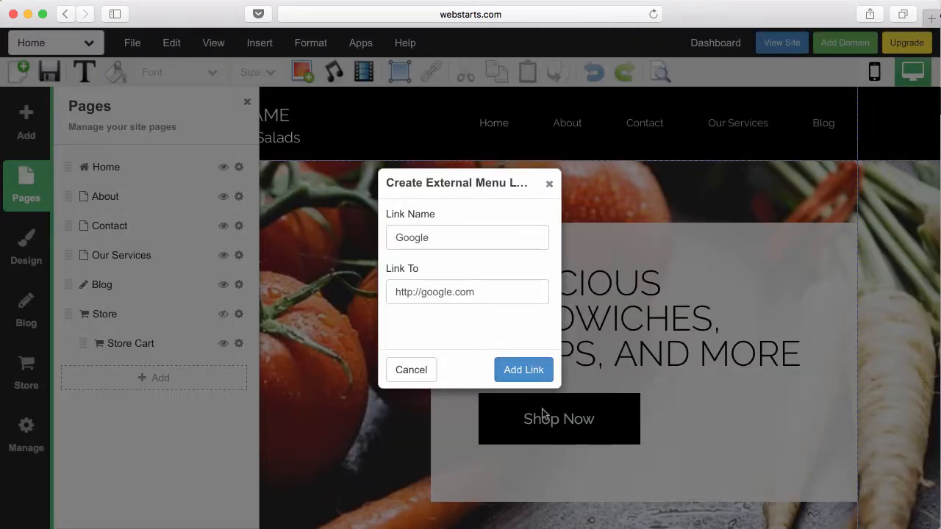
pyautogui.click(536, 377)
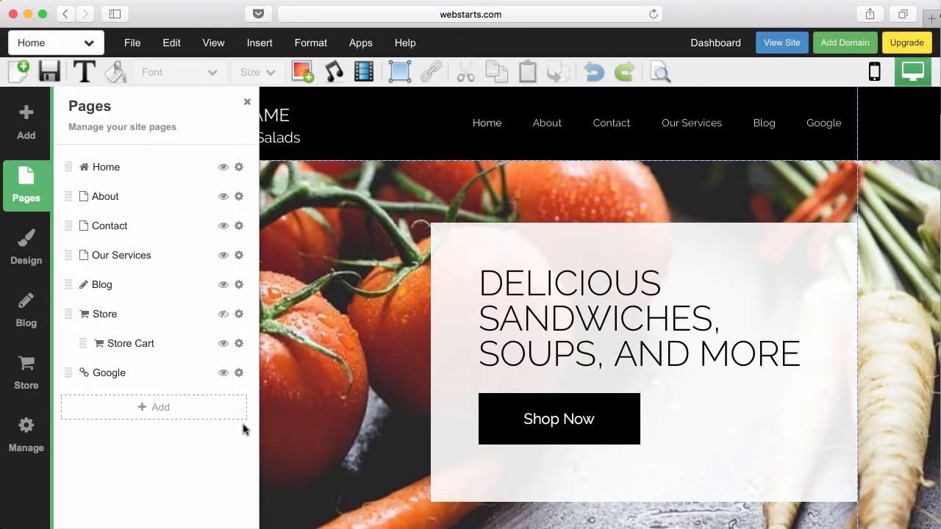
pyautogui.click(239, 375)
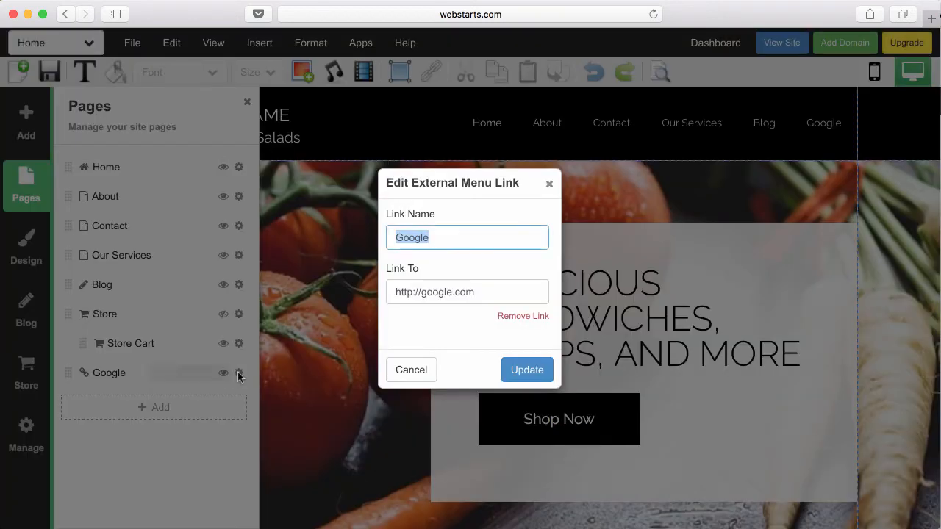
pyautogui.click(518, 317)
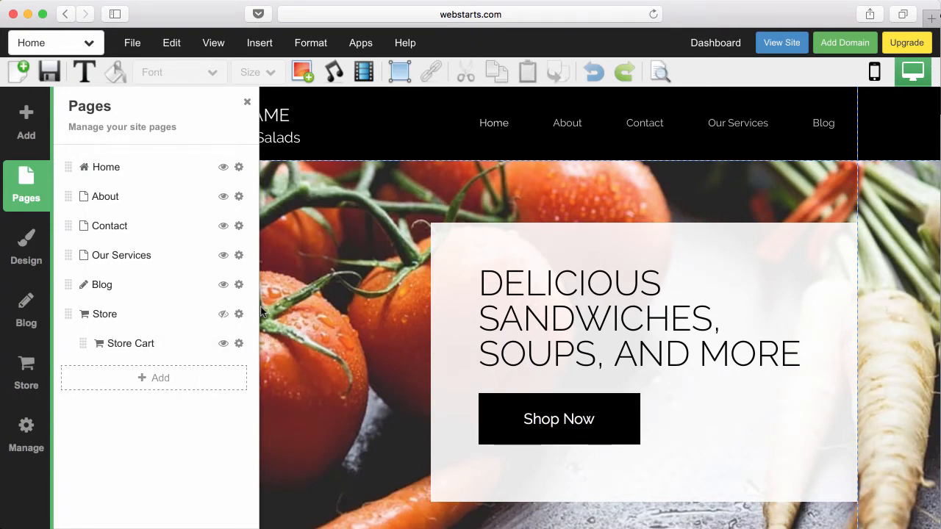
# - Add an anchor and drag the Anchor 1 line down to the top edge of Healthy Choices
pyautogui.click(248, 103)
pyautogui.scroll(-5, 293, 209)
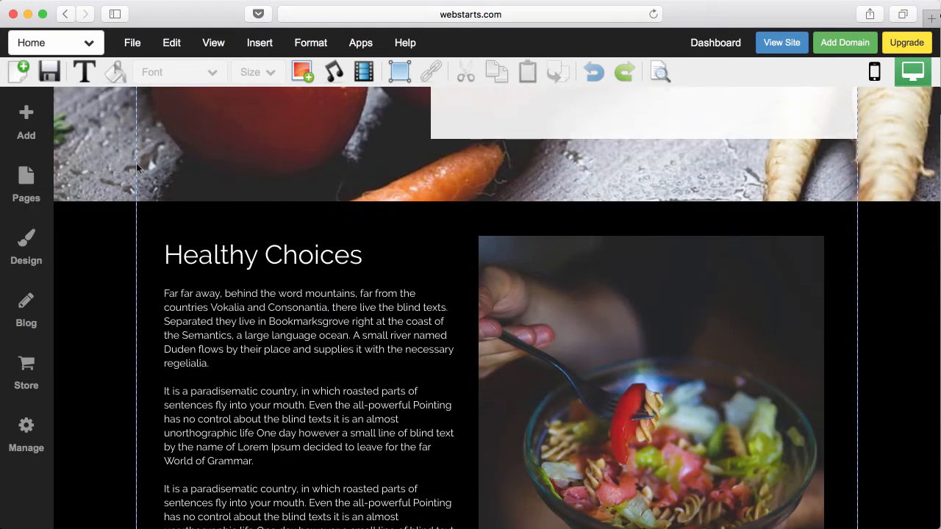
pyautogui.click(38, 120)
pyautogui.scroll(-5, 131, 295)
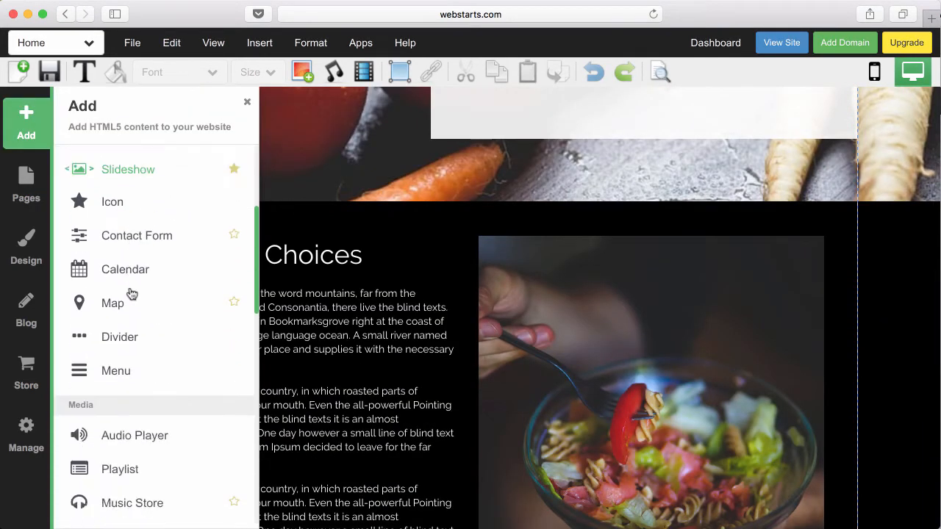
pyautogui.scroll(-10, 130, 294)
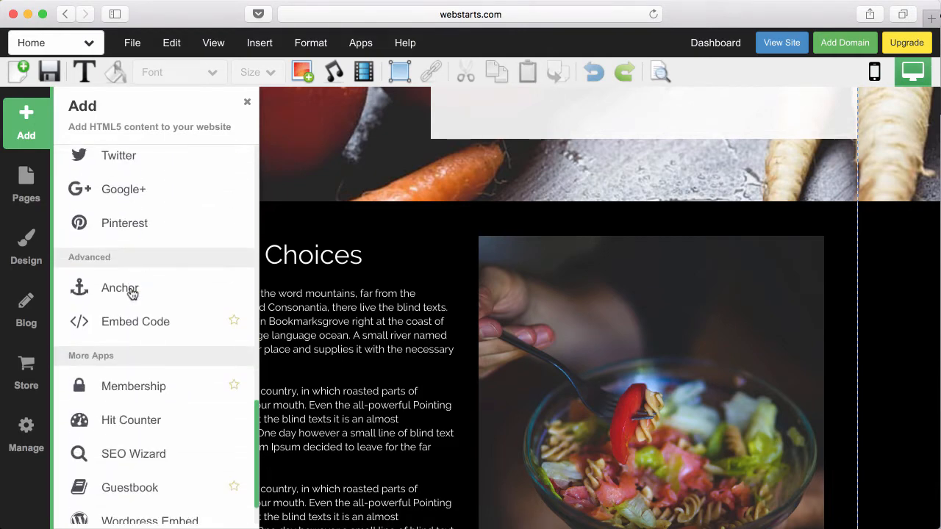
pyautogui.click(129, 293)
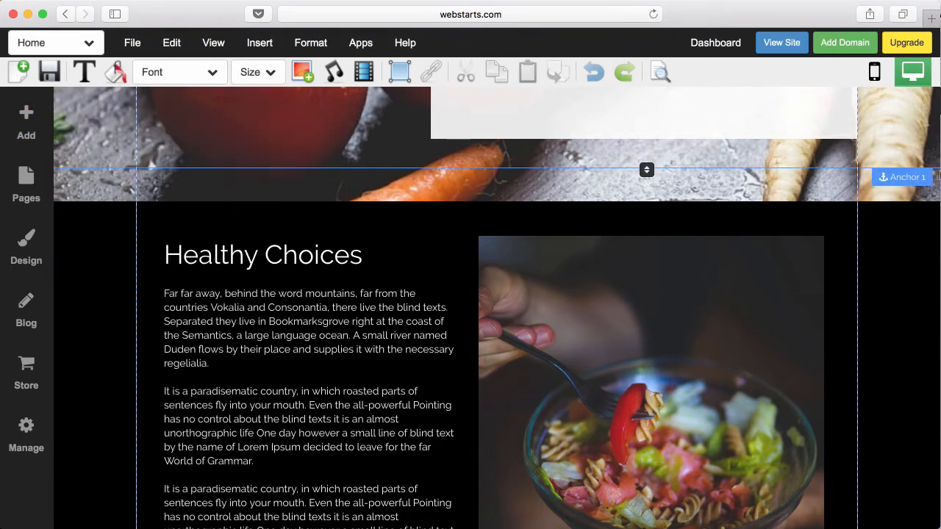
pyautogui.moveTo(918, 176); pyautogui.dragTo(916, 208)
pyautogui.scroll(5, 806, 261)
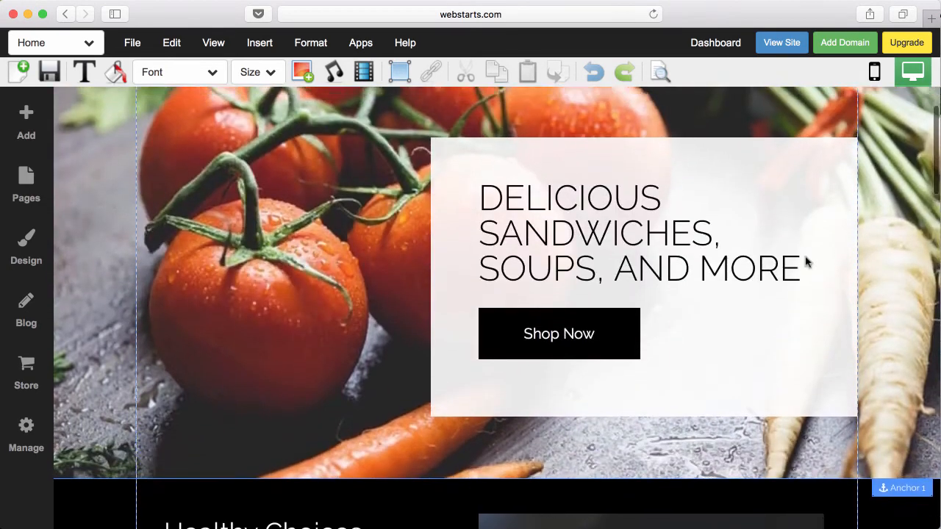
pyautogui.scroll(2, 805, 260)
pyautogui.scroll(-1, 813, 140)
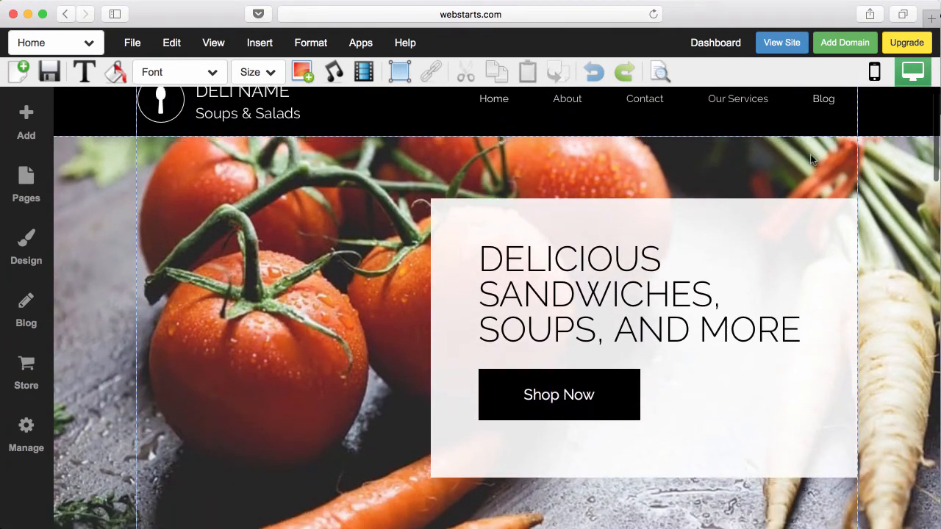
pyautogui.scroll(-3, 810, 160)
pyautogui.scroll(3, 812, 160)
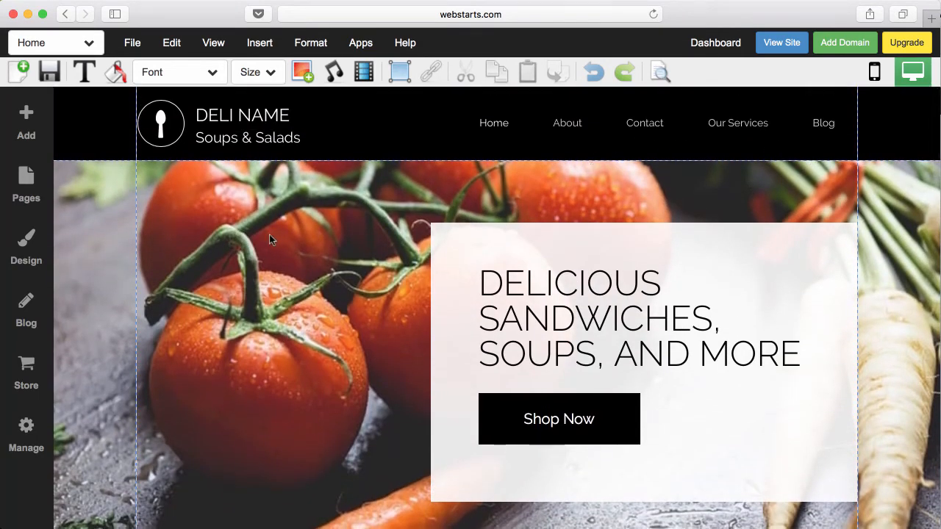
# - Start a new link item in the site menu and title it Test Anchor
pyautogui.click(33, 193)
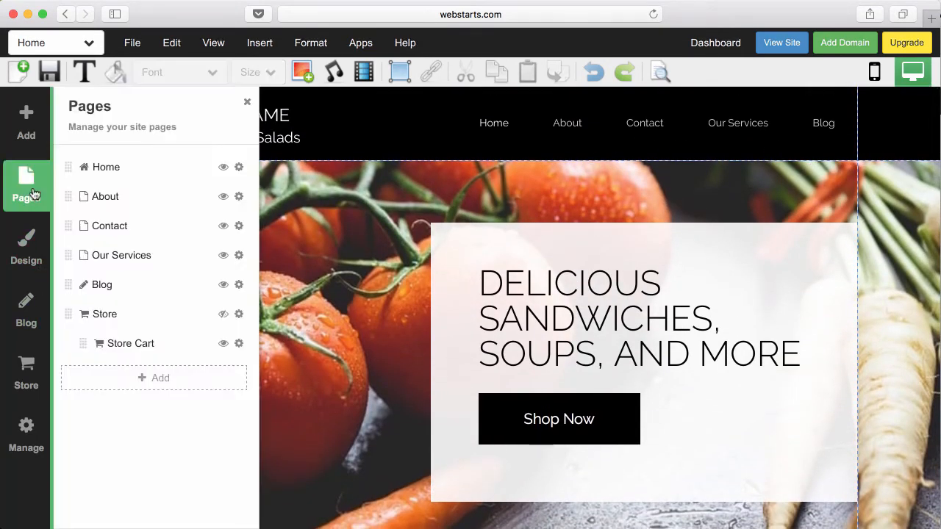
pyautogui.click(152, 378)
pyautogui.click(131, 356)
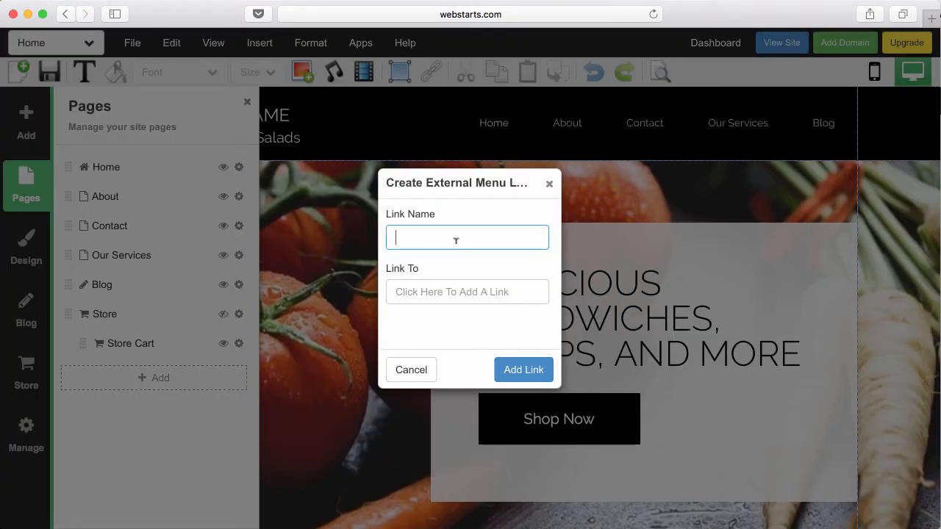
pyautogui.write('Test Anchor')
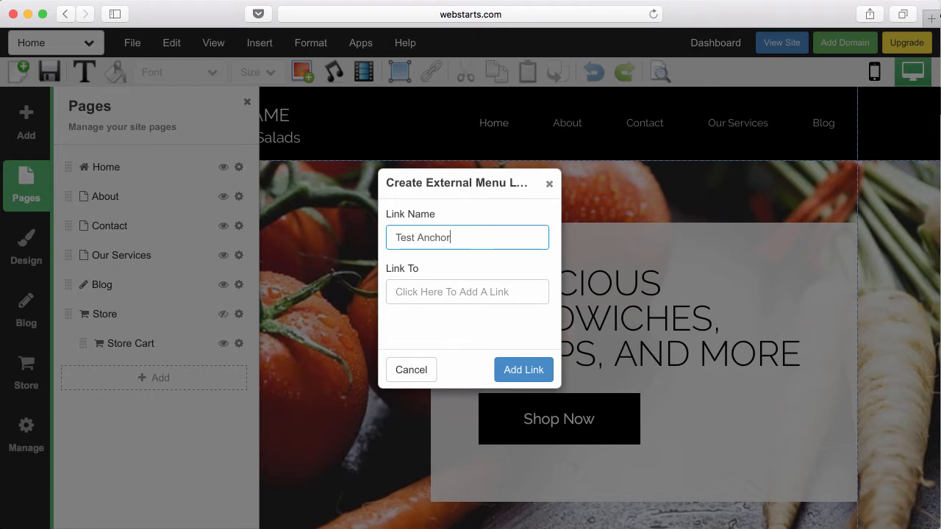
# - Point the link at Anchor 1 on the Home page and add it to the menu
pyautogui.click(446, 291)
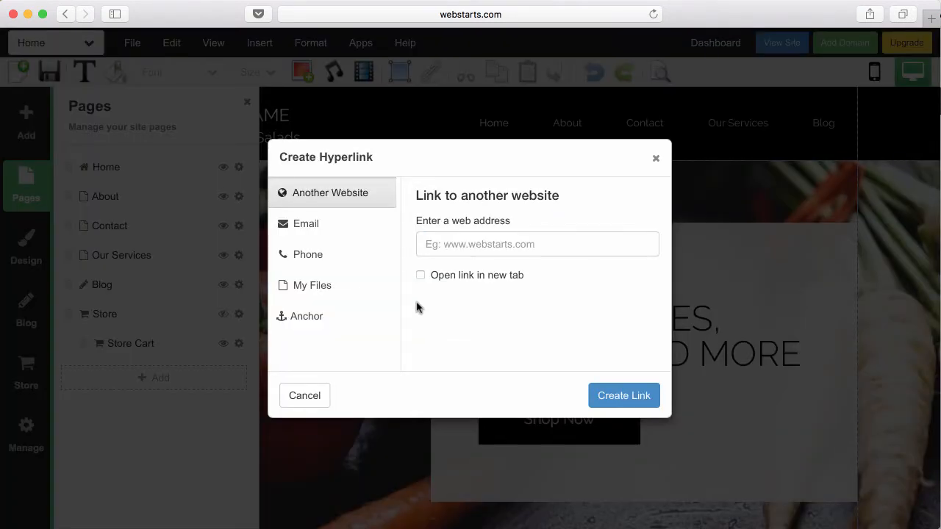
pyautogui.click(343, 318)
pyautogui.click(502, 288)
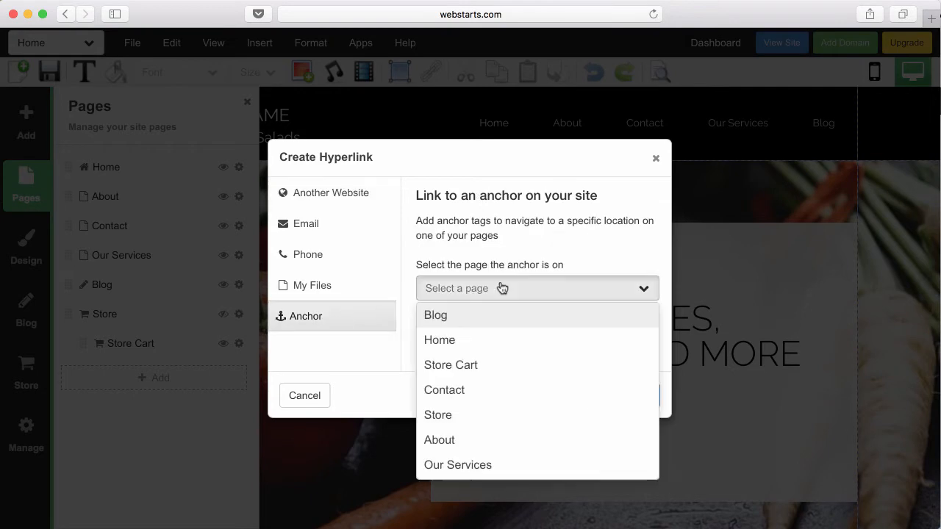
pyautogui.click(483, 340)
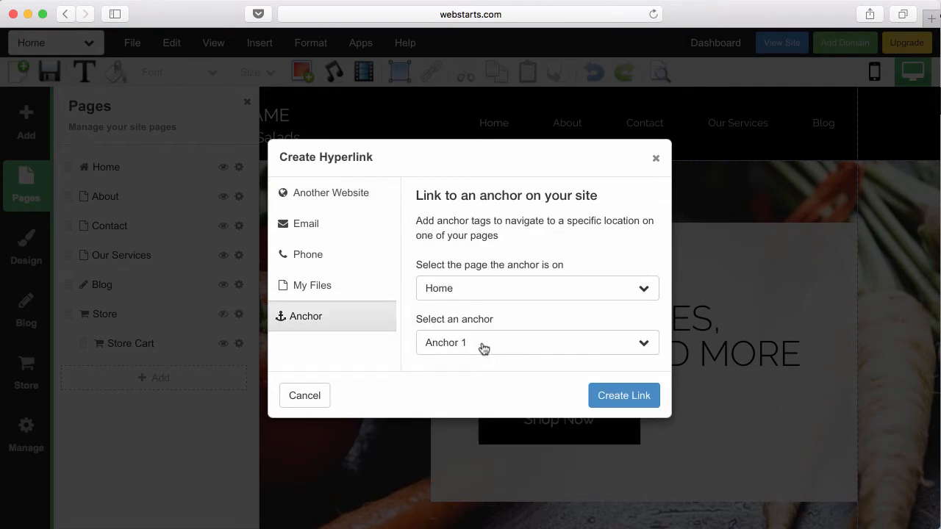
pyautogui.click(484, 348)
pyautogui.click(484, 348)
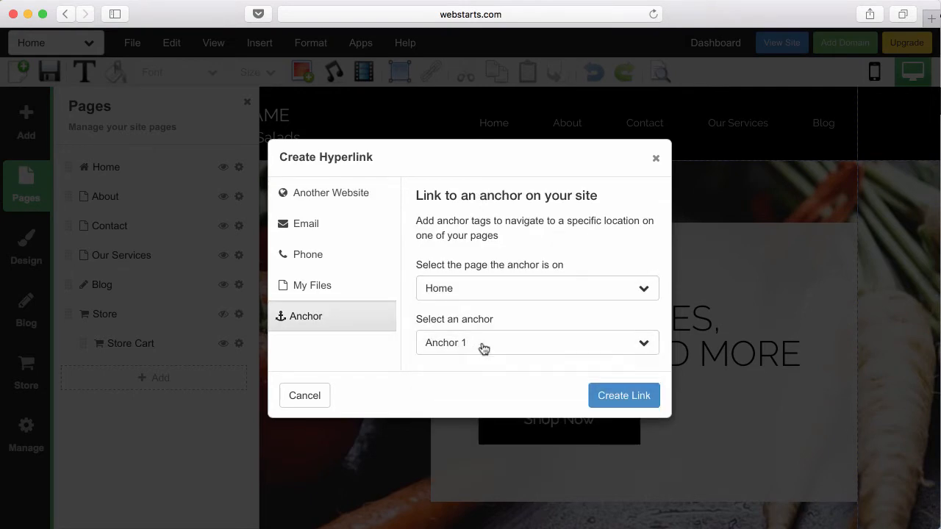
pyautogui.click(613, 391)
pyautogui.click(544, 378)
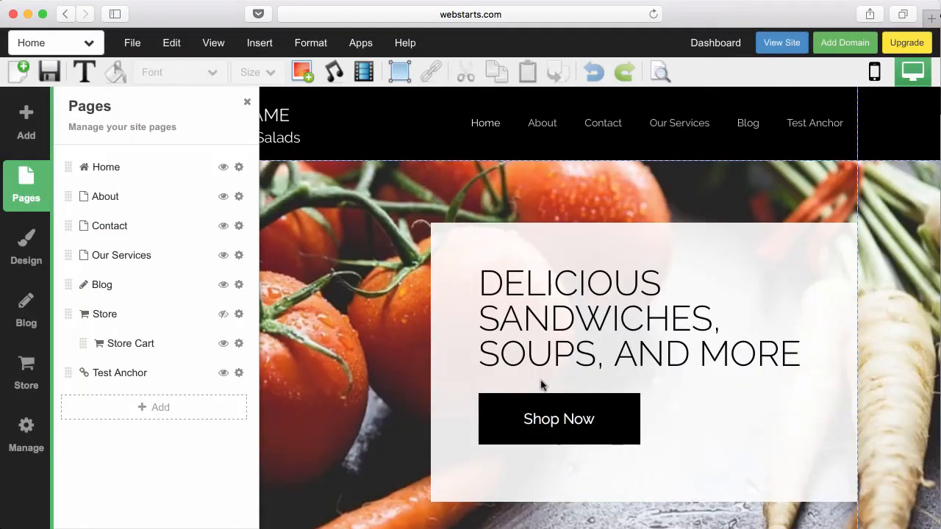
# - Save, then verify on the live site that Test Anchor jumps to Healthy Choices
pyautogui.click(49, 71)
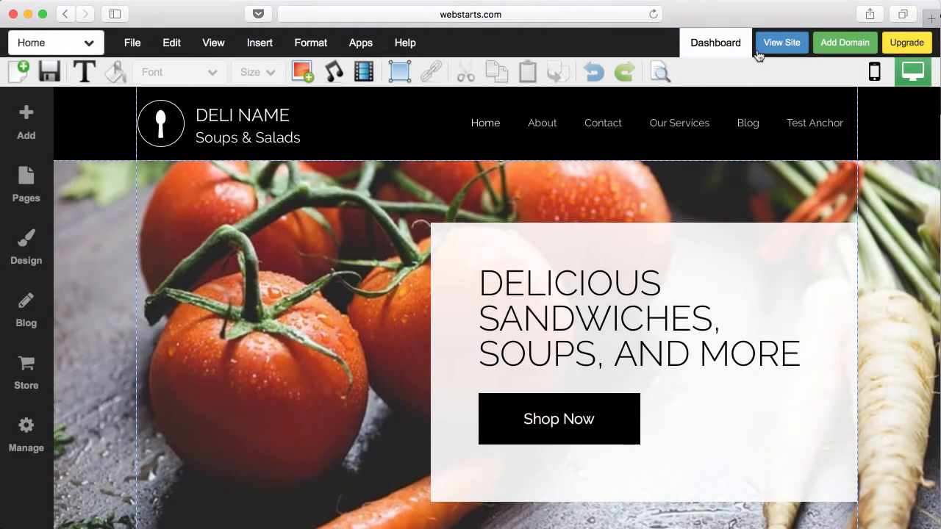
pyautogui.click(768, 45)
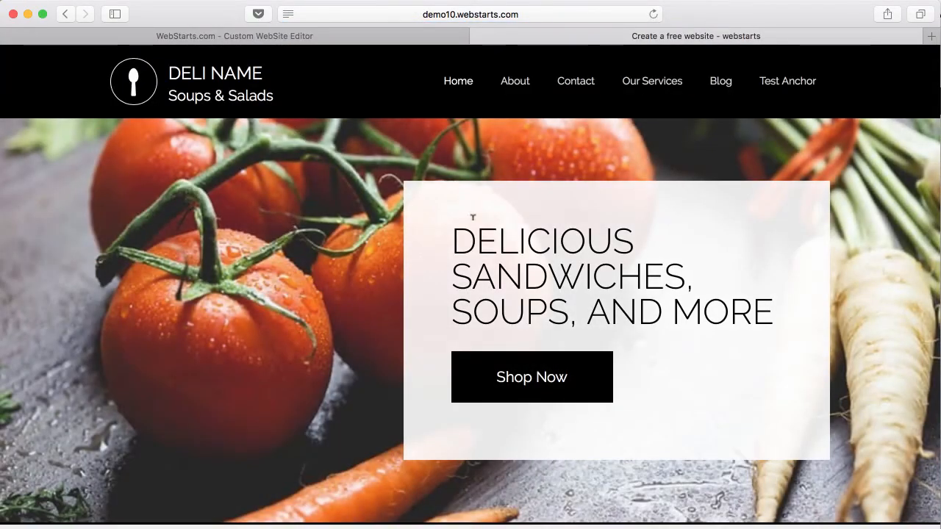
pyautogui.click(788, 87)
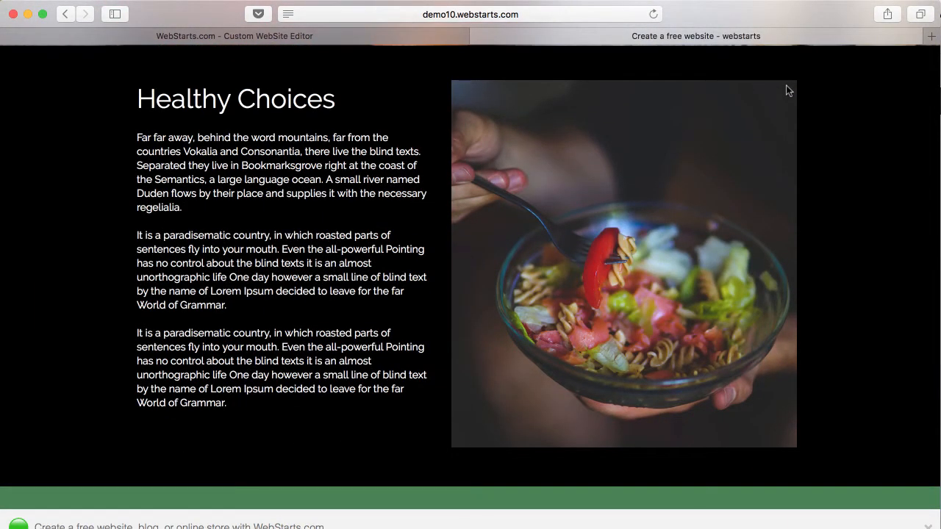
pyautogui.click(479, 36)
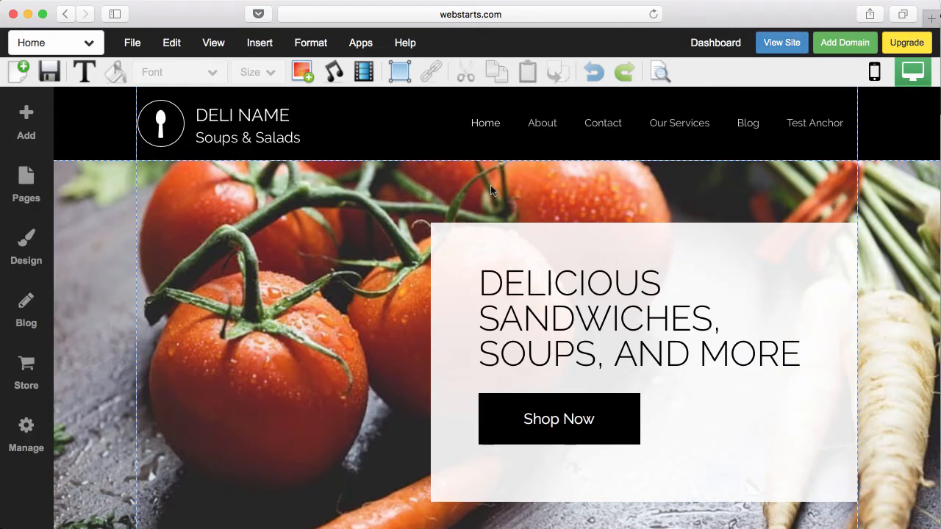
pyautogui.scroll(-5, 531, 317)
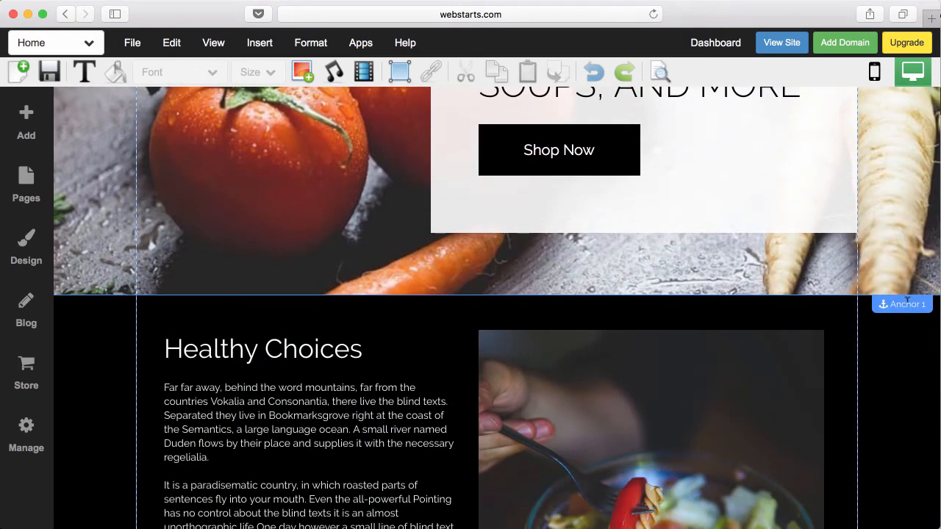
pyautogui.click(909, 308)
pyautogui.moveTo(910, 308)
pyautogui.mouseDown()
pyautogui.moveTo(912, 355)
pyautogui.moveTo(912, 301)
pyautogui.moveTo(909, 308)
pyautogui.mouseUp()
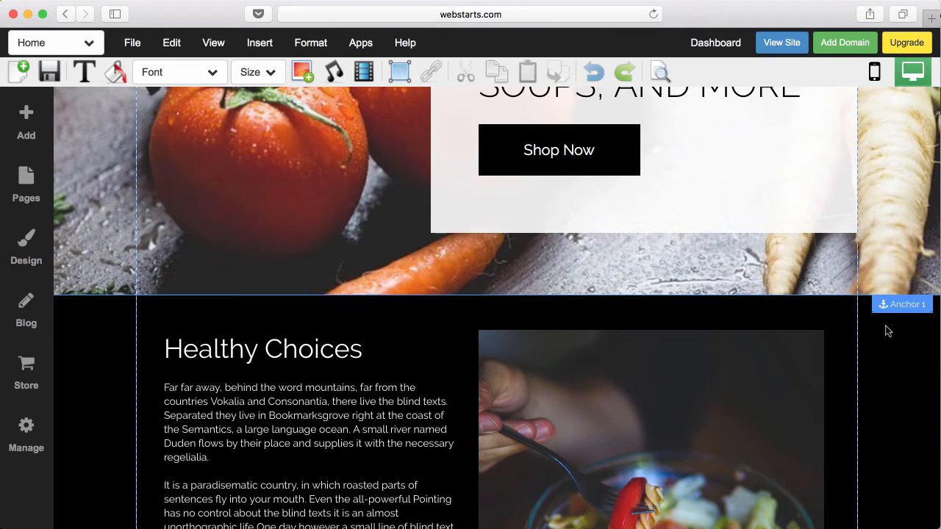
pyautogui.scroll(-10, 887, 331)
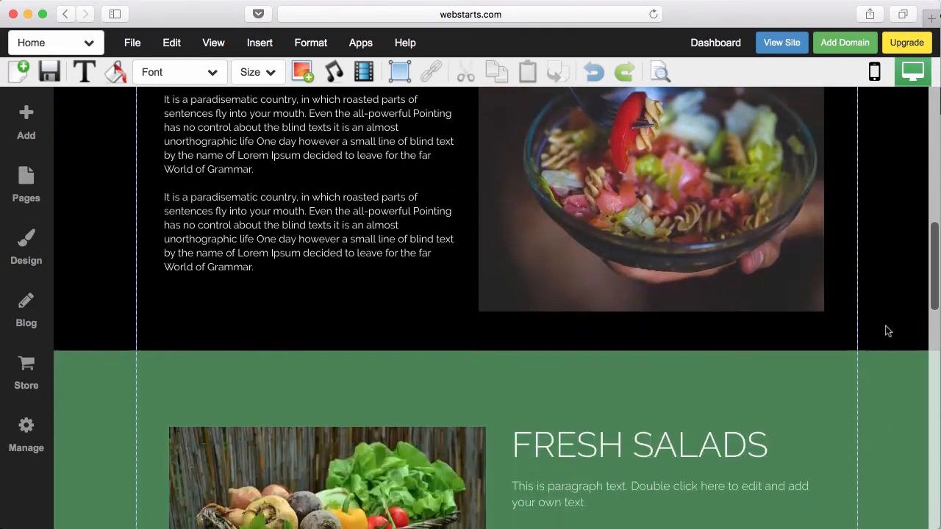
pyautogui.scroll(-10, 886, 331)
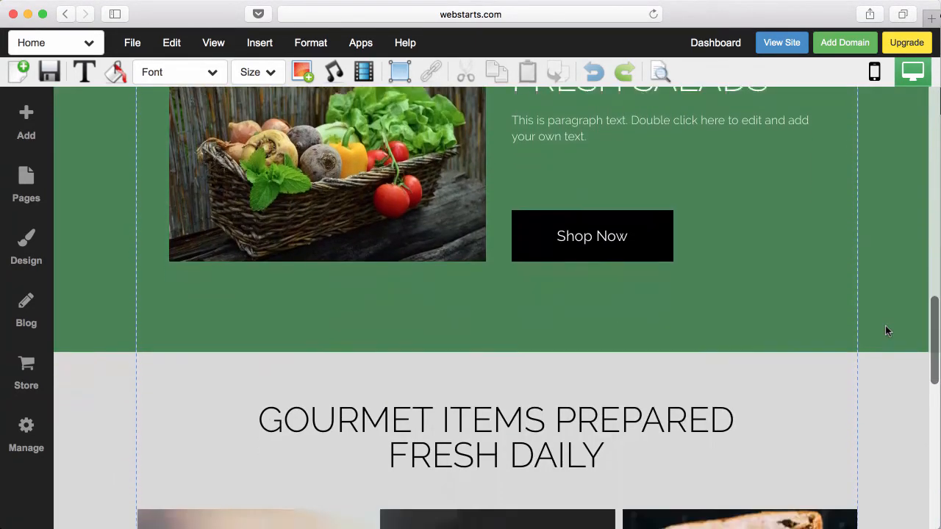
pyautogui.scroll(-2, 886, 331)
pyautogui.scroll(20, 886, 330)
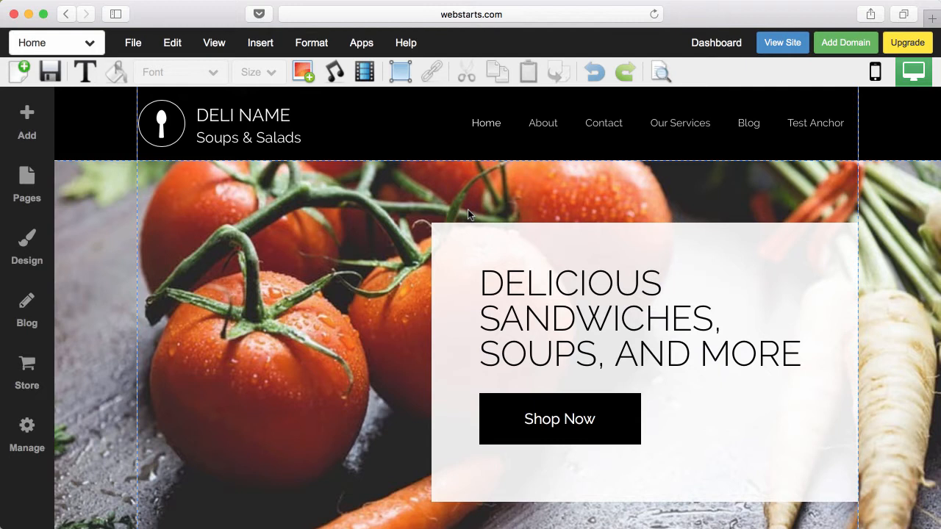
# - Select the header's navigation menu, delete it and confirm with Yes
pyautogui.click(557, 136)
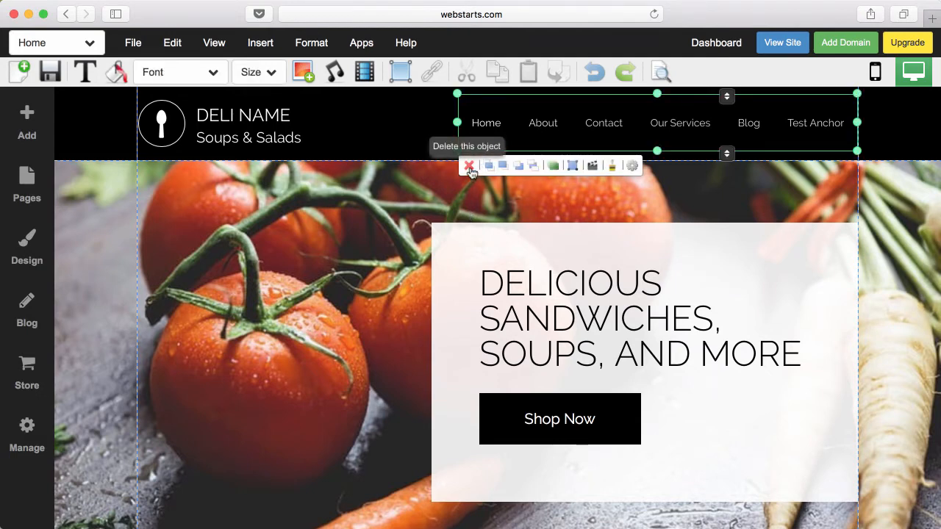
pyautogui.click(469, 167)
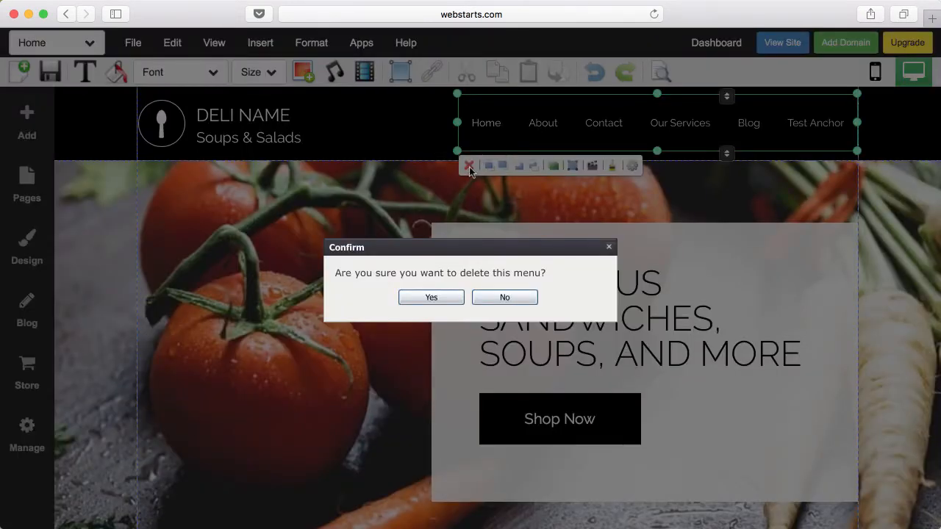
pyautogui.click(431, 298)
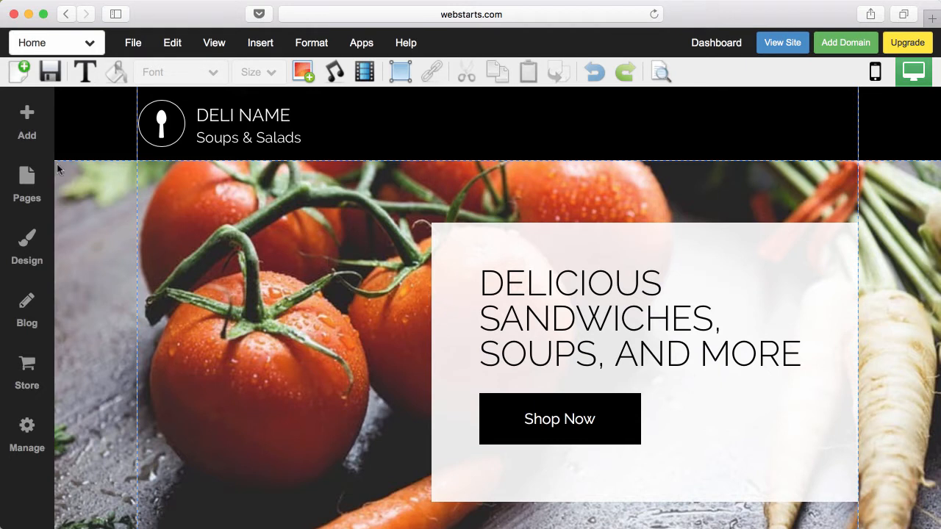
# - Insert a new Menu element and drag it to the right side of the header
pyautogui.click(31, 122)
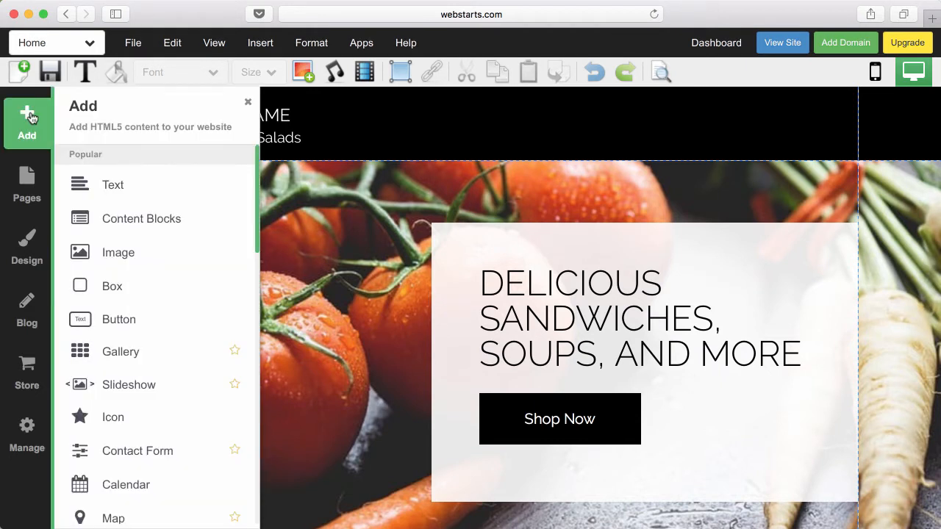
pyautogui.scroll(-5, 131, 258)
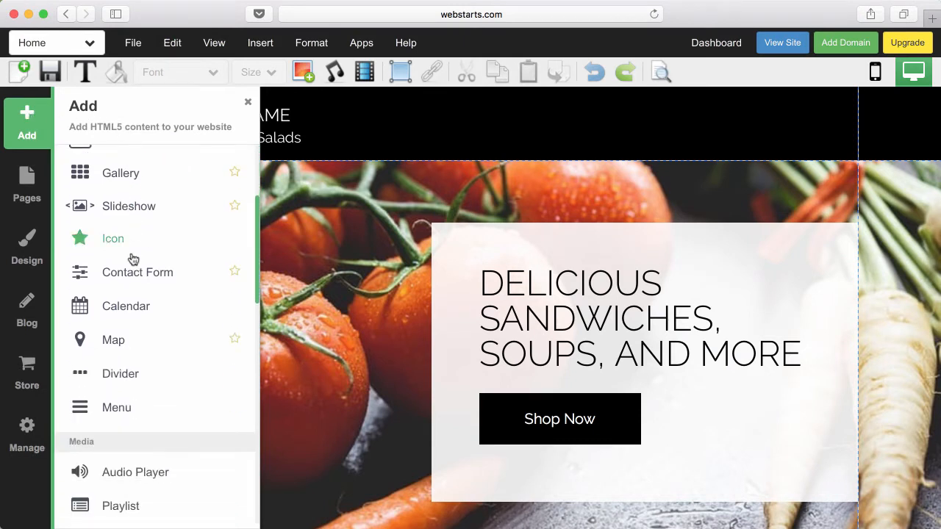
pyautogui.click(103, 409)
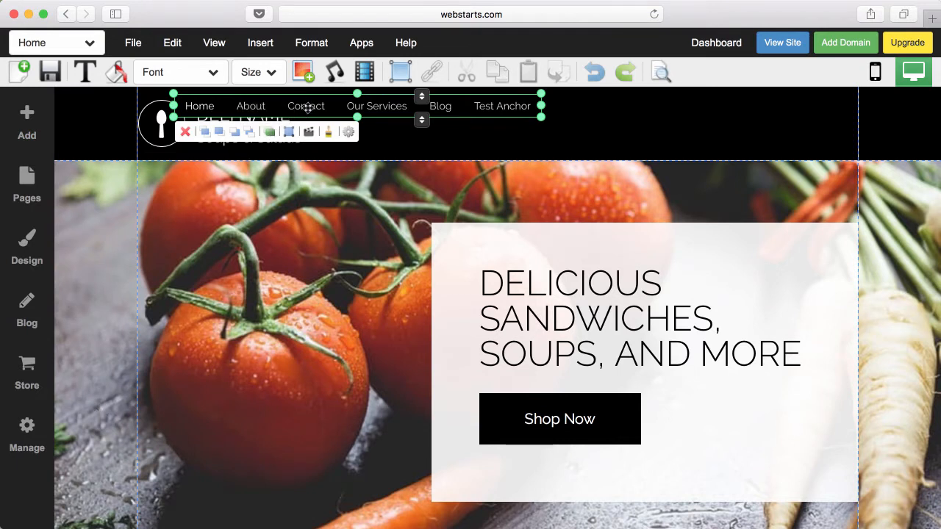
pyautogui.moveTo(307, 107); pyautogui.dragTo(622, 128)
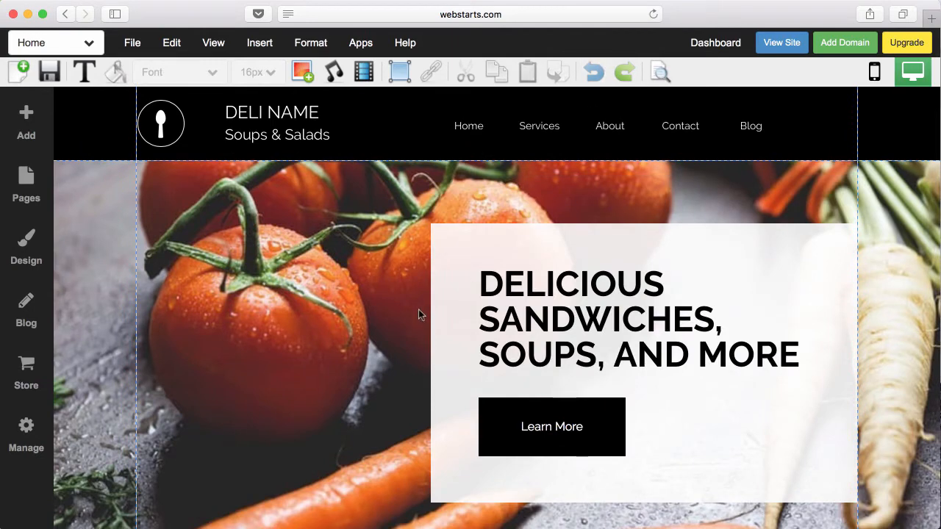
pyautogui.scroll(-5, 418, 311)
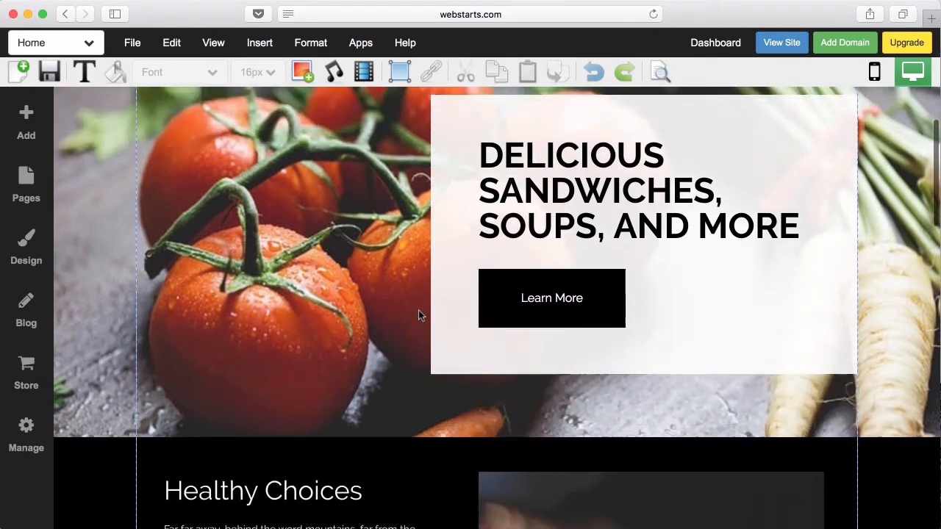
pyautogui.scroll(-3, 419, 315)
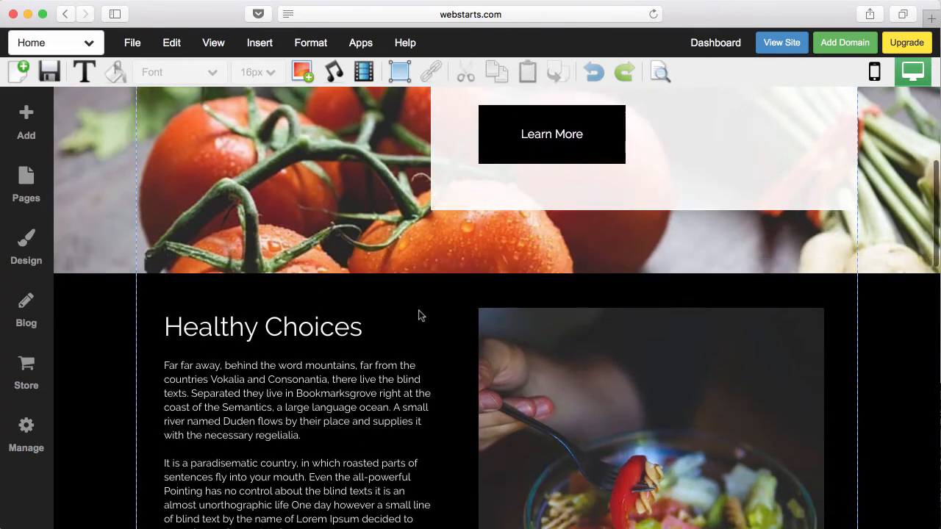
pyautogui.scroll(4, 418, 315)
pyautogui.scroll(2, 418, 315)
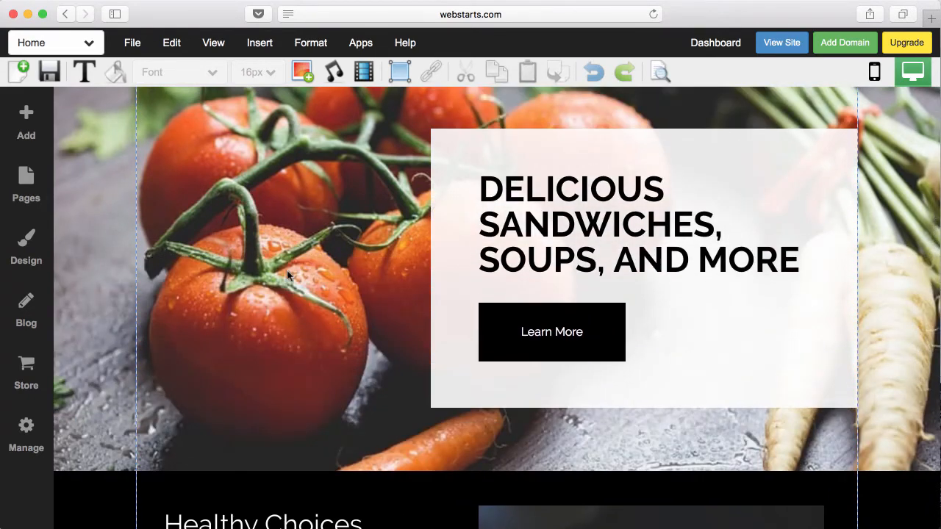
pyautogui.scroll(1, 287, 275)
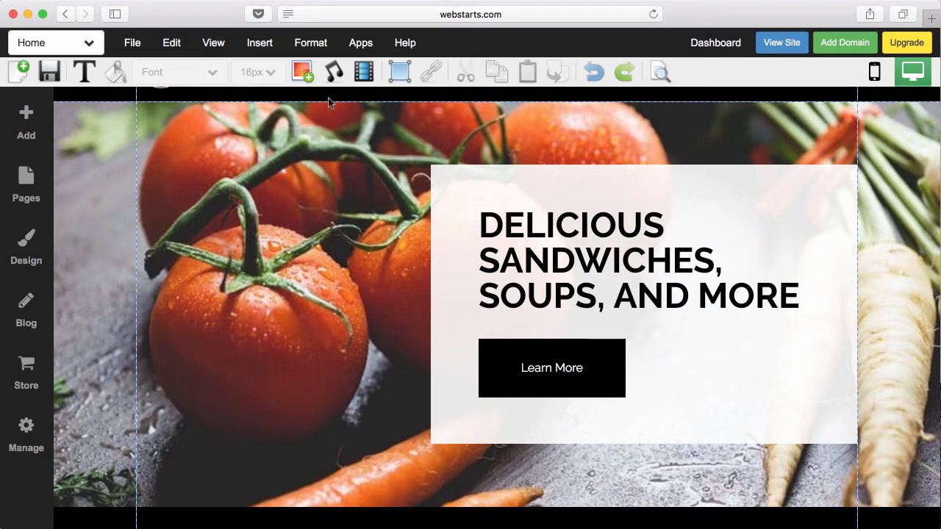
# - Place a grey box over the headline, enlarge it, shift it left, and send it backward
pyautogui.click(400, 71)
pyautogui.click(412, 103)
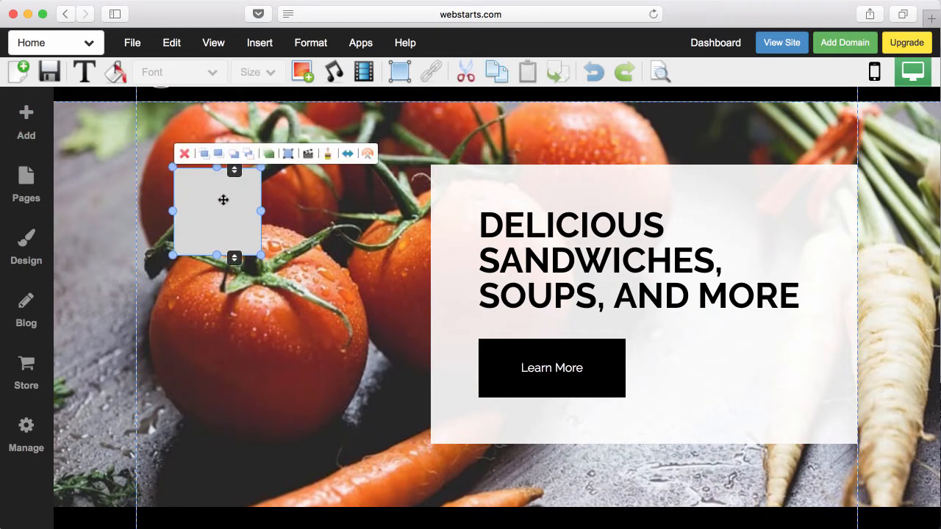
pyautogui.moveTo(223, 199); pyautogui.dragTo(526, 239)
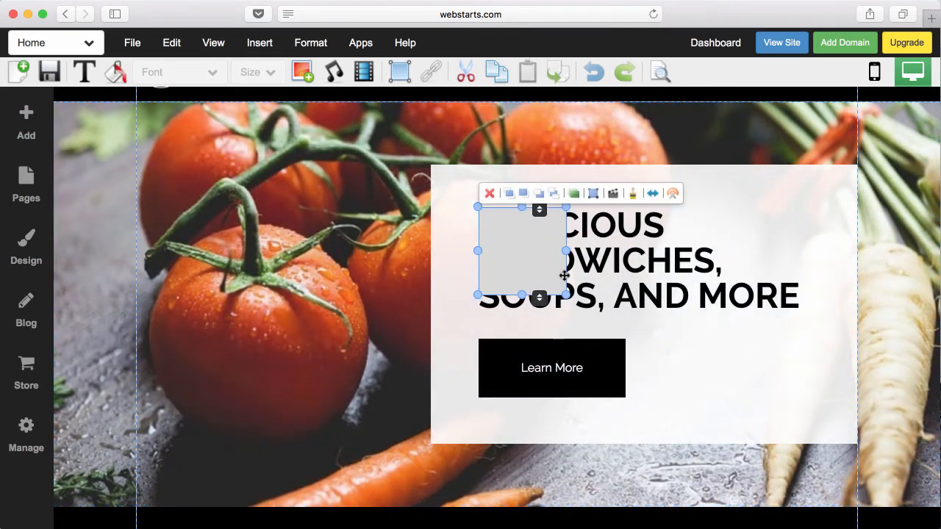
pyautogui.moveTo(566, 294); pyautogui.dragTo(686, 414)
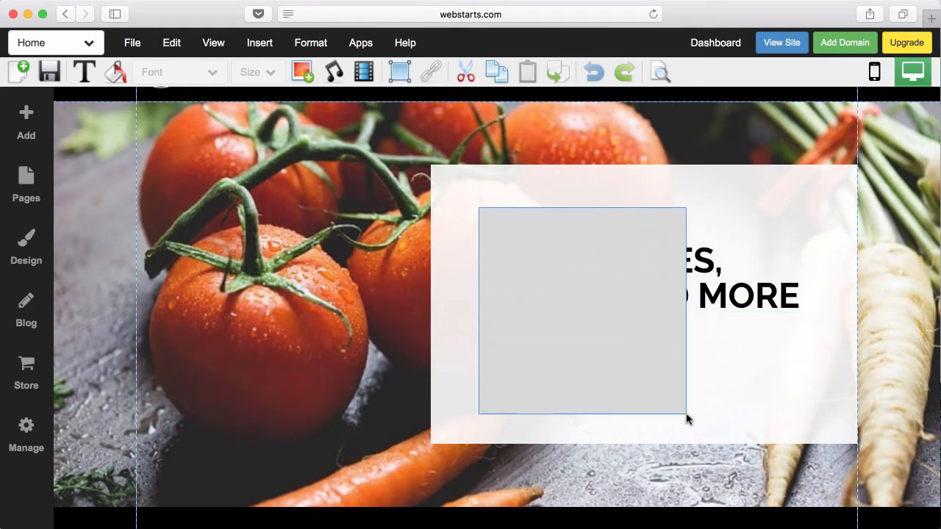
pyautogui.moveTo(655, 378); pyautogui.dragTo(554, 366)
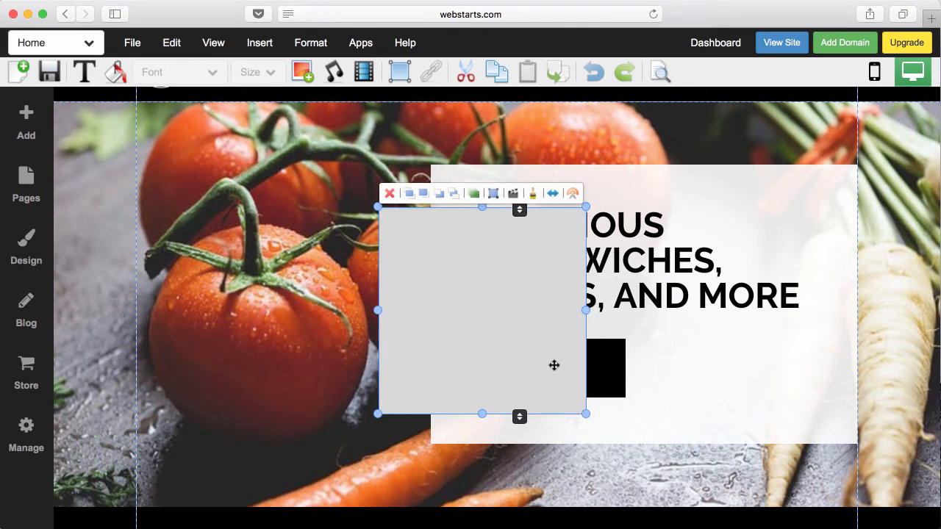
pyautogui.click(440, 196)
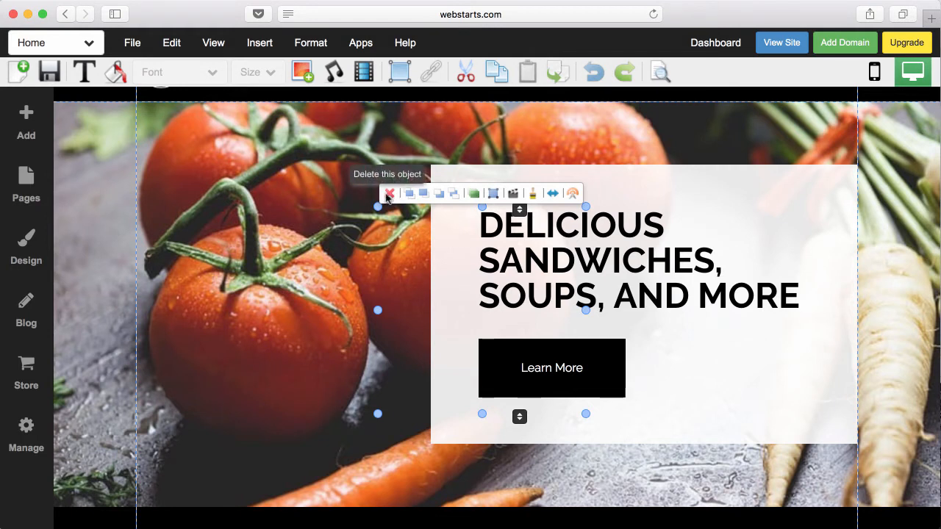
# - Use Edit > Select All, delete the grey box, and scroll to check the page
pyautogui.click(180, 47)
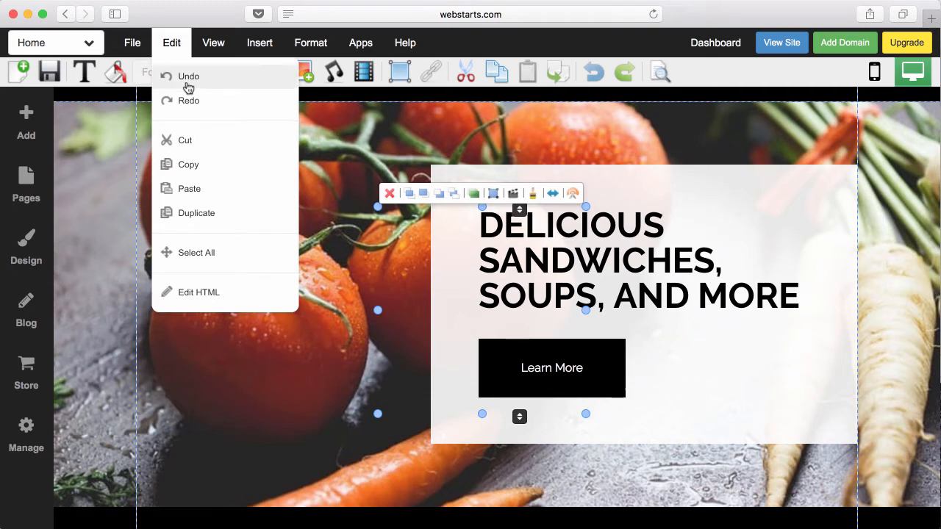
pyautogui.click(189, 250)
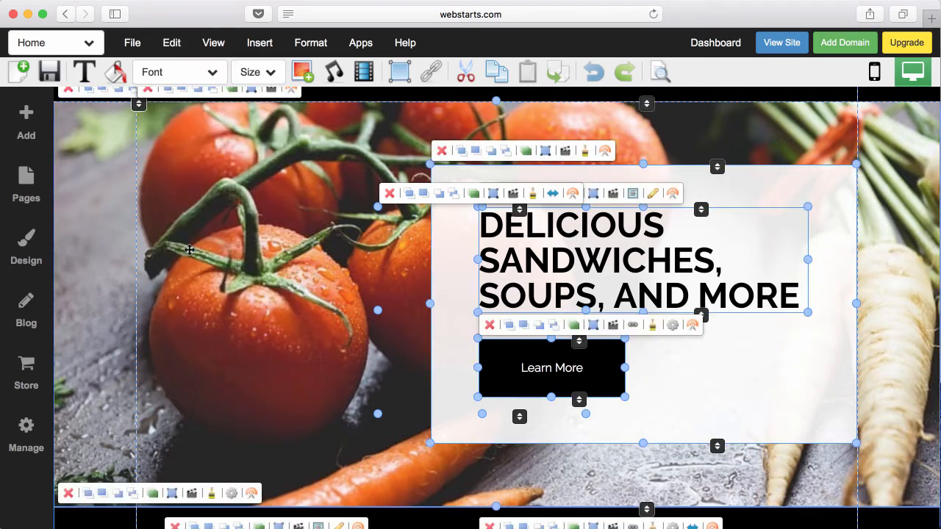
pyautogui.click(390, 194)
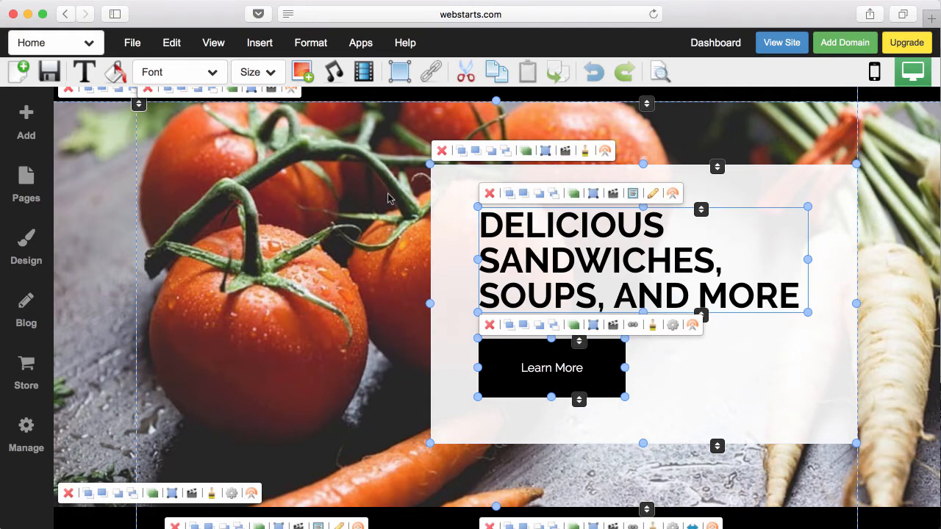
pyautogui.scroll(-8, 384, 195)
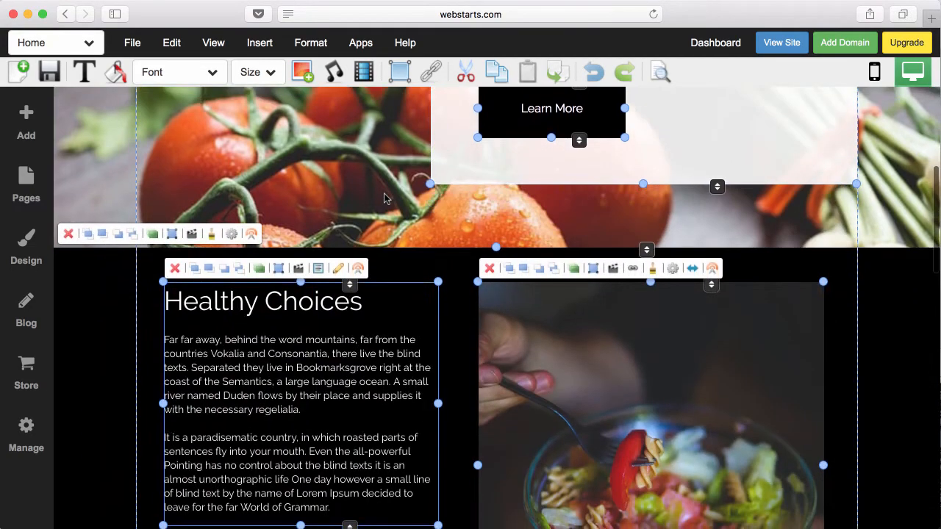
pyautogui.scroll(-3, 384, 195)
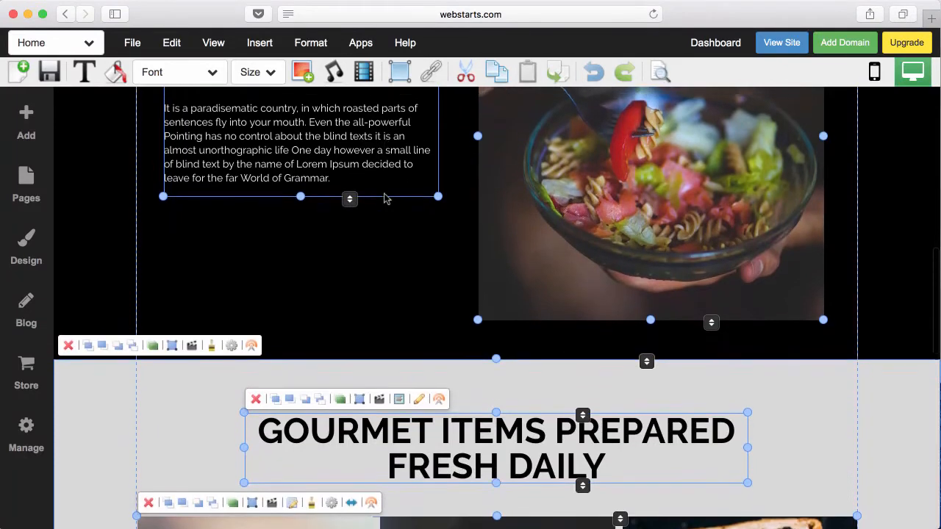
pyautogui.scroll(10, 384, 197)
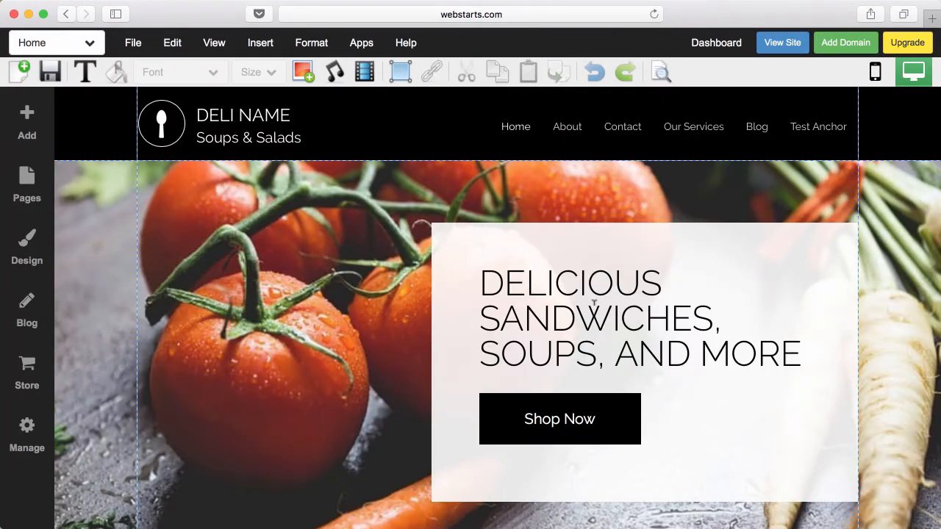
pyautogui.scroll(-6, 594, 302)
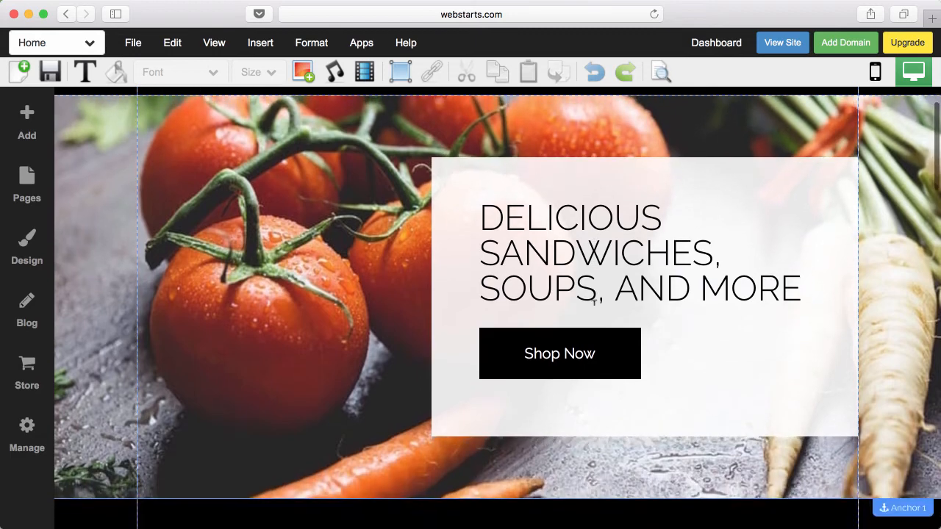
pyautogui.scroll(-2, 593, 305)
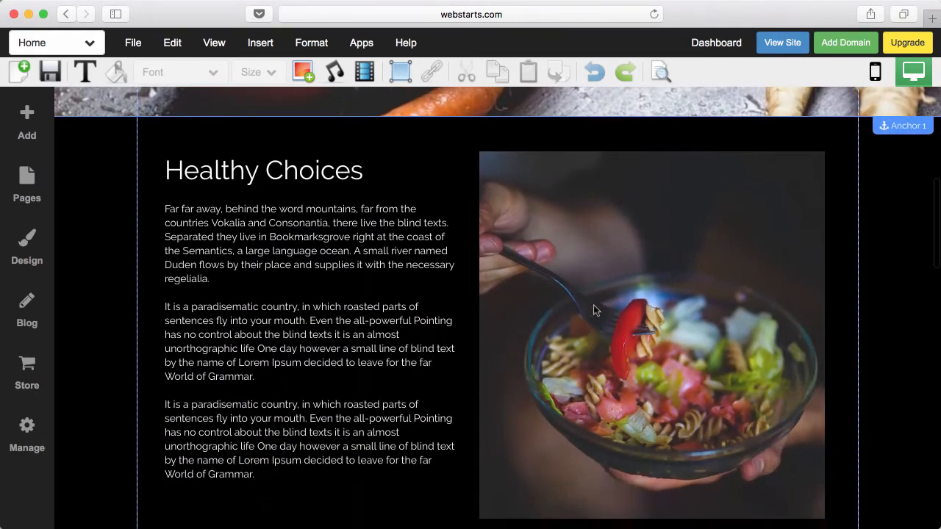
pyautogui.click(428, 256)
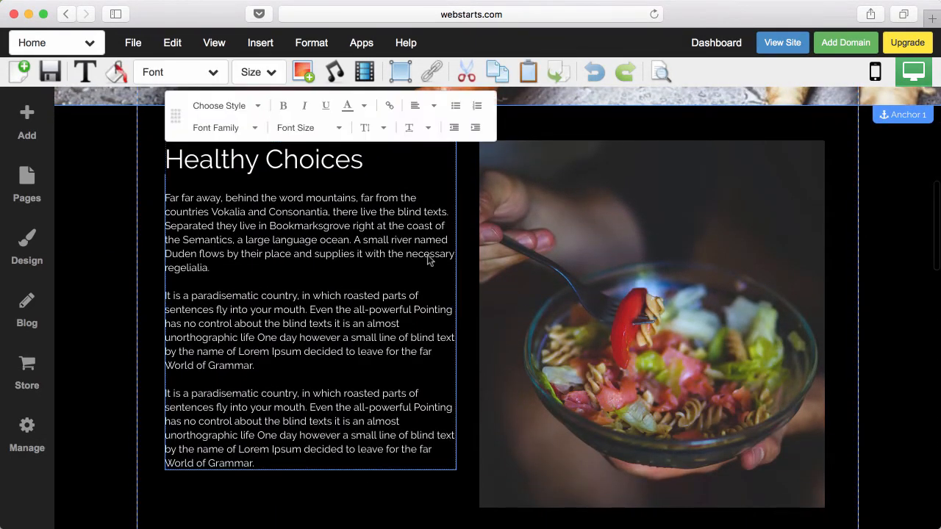
pyautogui.scroll(6, 429, 253)
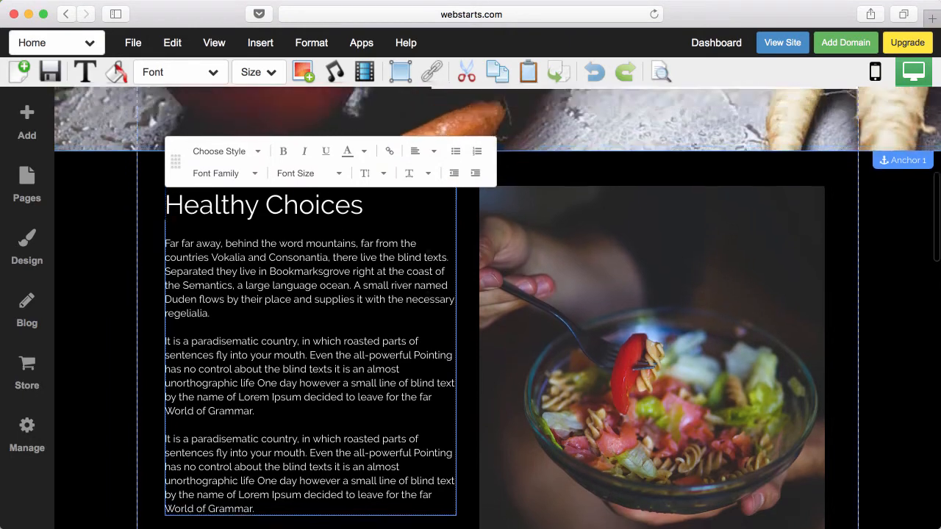
pyautogui.scroll(2, 428, 259)
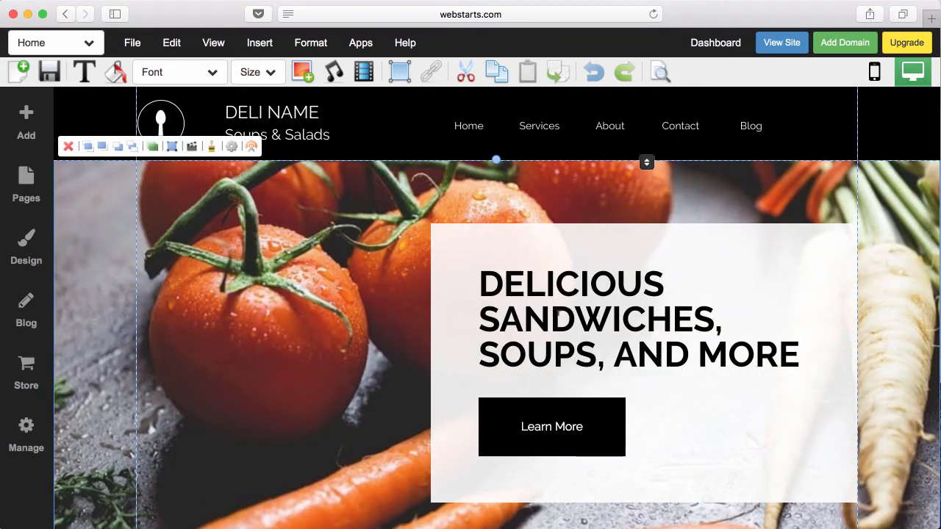
# - Select the white content panel behind the headline and nudge it slightly
pyautogui.click(558, 317)
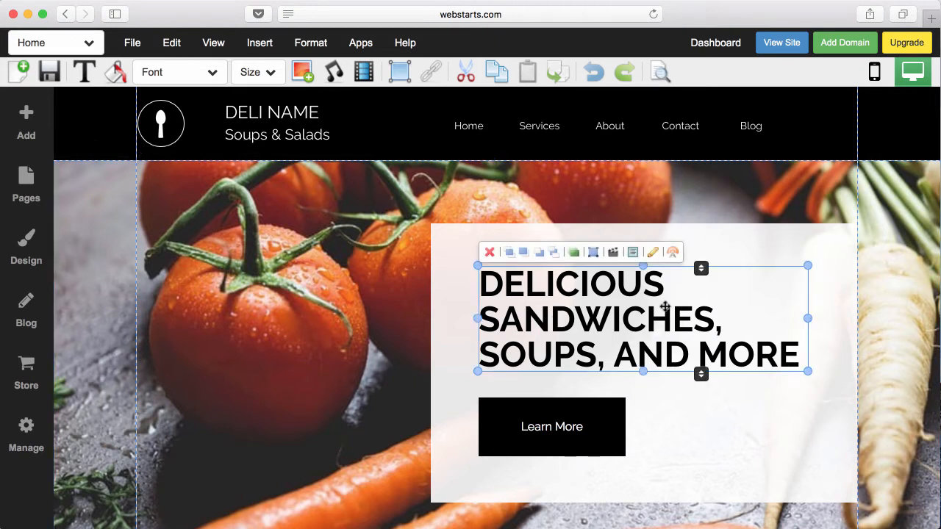
pyautogui.click(835, 301)
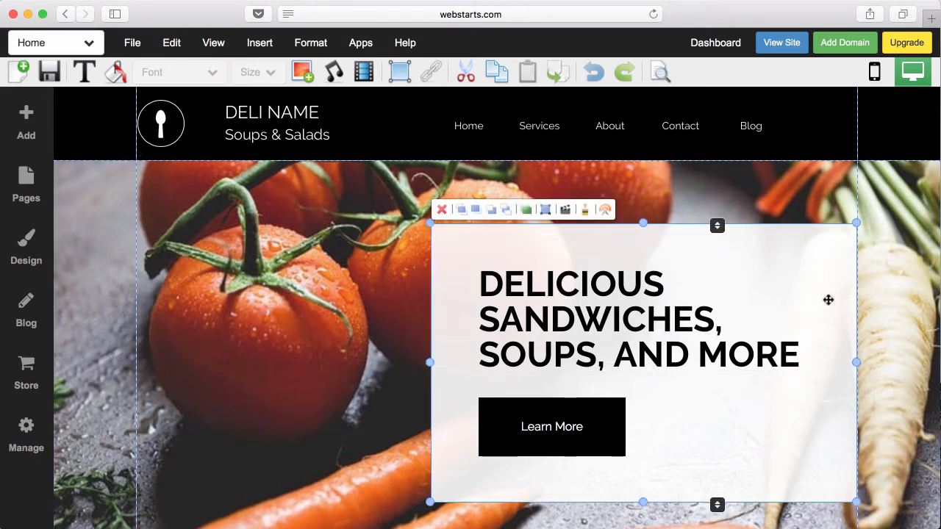
pyautogui.moveTo(836, 246)
pyautogui.mouseDown()
pyautogui.moveTo(536, 240)
pyautogui.moveTo(824, 255)
pyautogui.moveTo(835, 243)
pyautogui.mouseUp()
pyautogui.click(873, 306)
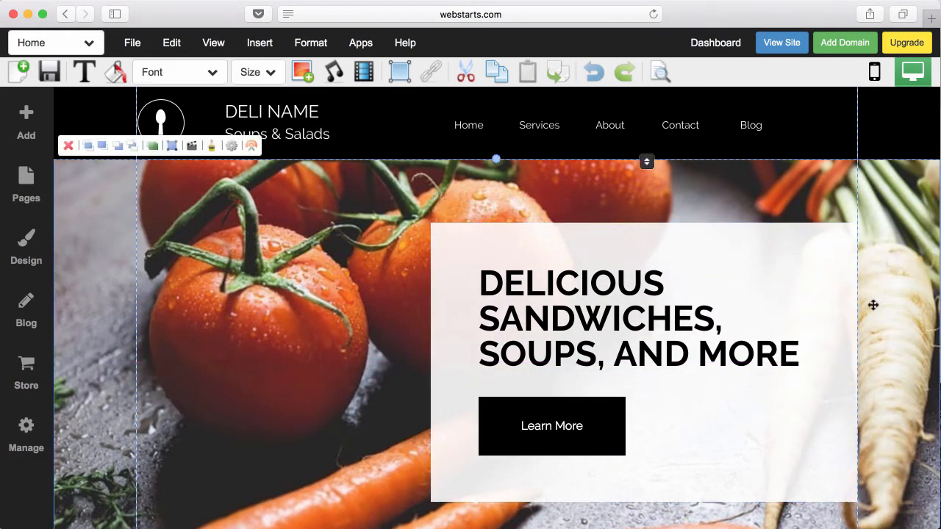
# - Drag the headline onto the tomatoes image, then back into the white box to reattach it
pyautogui.click(631, 316)
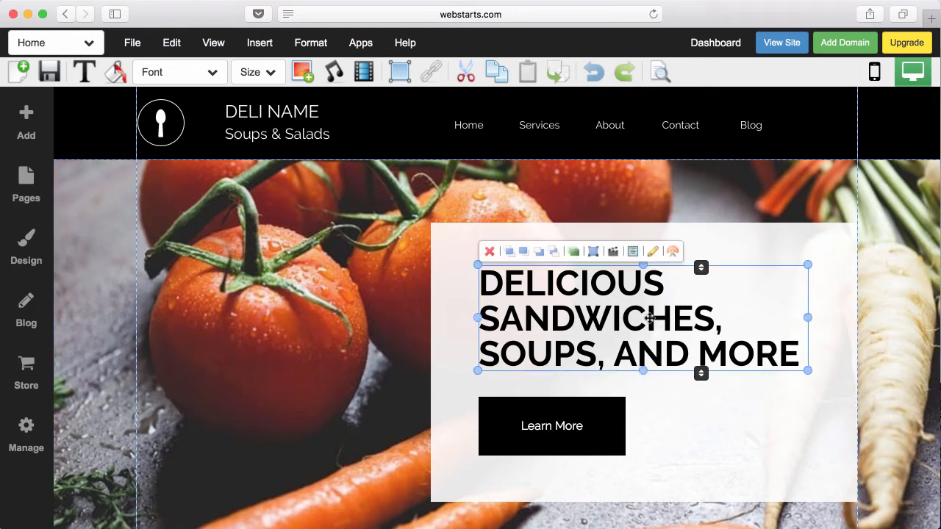
pyautogui.moveTo(630, 316); pyautogui.dragTo(236, 343)
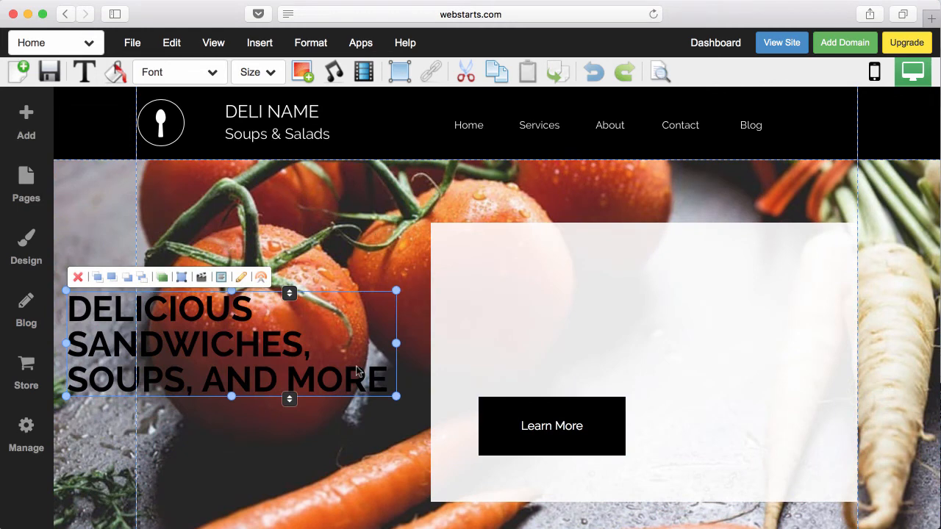
pyautogui.scroll(-1, 331, 449)
pyautogui.moveTo(154, 342); pyautogui.dragTo(553, 315)
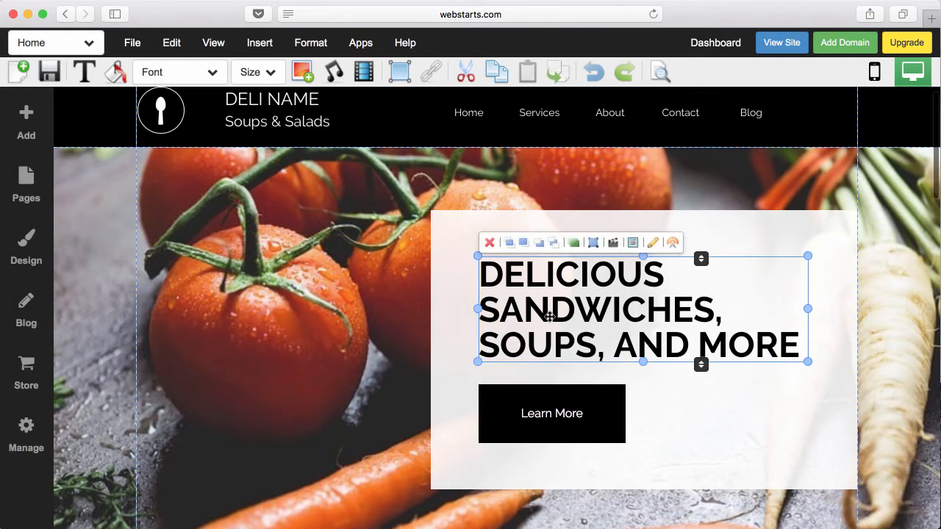
pyautogui.moveTo(672, 391); pyautogui.dragTo(704, 409)
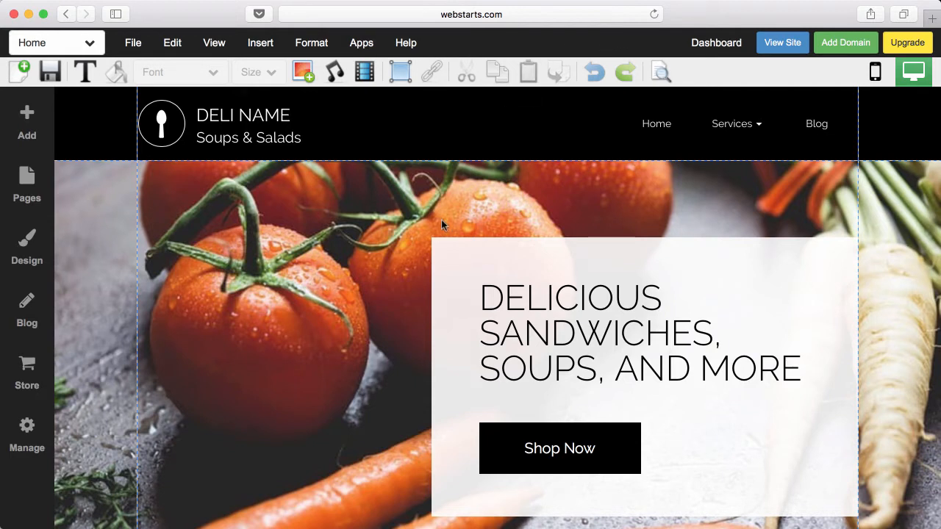
# - Turn on View > Element Position, nudge the white box, and resize it to 557 by 360
pyautogui.click(213, 49)
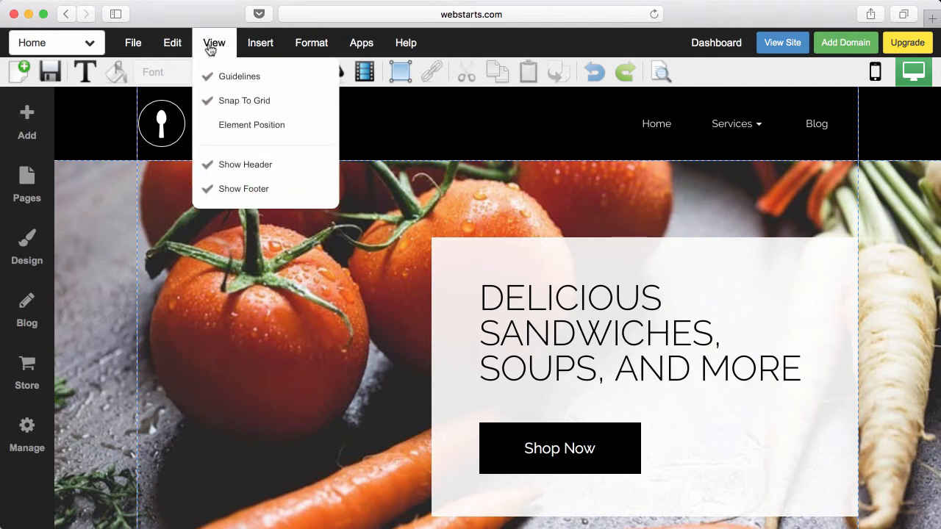
pyautogui.click(231, 122)
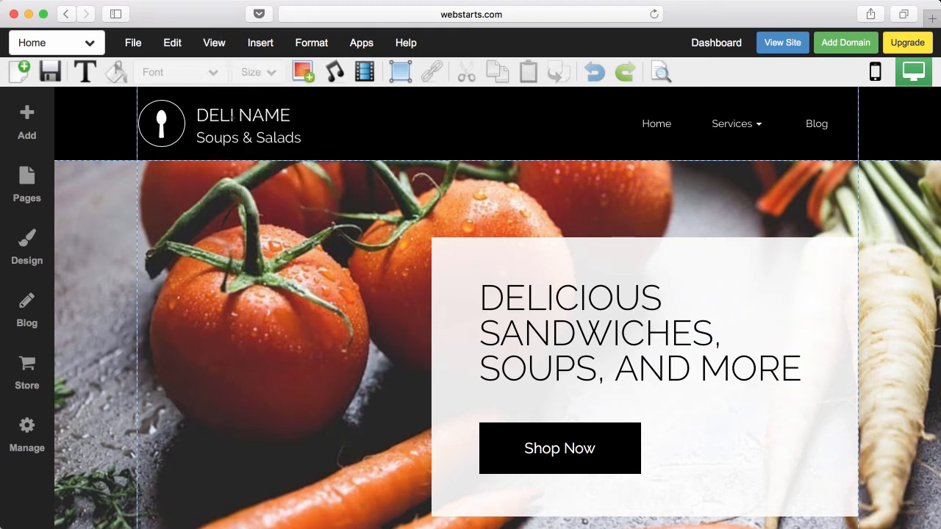
pyautogui.click(795, 255)
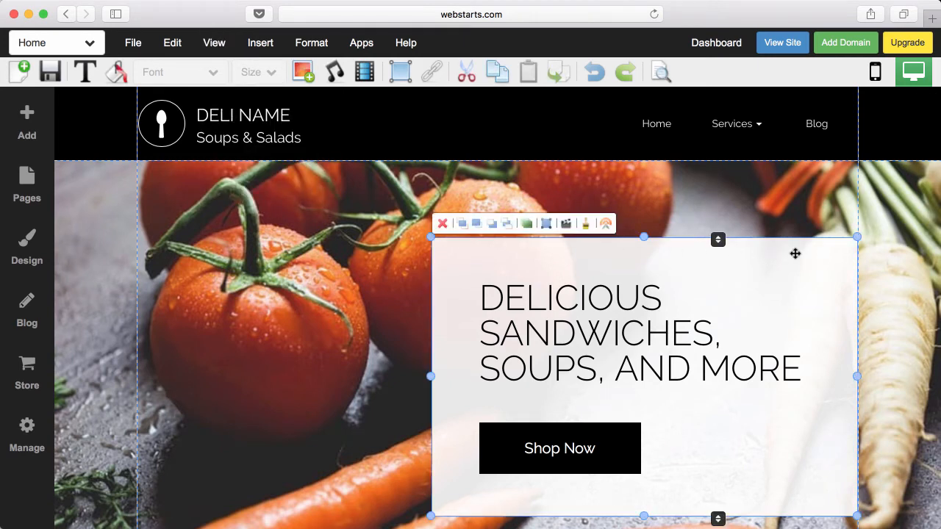
pyautogui.moveTo(798, 253)
pyautogui.mouseDown()
pyautogui.moveTo(576, 258)
pyautogui.moveTo(796, 260)
pyautogui.mouseUp()
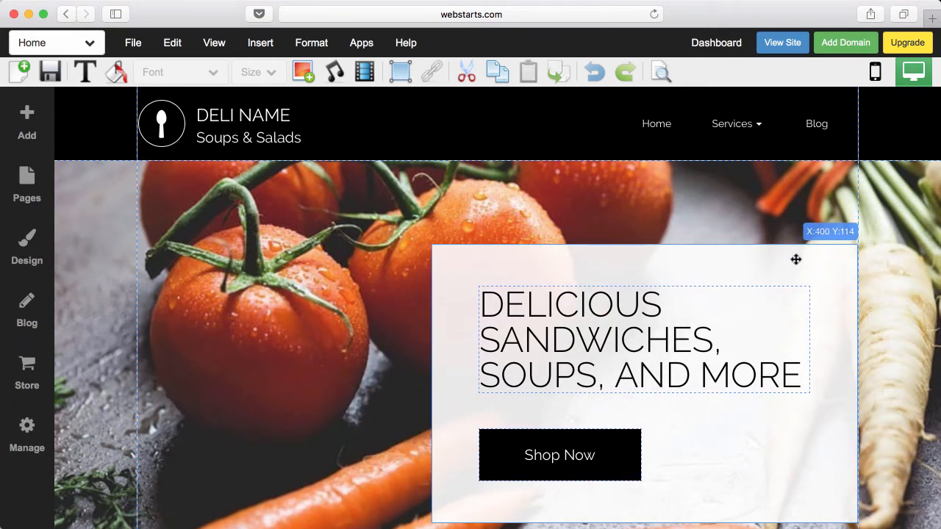
pyautogui.moveTo(795, 259); pyautogui.dragTo(795, 260)
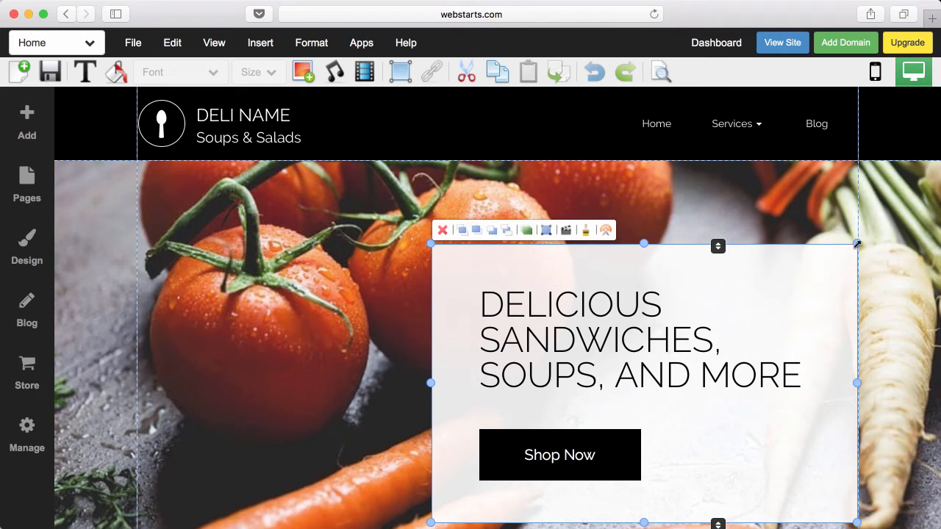
pyautogui.moveTo(858, 245)
pyautogui.mouseDown()
pyautogui.moveTo(843, 263)
pyautogui.moveTo(859, 244)
pyautogui.mouseUp()
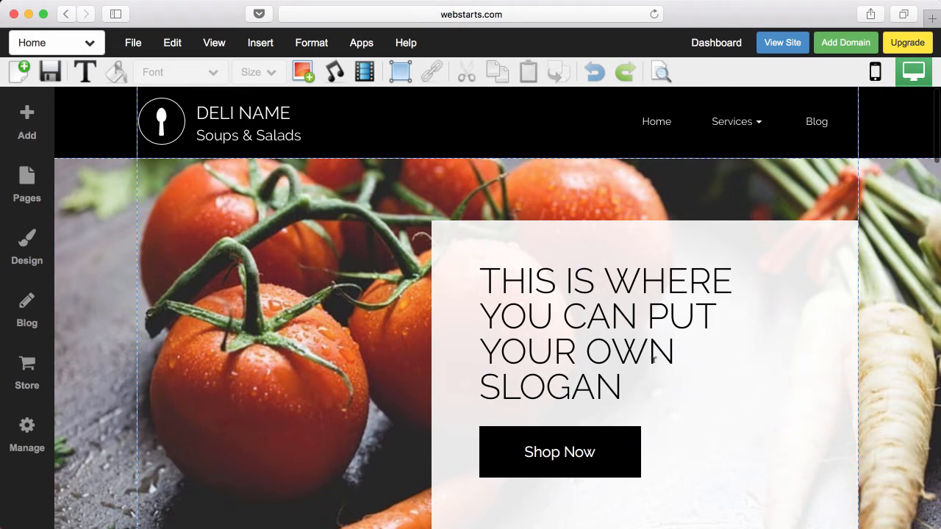
# - Insert a paragraph text box reading 'This is paragraph text' from Add > Text
pyautogui.scroll(1, 653, 360)
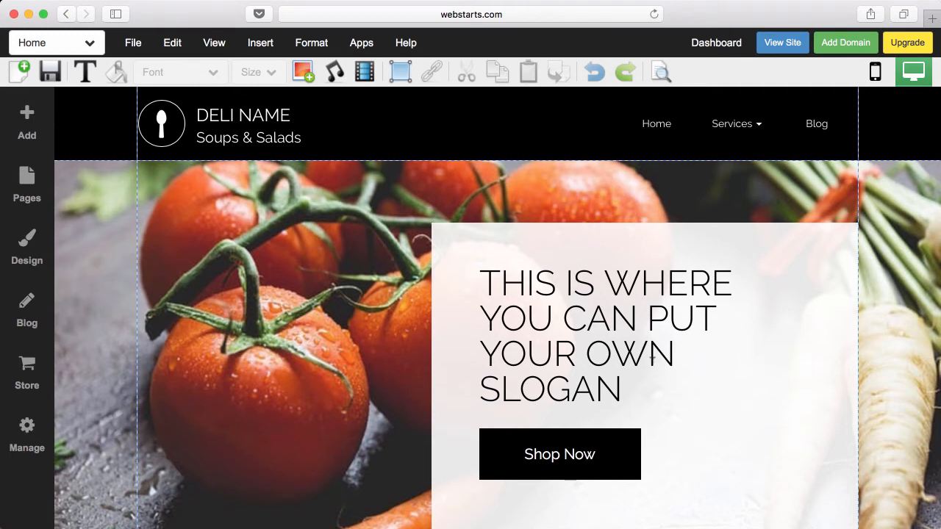
pyautogui.click(29, 125)
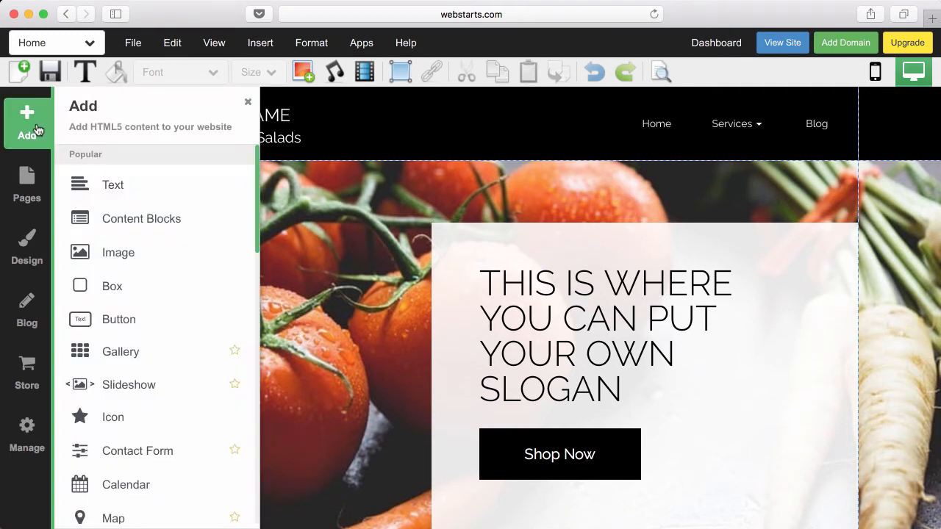
pyautogui.click(97, 186)
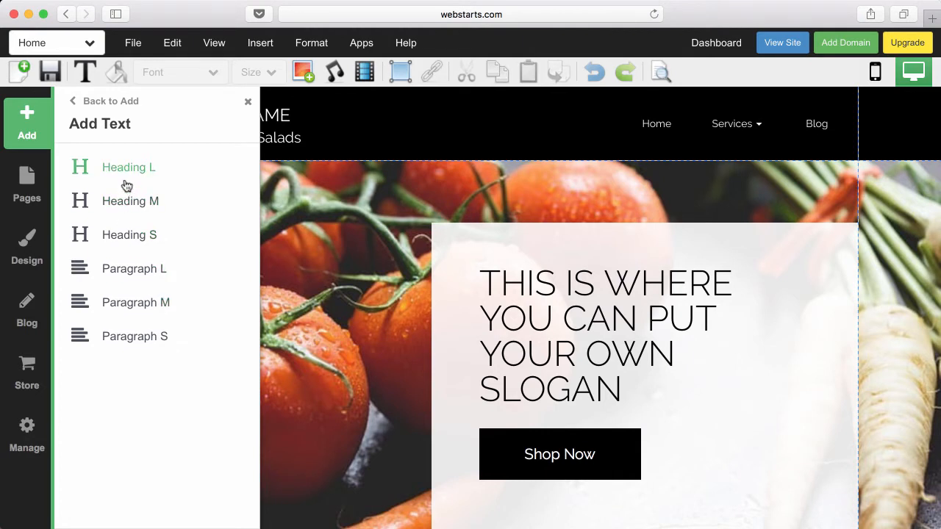
pyautogui.click(132, 302)
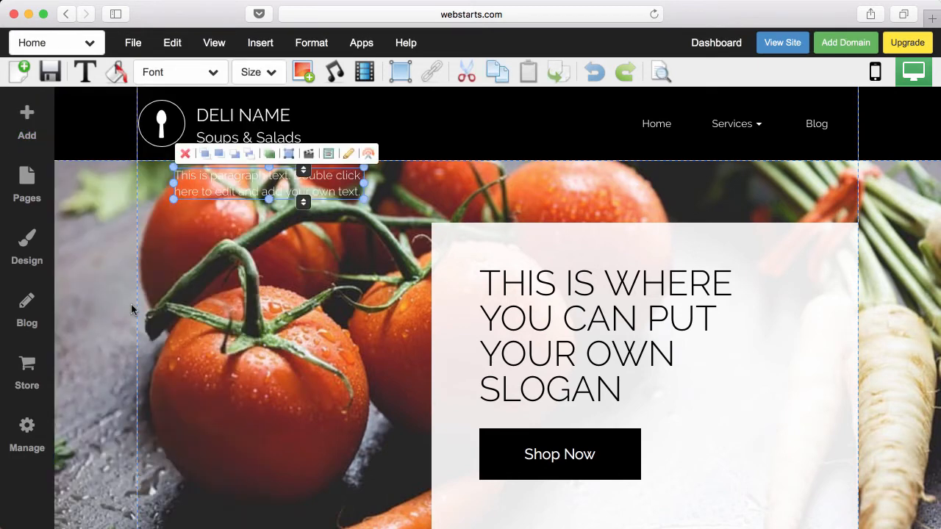
# - Move the placeholder paragraph to the hero's lower left, briefly edit it, then delete it
pyautogui.moveTo(239, 176); pyautogui.dragTo(242, 485)
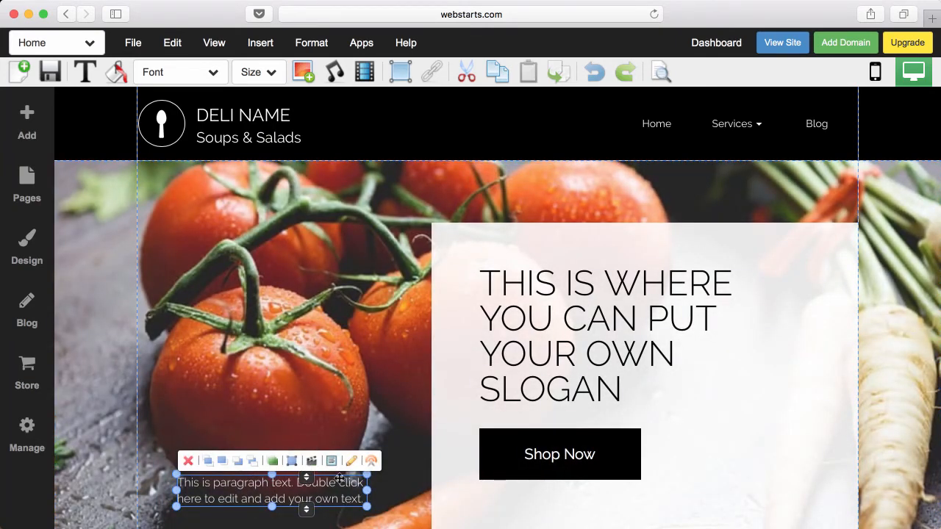
pyautogui.doubleClick(362, 490)
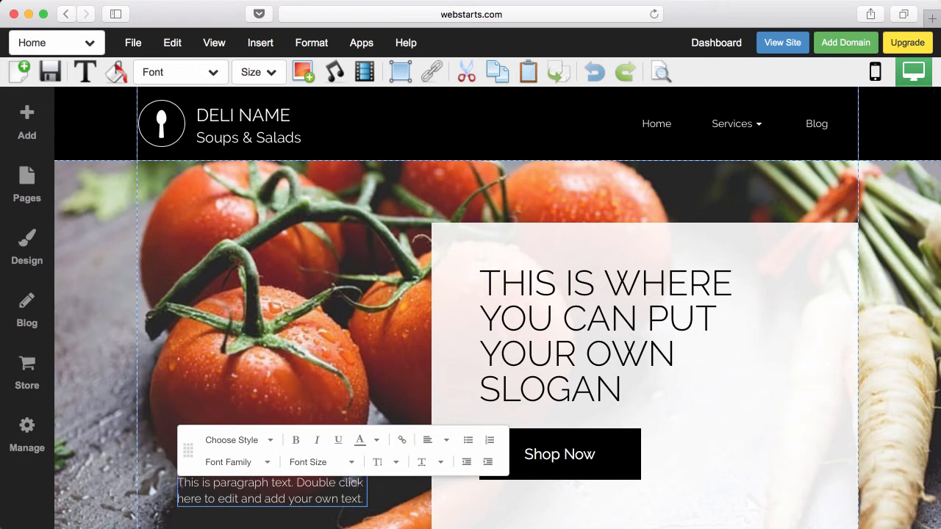
pyautogui.click(361, 366)
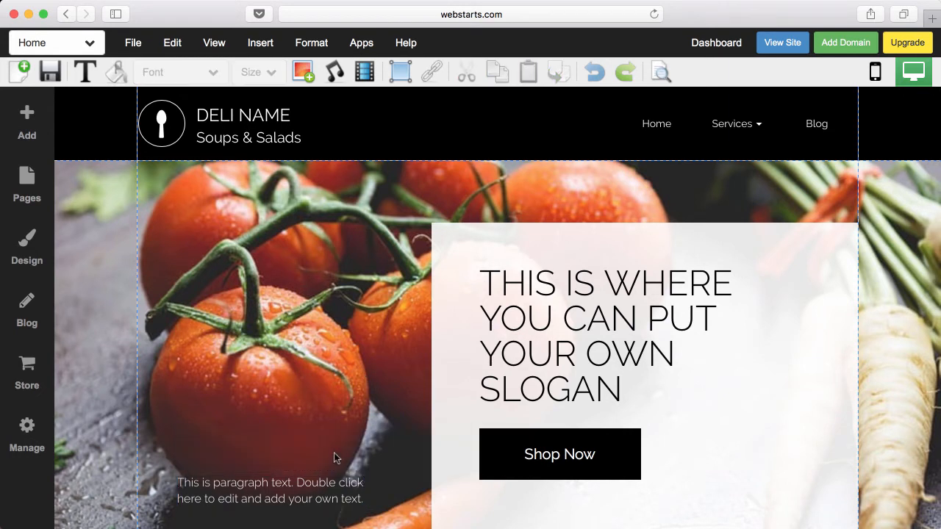
pyautogui.click(328, 486)
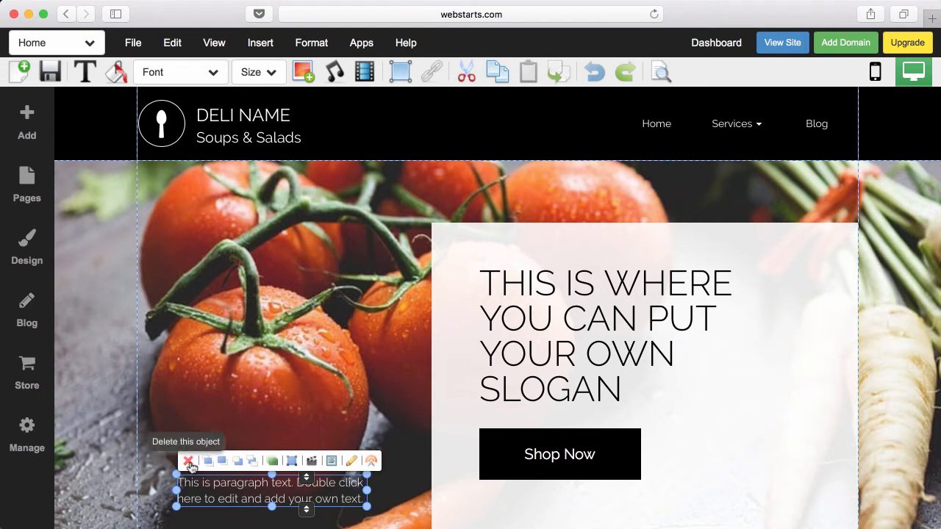
pyautogui.click(189, 462)
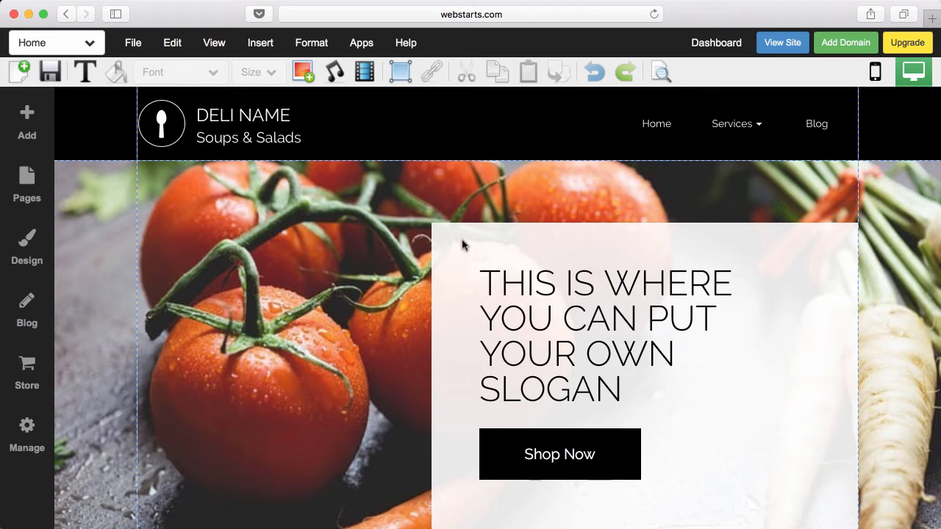
# - Add the salad bowl photo to the banner, shrink it and move it down-left
pyautogui.click(33, 125)
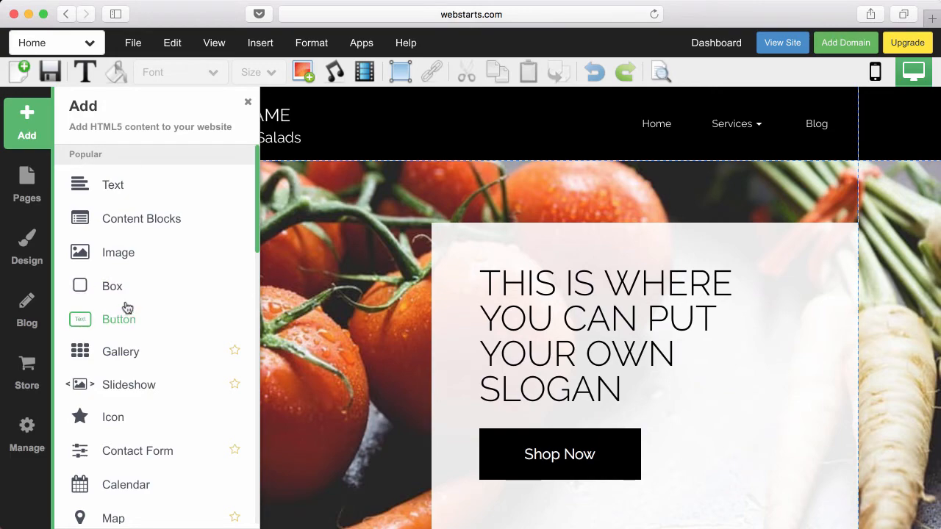
pyautogui.click(121, 253)
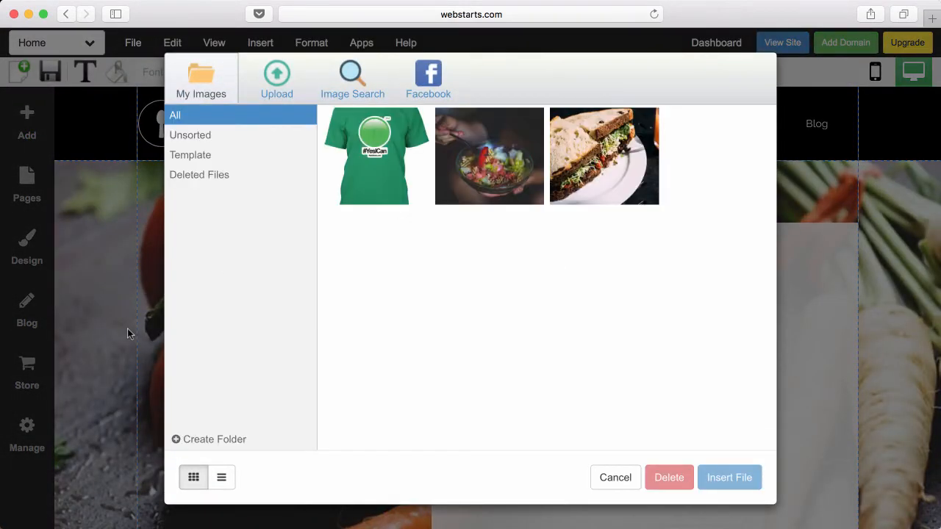
pyautogui.doubleClick(489, 156)
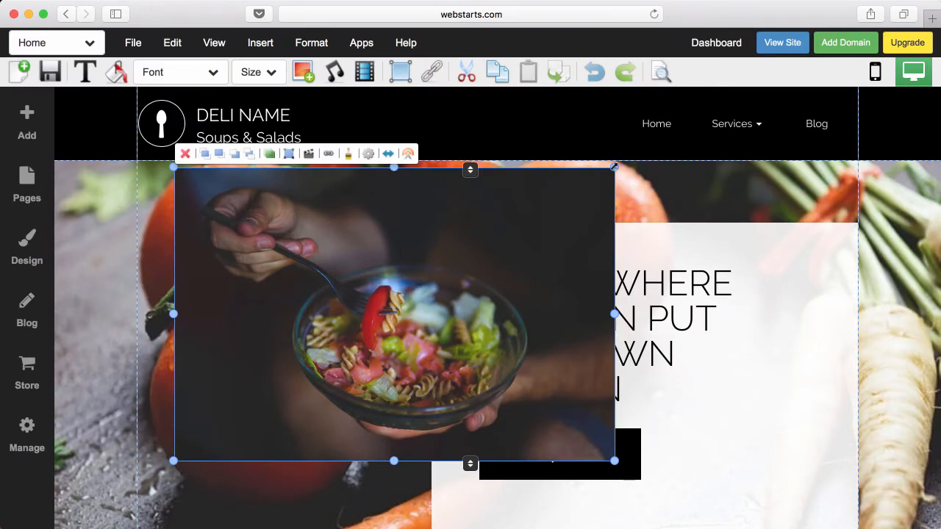
pyautogui.moveTo(615, 167); pyautogui.dragTo(383, 206)
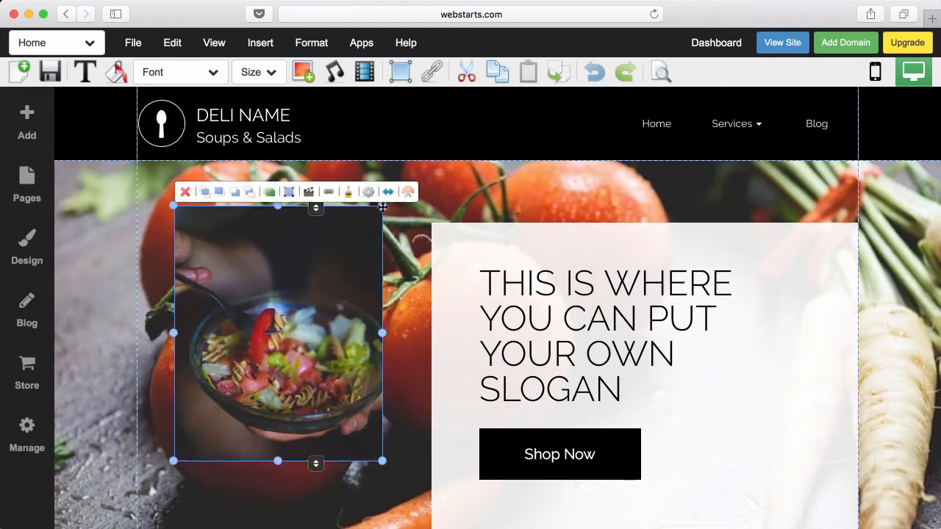
pyautogui.moveTo(319, 273); pyautogui.dragTo(320, 328)
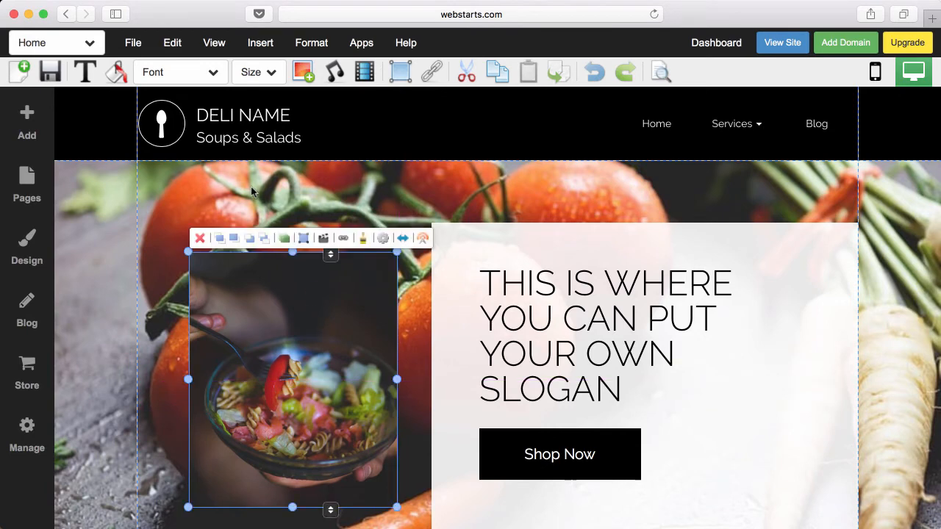
# - Reposition the bowl photo and shift the header banner section down slightly
pyautogui.click(251, 188)
pyautogui.scroll(-5, 251, 188)
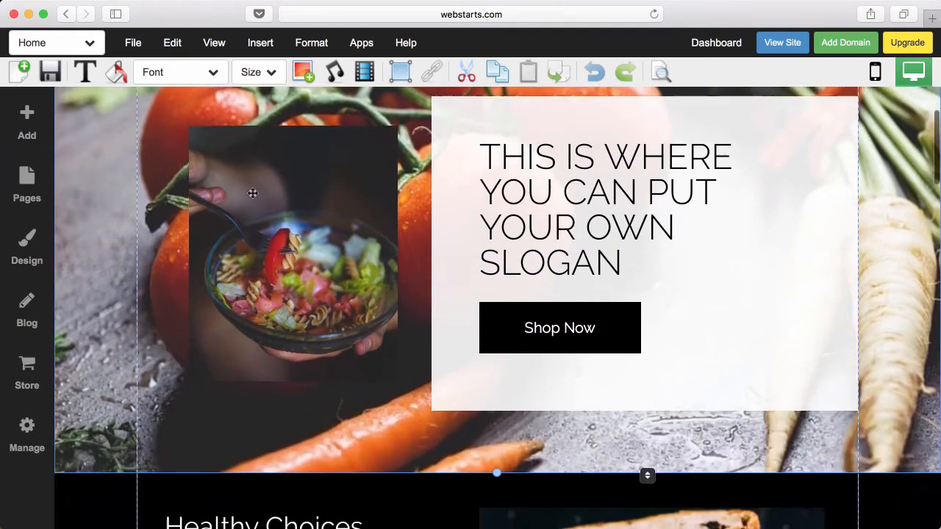
pyautogui.scroll(3, 251, 192)
pyautogui.scroll(1, 252, 196)
pyautogui.click(267, 245)
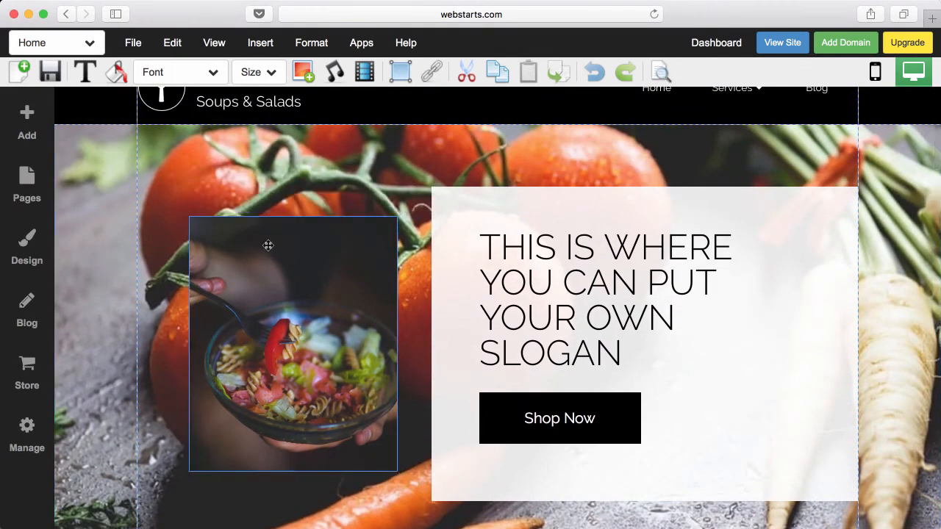
pyautogui.moveTo(269, 250); pyautogui.dragTo(272, 228)
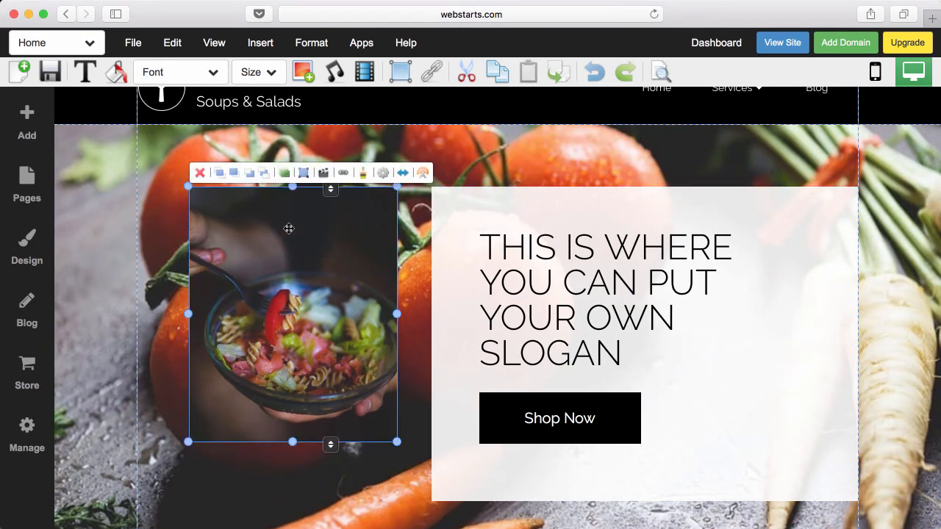
pyautogui.click(175, 316)
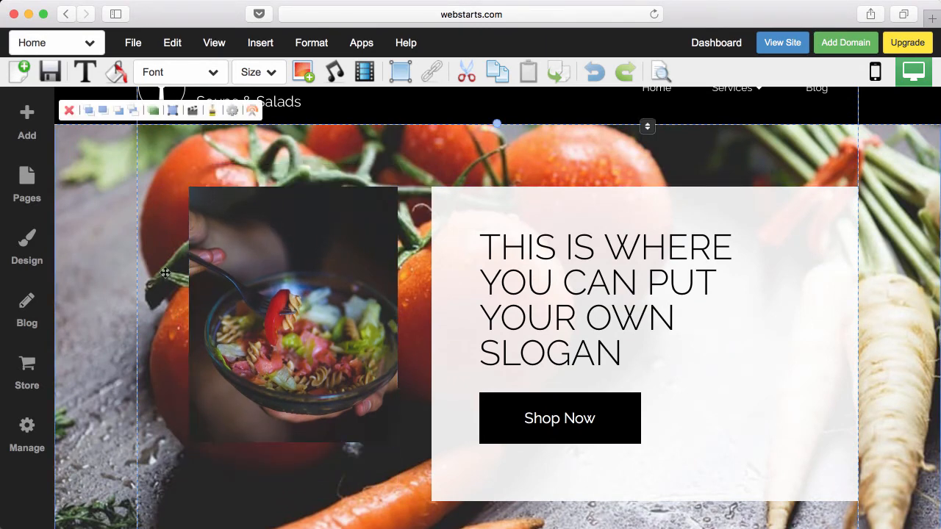
pyautogui.moveTo(165, 274)
pyautogui.mouseDown()
pyautogui.moveTo(164, 311)
pyautogui.moveTo(167, 276)
pyautogui.mouseUp()
# - Nudge the bowl photo and slogan text box, then delete the bowl photo
pyautogui.scroll(-3, 386, 318)
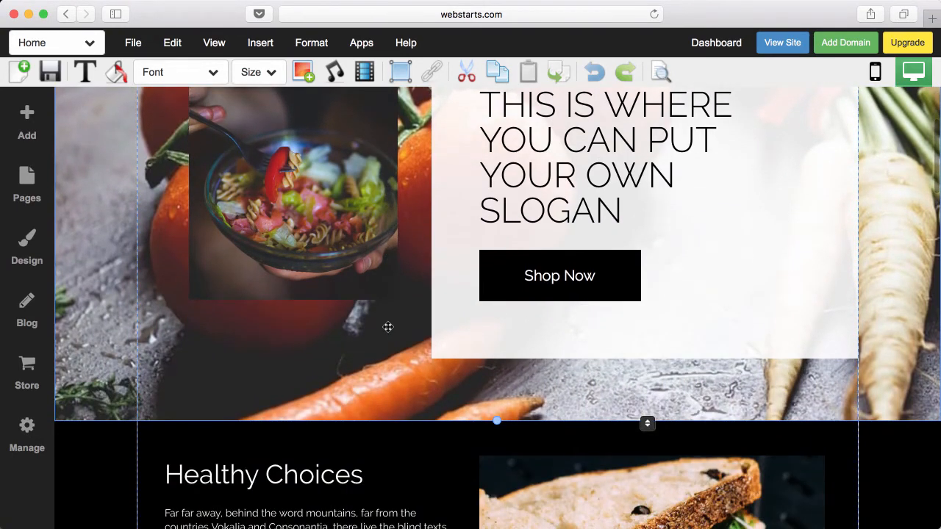
pyautogui.scroll(3, 388, 327)
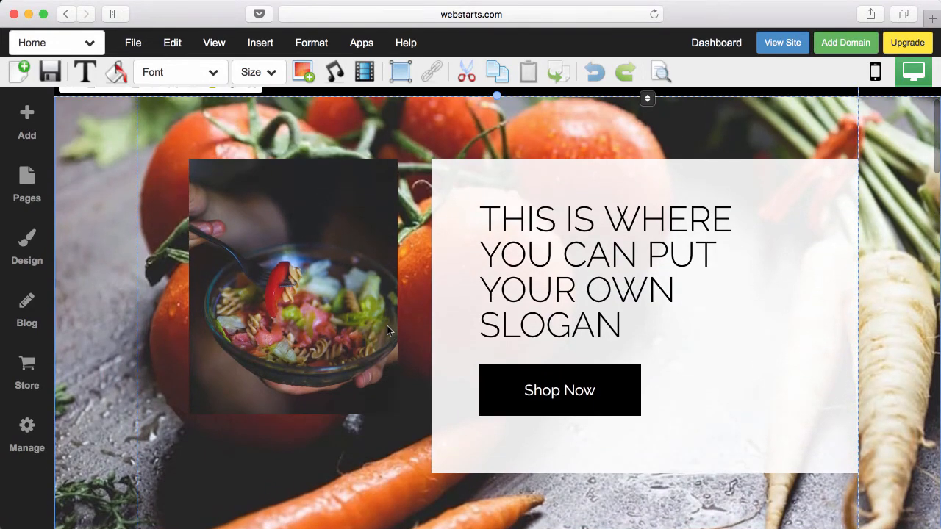
pyautogui.click(367, 294)
pyautogui.moveTo(367, 294); pyautogui.dragTo(340, 286)
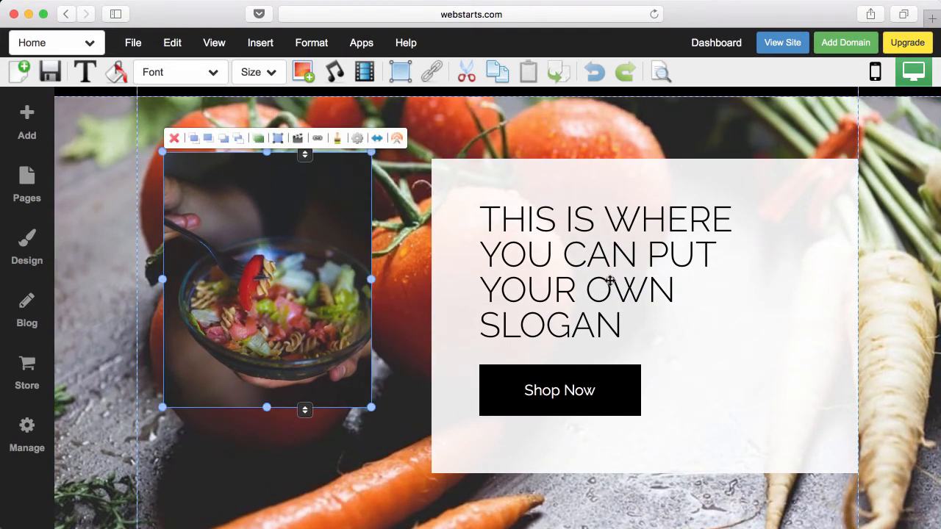
pyautogui.moveTo(609, 281)
pyautogui.mouseDown()
pyautogui.moveTo(375, 431)
pyautogui.moveTo(520, 309)
pyautogui.moveTo(611, 274)
pyautogui.mouseUp()
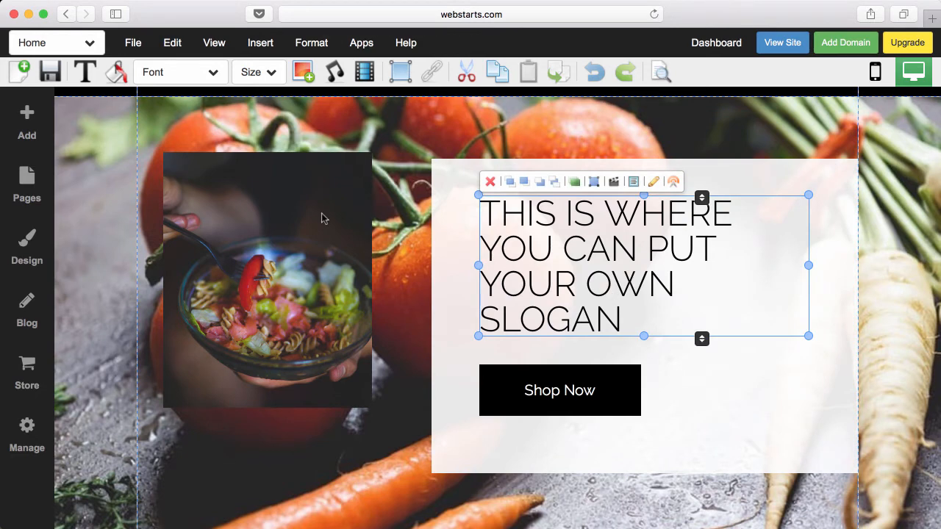
pyautogui.click(240, 197)
pyautogui.press('Delete')
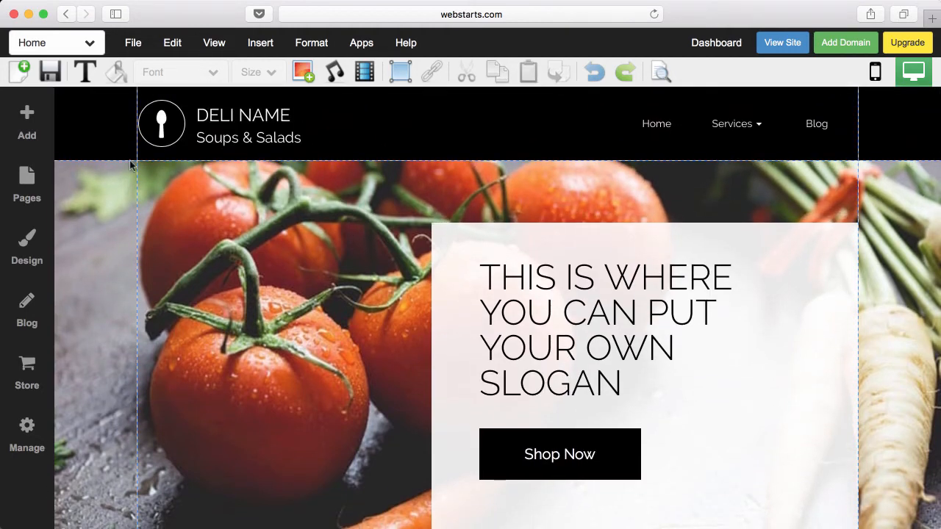
# - Insert the Content 4 three-image block from the Content block designs
pyautogui.click(32, 119)
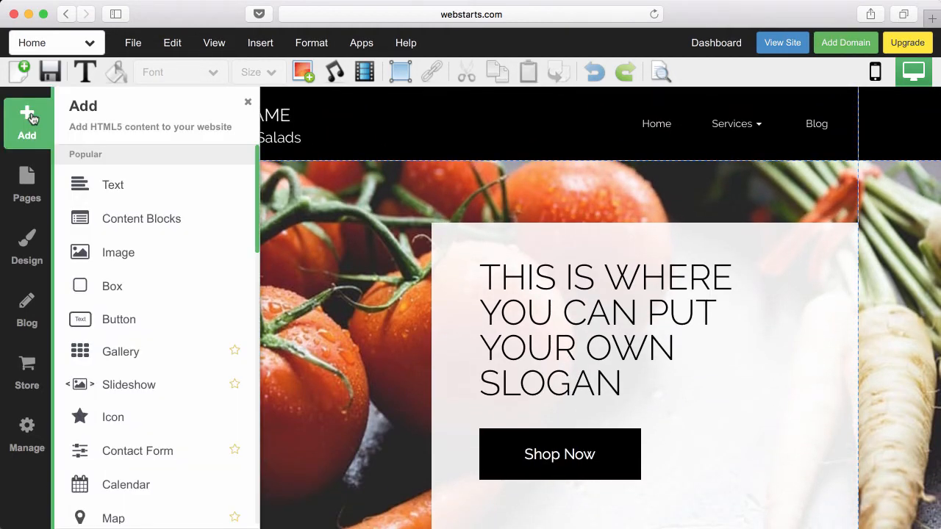
pyautogui.click(111, 217)
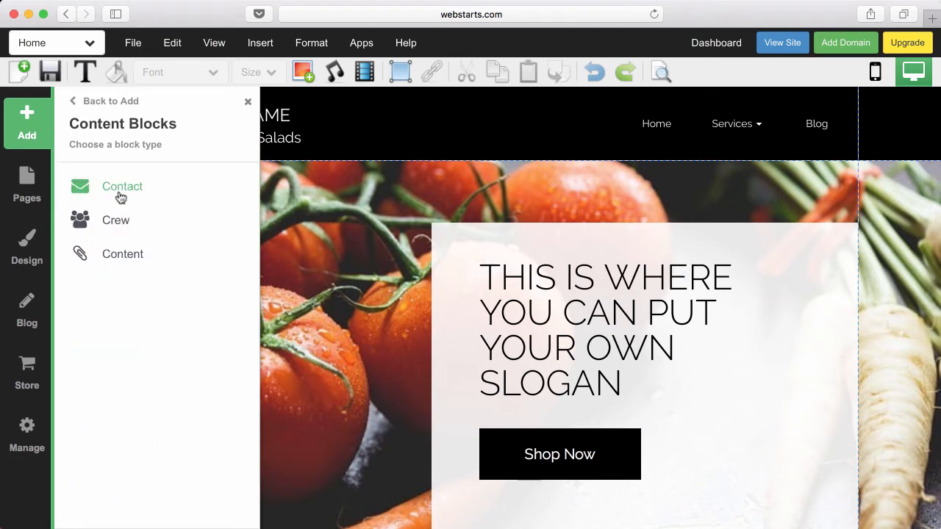
pyautogui.click(120, 189)
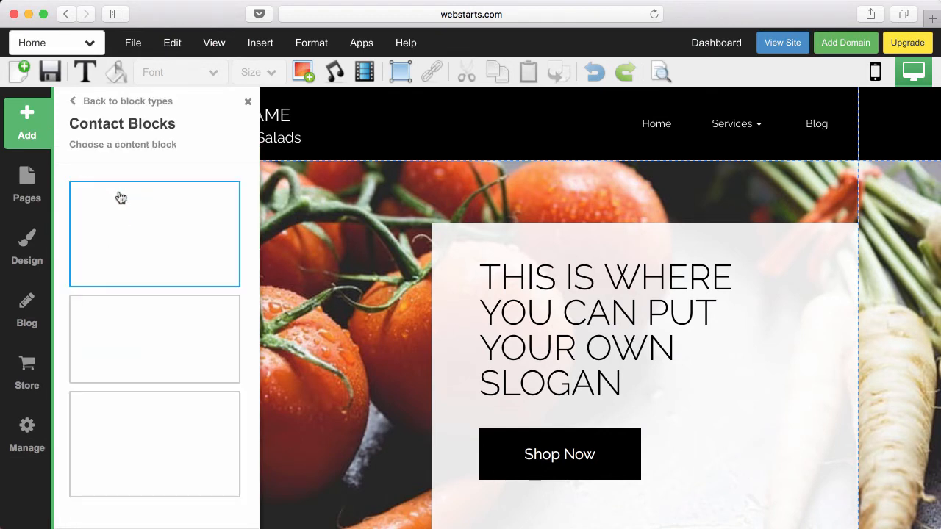
pyautogui.click(71, 103)
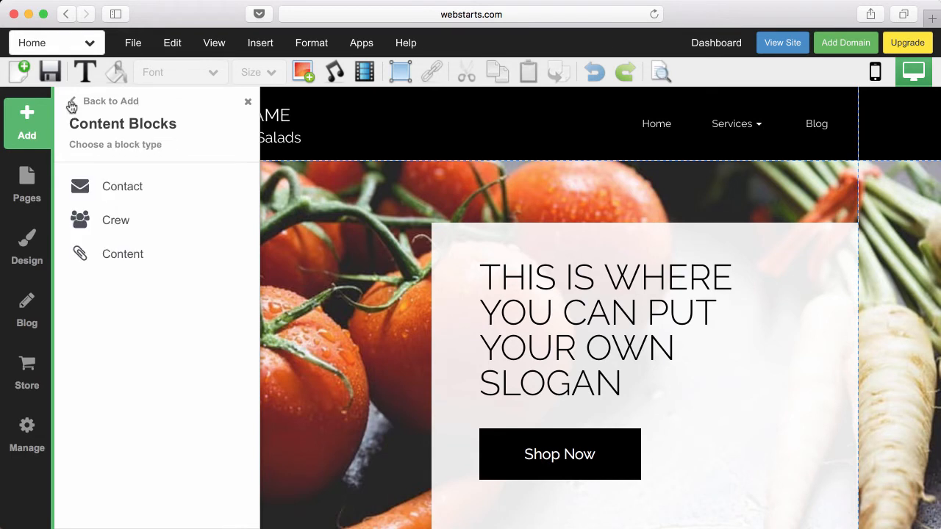
pyautogui.click(118, 251)
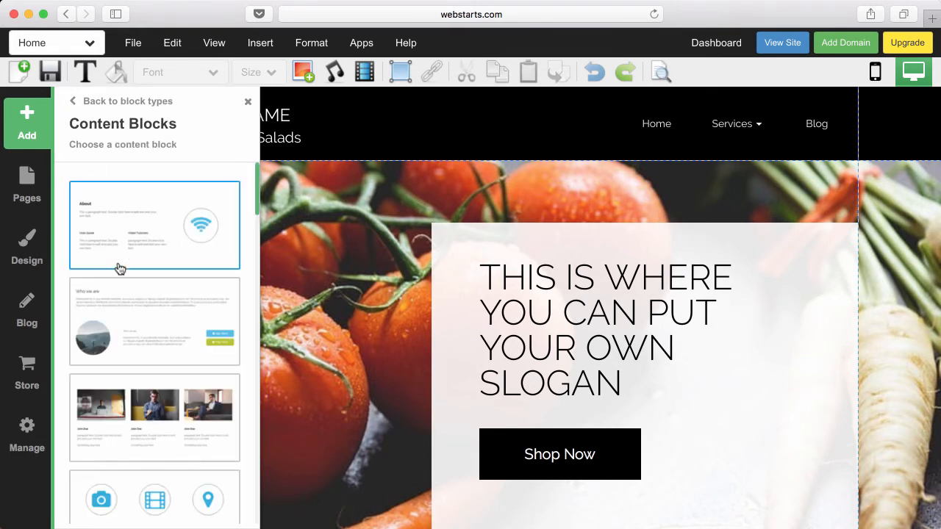
pyautogui.scroll(-15, 164, 348)
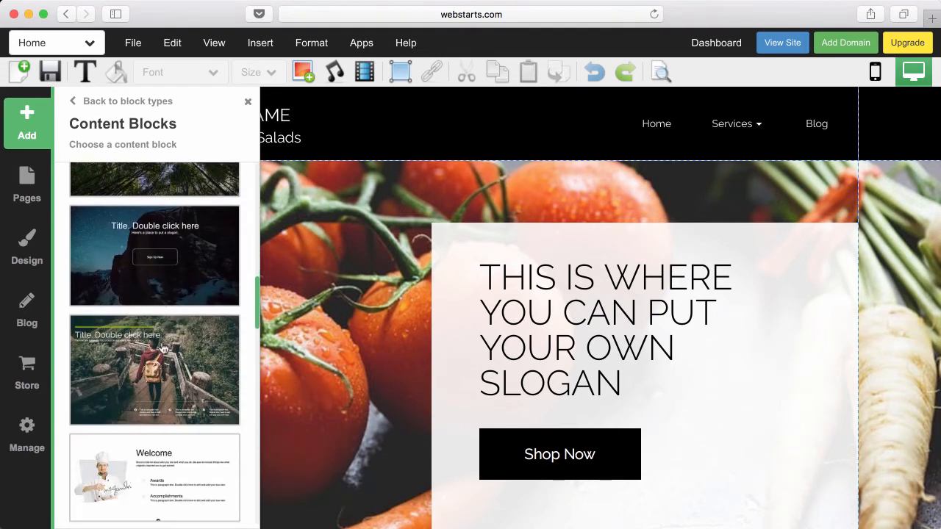
pyautogui.scroll(-6, 163, 348)
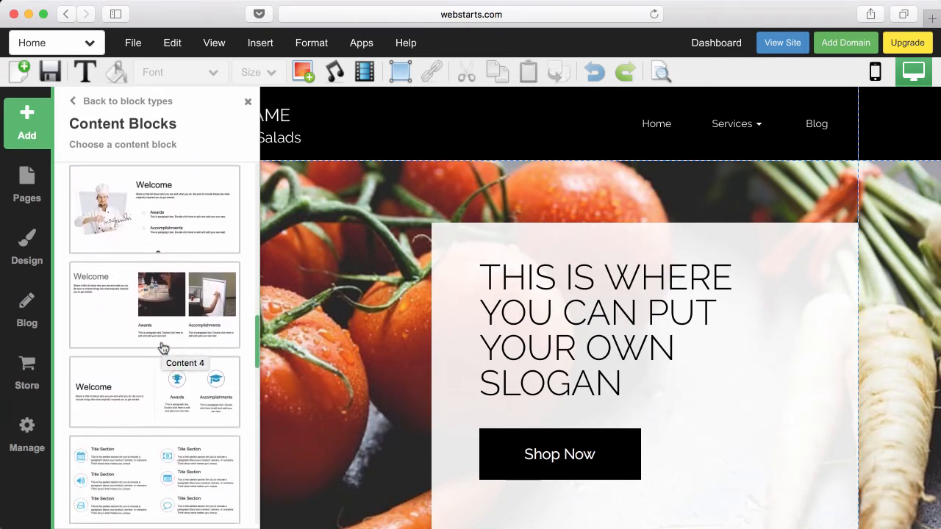
pyautogui.scroll(-4, 163, 349)
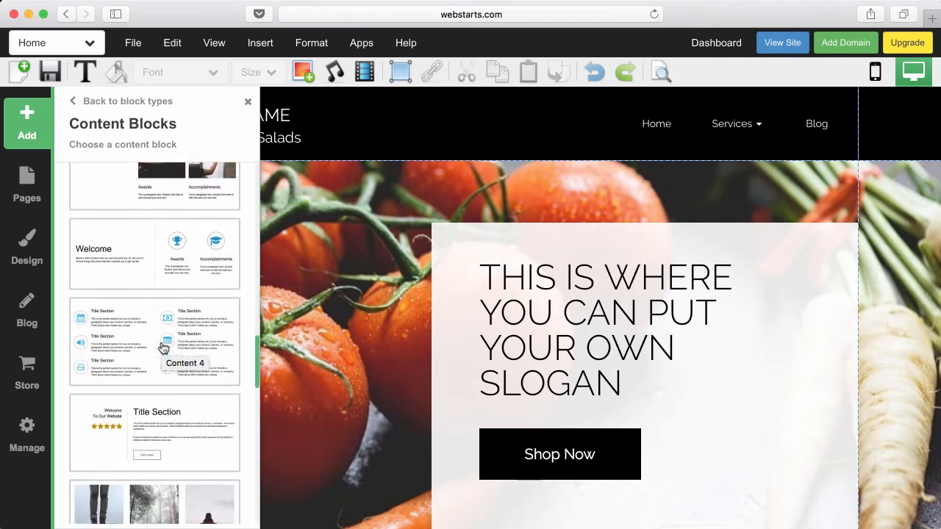
pyautogui.scroll(-4, 163, 349)
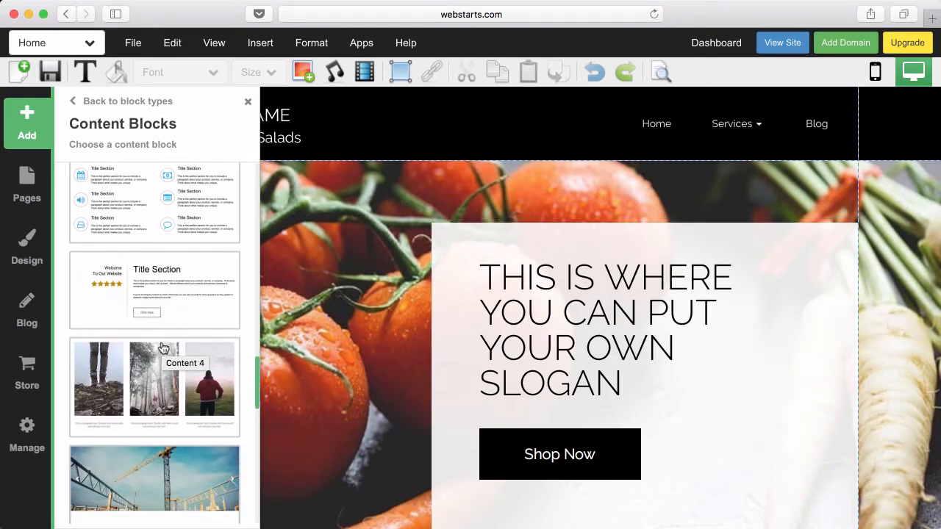
pyautogui.click(162, 350)
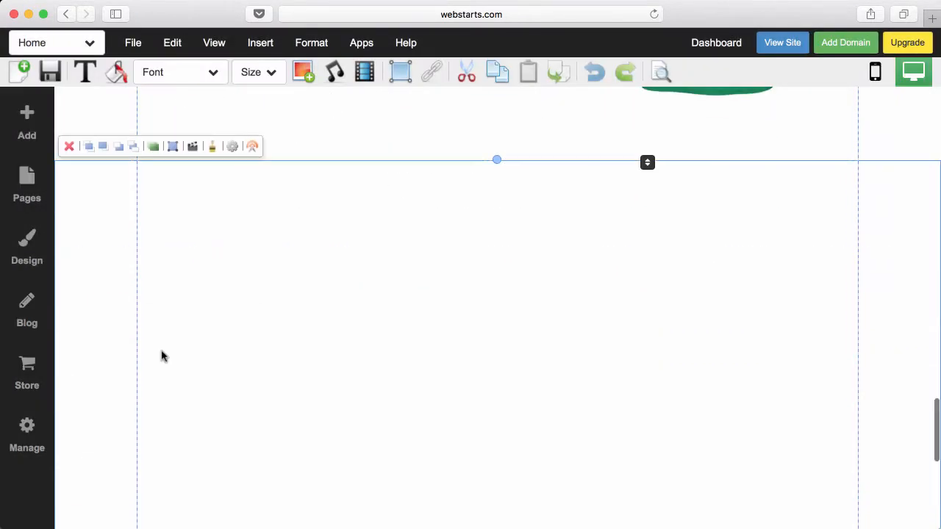
# - Drag the three-photo block and its left photo into line with the row
pyautogui.scroll(-5, 161, 350)
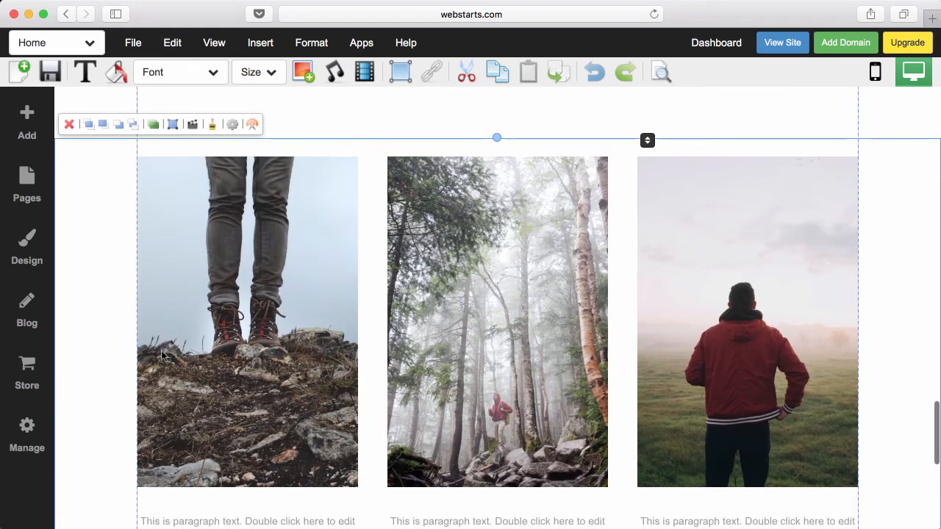
pyautogui.scroll(3, 161, 351)
pyautogui.scroll(5, 114, 343)
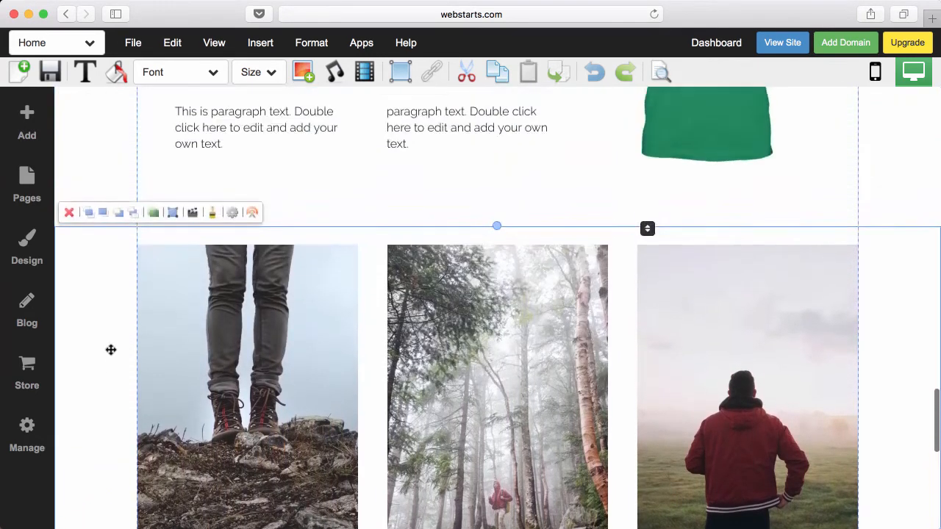
pyautogui.scroll(-2, 114, 343)
pyautogui.scroll(1, 114, 343)
pyautogui.scroll(-2, 237, 310)
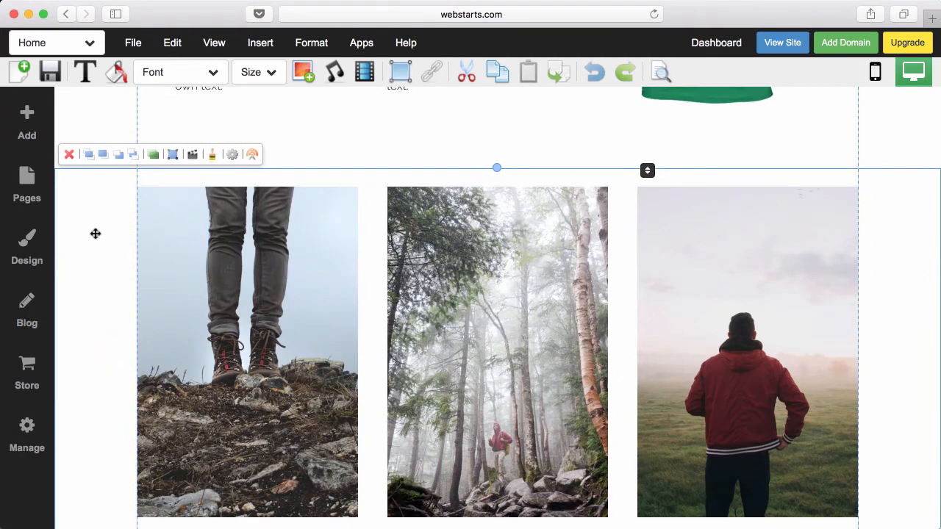
pyautogui.moveTo(95, 250)
pyautogui.mouseDown()
pyautogui.moveTo(93, 309)
pyautogui.moveTo(96, 212)
pyautogui.moveTo(96, 251)
pyautogui.mouseUp()
pyautogui.scroll(-3, 186, 242)
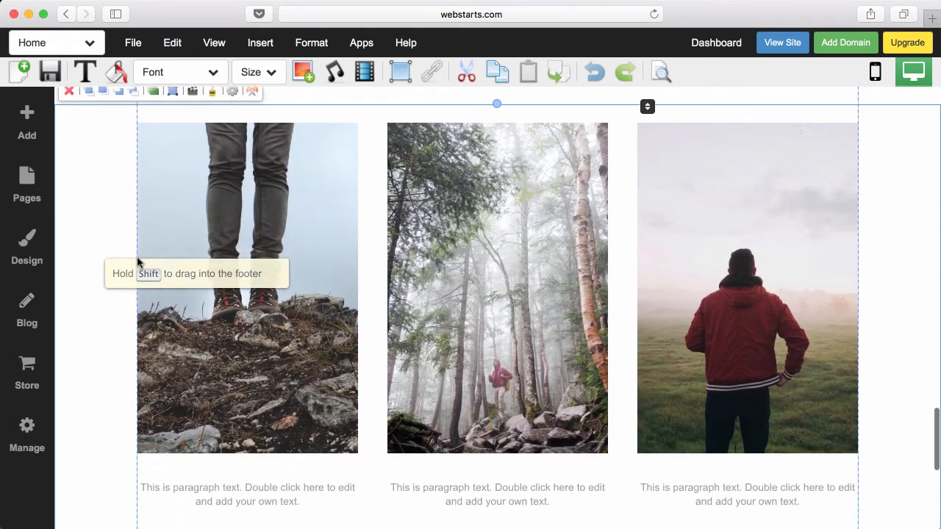
pyautogui.moveTo(252, 203); pyautogui.dragTo(253, 229)
# - Open the left photo's image picker, cancel without replacing it, and select its paragraph
pyautogui.scroll(1, 252, 213)
pyautogui.doubleClick(291, 374)
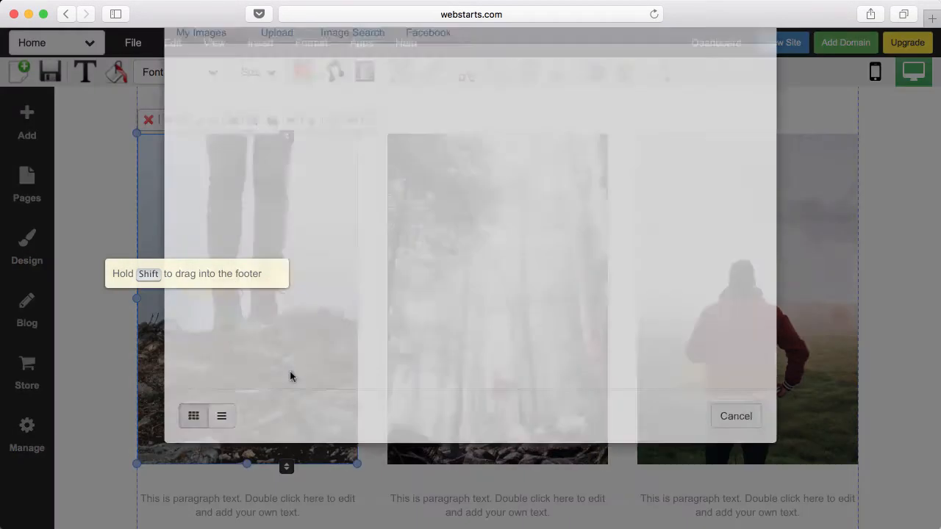
pyautogui.click(614, 477)
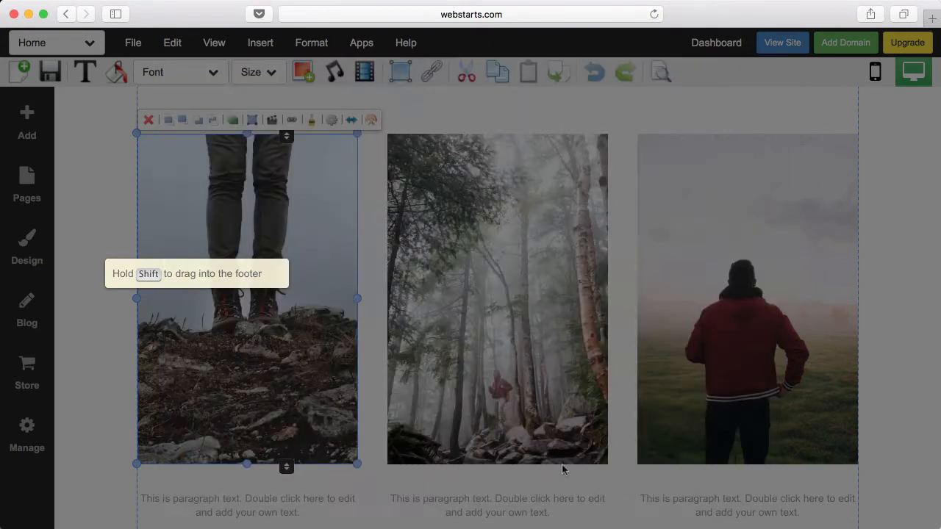
pyautogui.click(238, 501)
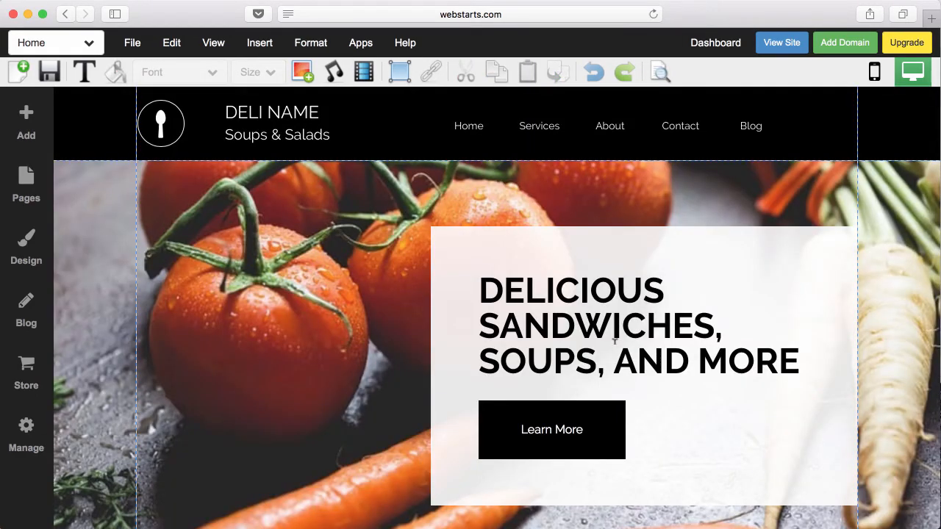
# - Push the dark Healthy Choices section further down the page
pyautogui.scroll(-3, 615, 340)
pyautogui.scroll(-5, 616, 349)
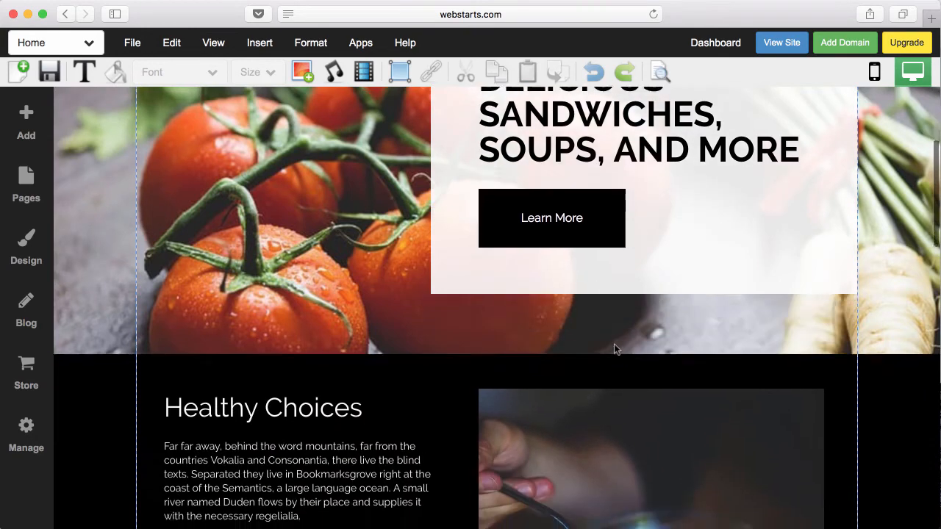
pyautogui.scroll(-2, 614, 344)
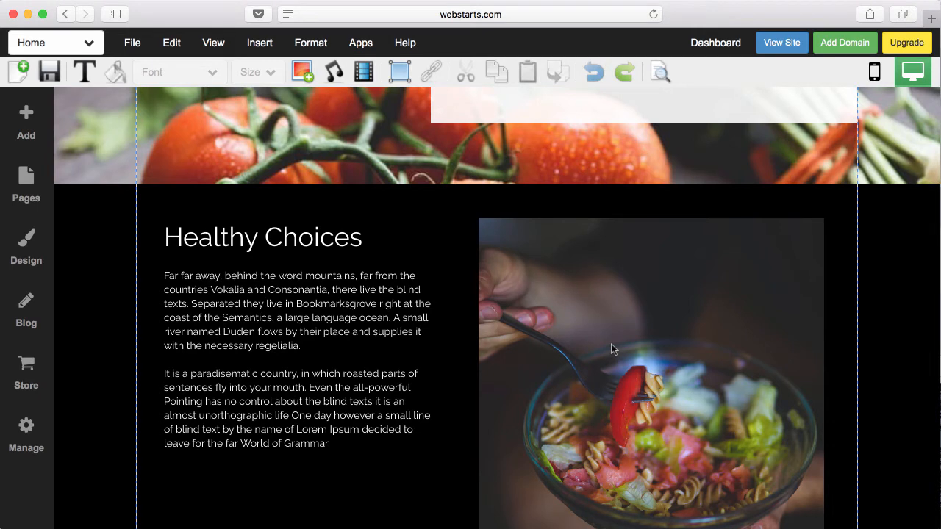
pyautogui.click(788, 196)
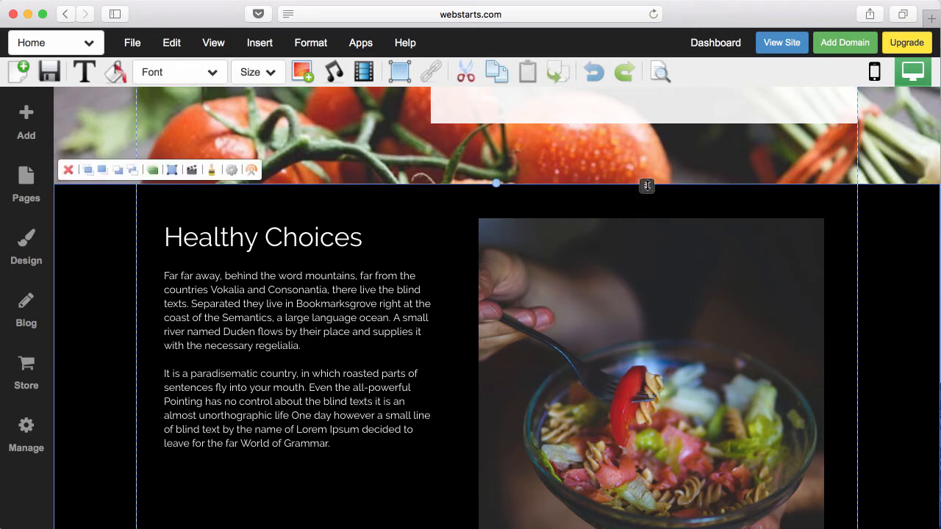
pyautogui.moveTo(647, 186); pyautogui.dragTo(645, 497)
# - Drag the empty white section's bottom edge down to make it much taller
pyautogui.scroll(-2, 644, 496)
pyautogui.scroll(-15, 645, 496)
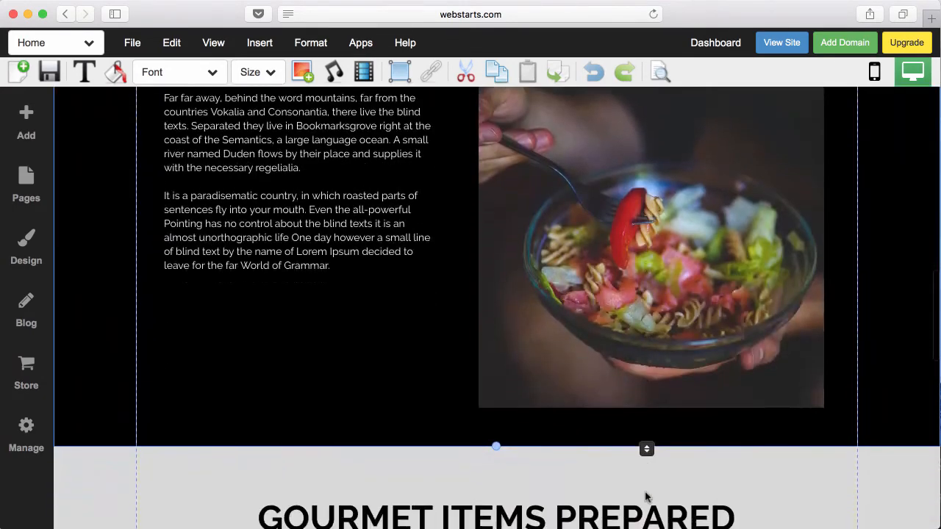
pyautogui.scroll(-8, 645, 495)
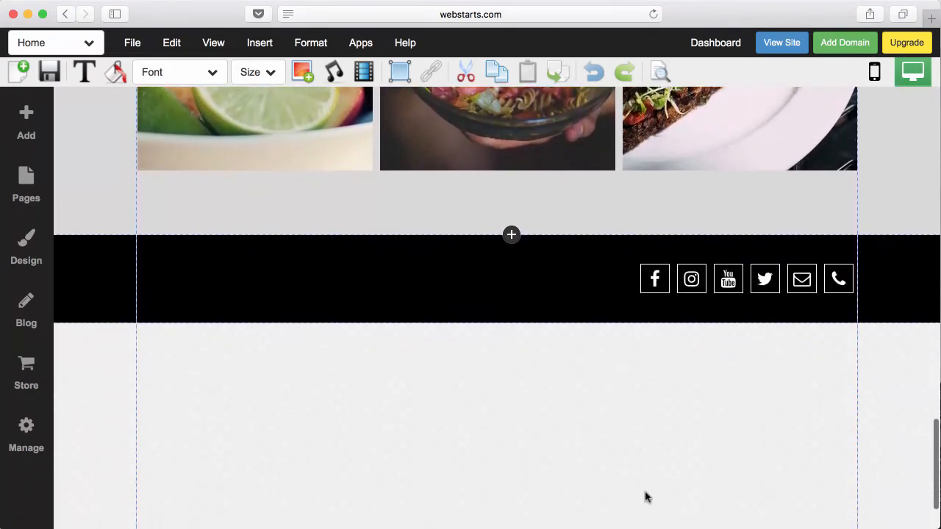
pyautogui.scroll(15, 646, 456)
pyautogui.scroll(10, 653, 360)
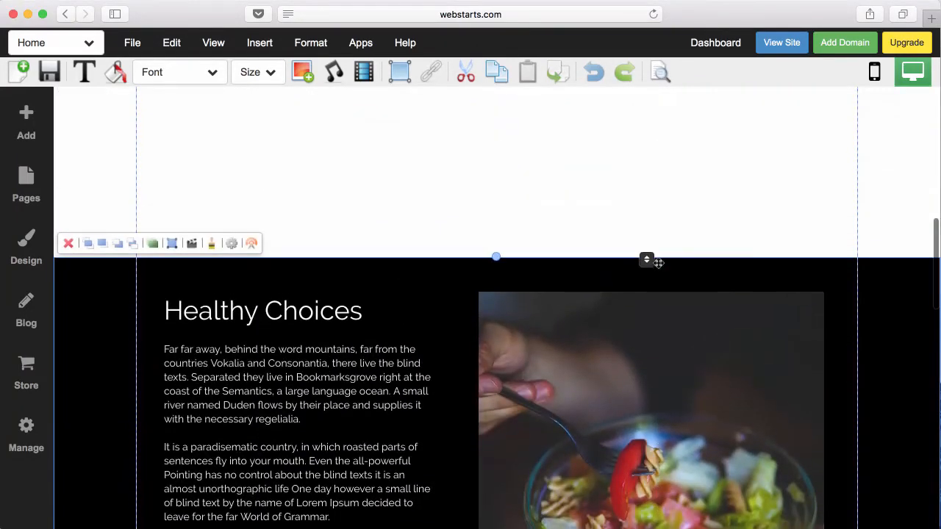
pyautogui.moveTo(646, 260); pyautogui.dragTo(647, 370)
pyautogui.scroll(5, 698, 285)
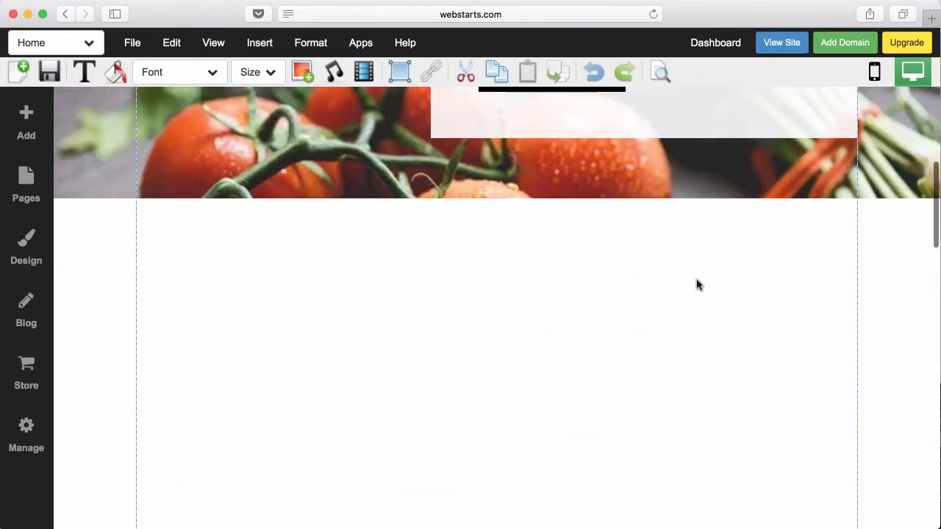
# - Insert the WELCOME, Awards and Accomplishments block from the Content designs
pyautogui.click(28, 126)
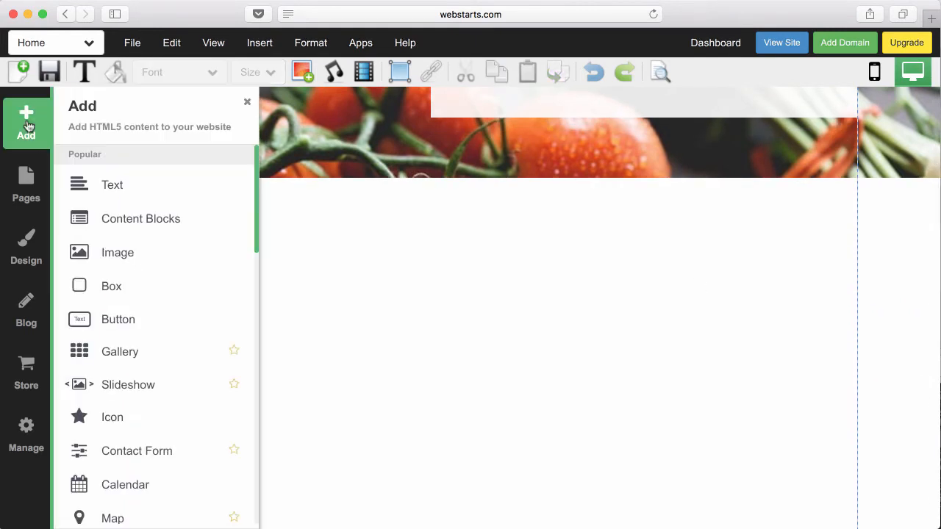
pyautogui.click(139, 219)
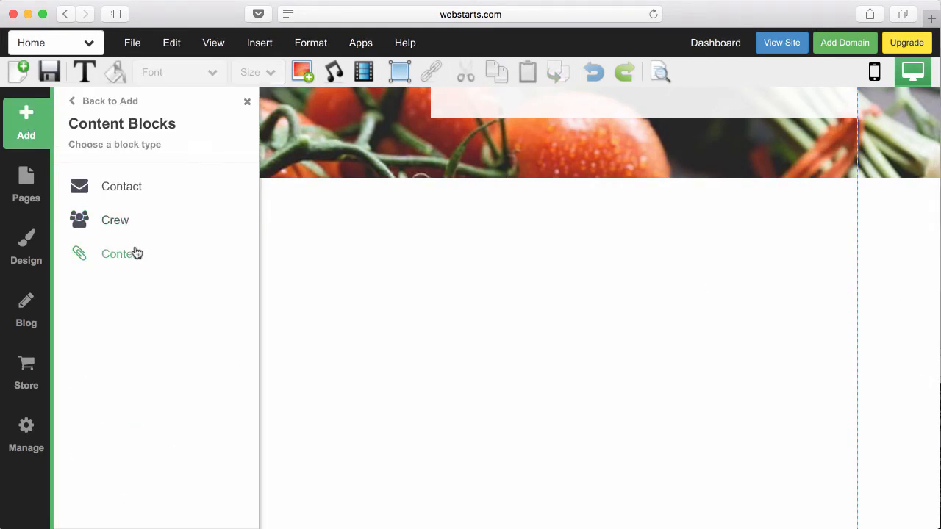
pyautogui.click(136, 254)
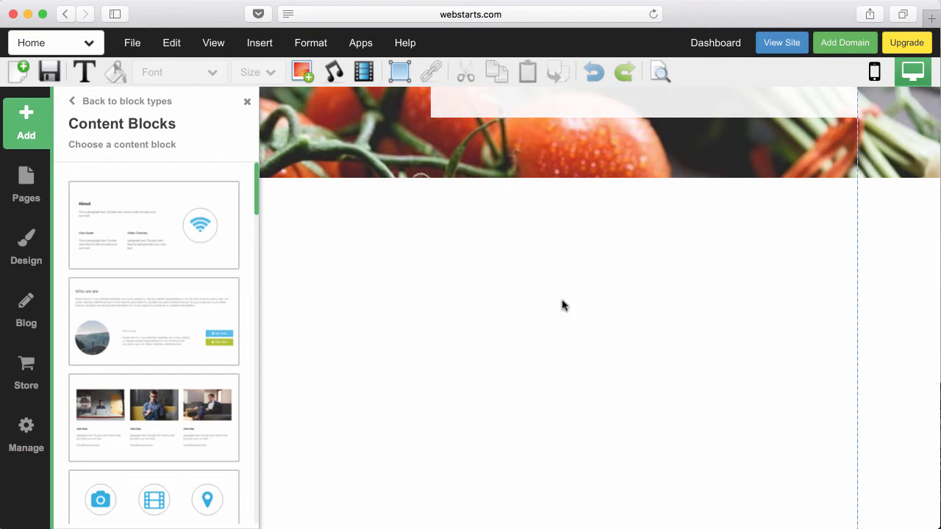
pyautogui.click(612, 317)
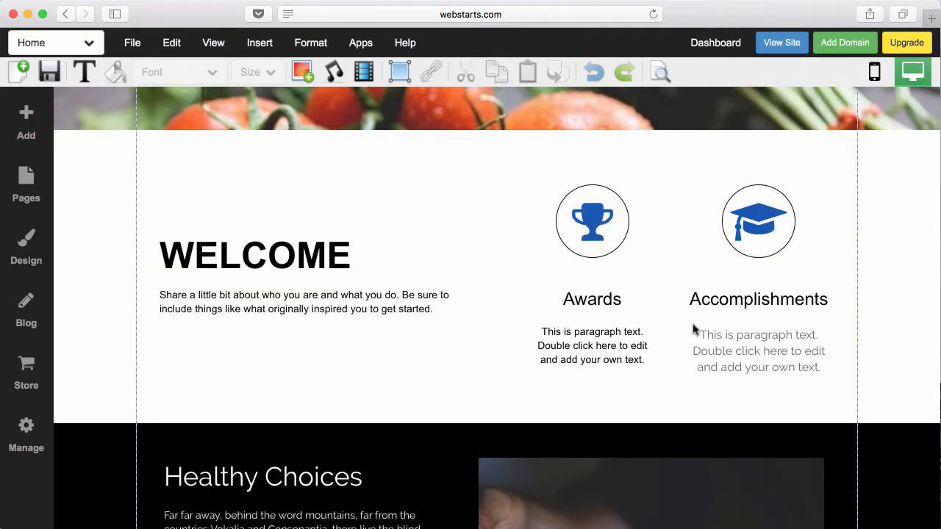
# - Drag the welcome section's bottom handle down to make it taller
pyautogui.click(901, 320)
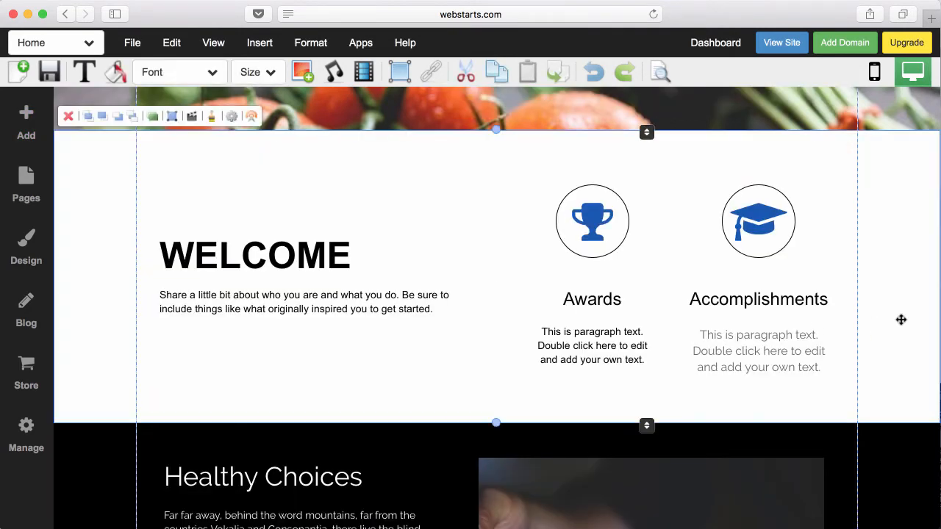
pyautogui.moveTo(647, 426); pyautogui.dragTo(647, 515)
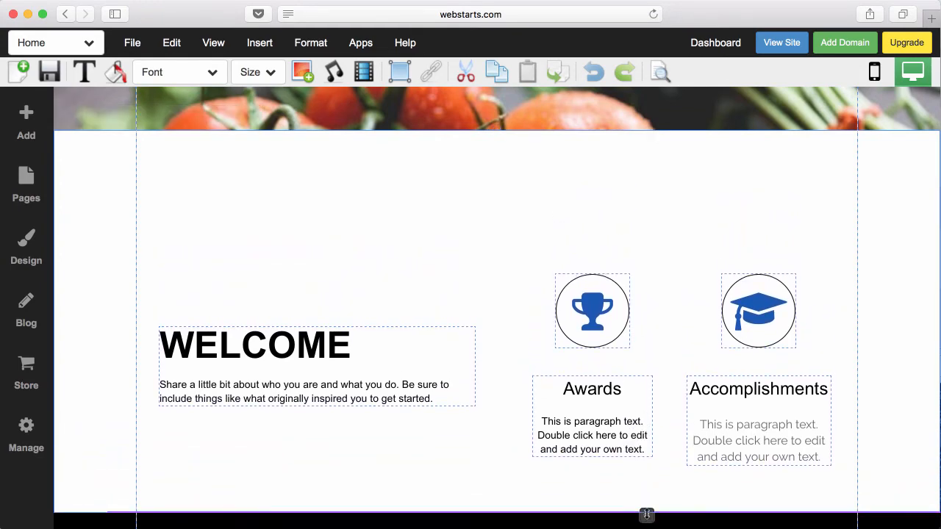
pyautogui.scroll(-10, 664, 496)
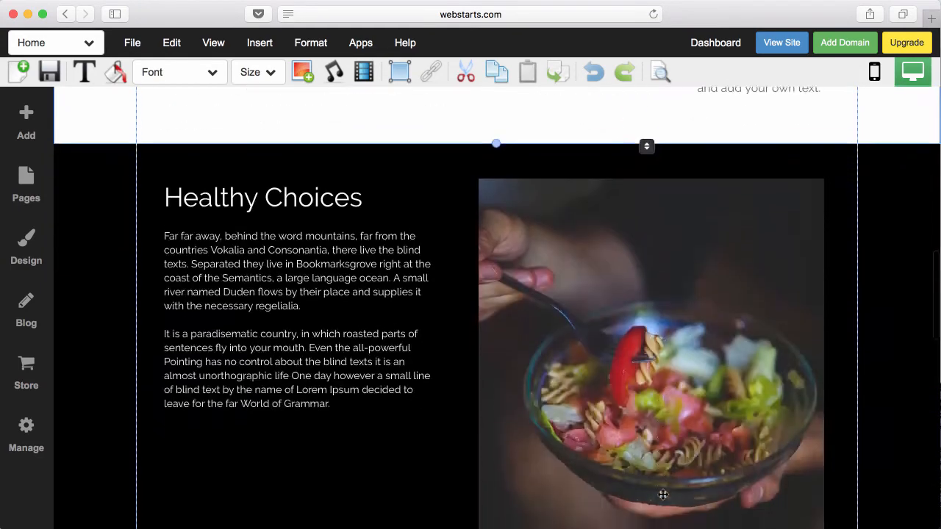
pyautogui.scroll(-10, 664, 496)
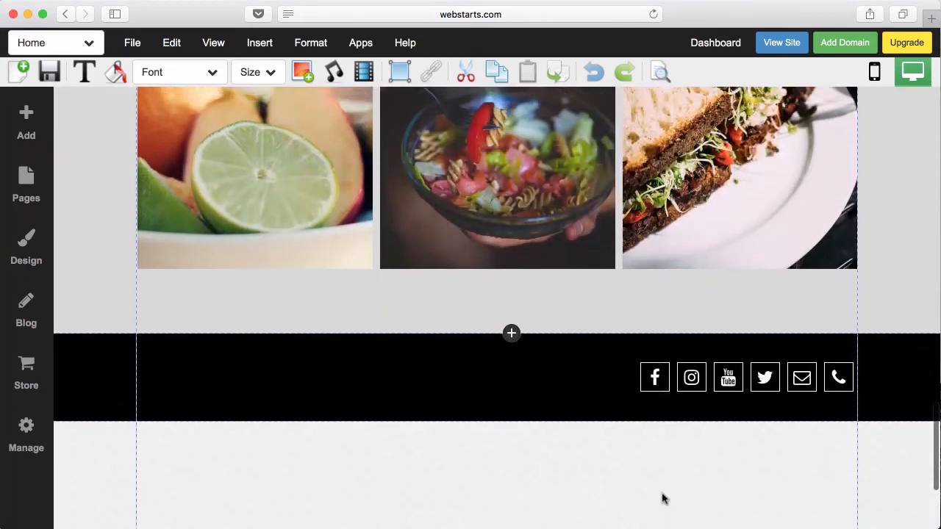
pyautogui.scroll(4, 662, 500)
pyautogui.scroll(10, 662, 500)
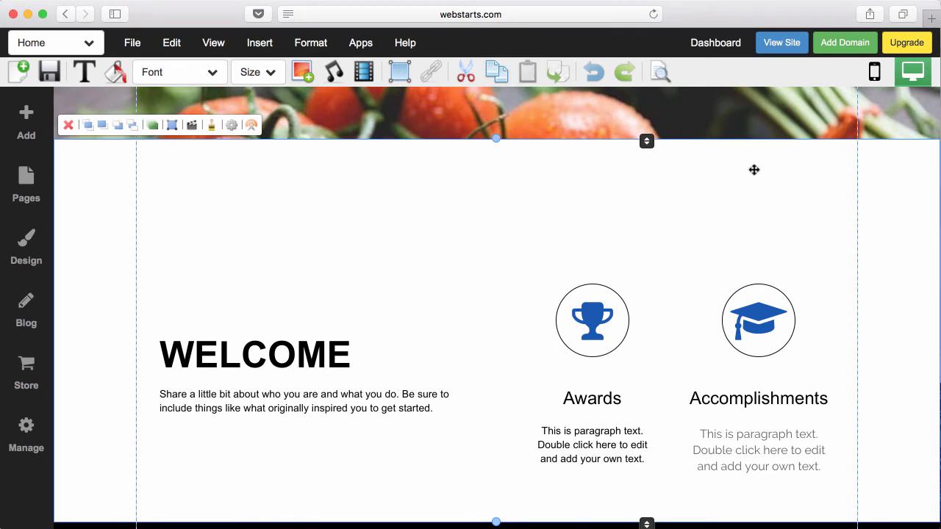
# - Drag the WELCOME text block up and left, delete it, then undo to restore it
pyautogui.click(298, 342)
pyautogui.moveTo(347, 338); pyautogui.dragTo(328, 300)
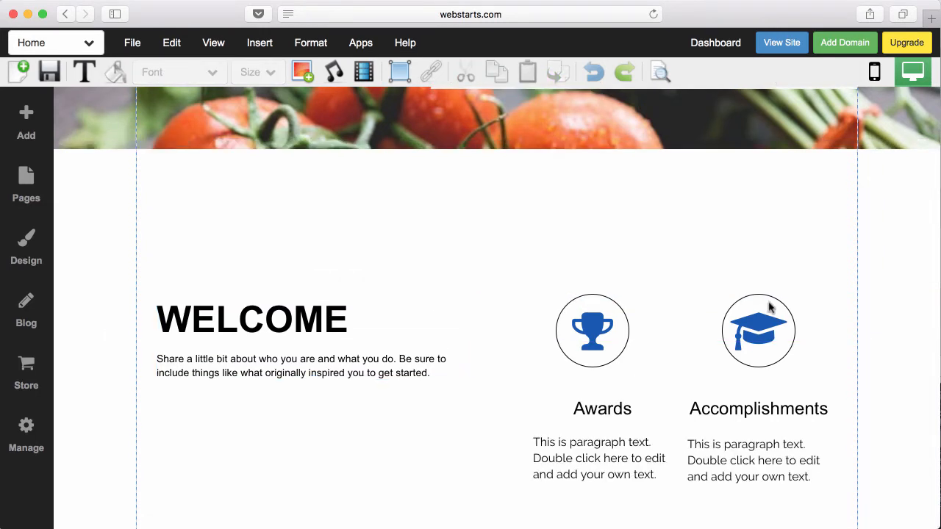
pyautogui.click(324, 308)
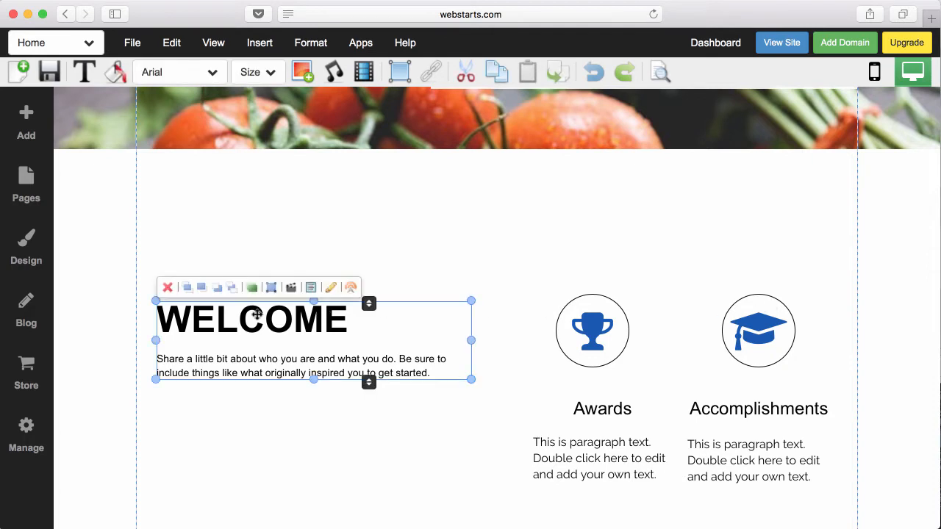
pyautogui.click(168, 289)
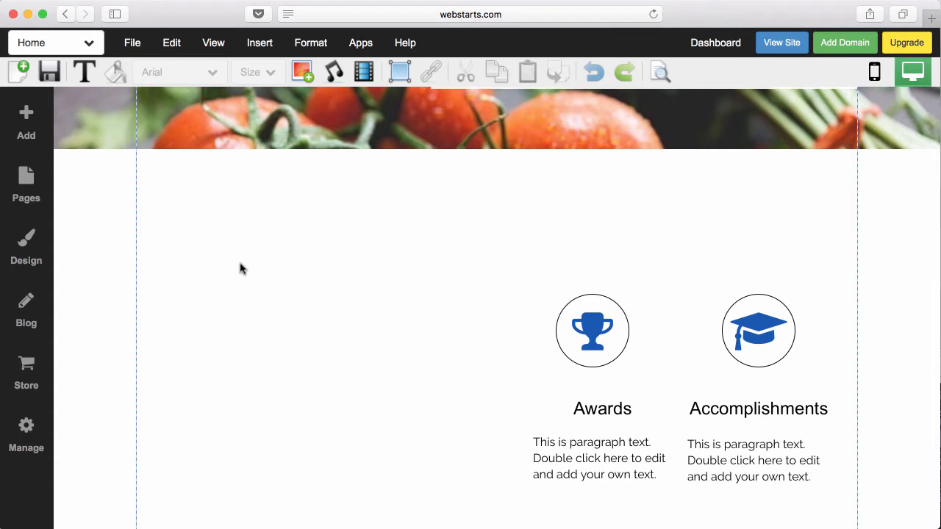
pyautogui.click(593, 73)
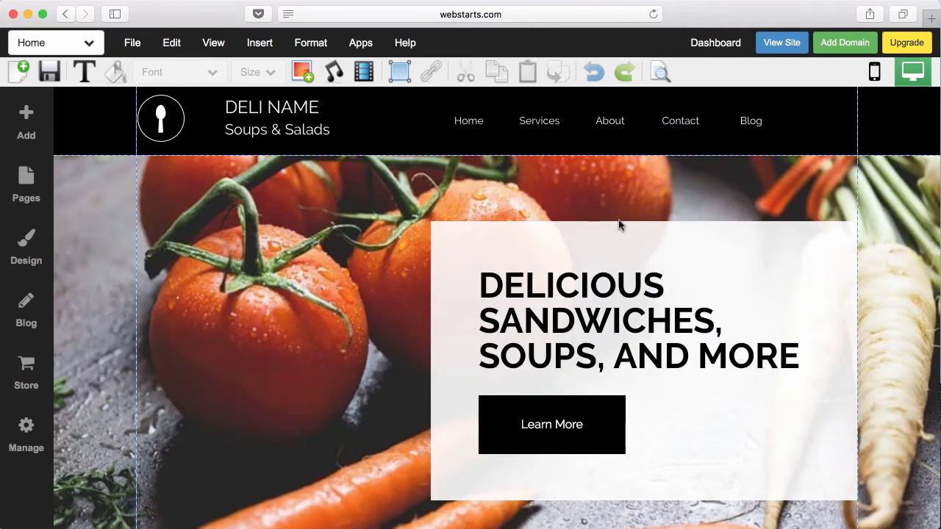
# - Replace the Awards icon with the owl icon
pyautogui.scroll(-10, 470, 339)
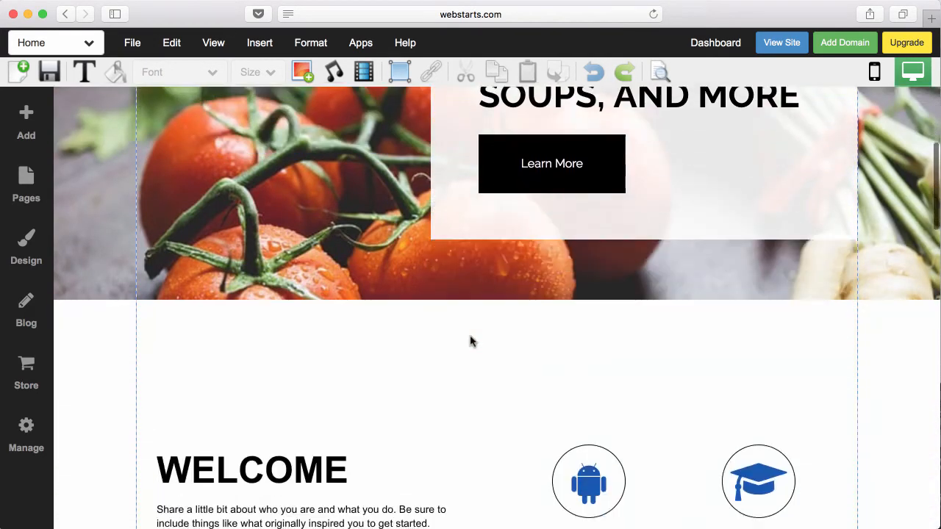
pyautogui.scroll(-1, 471, 339)
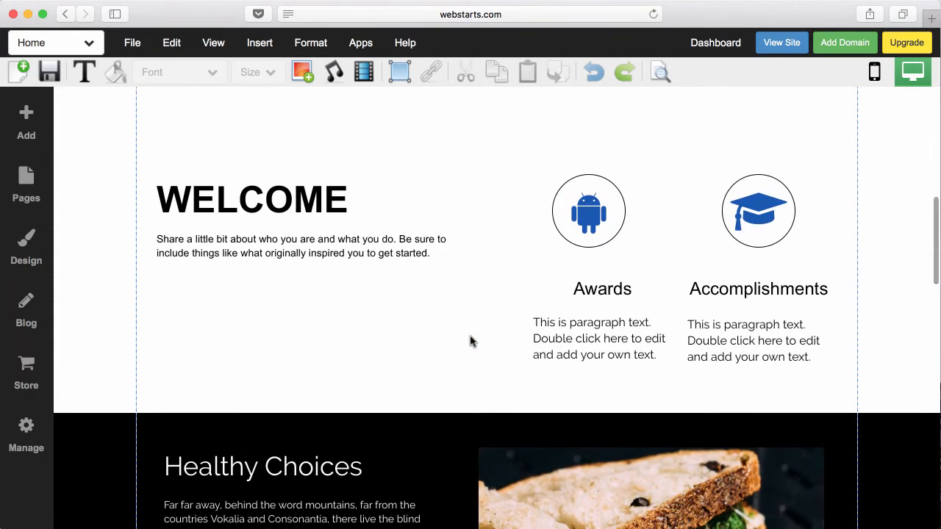
pyautogui.doubleClick(605, 243)
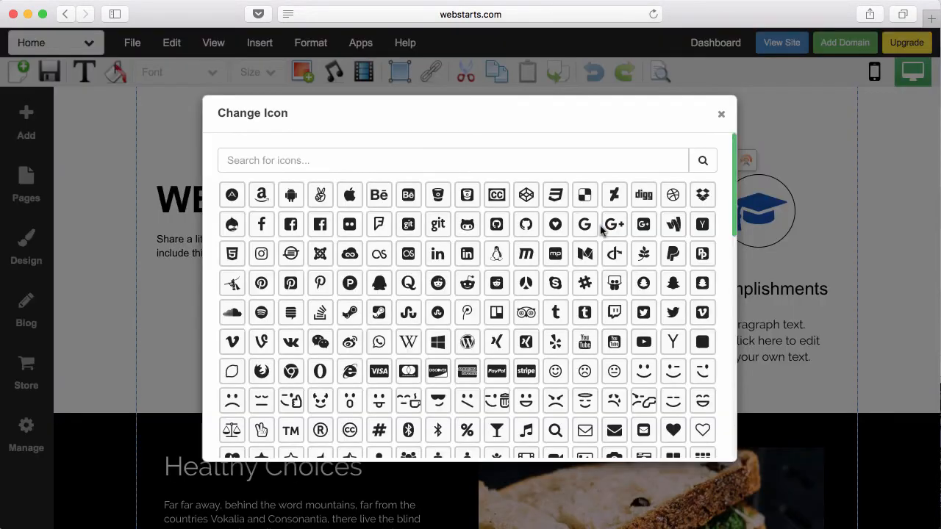
pyautogui.click(526, 312)
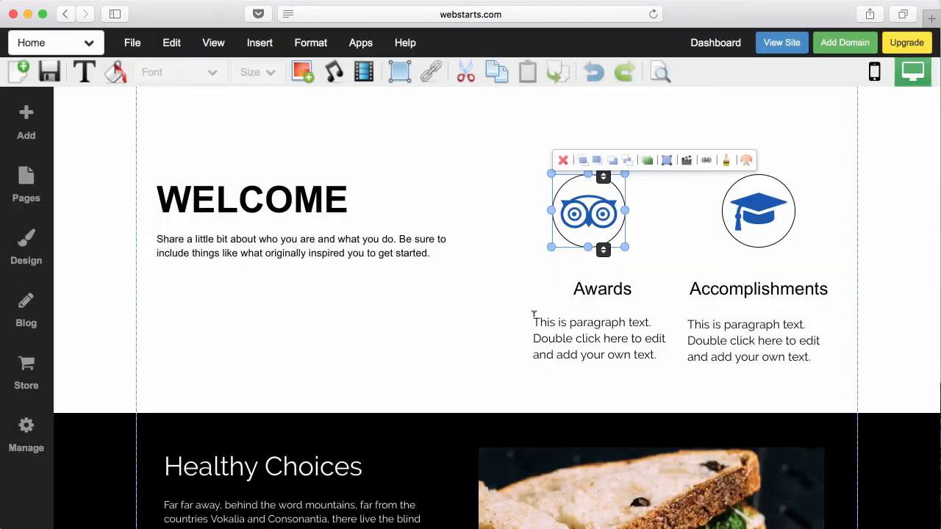
# - Swap the sandwich photo for the foodsalad image from My Images
pyautogui.scroll(-10, 534, 314)
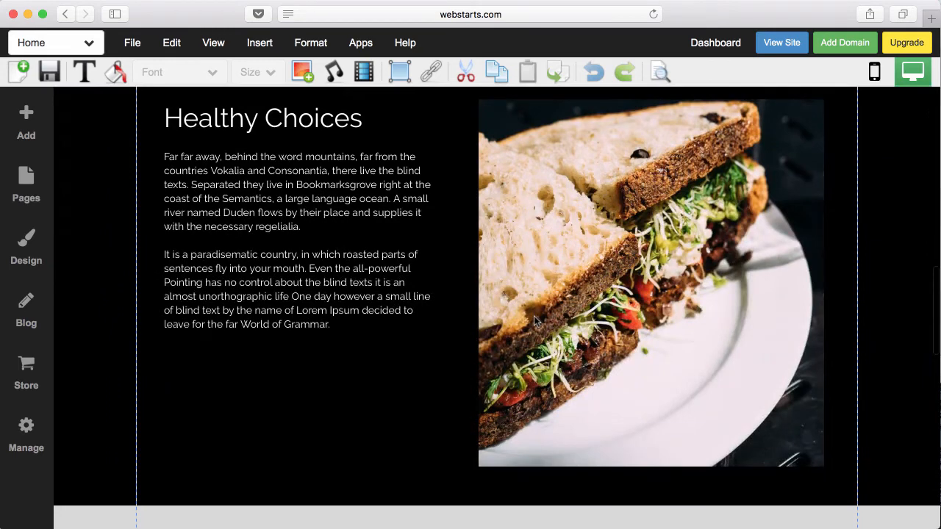
pyautogui.doubleClick(607, 303)
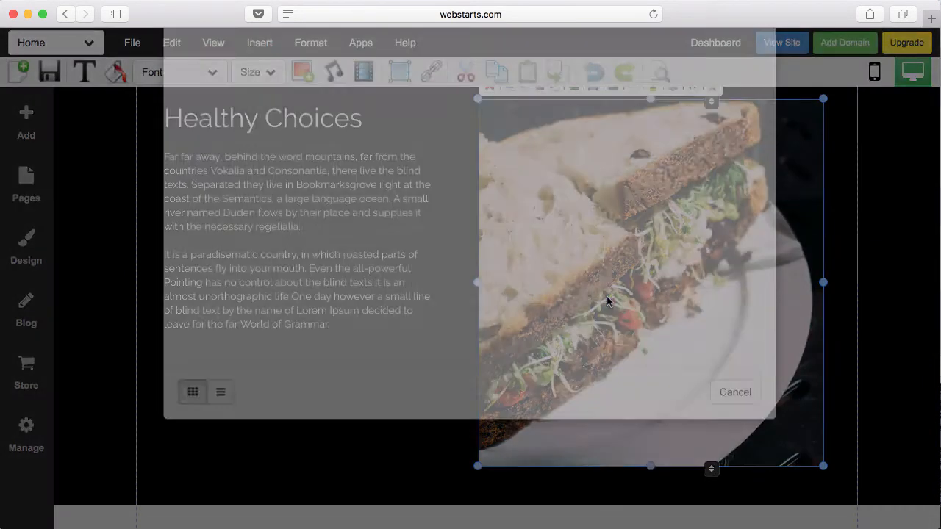
pyautogui.click(403, 188)
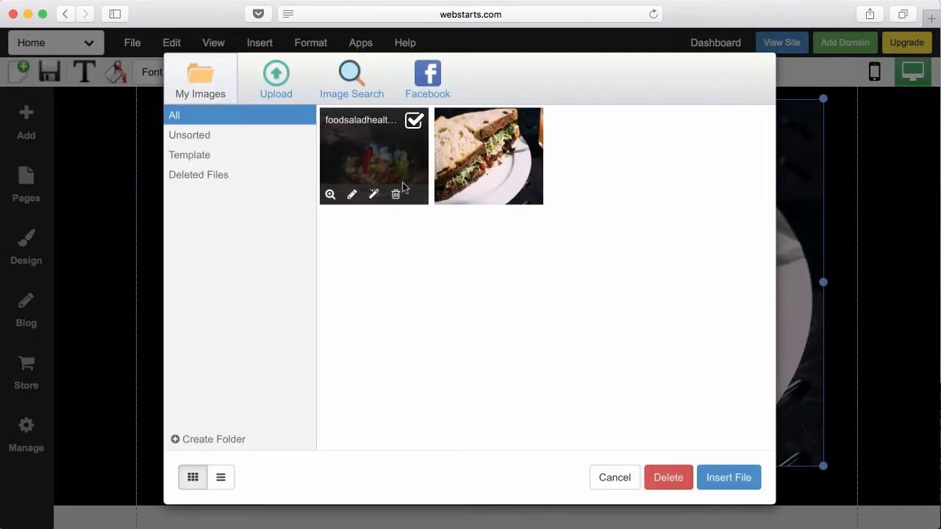
pyautogui.doubleClick(406, 178)
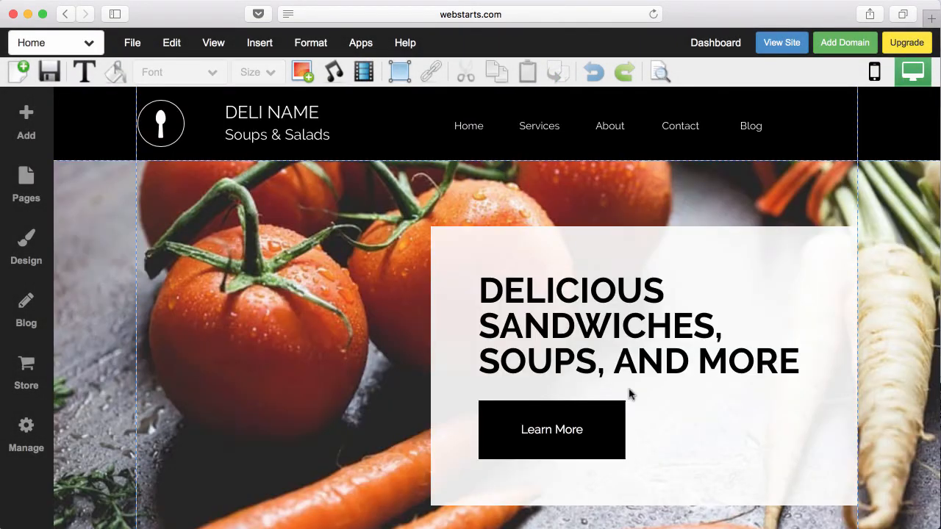
pyautogui.doubleClick(648, 360)
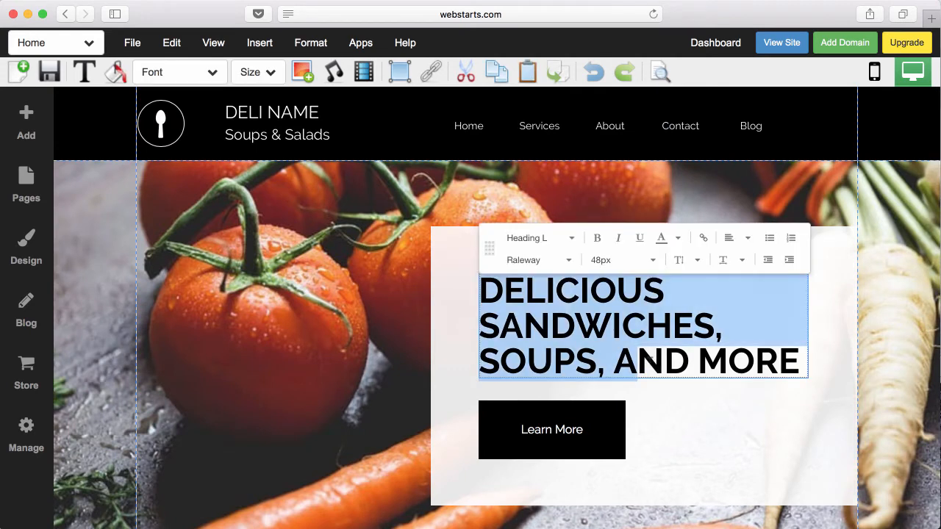
pyautogui.moveTo(800, 361); pyautogui.dragTo(466, 291)
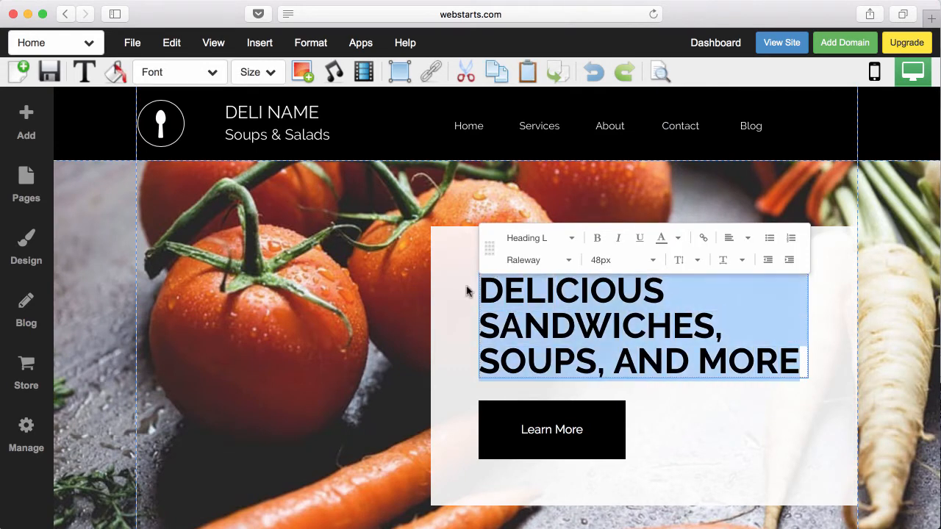
pyautogui.click(572, 238)
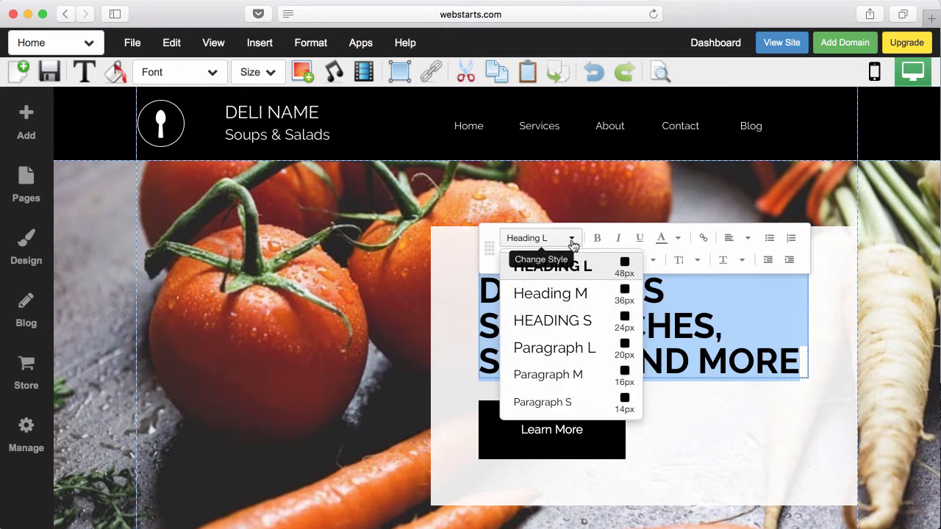
pyautogui.click(586, 291)
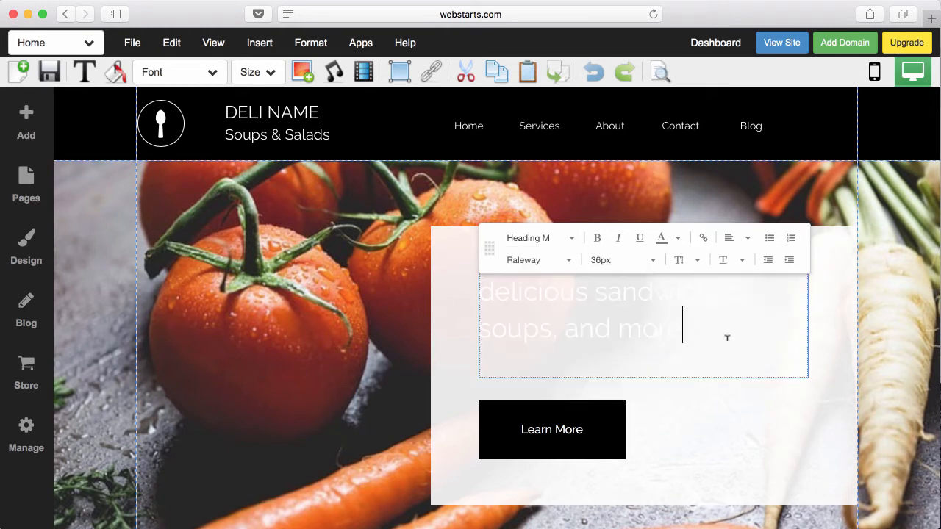
pyautogui.moveTo(727, 338); pyautogui.dragTo(479, 288)
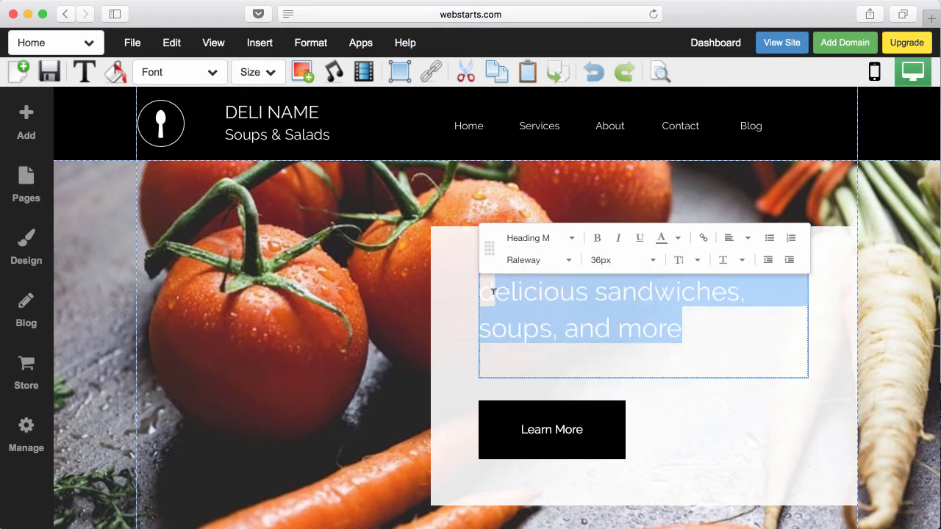
pyautogui.click(542, 246)
pyautogui.click(684, 310)
pyautogui.moveTo(729, 338); pyautogui.dragTo(480, 275)
pyautogui.click(533, 240)
pyautogui.click(552, 266)
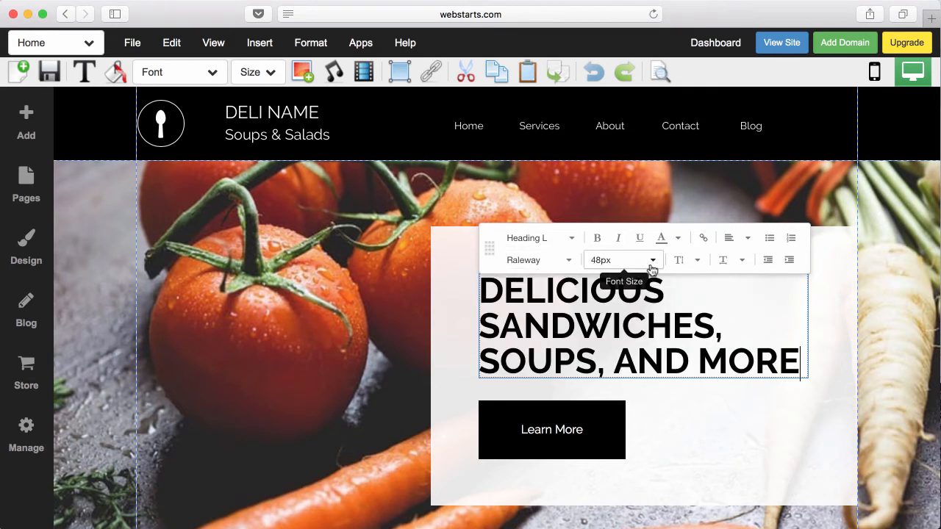
pyautogui.click(566, 261)
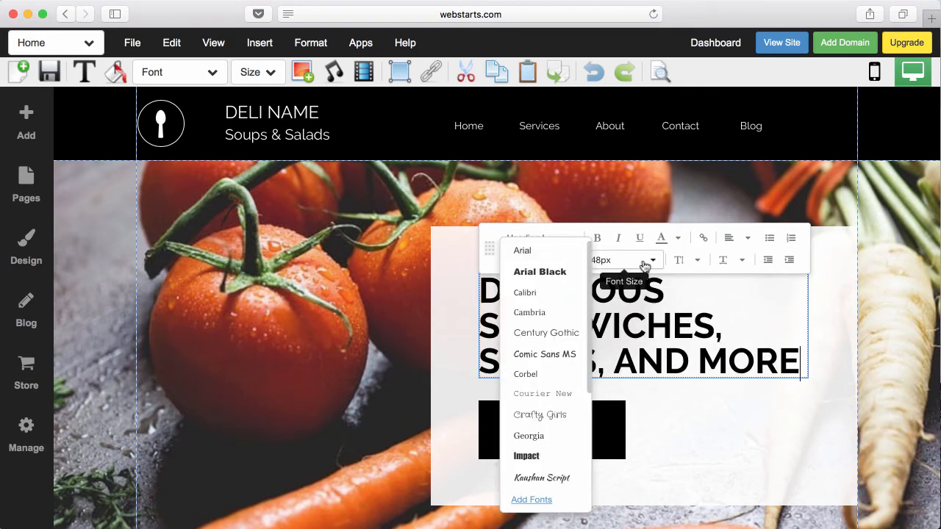
pyautogui.click(746, 437)
pyautogui.click(776, 360)
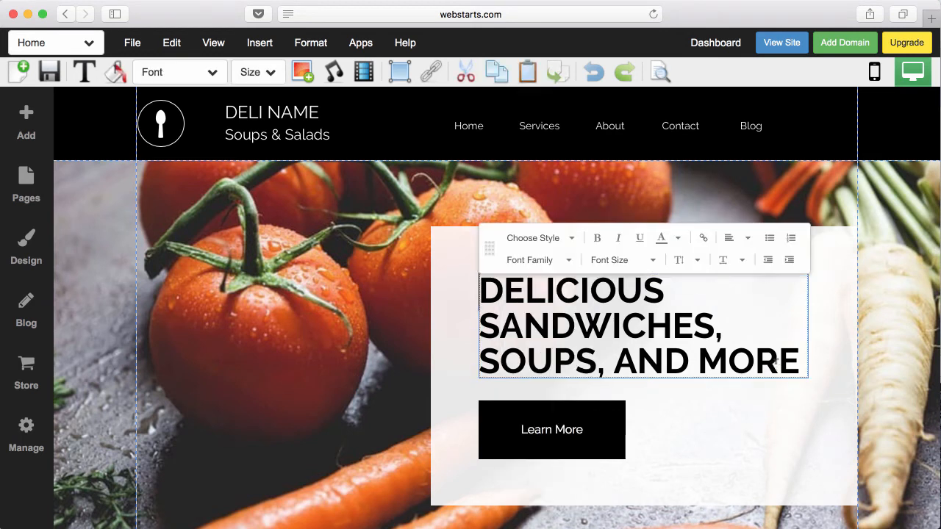
pyautogui.moveTo(728, 327); pyautogui.dragTo(451, 326)
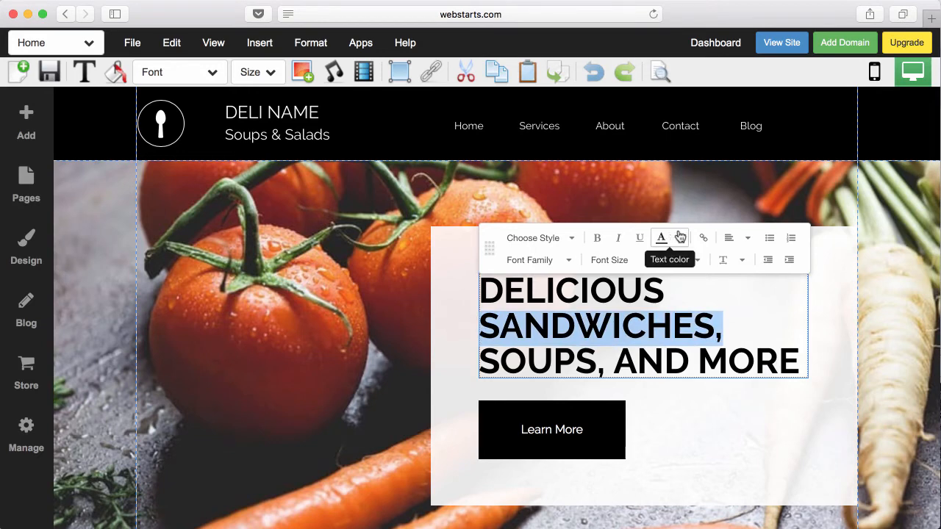
pyautogui.click(703, 240)
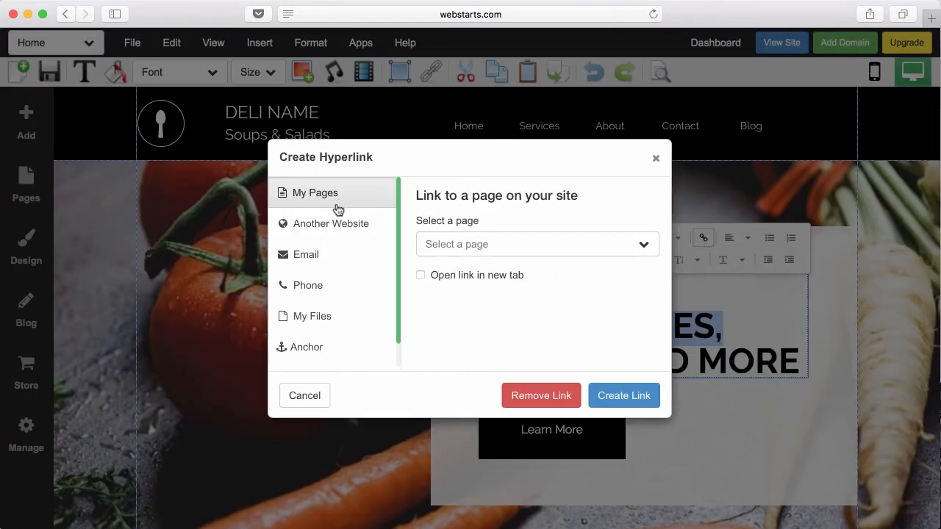
pyautogui.click(658, 160)
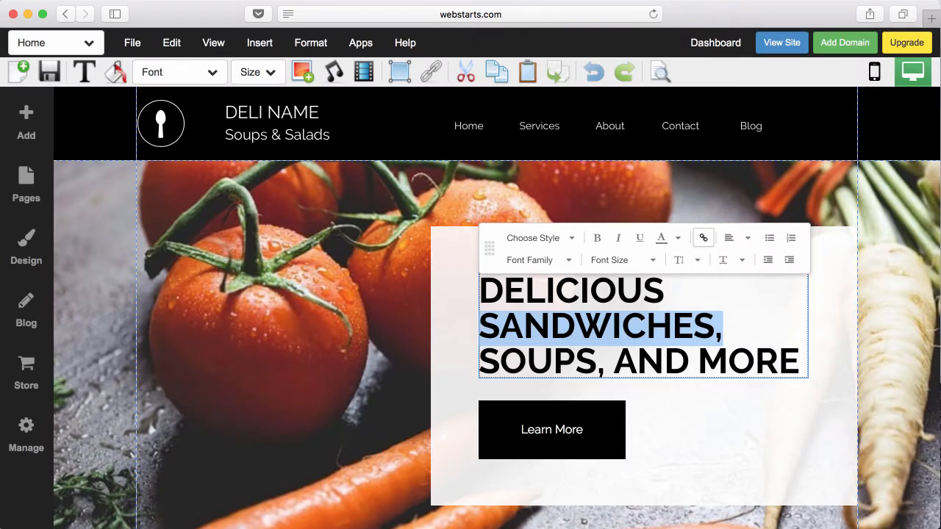
pyautogui.click(636, 344)
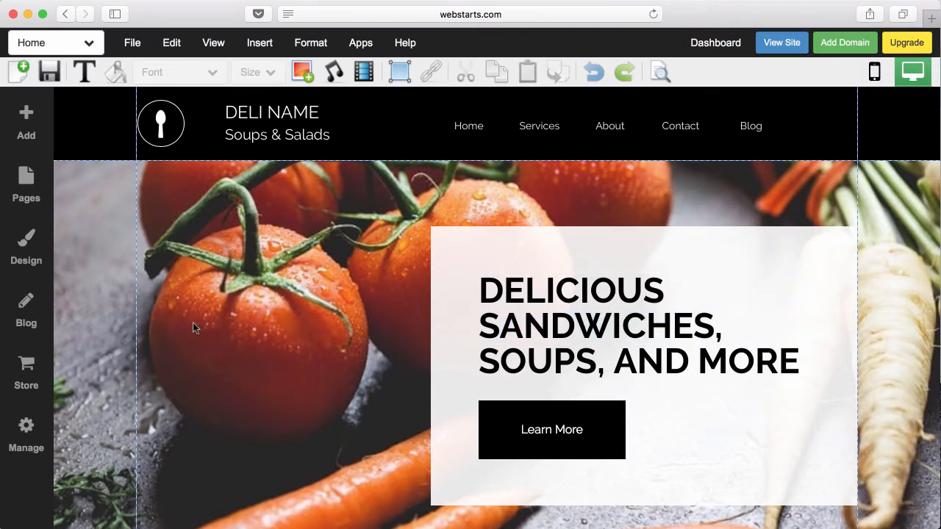
# - In Heading L text style, try sizes up to 53px, then return to 48px
pyautogui.click(29, 250)
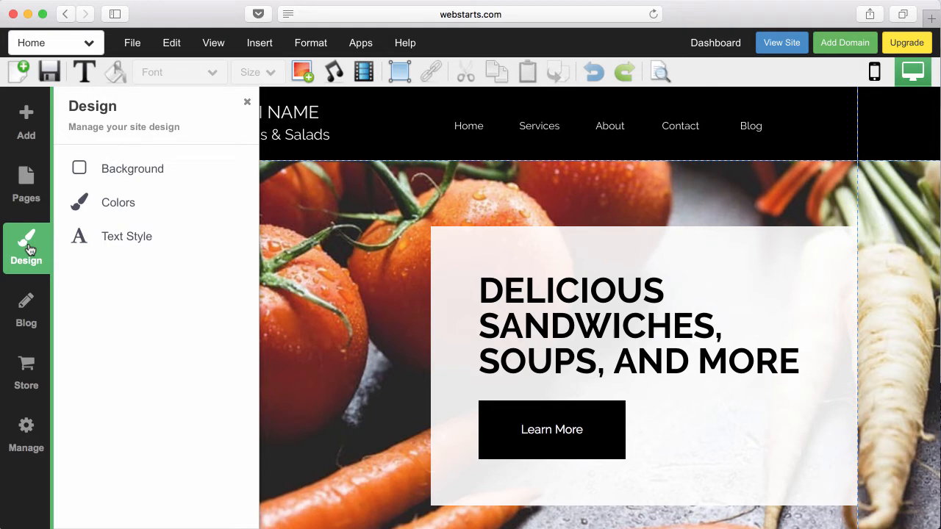
pyautogui.click(135, 242)
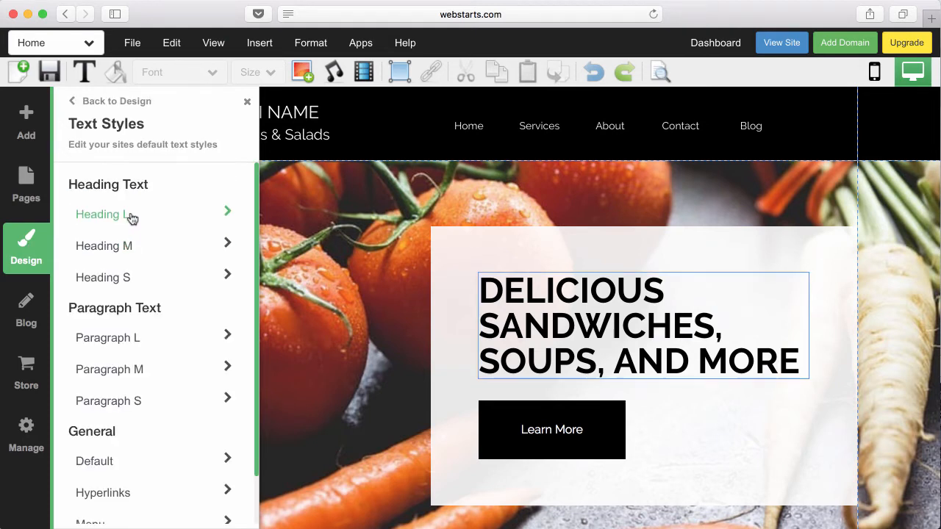
pyautogui.click(131, 215)
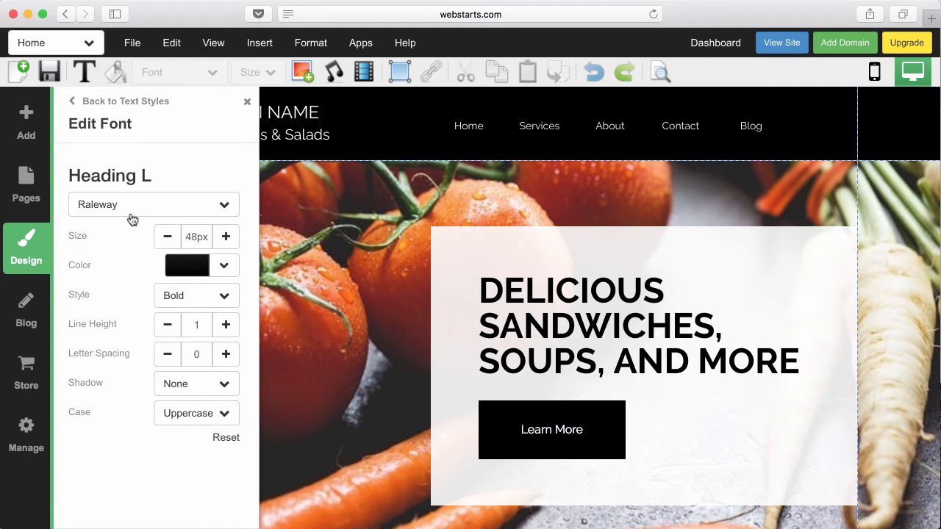
pyautogui.click(223, 238)
pyautogui.click(223, 239)
pyautogui.click(224, 238)
pyautogui.click(223, 238)
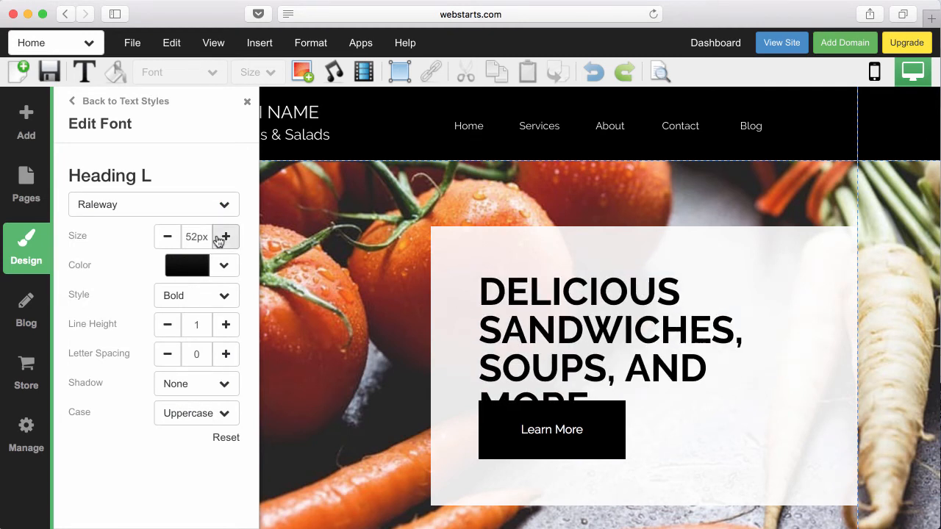
pyautogui.click(223, 238)
pyautogui.click(165, 240)
pyautogui.click(165, 240)
pyautogui.click(165, 240)
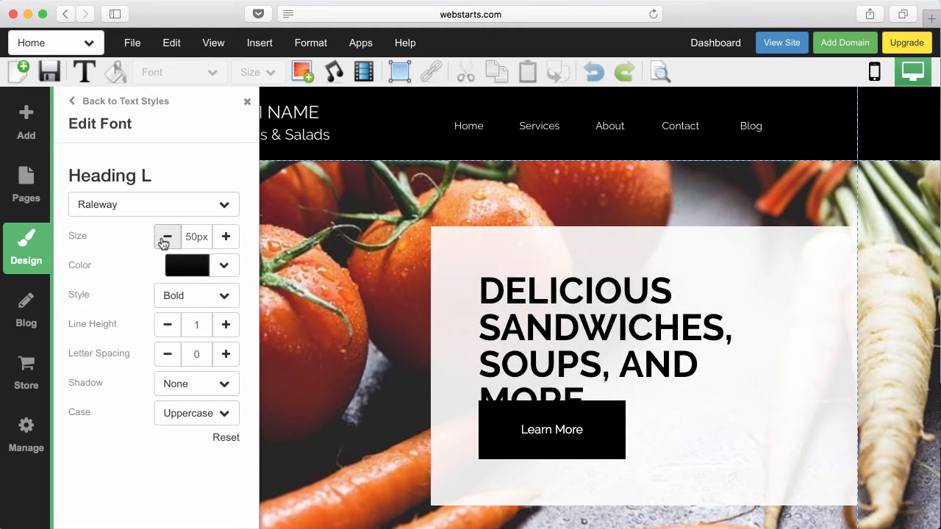
pyautogui.click(164, 241)
pyautogui.click(164, 242)
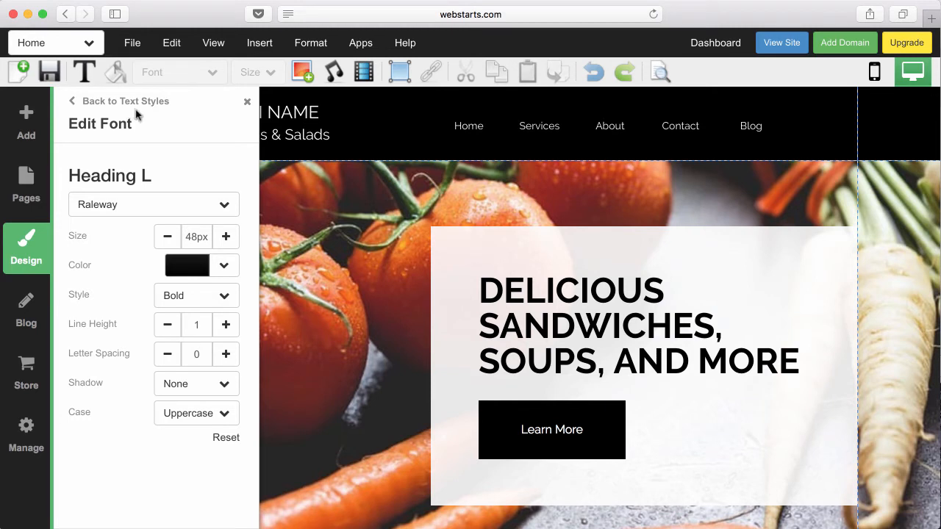
# - Try Thin, Normal and Light weights for Heading L, ending on Bold
pyautogui.click(226, 302)
pyautogui.click(224, 326)
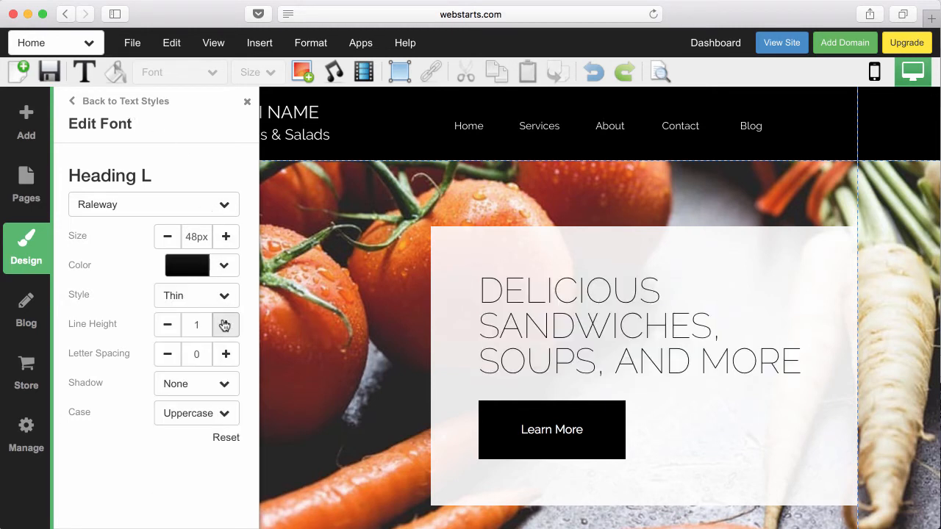
pyautogui.click(224, 297)
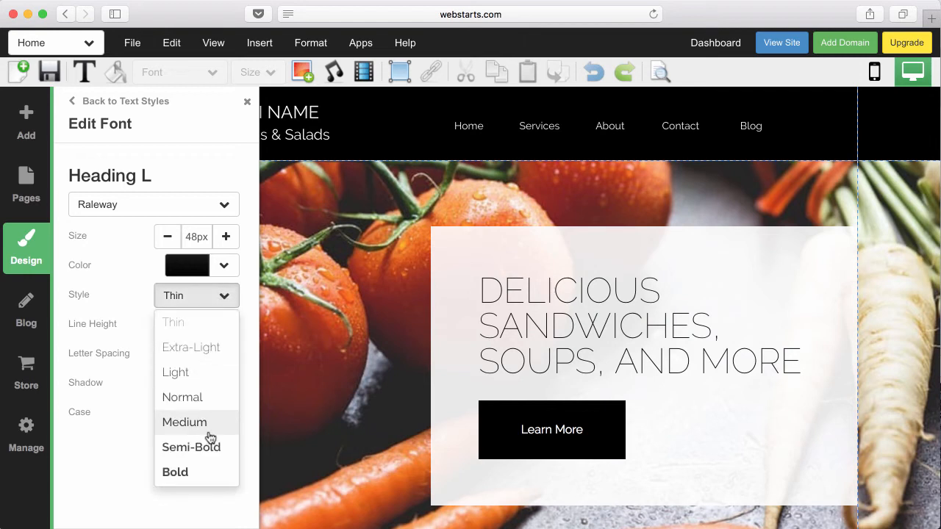
pyautogui.click(202, 391)
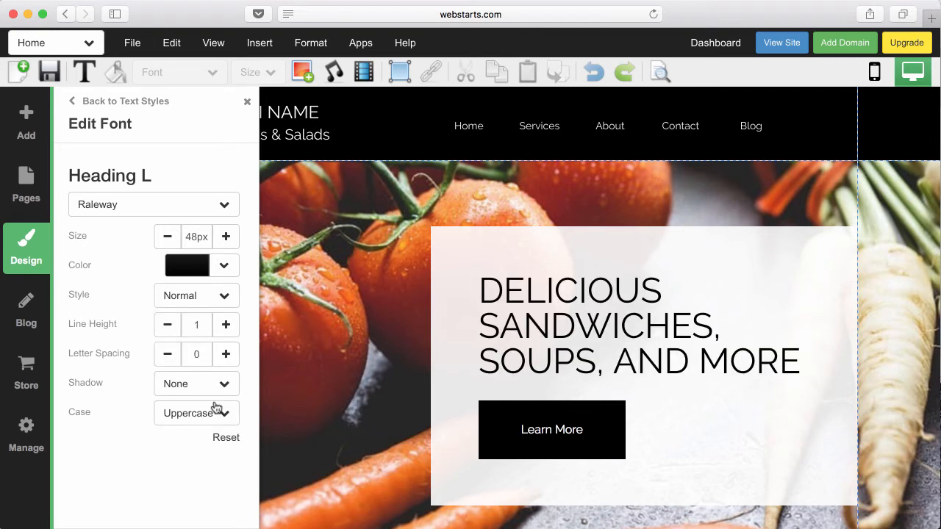
pyautogui.click(221, 298)
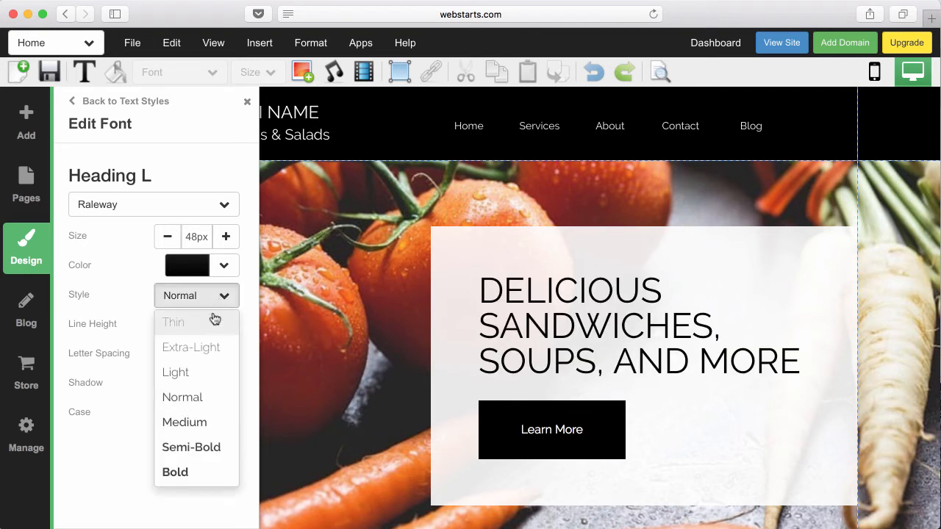
pyautogui.click(210, 372)
pyautogui.click(225, 296)
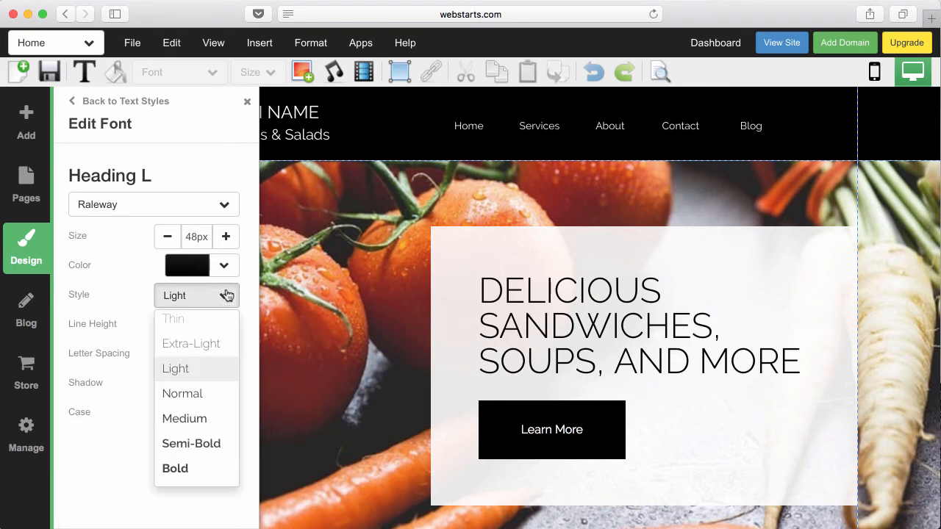
pyautogui.click(201, 470)
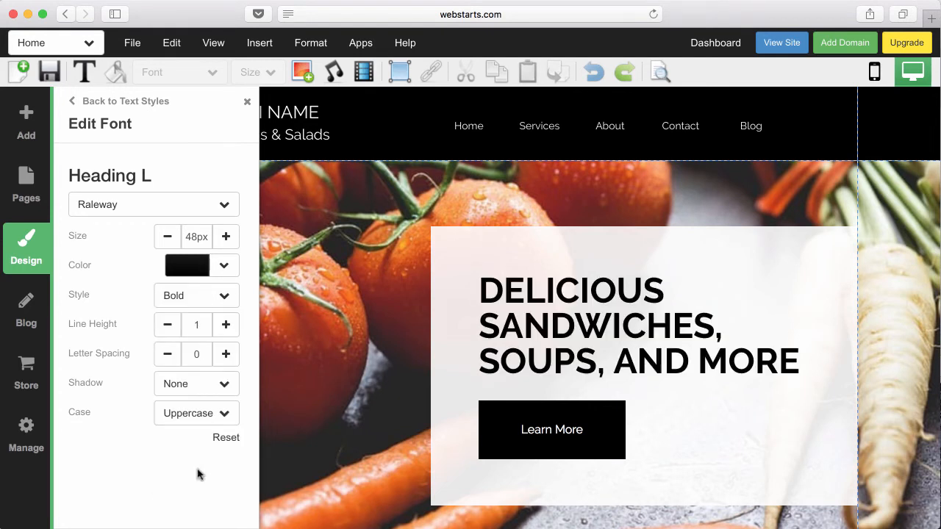
# - Test line height 0.9 and letter spacing -0.1, then restore 1 and 0
pyautogui.click(174, 333)
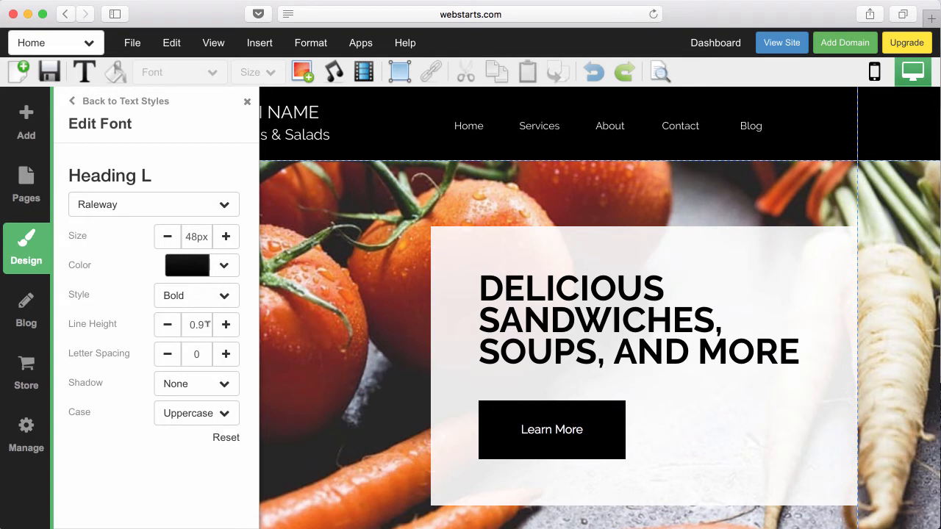
pyautogui.click(226, 325)
pyautogui.click(168, 356)
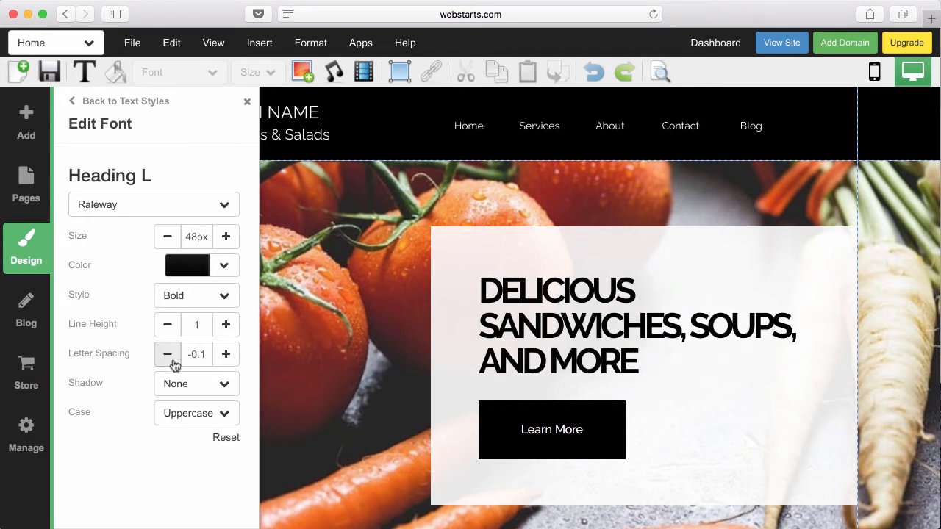
pyautogui.click(226, 354)
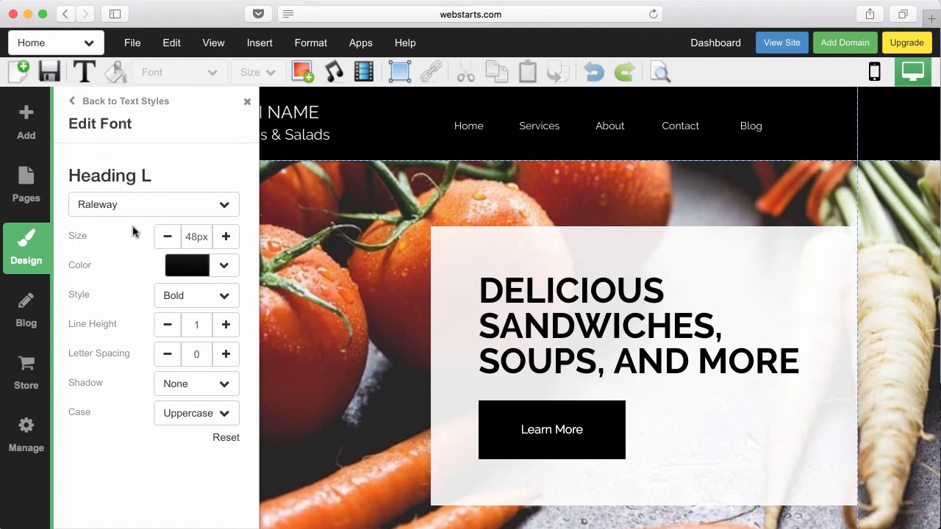
# - Review the Hyperlinks text style settings, then go back to Text Styles
pyautogui.click(87, 100)
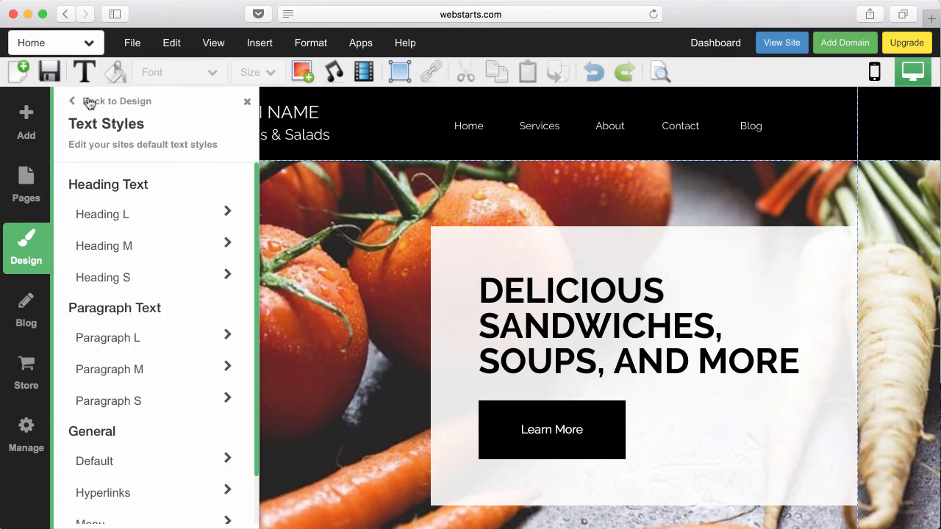
pyautogui.scroll(-2, 111, 445)
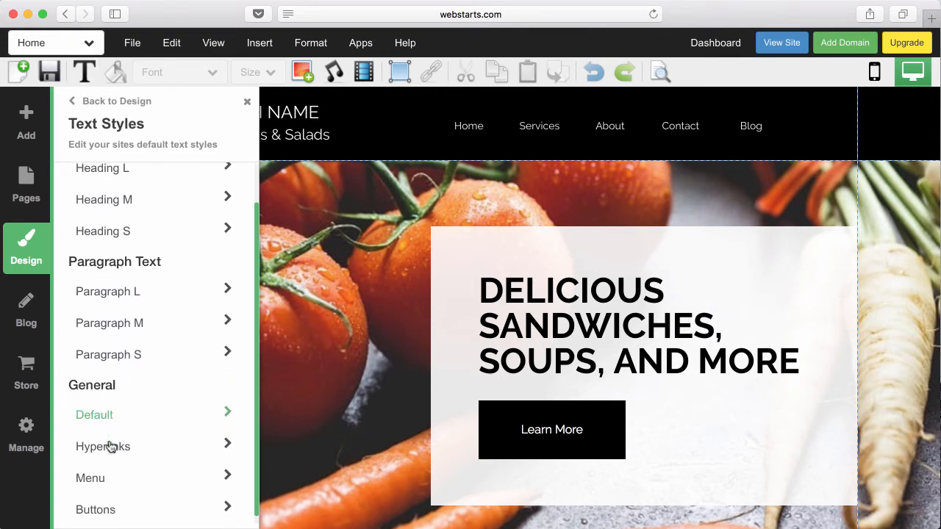
pyautogui.click(110, 439)
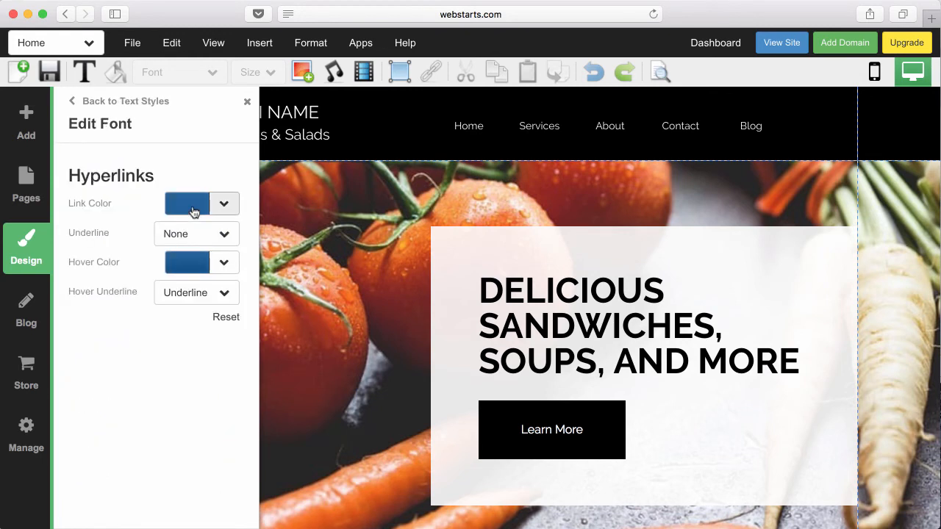
pyautogui.click(148, 107)
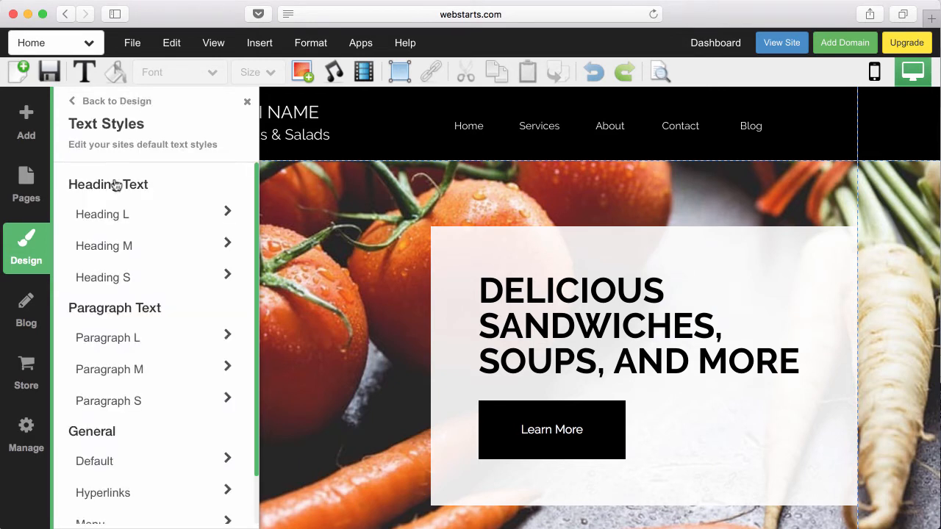
# - Apply the pink colour palette from the site's Colors options
pyautogui.click(45, 259)
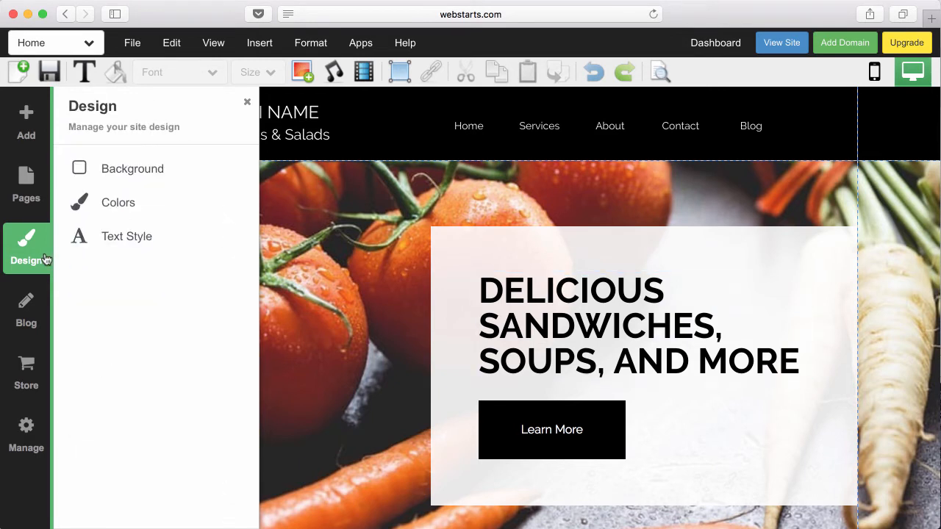
pyautogui.click(107, 205)
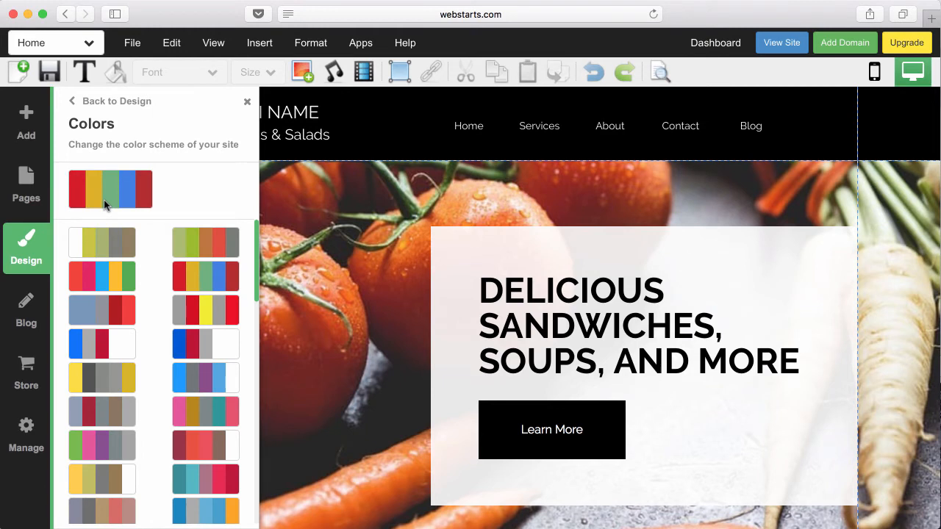
pyautogui.scroll(-10, 168, 339)
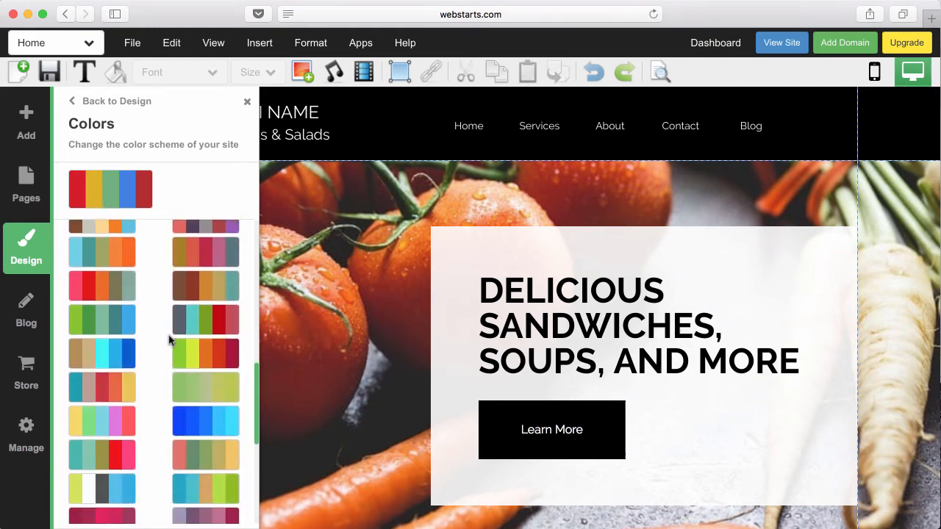
pyautogui.scroll(-5, 168, 338)
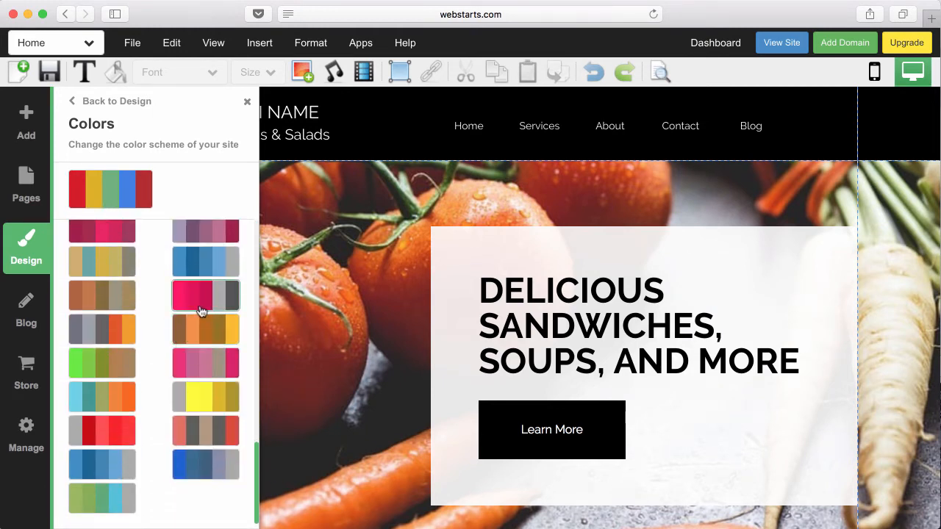
pyautogui.click(201, 312)
# - Close Colors and open the Background Color palette for the hero's white text box
pyautogui.click(247, 102)
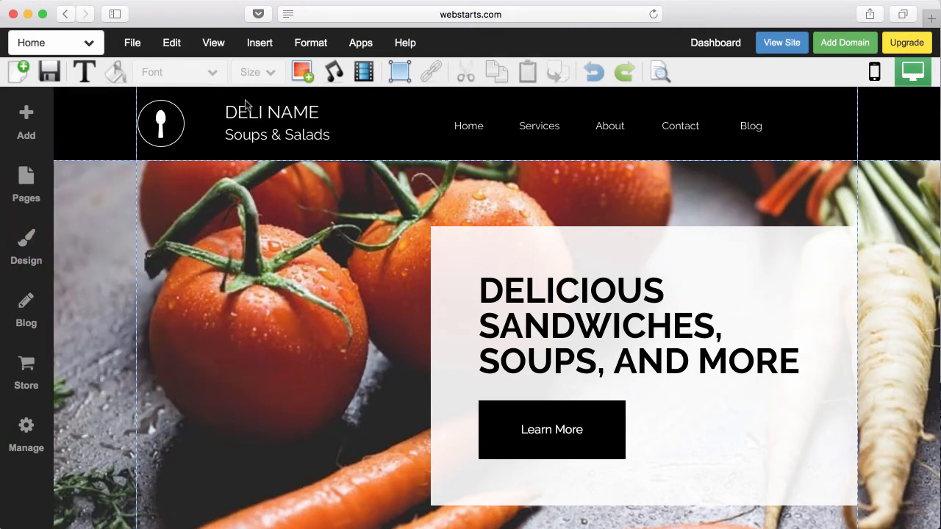
pyautogui.click(461, 265)
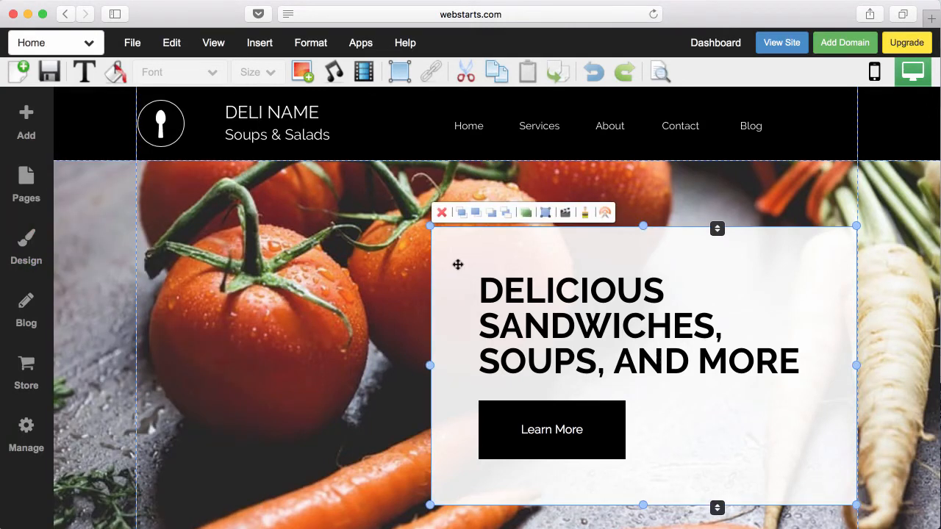
pyautogui.click(115, 72)
pyautogui.click(132, 103)
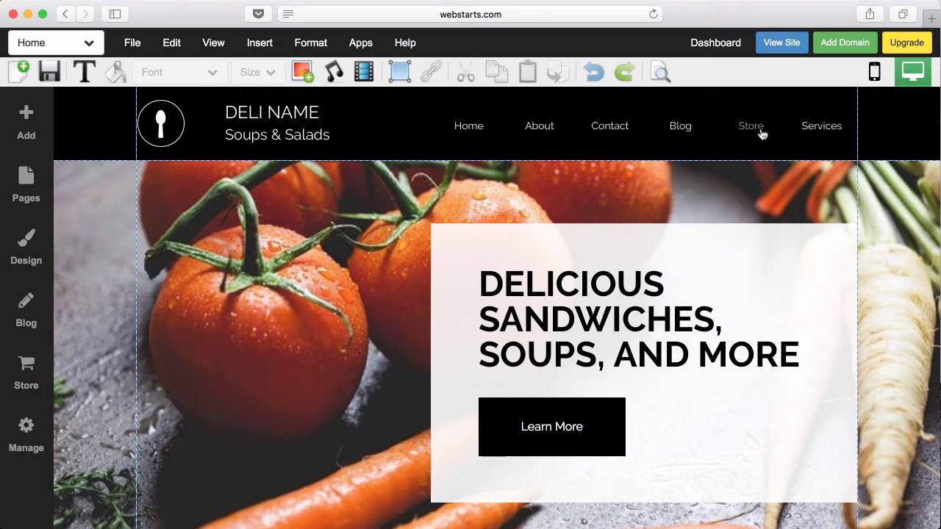
# - Go to the Store page, confirm store setup, and choose the FREE plan
pyautogui.click(73, 45)
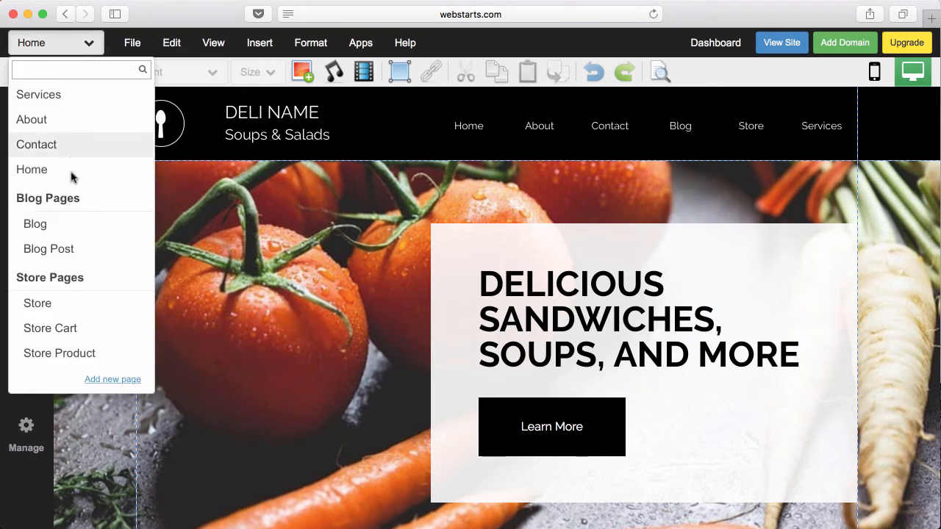
pyautogui.click(64, 303)
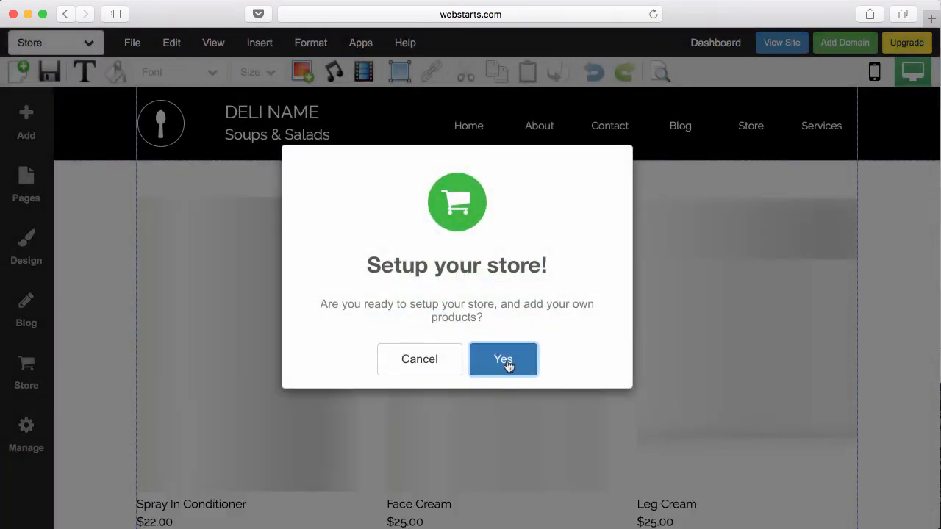
pyautogui.click(503, 360)
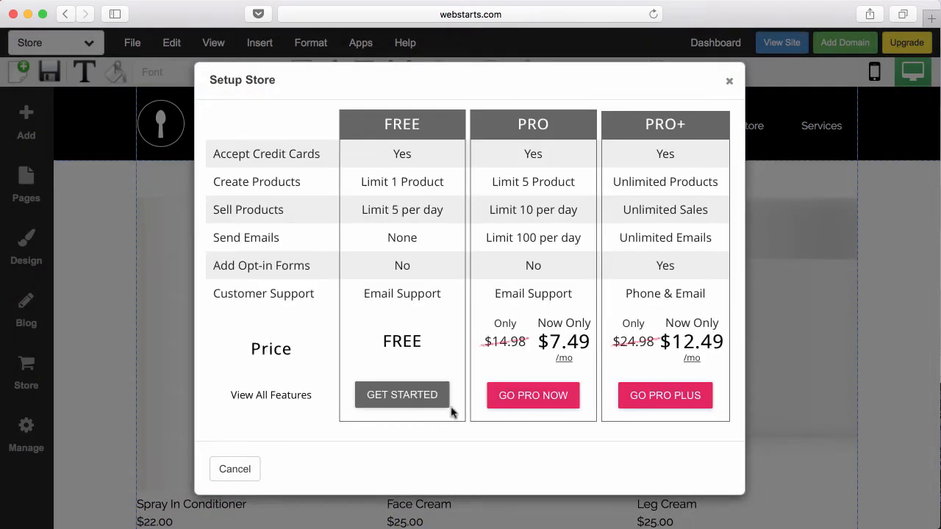
pyautogui.click(397, 401)
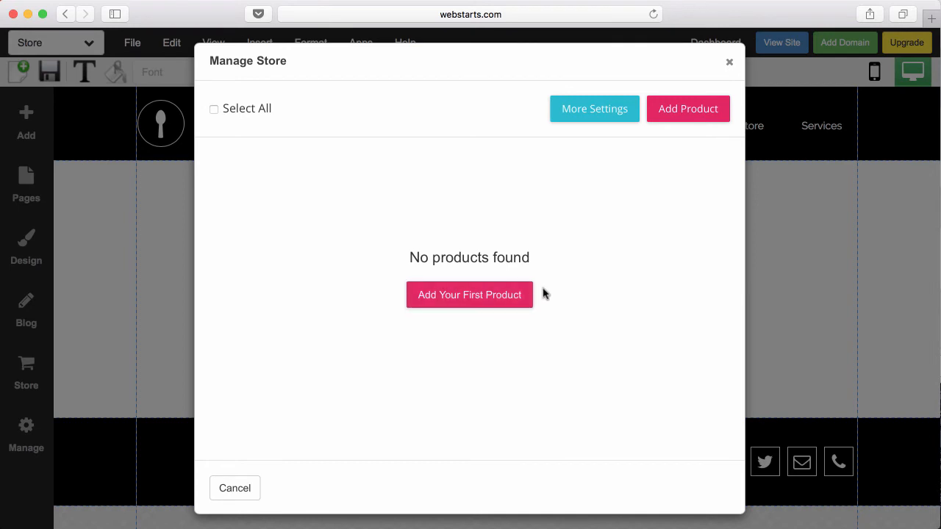
# - Add a first store product named 'WebStarts T-Shirt' at $20 and start its description 'WebStarts T-Shirt'
pyautogui.click(506, 298)
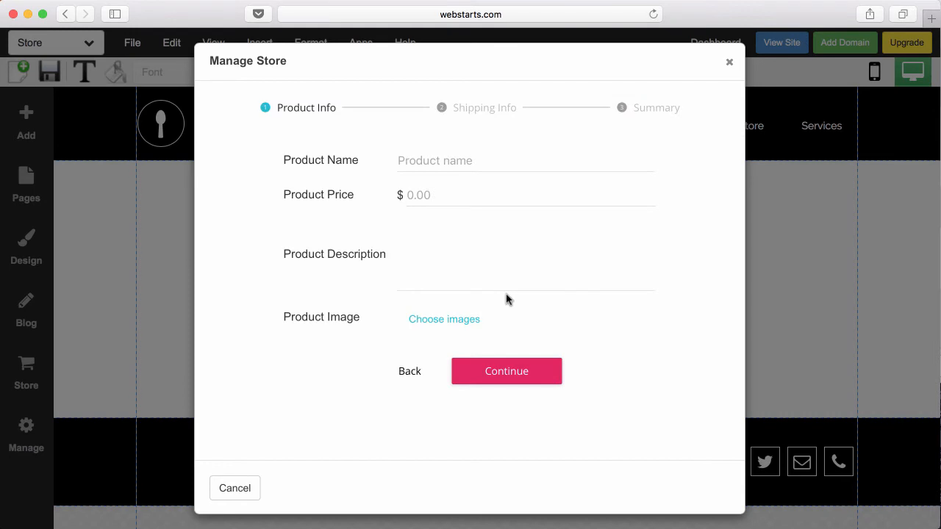
pyautogui.click(451, 155)
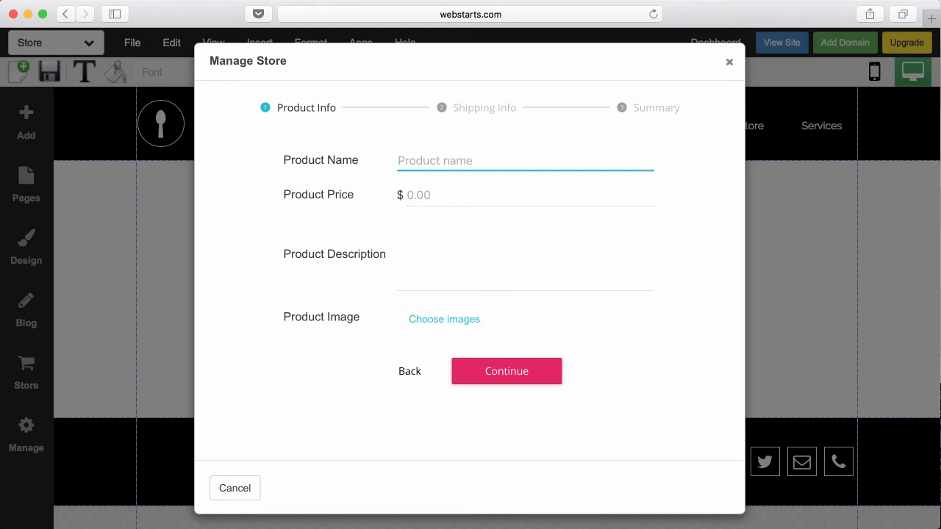
pyautogui.click(505, 213)
pyautogui.click(472, 161)
pyautogui.write('Web')
pyautogui.press('BackSpace')
pyautogui.press('BackSpace')
pyautogui.write('ebStarts ')
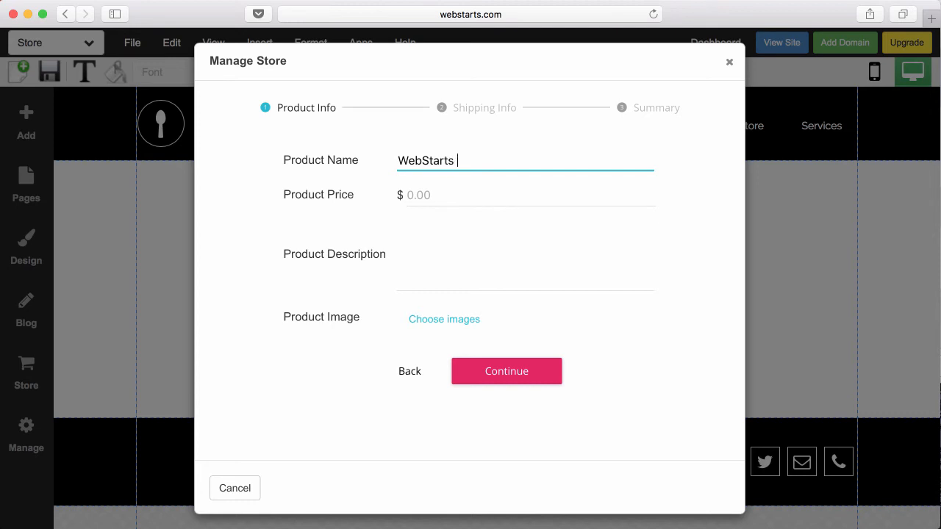
pyautogui.write('T-Shirt')
pyautogui.press('Tab')
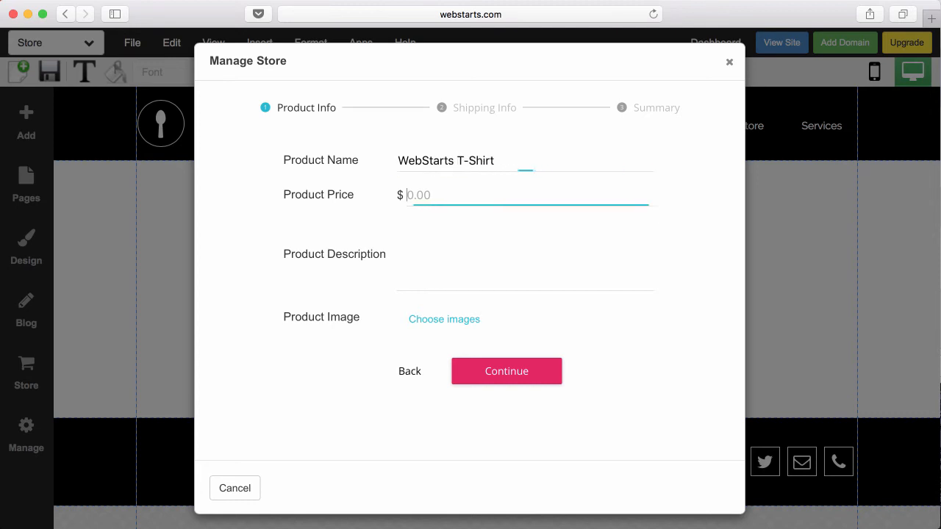
pyautogui.write('20')
pyautogui.press('Tab')
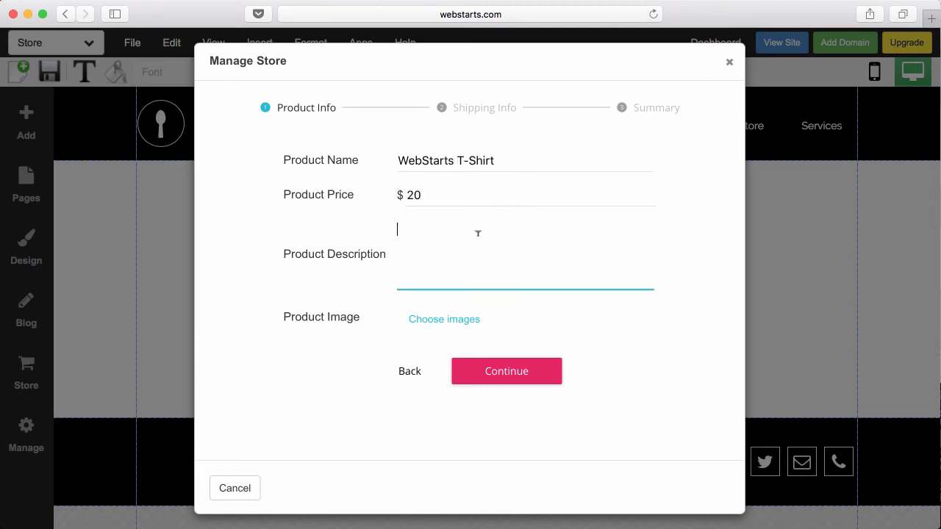
pyautogui.write('WebStarts T-Shirt')
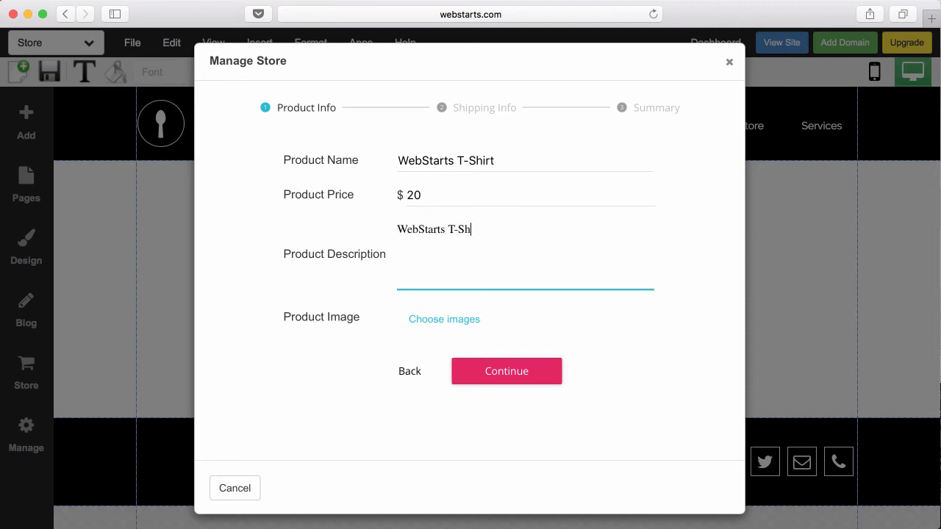
# - Upload the green T-shirt picture from the computer and attach it as the product image
pyautogui.click(464, 323)
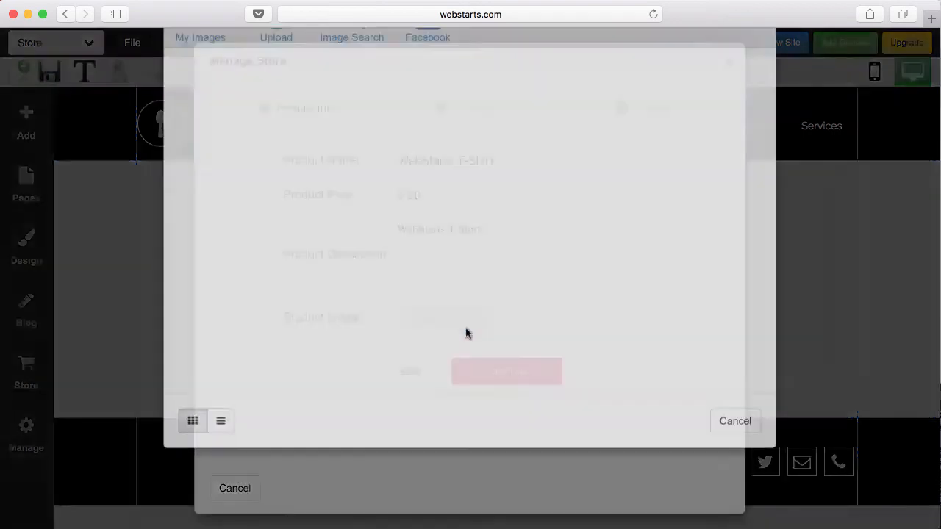
pyautogui.click(291, 83)
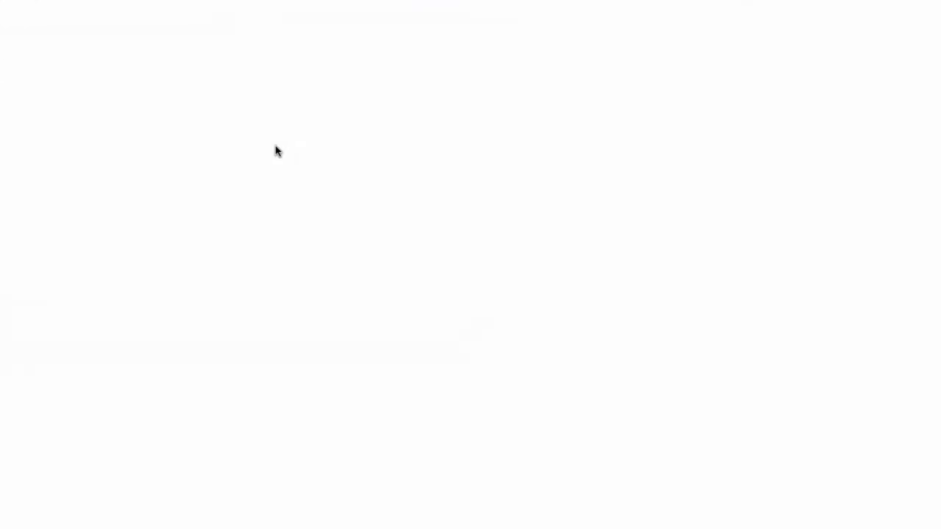
pyautogui.doubleClick(761, 519)
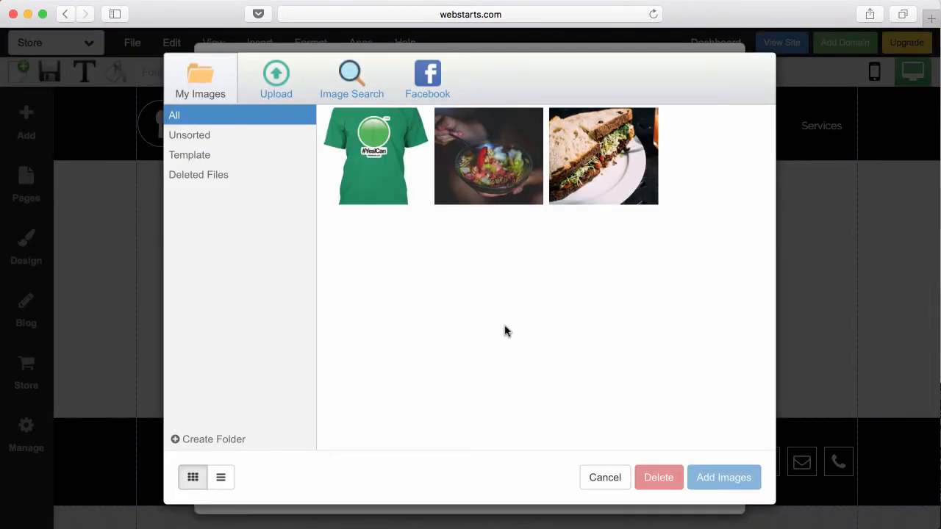
pyautogui.click(375, 155)
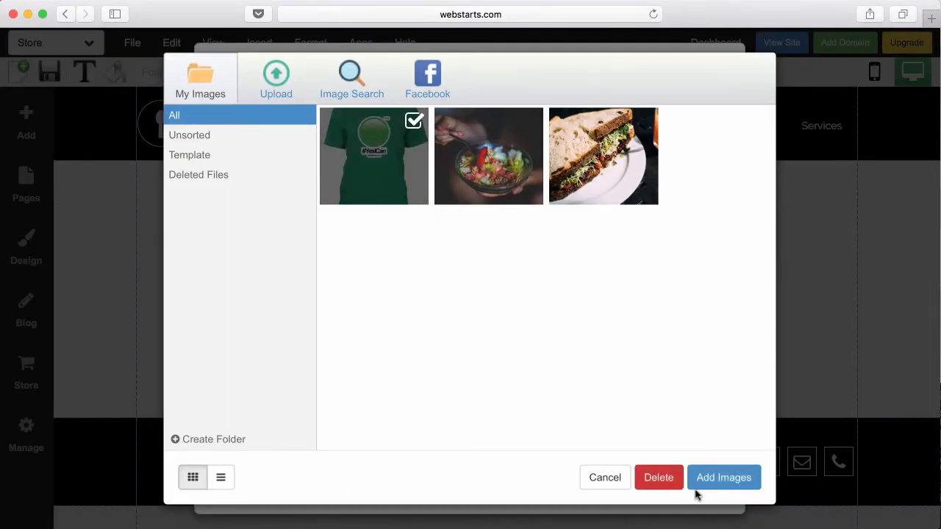
pyautogui.click(723, 478)
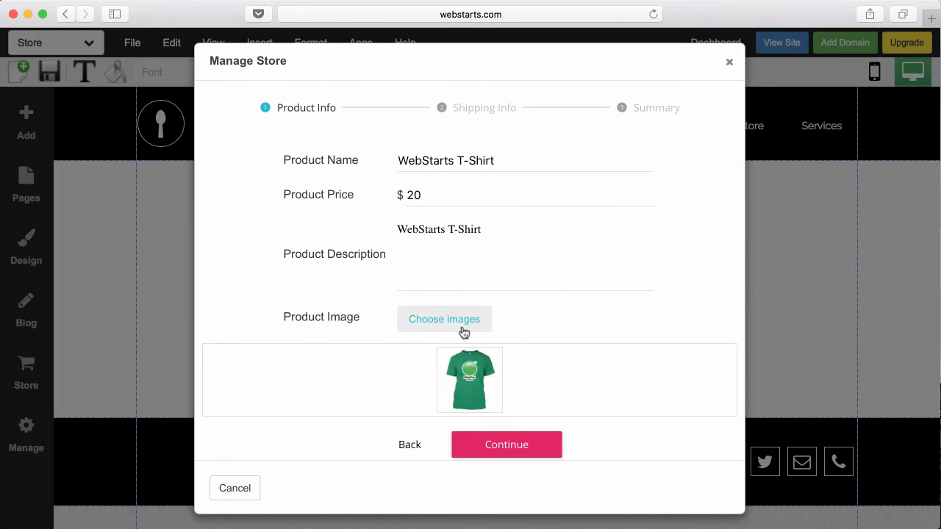
# - Mark the T-shirt as shippable with a 1 lb weight, create it, and close the store manager
pyautogui.click(531, 450)
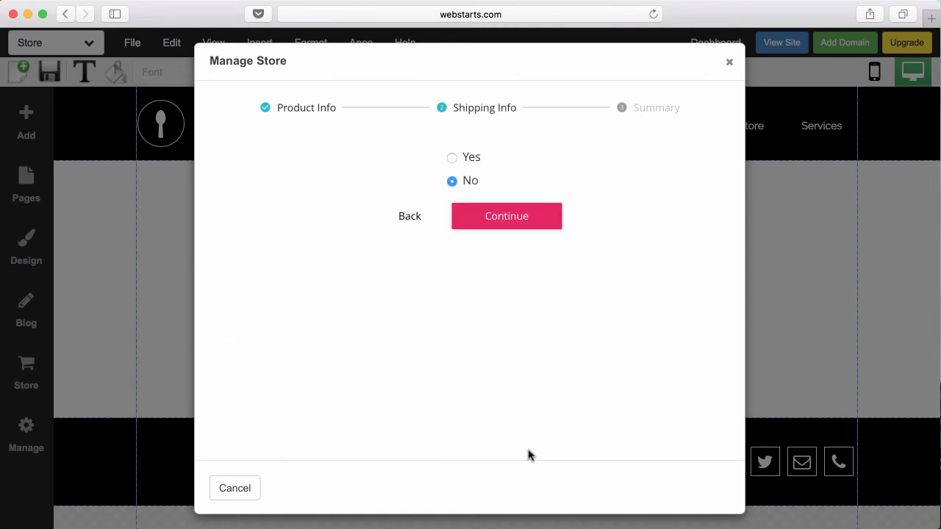
pyautogui.click(452, 158)
pyautogui.doubleClick(484, 207)
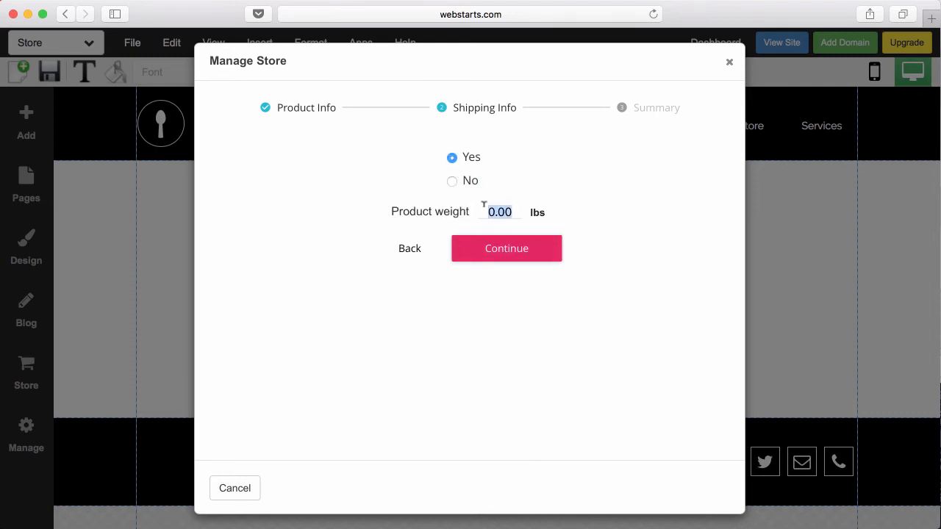
pyautogui.write('1')
pyautogui.click(496, 248)
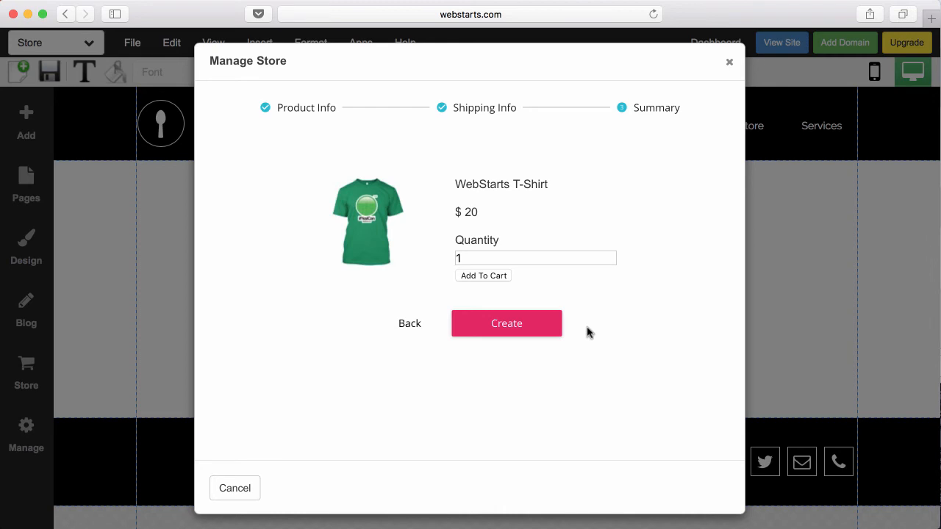
pyautogui.click(530, 333)
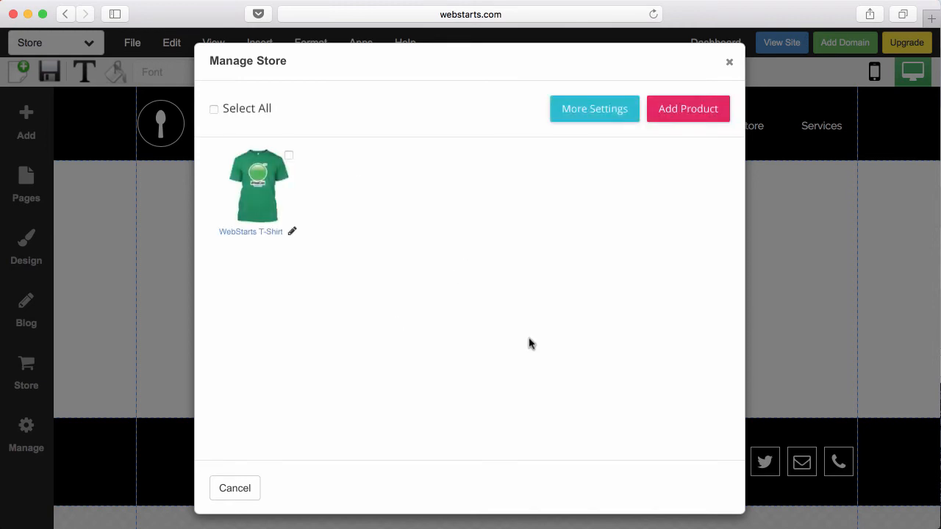
pyautogui.click(730, 62)
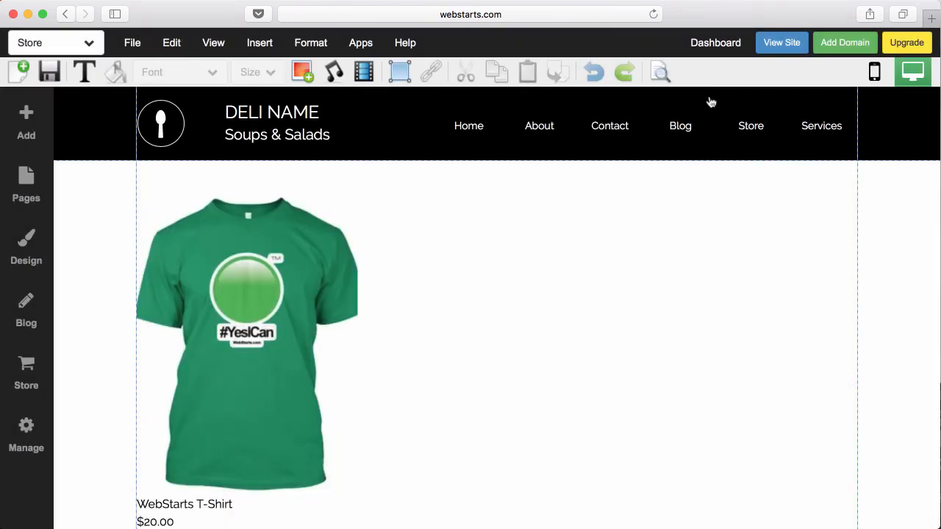
# - Save the store page and open the live site in a new tab
pyautogui.click(52, 74)
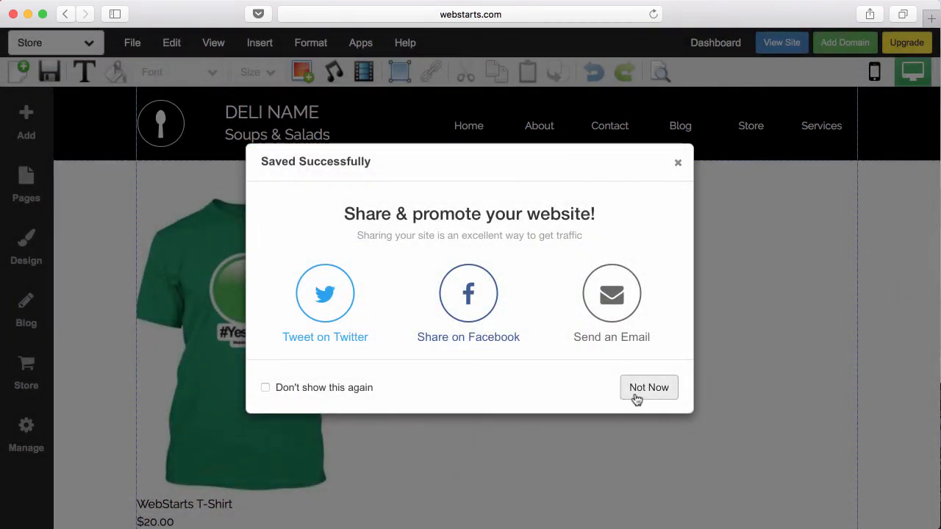
pyautogui.click(637, 397)
pyautogui.click(783, 42)
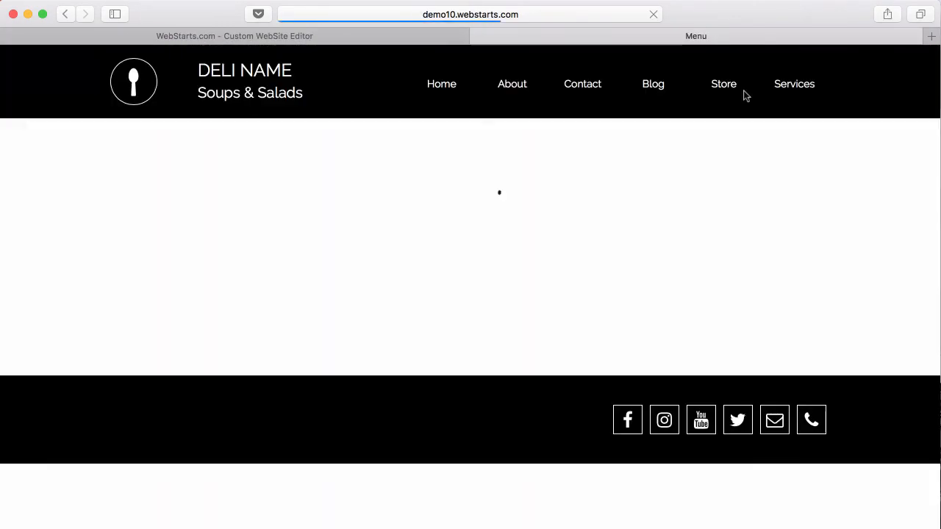
# - On the live Store page, add the T-shirt to the cart and reach checkout, then close that tab
pyautogui.click(731, 88)
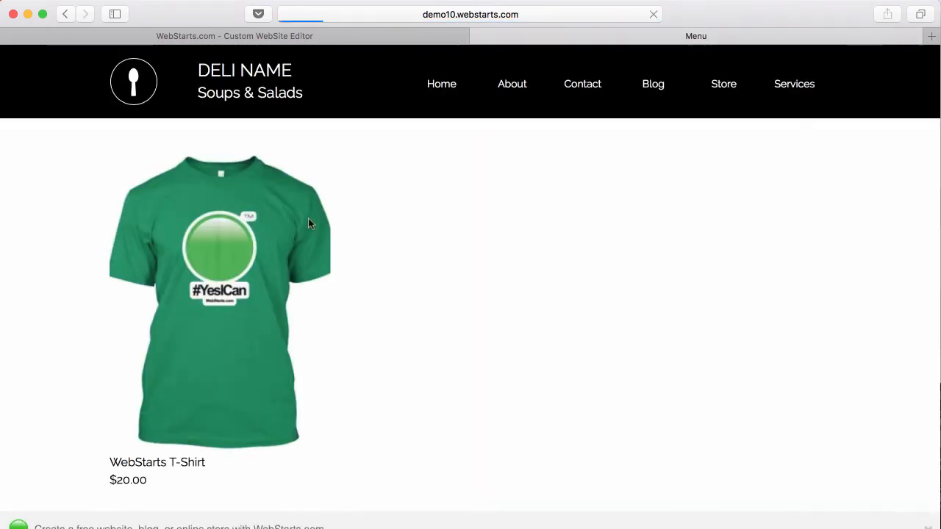
pyautogui.click(308, 218)
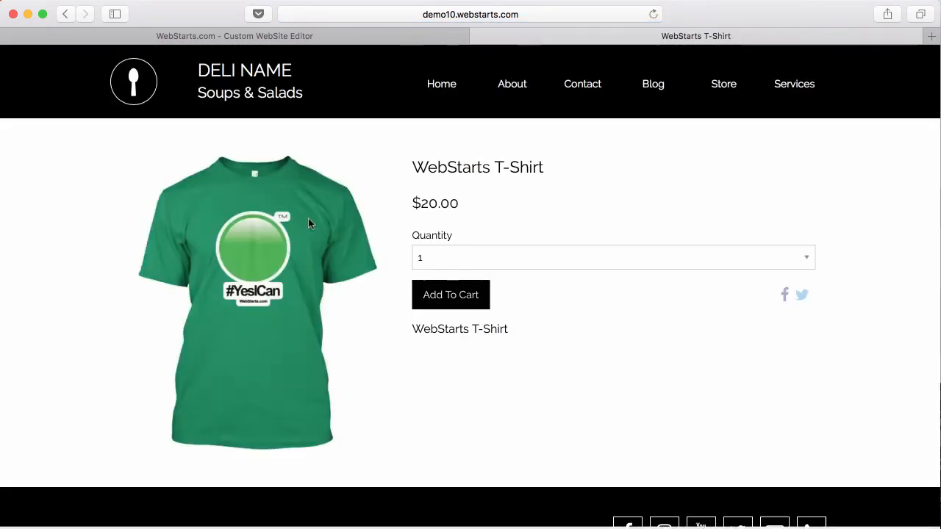
pyautogui.click(454, 303)
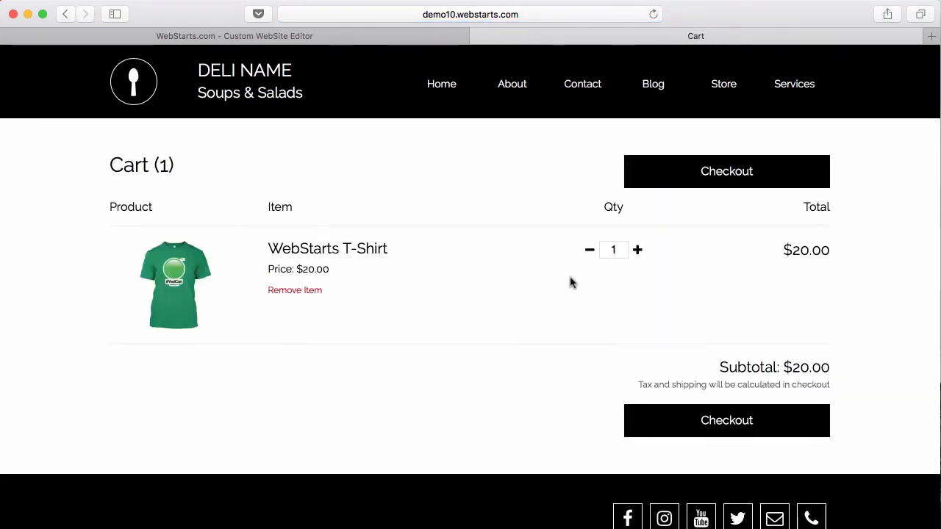
pyautogui.click(727, 170)
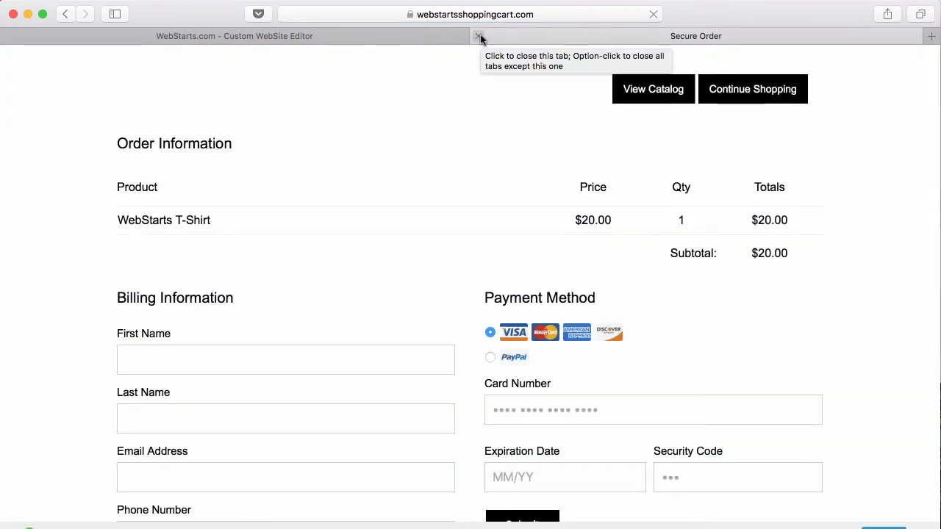
pyautogui.click(478, 36)
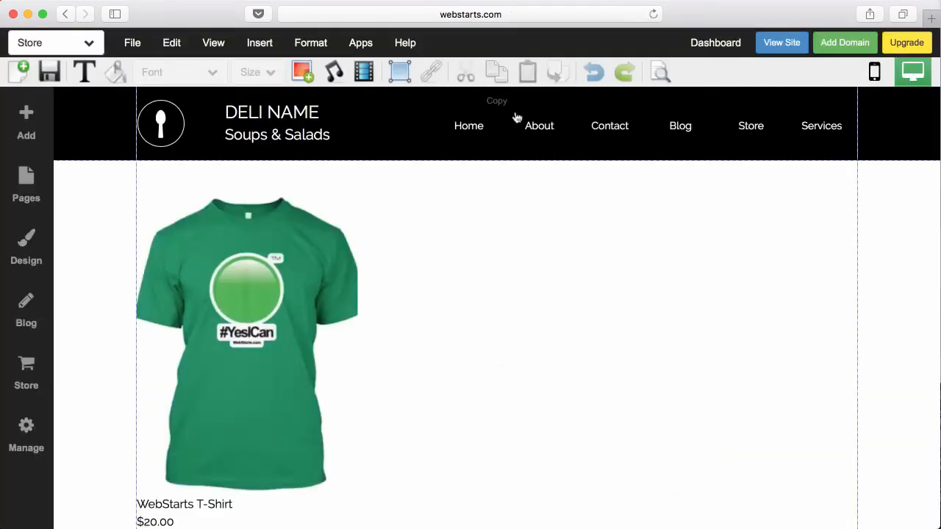
# - Set the store grid's Image Scaling to Fit and its Image Aspect Ratio to 1:1
pyautogui.click(284, 240)
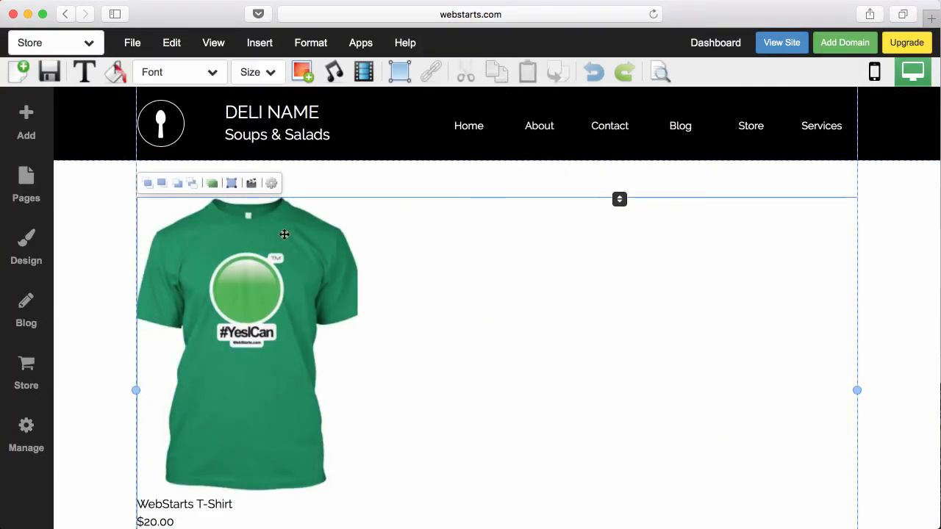
pyautogui.click(273, 184)
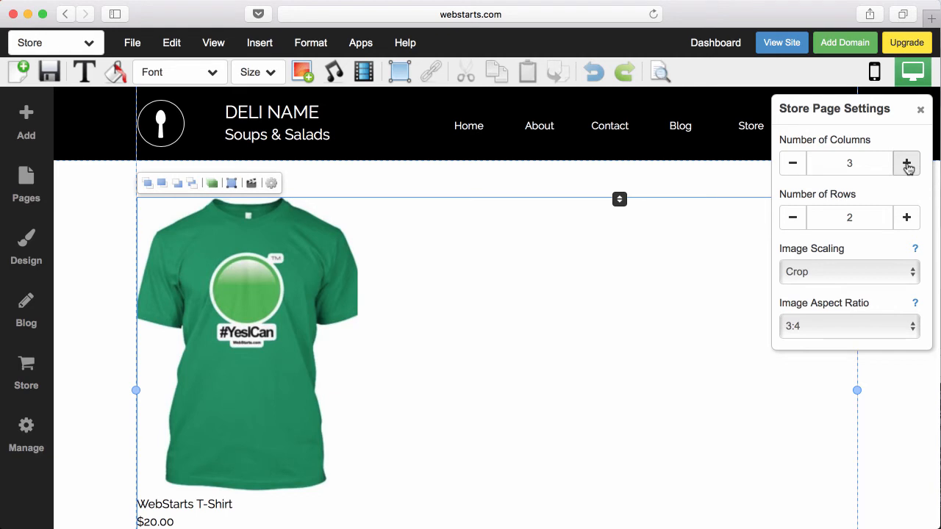
pyautogui.click(908, 268)
pyautogui.click(862, 297)
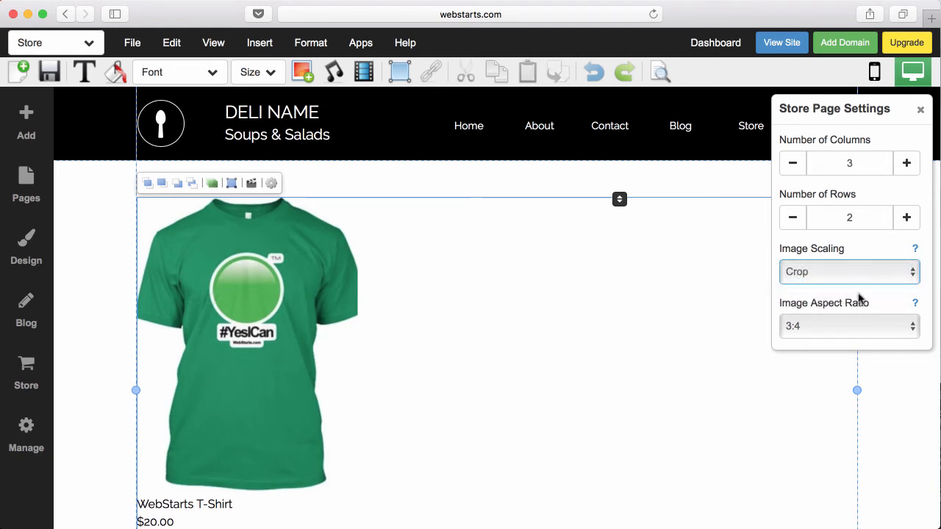
pyautogui.click(866, 276)
pyautogui.click(853, 290)
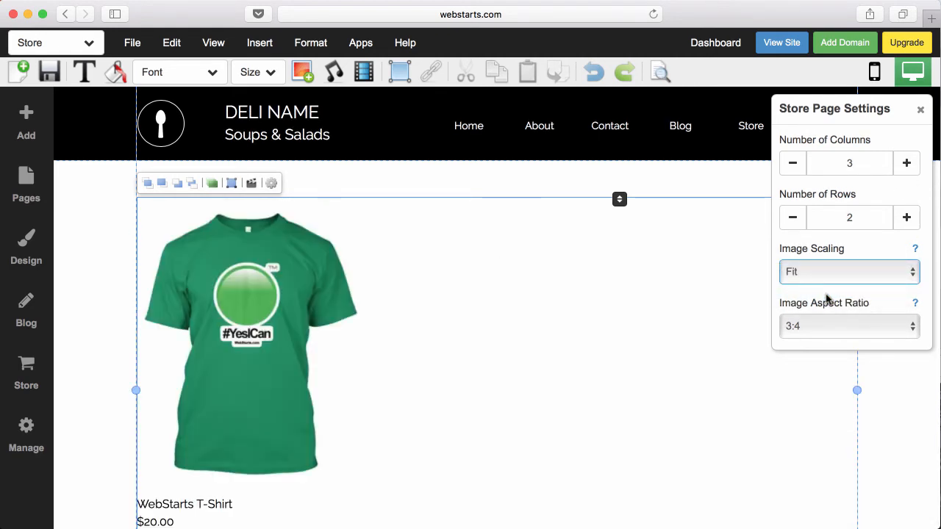
pyautogui.click(831, 333)
pyautogui.click(827, 322)
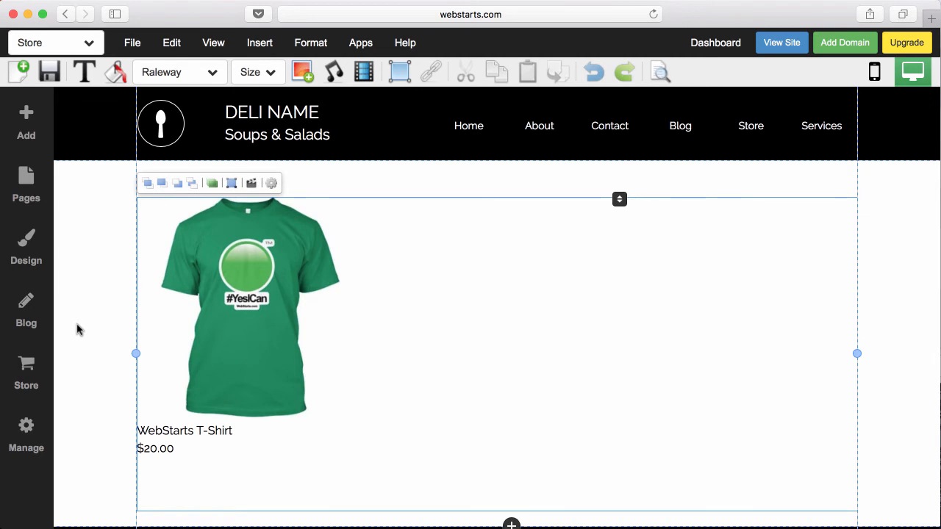
pyautogui.click(38, 369)
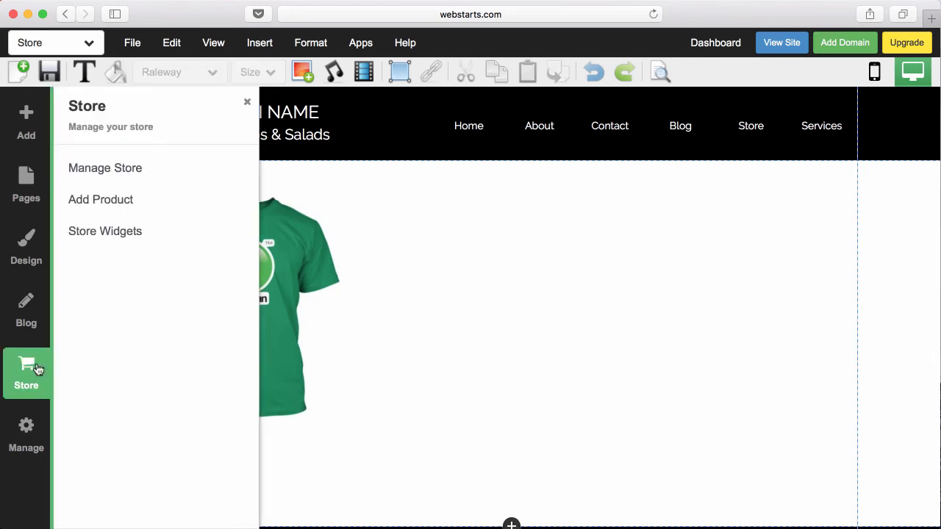
# - Browse the Shopping Cart's extra settings, product list and cart settings pages
pyautogui.click(102, 177)
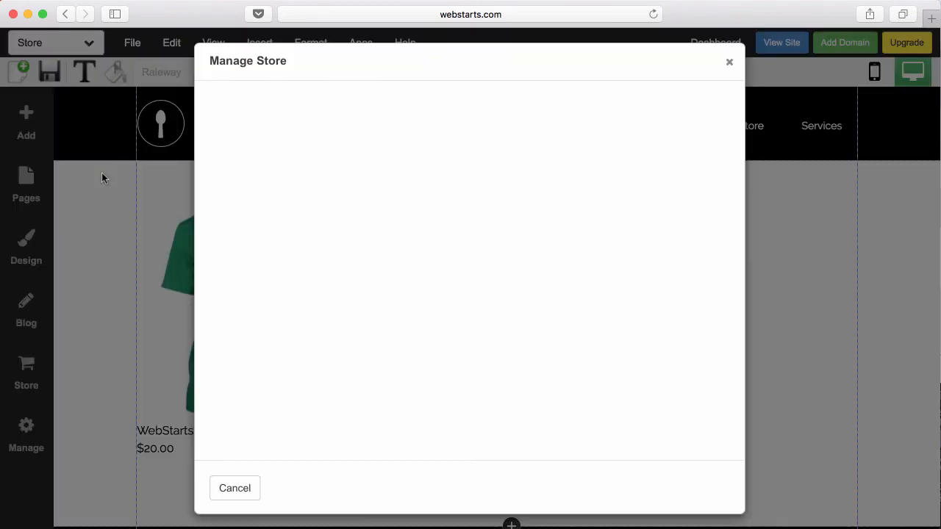
pyautogui.click(572, 120)
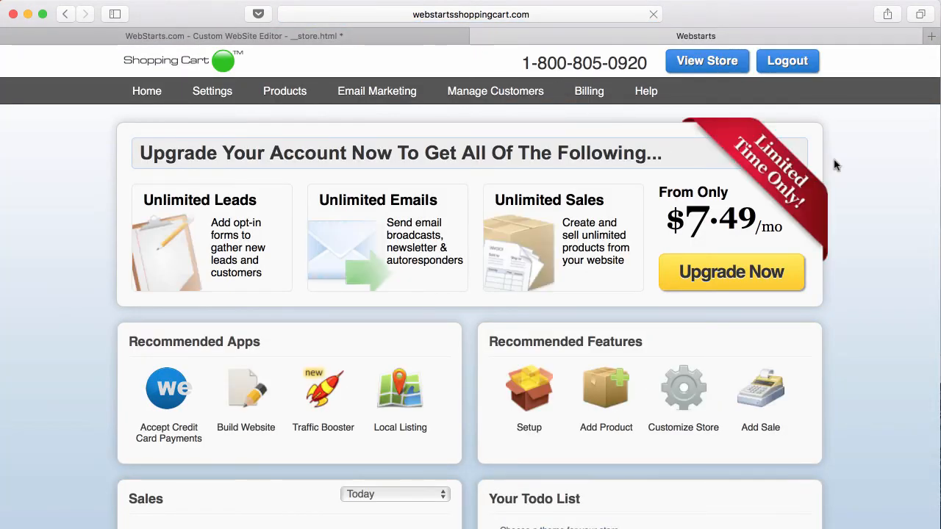
pyautogui.scroll(-2, 831, 184)
pyautogui.scroll(2, 831, 189)
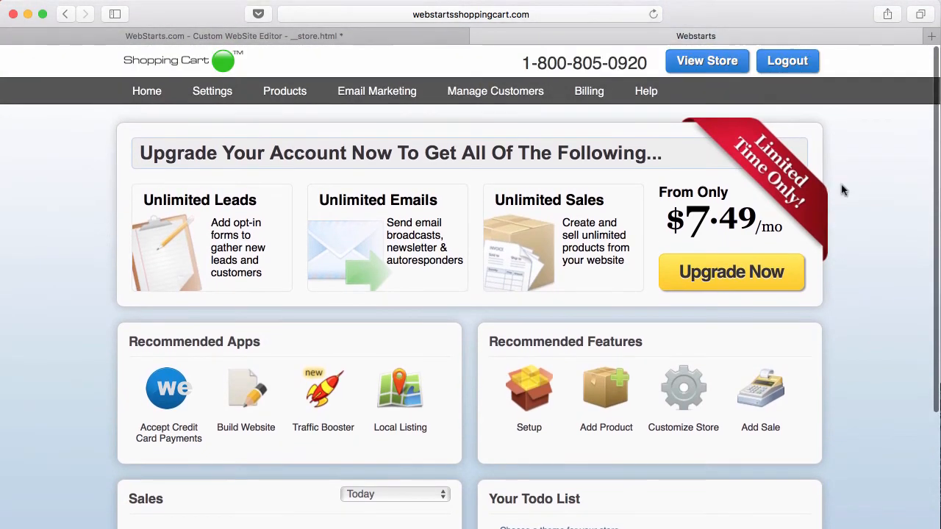
pyautogui.click(311, 90)
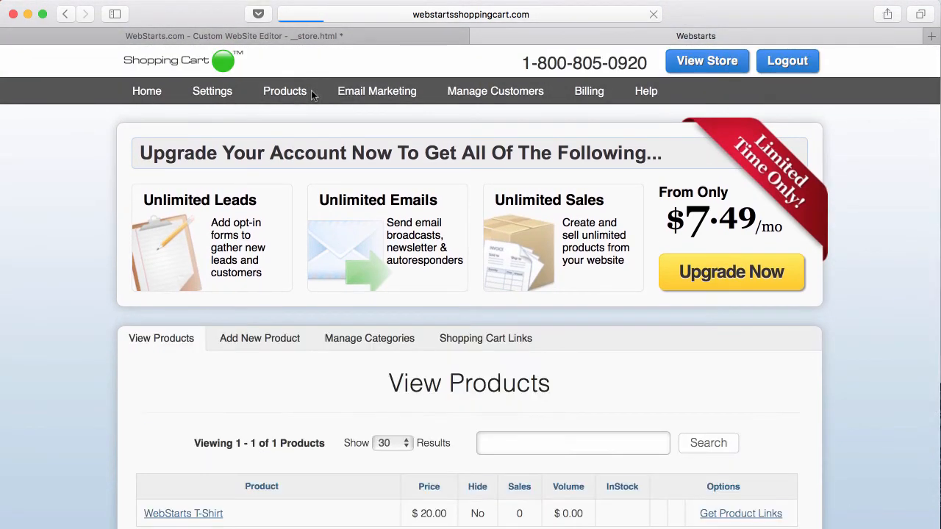
pyautogui.scroll(-4, 379, 331)
pyautogui.scroll(4, 379, 332)
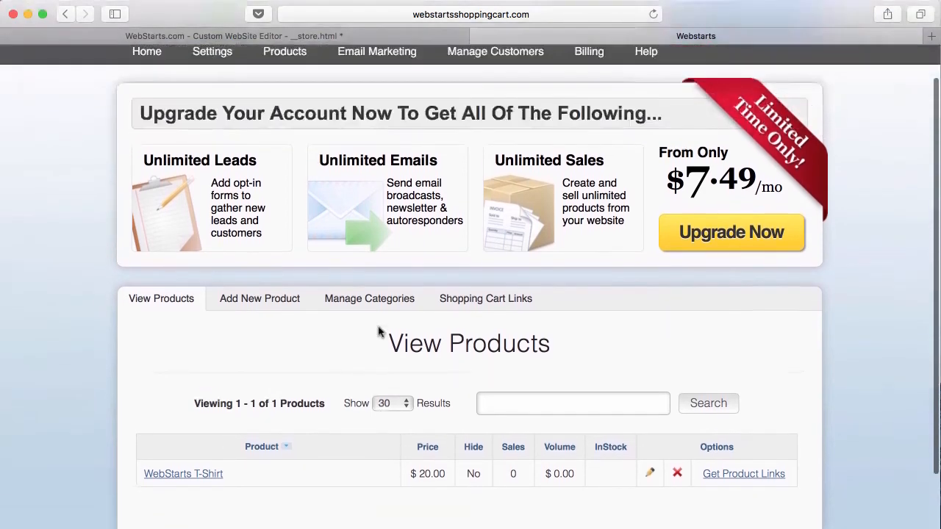
pyautogui.click(236, 90)
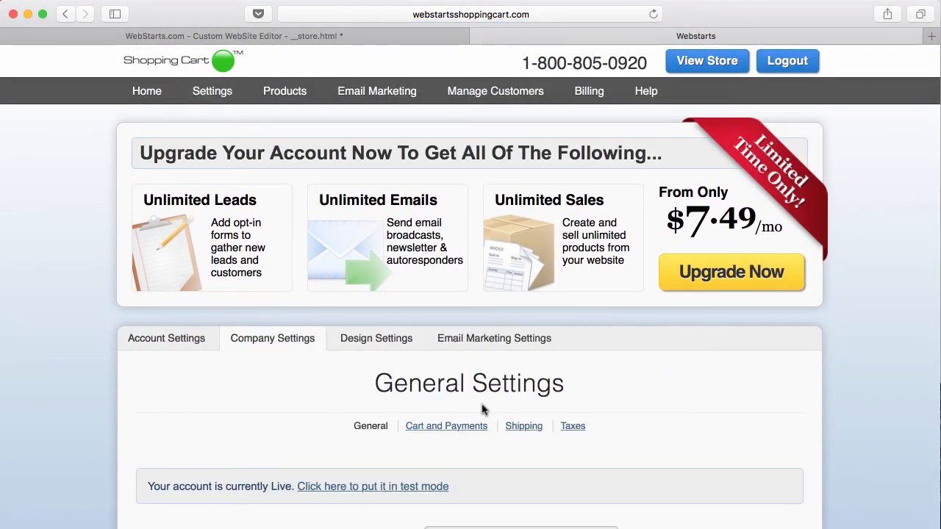
pyautogui.scroll(-5, 483, 409)
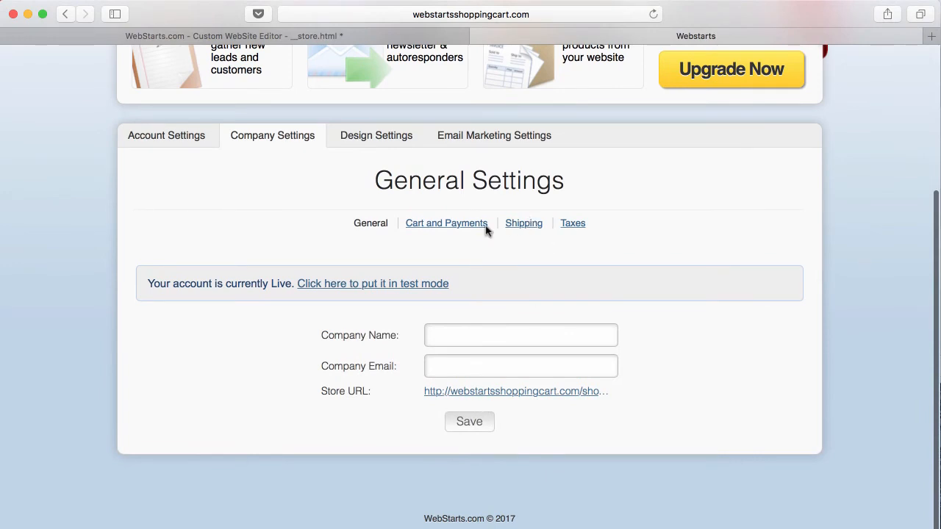
pyautogui.scroll(2, 454, 236)
pyautogui.scroll(4, 448, 246)
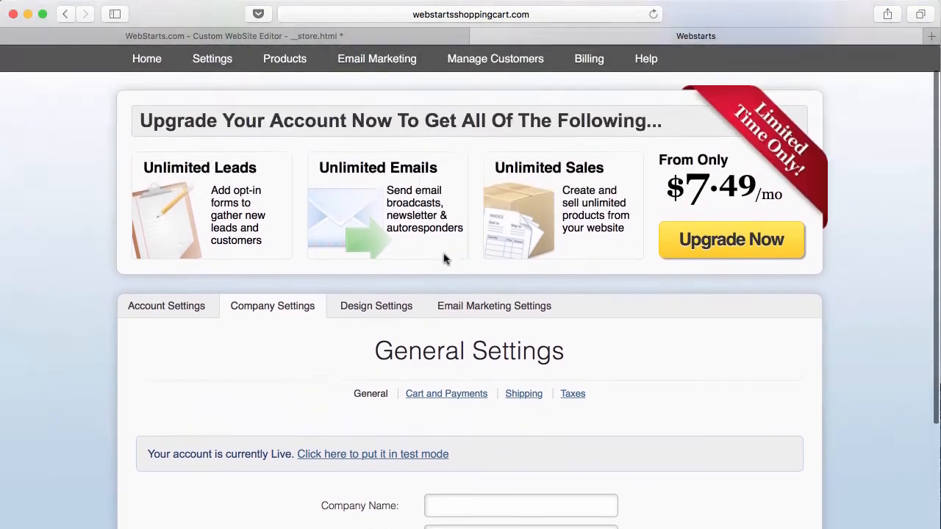
pyautogui.scroll(1, 203, 327)
# - Look over the account settings and the store's home dashboard, then view its orders
pyautogui.click(188, 343)
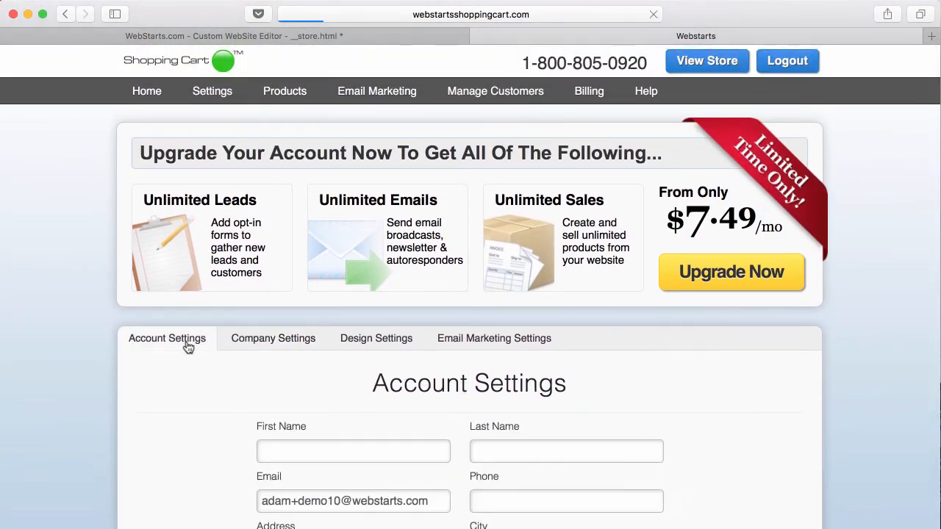
pyautogui.scroll(-6, 194, 346)
pyautogui.scroll(6, 195, 344)
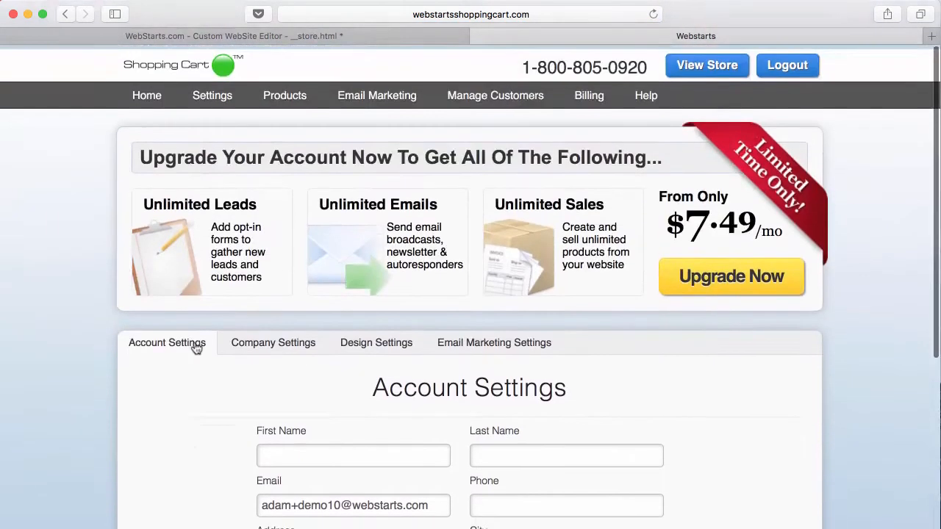
pyautogui.click(151, 101)
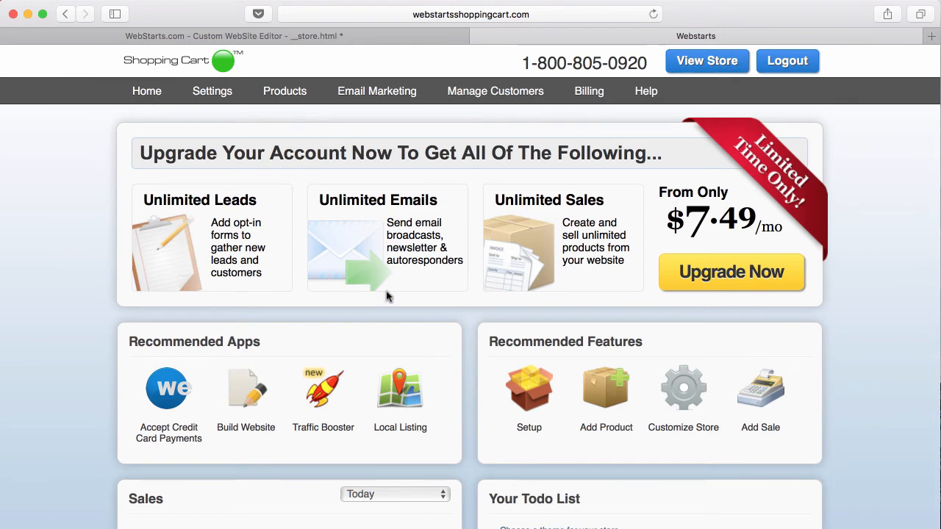
pyautogui.scroll(-4, 388, 309)
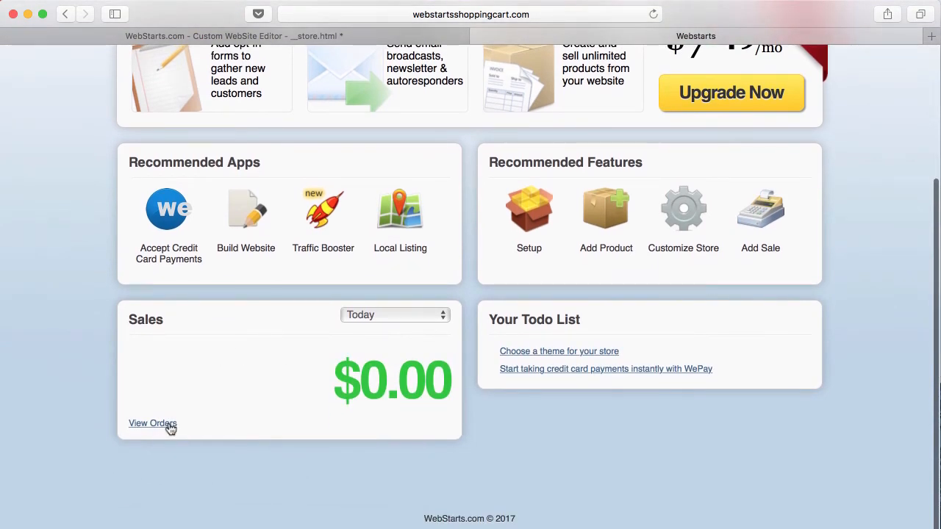
pyautogui.click(169, 425)
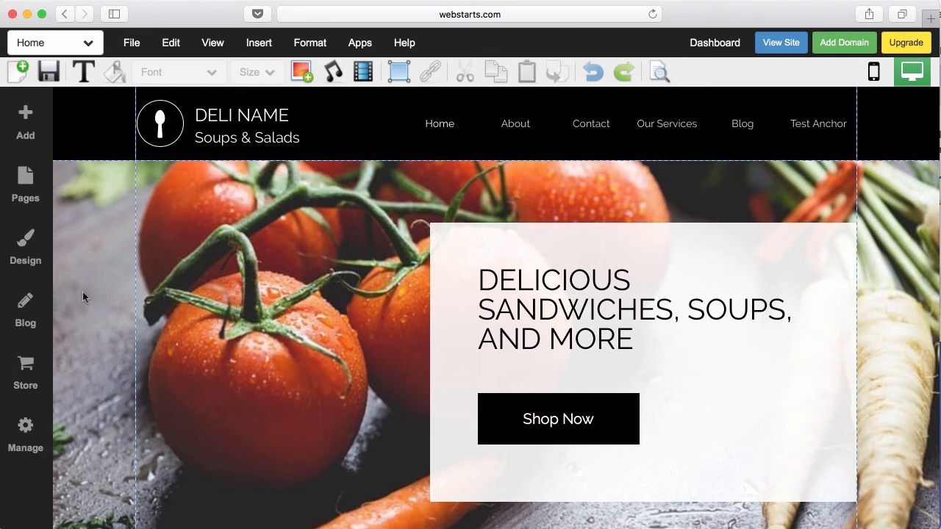
# - In the blog manager, glance at Second Blog Post, then start a new untitled post
pyautogui.click(29, 305)
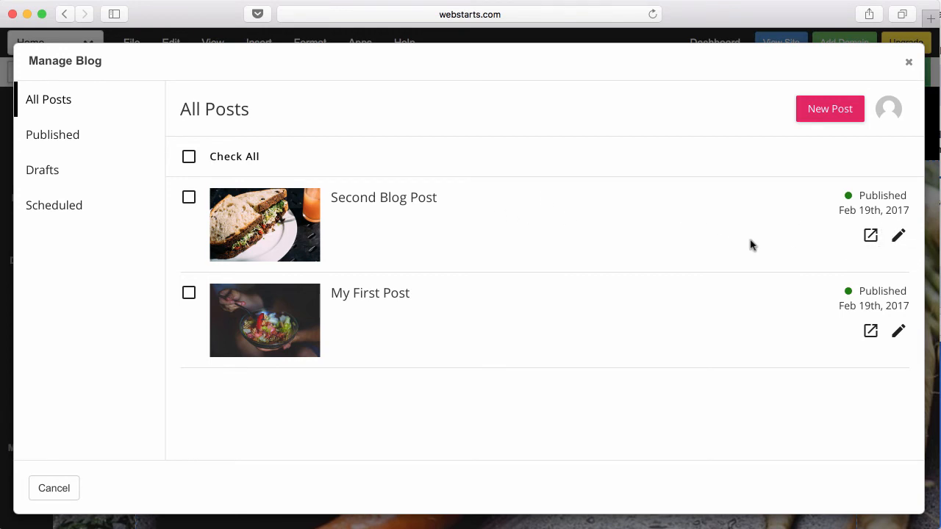
pyautogui.click(898, 236)
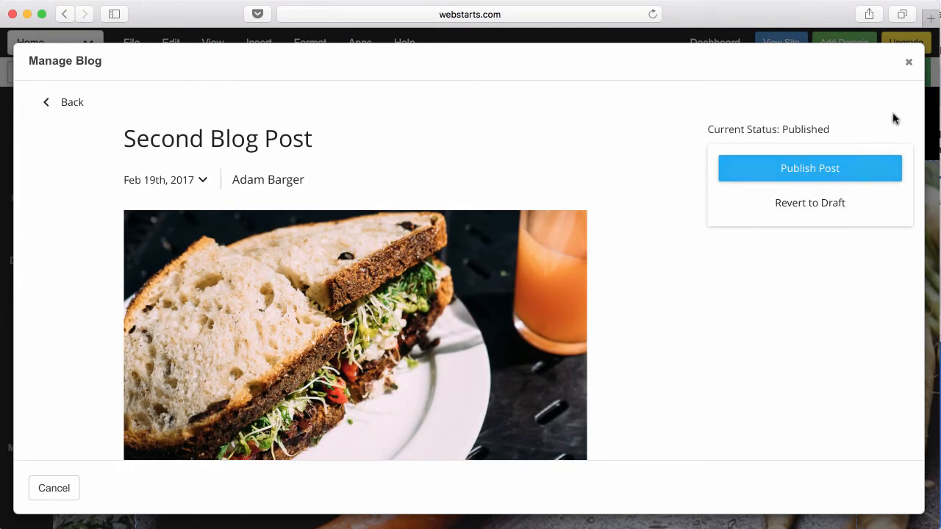
pyautogui.click(66, 103)
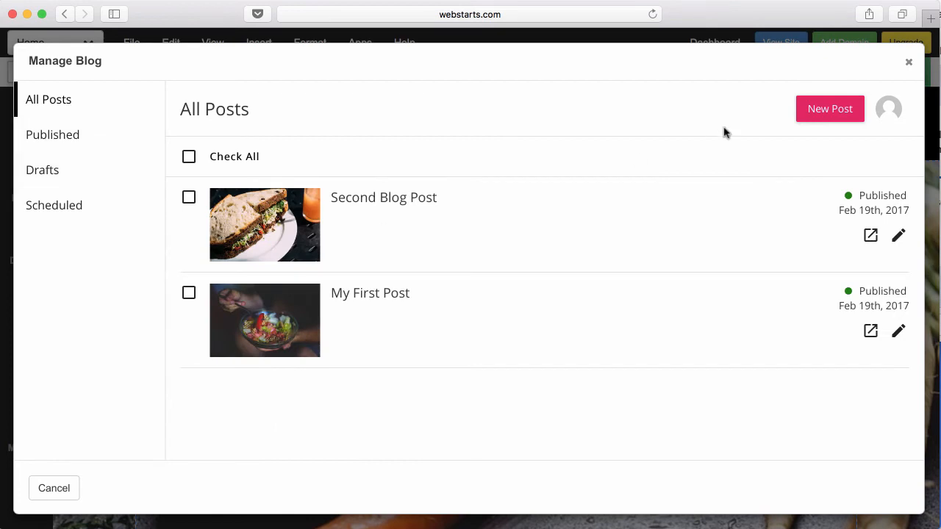
pyautogui.click(845, 113)
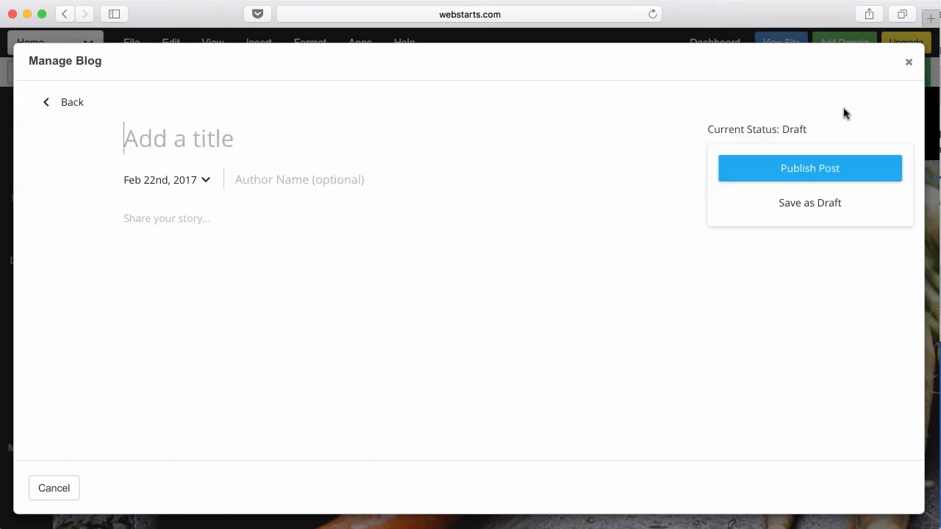
# - Title the new post 'Blog Title' and write 'Share your story' in its body
pyautogui.click(456, 129)
pyautogui.write('Blog Title')
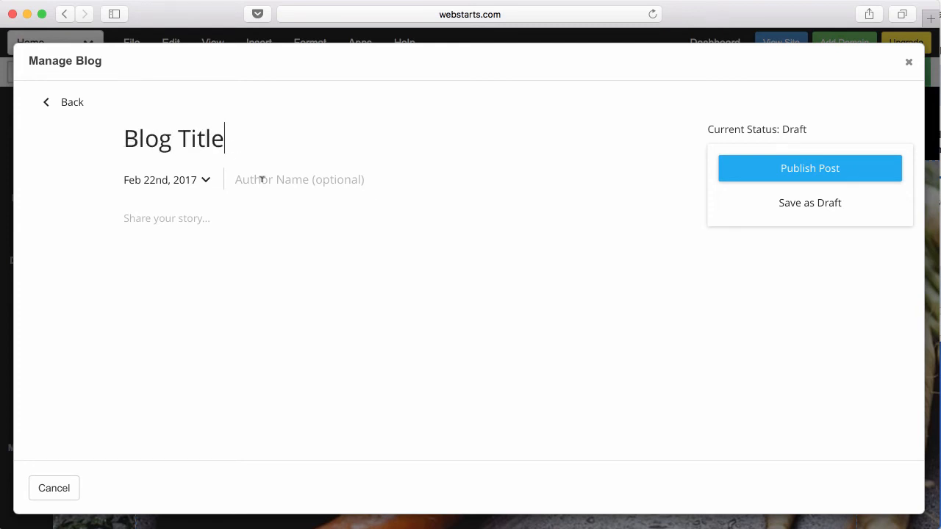
pyautogui.click(198, 209)
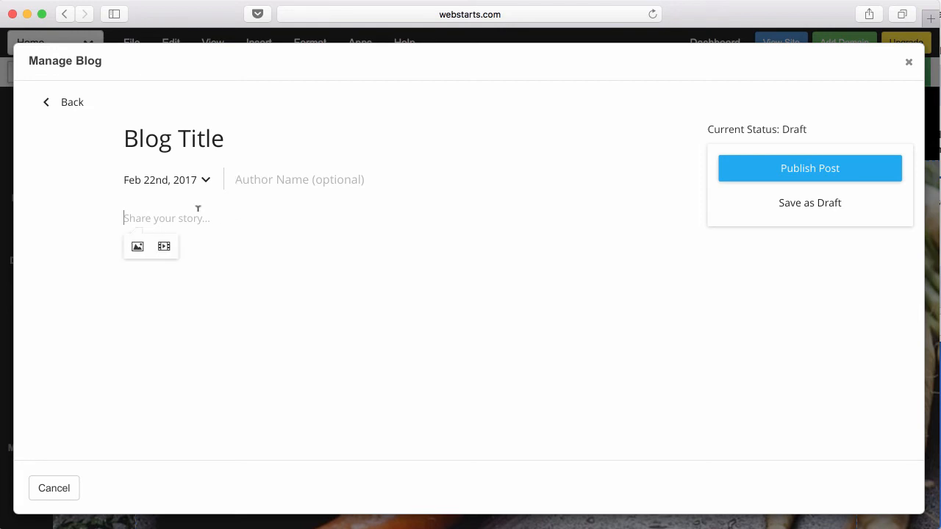
pyautogui.write('Share yo')
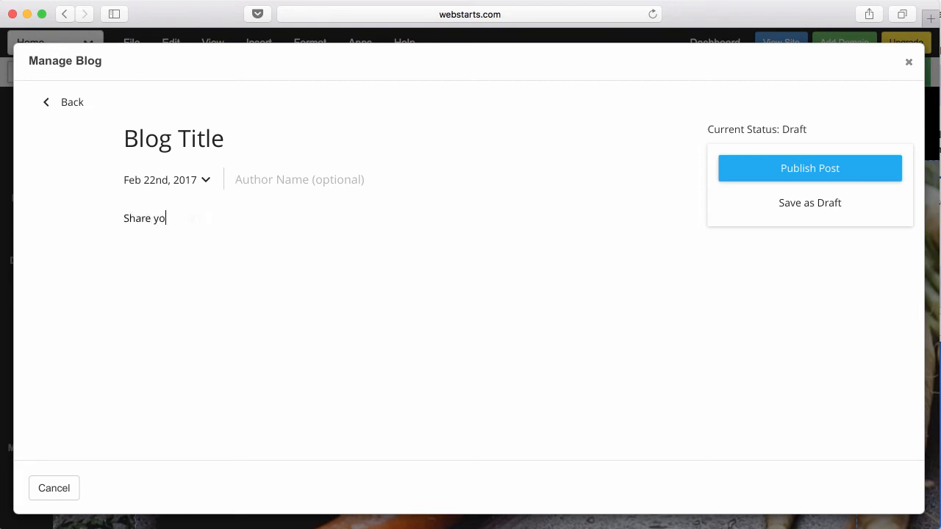
pyautogui.write('ur story')
pyautogui.press('Return')
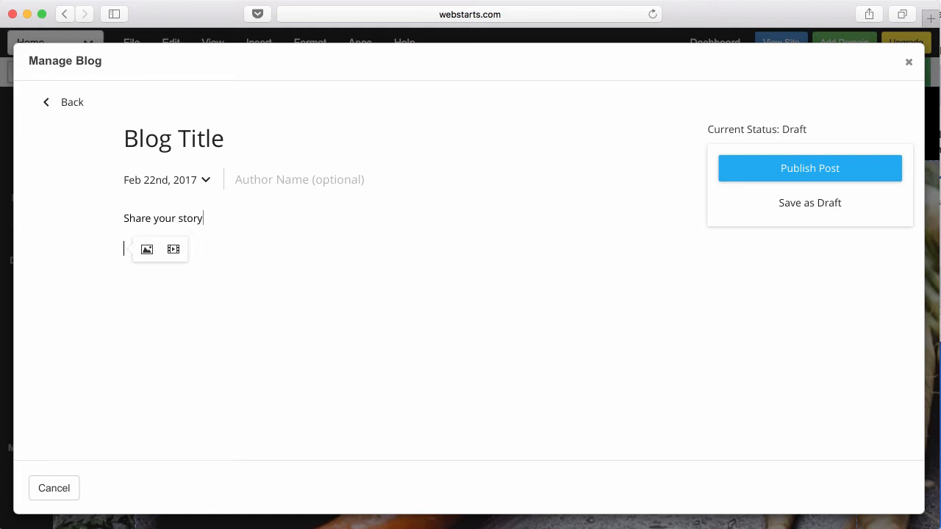
# - Insert the green T-shirt image into the post and publish it
pyautogui.click(144, 252)
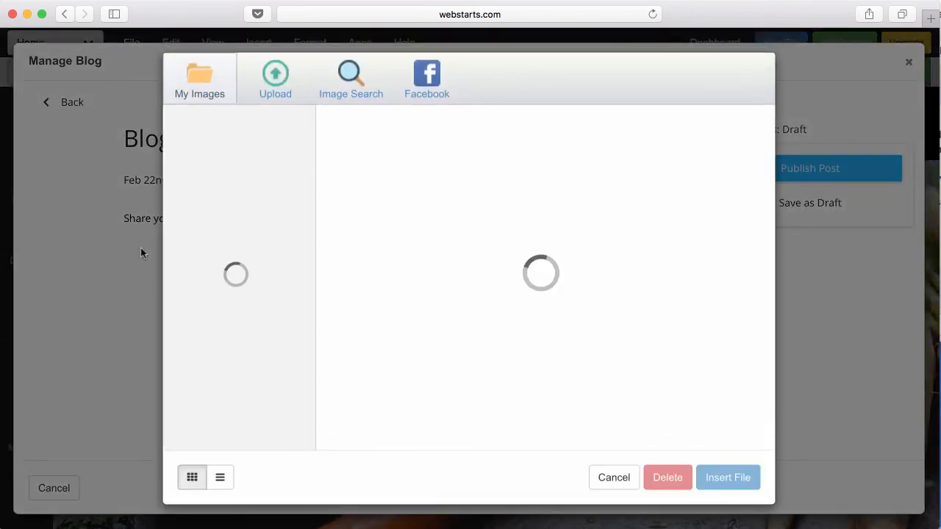
pyautogui.click(354, 172)
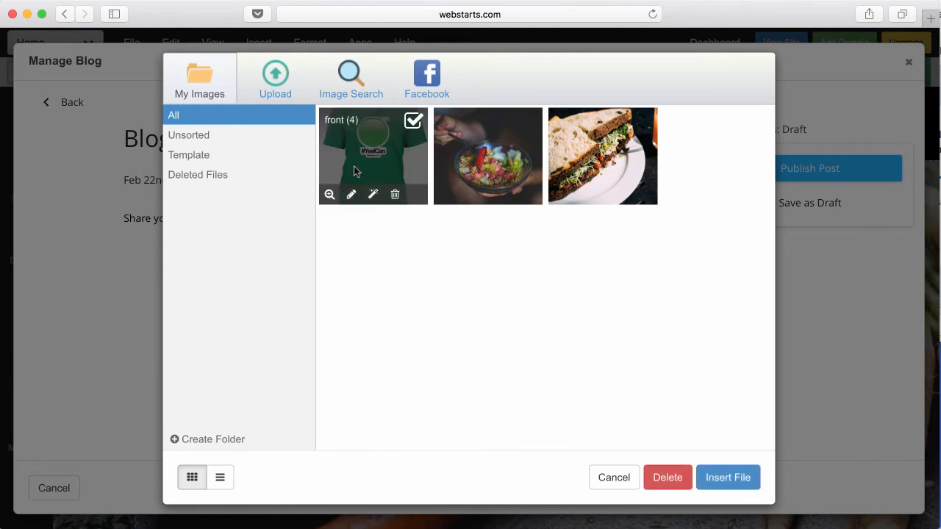
pyautogui.click(762, 480)
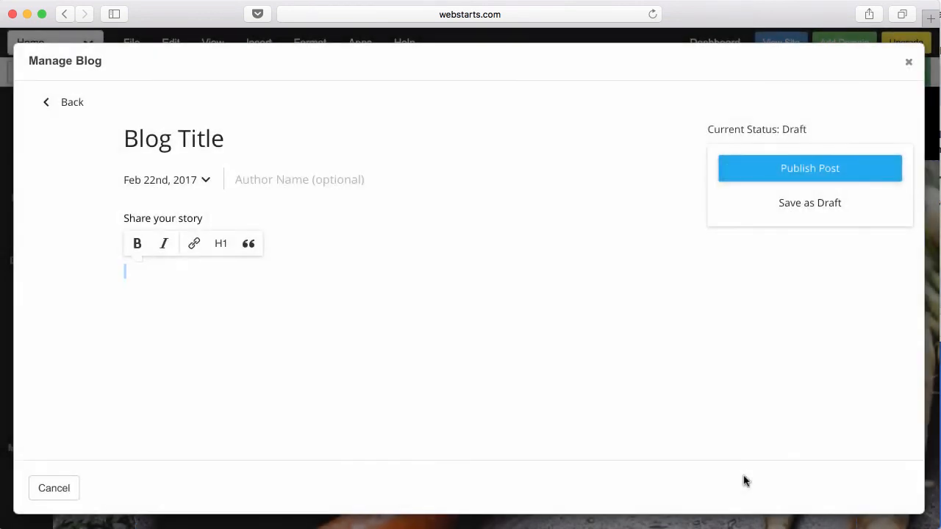
pyautogui.scroll(-10, 689, 424)
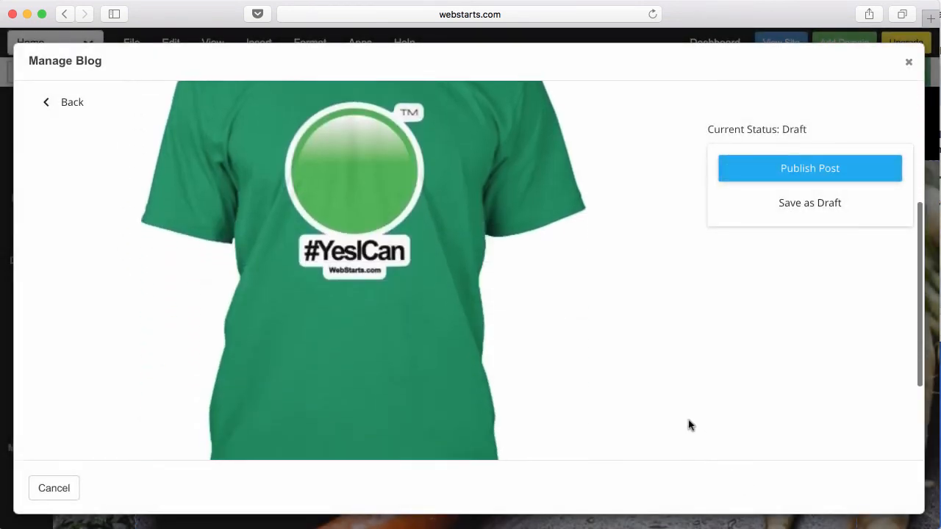
pyautogui.scroll(10, 689, 425)
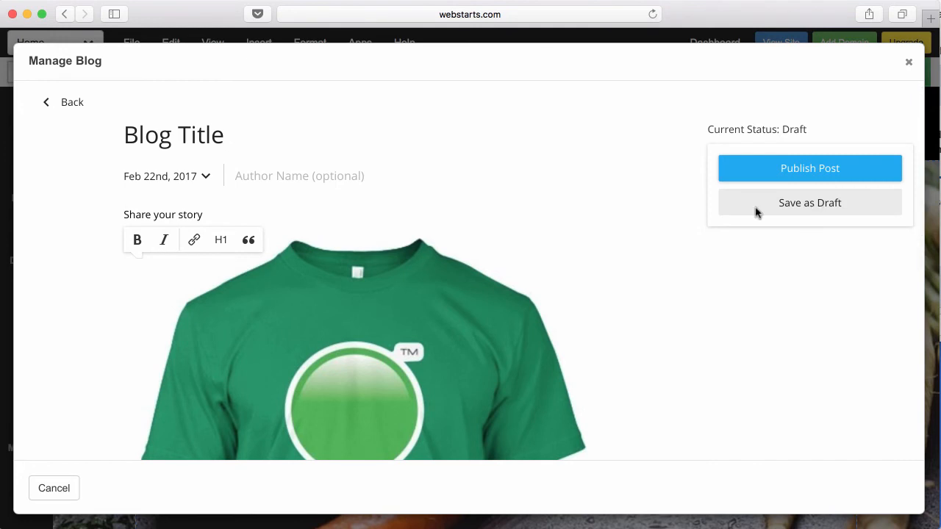
pyautogui.doubleClick(165, 214)
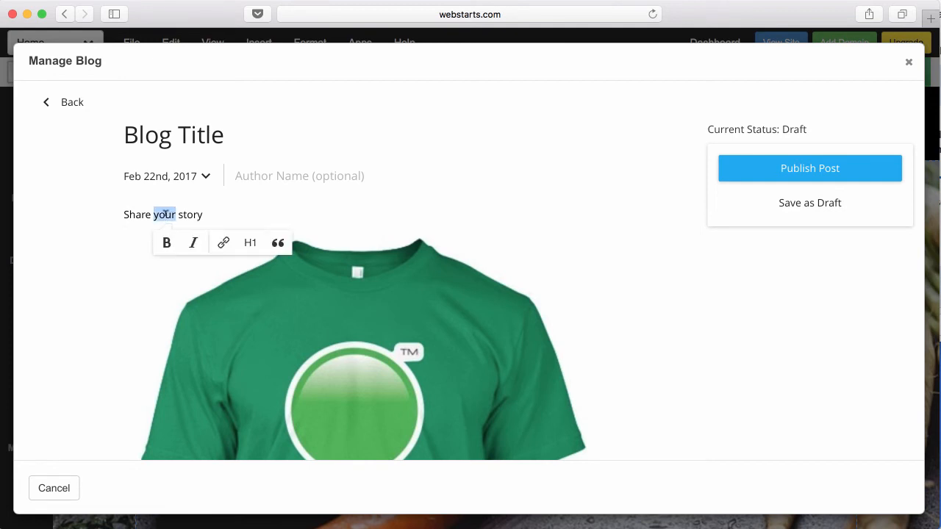
pyautogui.tripleClick(165, 214)
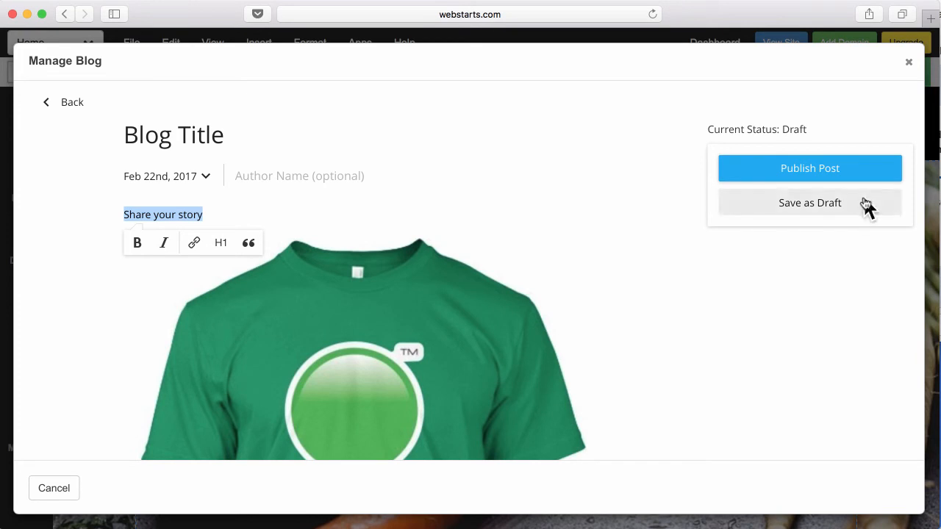
pyautogui.click(858, 177)
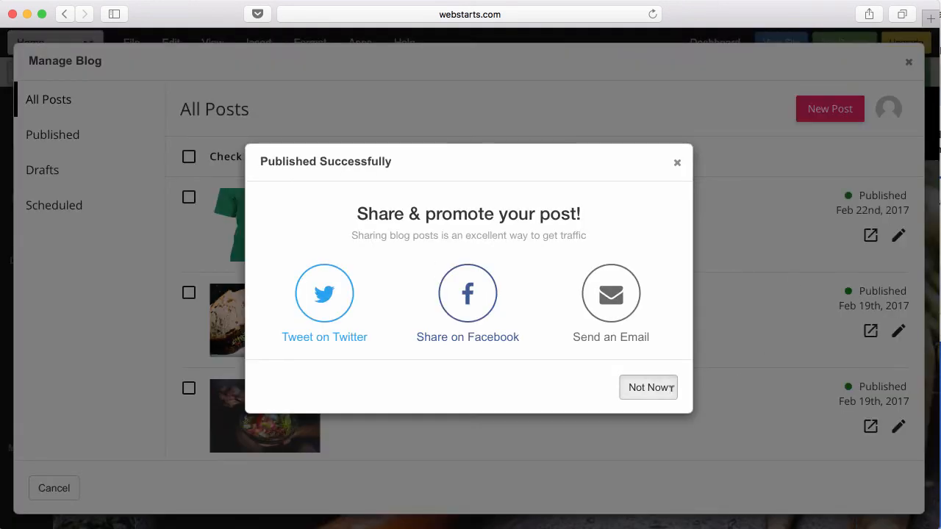
# - Dismiss the share-your-post prompt and close the blog manager
pyautogui.click(666, 390)
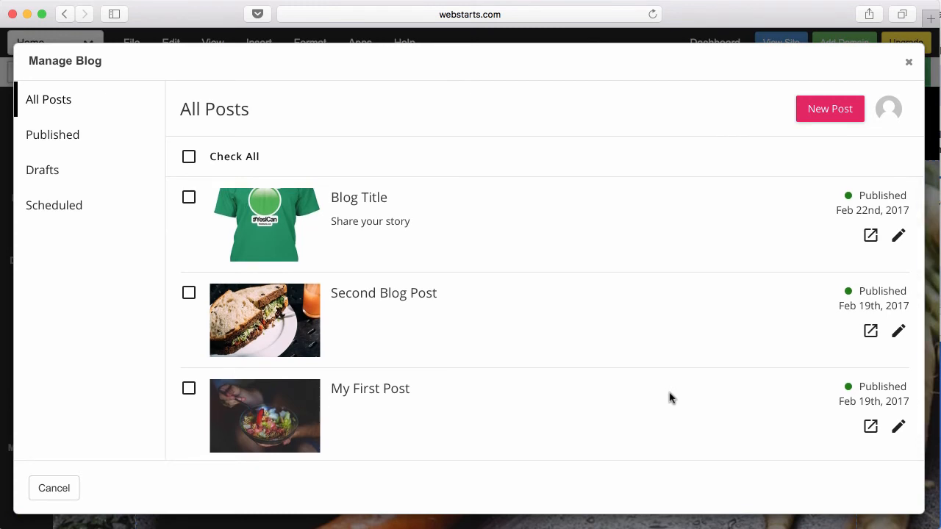
pyautogui.scroll(-1, 512, 360)
pyautogui.scroll(1, 514, 360)
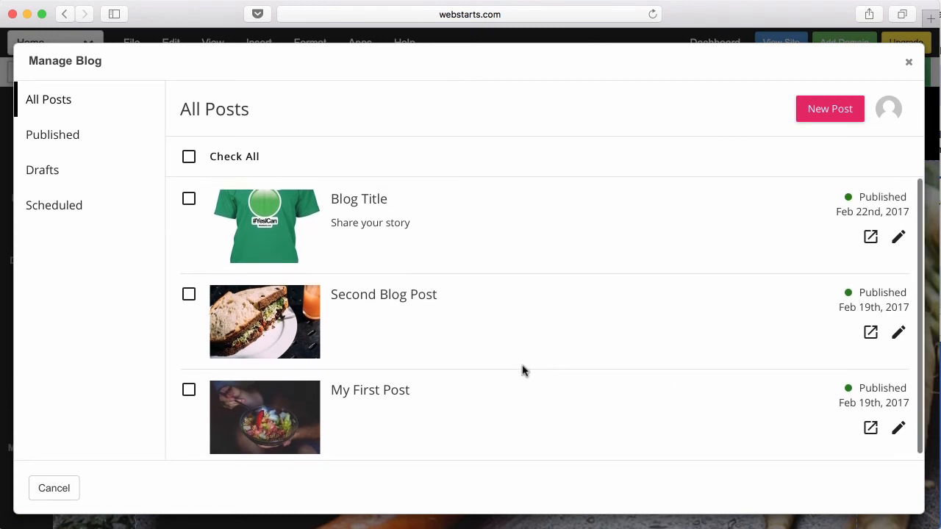
pyautogui.click(909, 63)
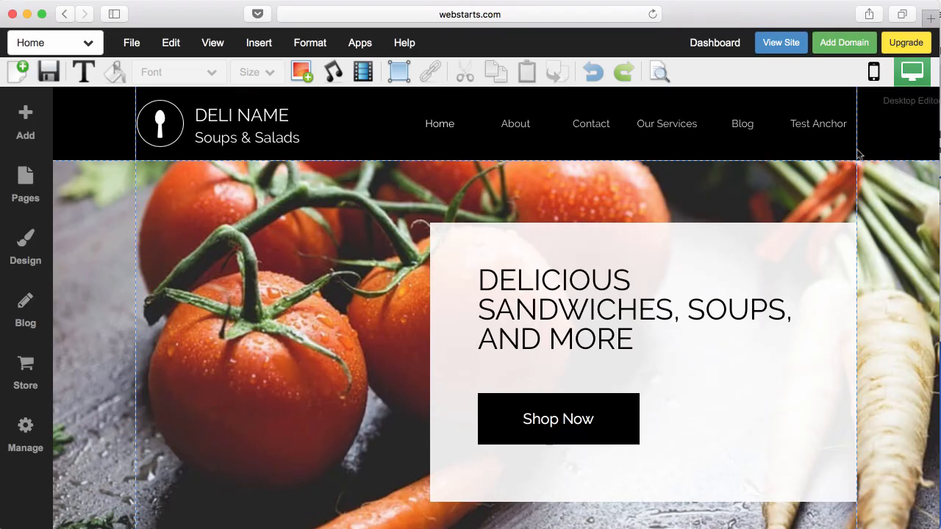
# - Save the deli page and open the live site in a new tab
pyautogui.click(49, 72)
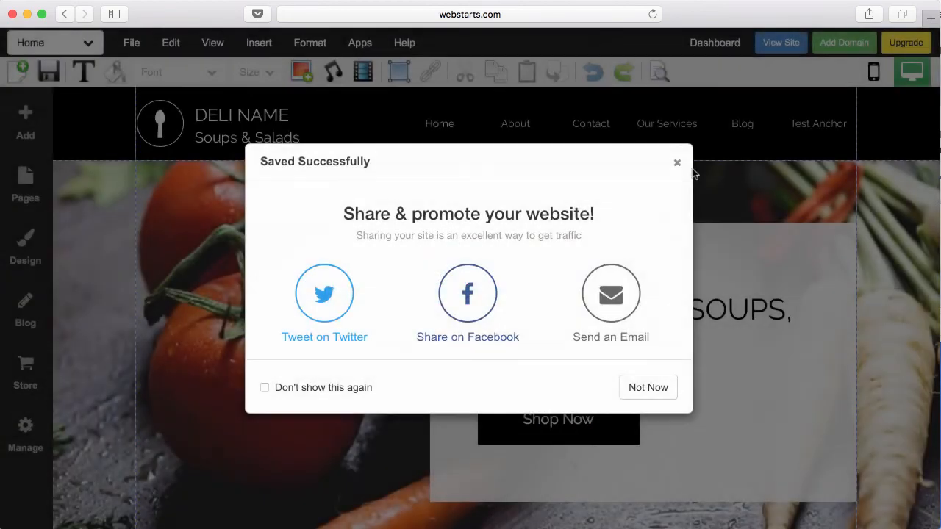
pyautogui.click(660, 387)
pyautogui.click(781, 42)
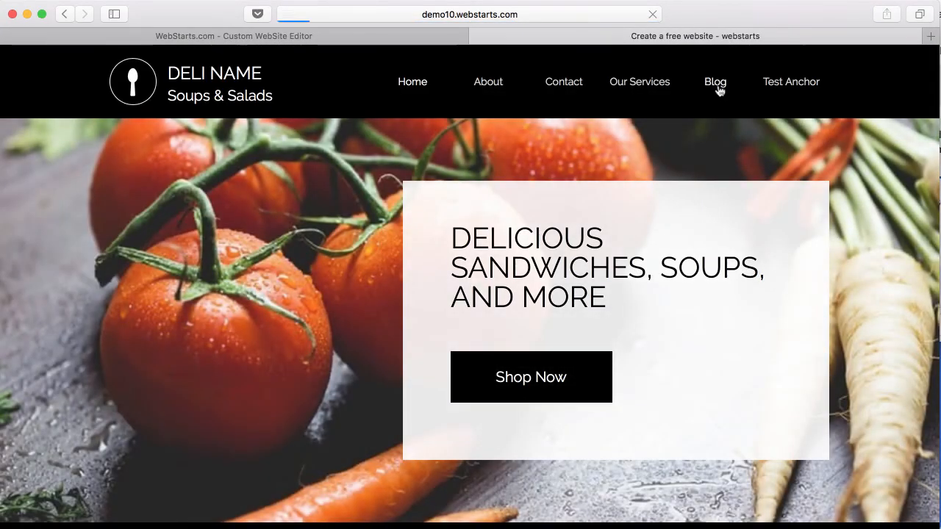
# - On the live site's Blog page, read the full Second Blog Post
pyautogui.click(718, 87)
pyautogui.scroll(-3, 540, 239)
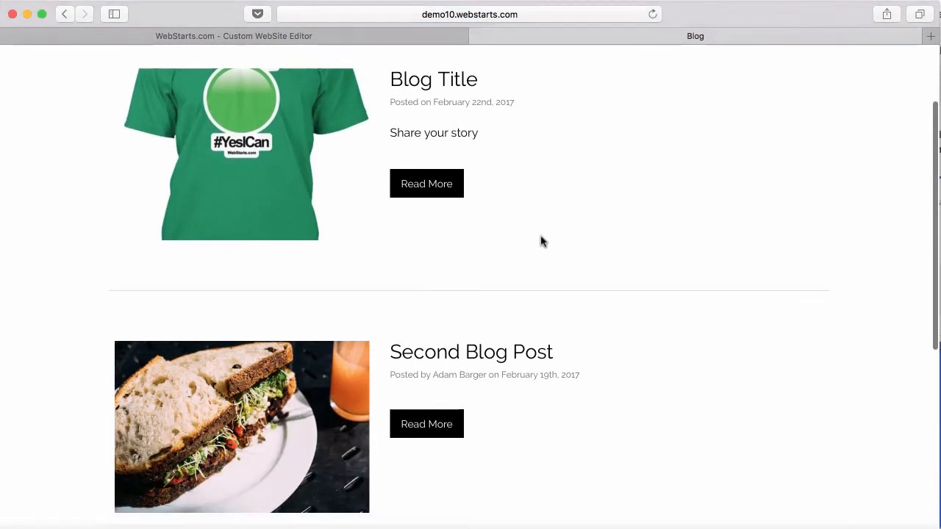
pyautogui.scroll(-5, 491, 233)
pyautogui.click(432, 157)
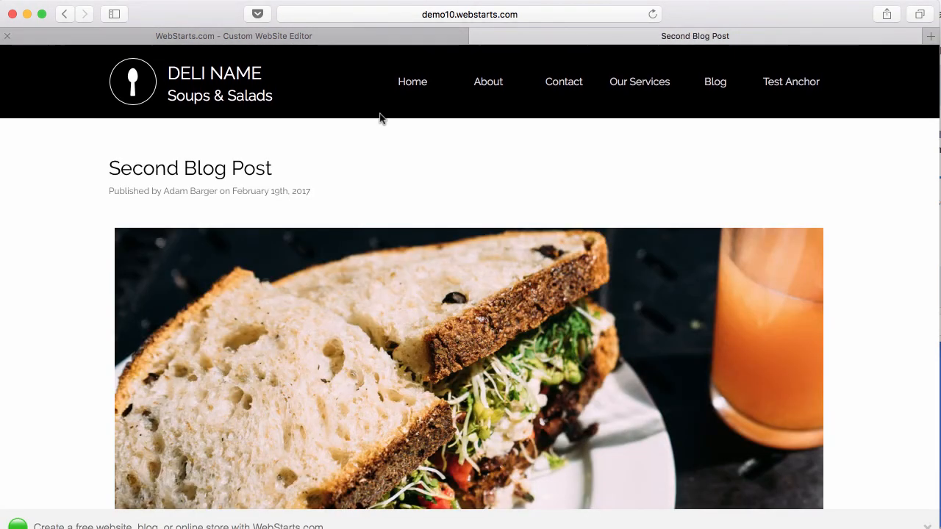
pyautogui.scroll(-5, 430, 217)
pyautogui.scroll(-4, 430, 218)
pyautogui.scroll(7, 431, 216)
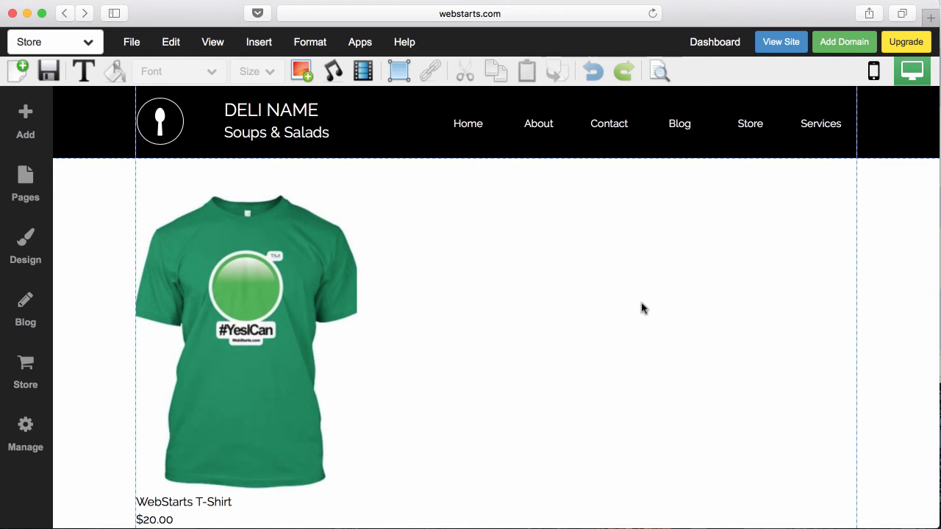
# - On the domain setup page, compare registering a new domain with using an already-owned one
pyautogui.click(844, 47)
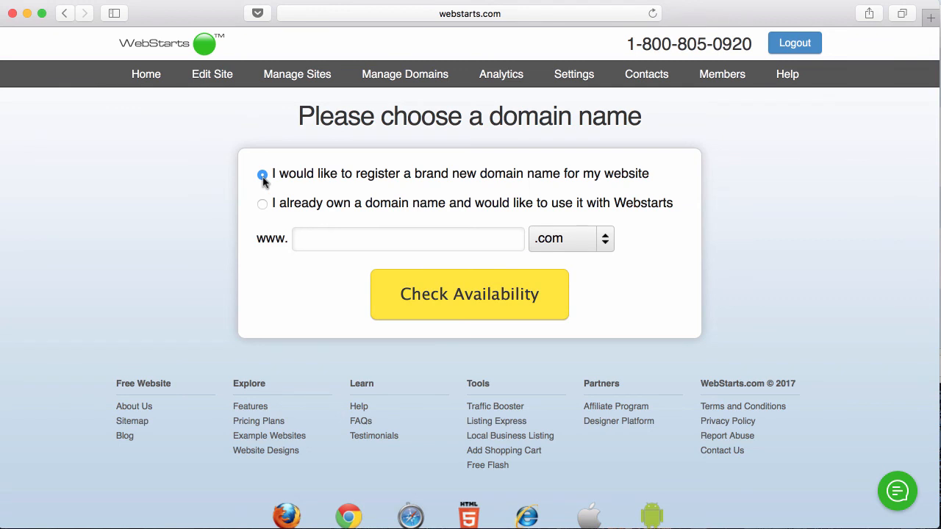
pyautogui.click(264, 206)
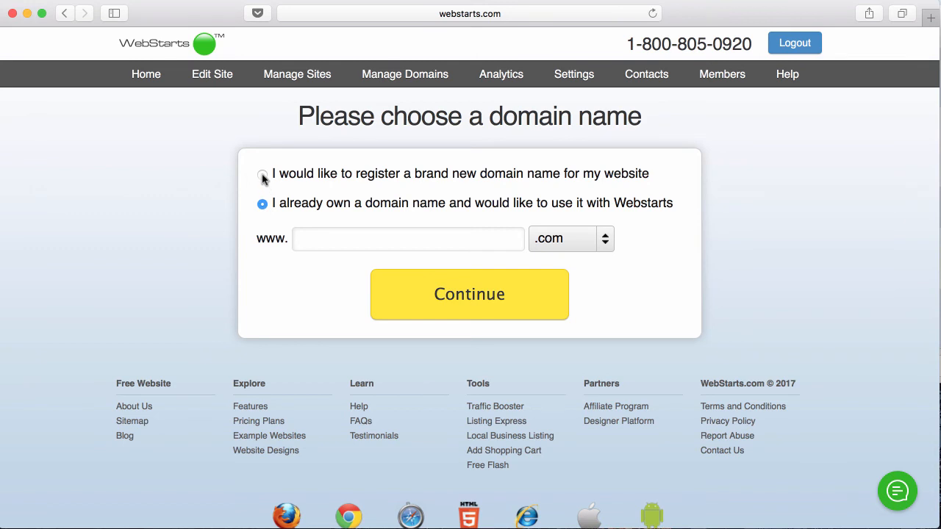
pyautogui.click(262, 175)
pyautogui.click(334, 243)
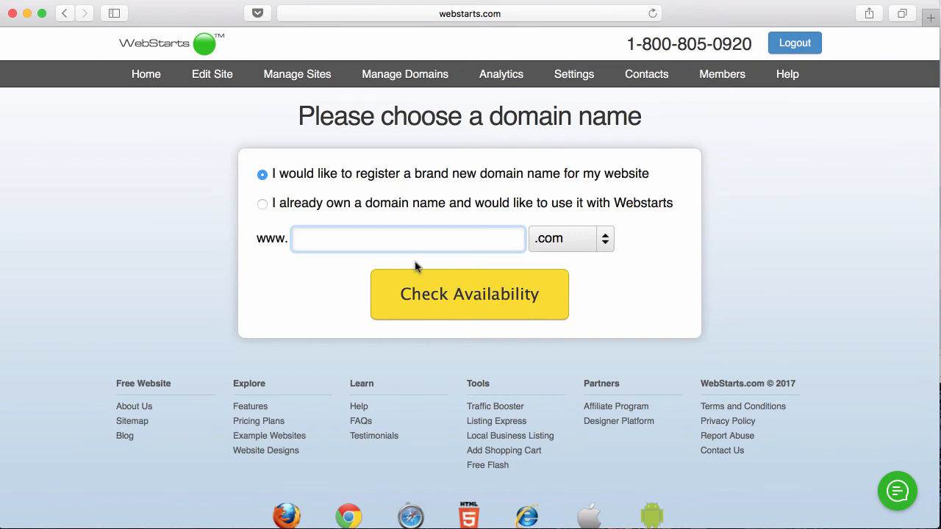
pyautogui.click(264, 205)
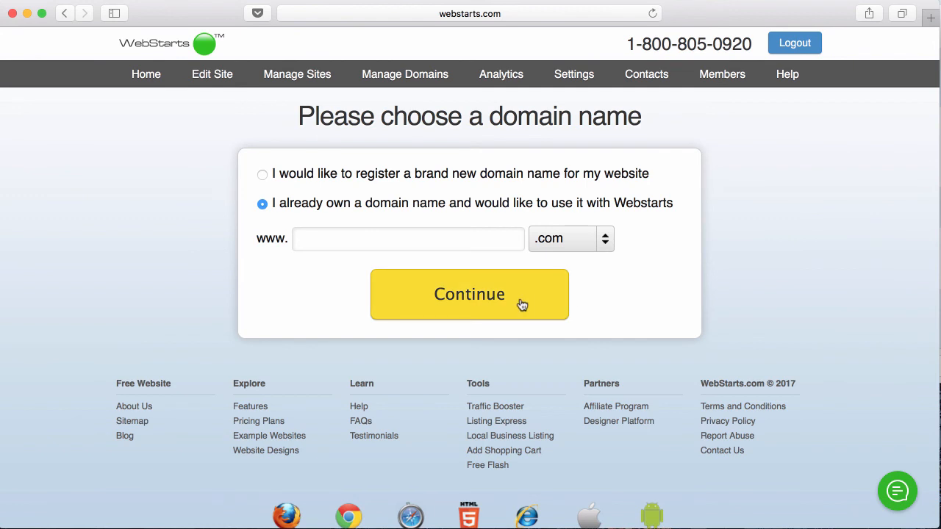
pyautogui.click(497, 240)
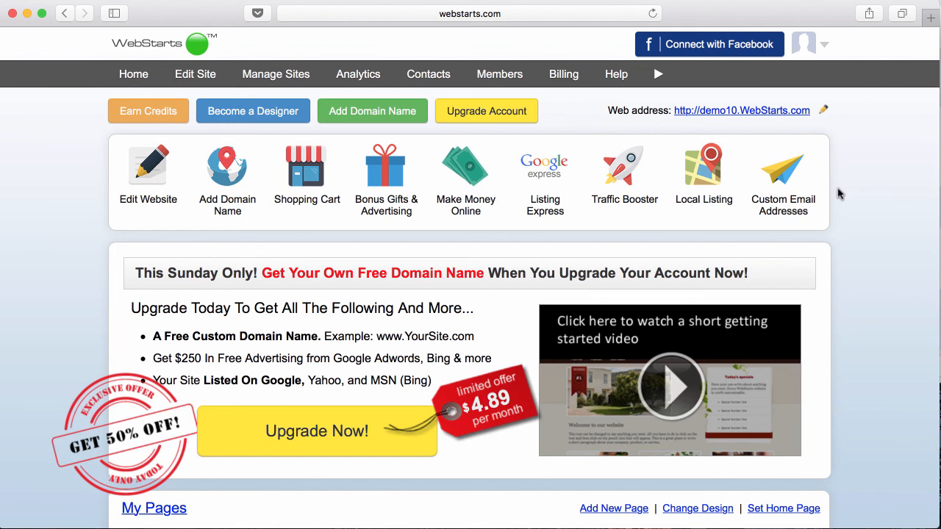
# - Try Custom Email Addresses, dismiss its domain-required alert, and reopen the Home page in the editor
pyautogui.moveTo(796, 184)
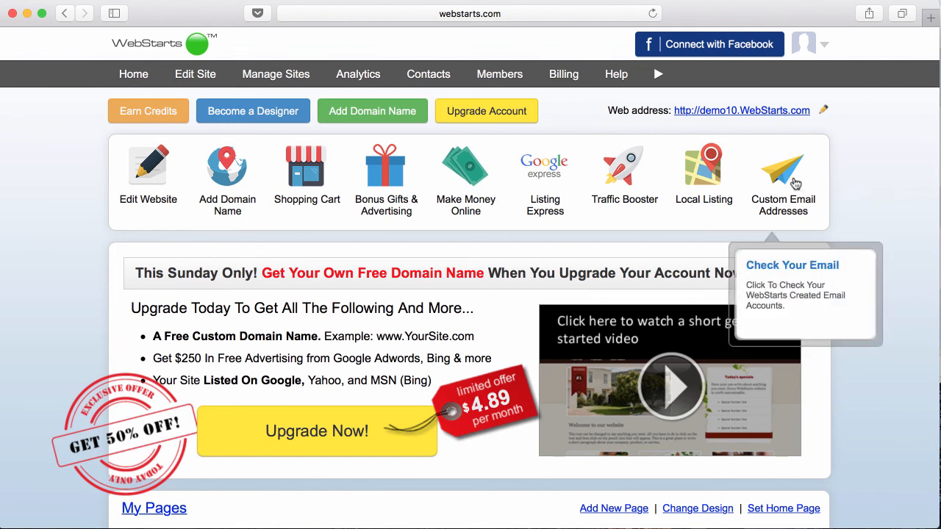
pyautogui.click(796, 184)
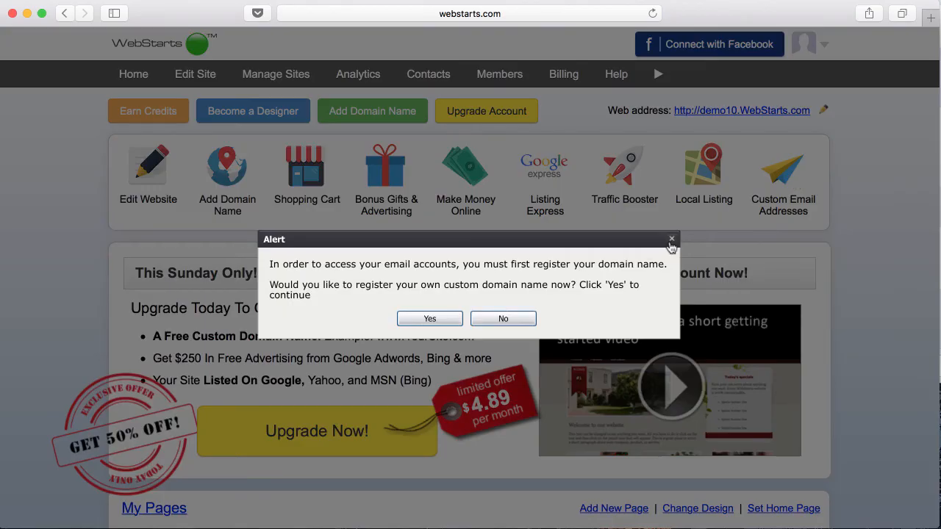
pyautogui.click(673, 242)
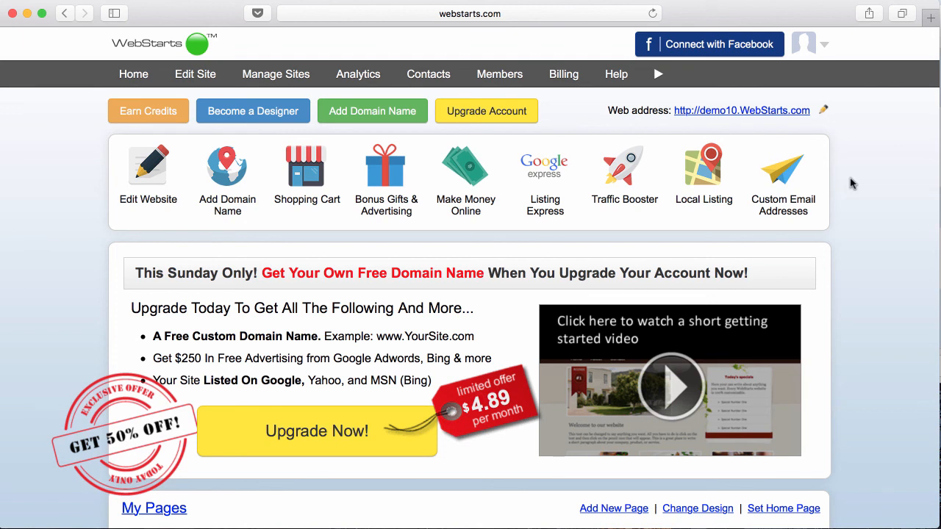
pyautogui.moveTo(565, 181)
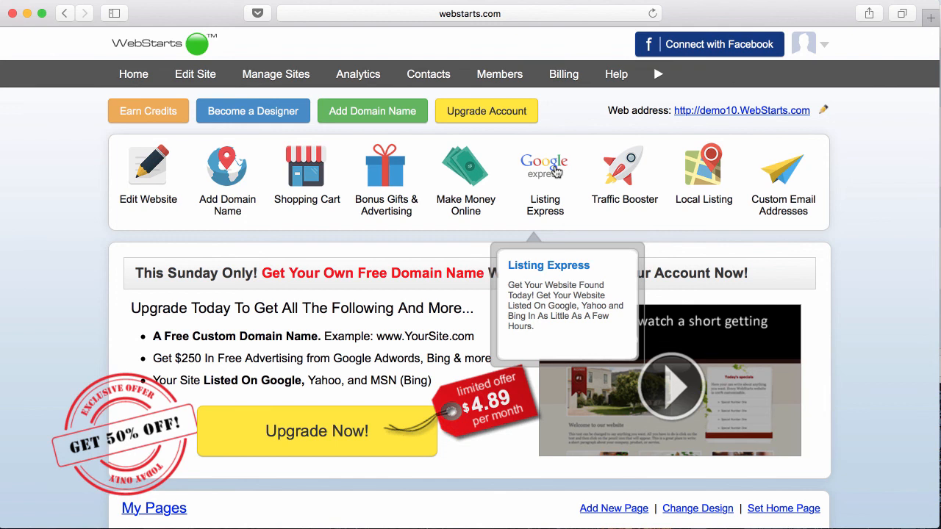
pyautogui.click(208, 80)
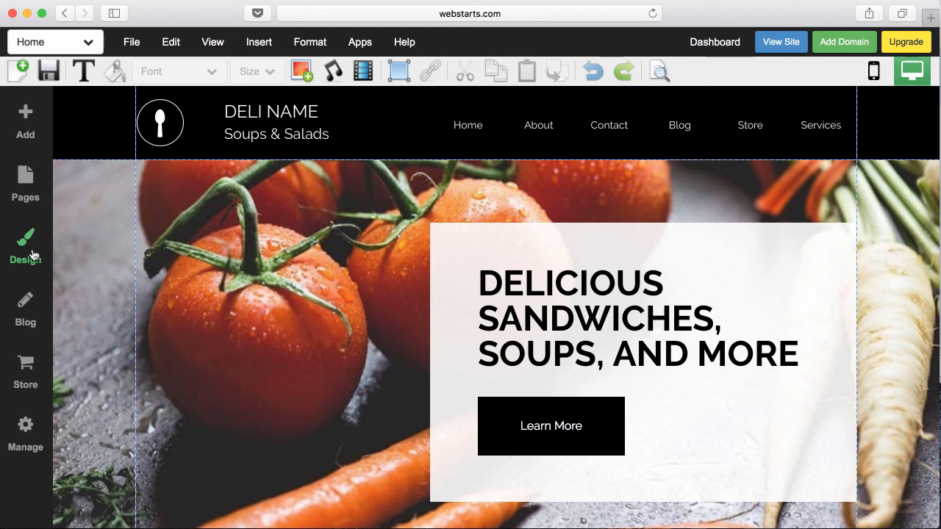
# - In the SEO Wizard, replace the first keyword 'Home page.' with 'webstarts'
pyautogui.click(359, 42)
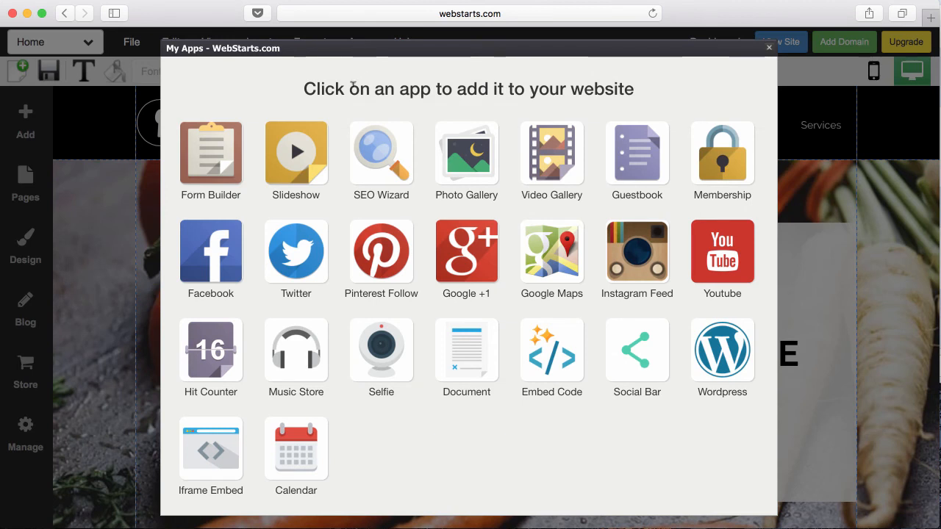
pyautogui.click(382, 154)
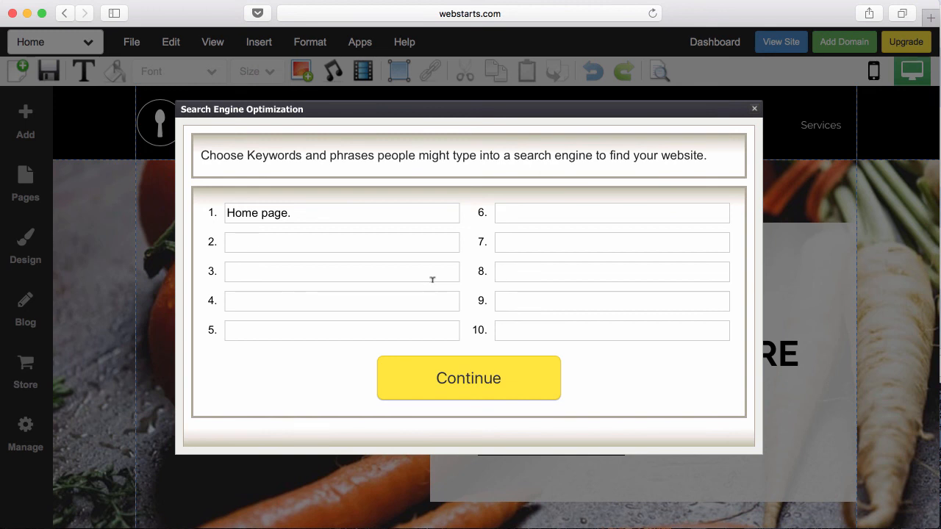
pyautogui.tripleClick(333, 206)
pyautogui.press('BackSpace')
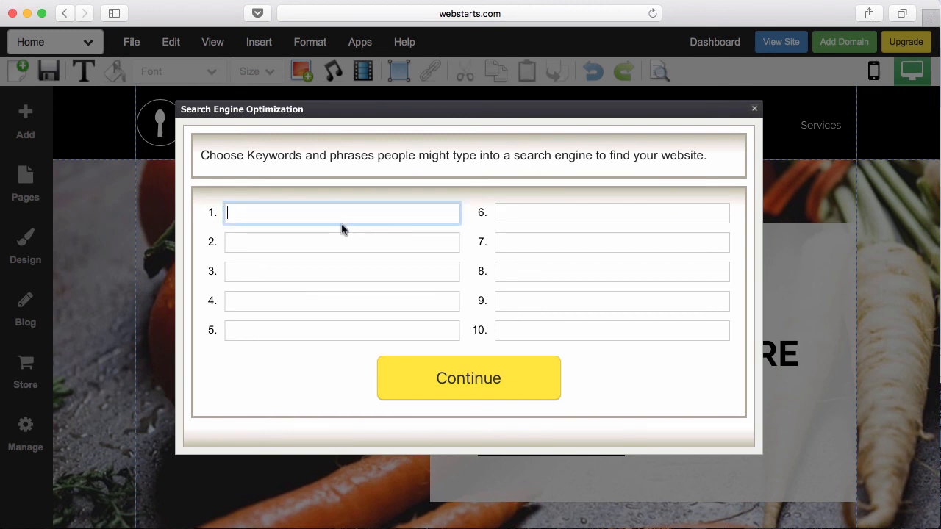
pyautogui.write('webxtar')
pyautogui.press('BackSpace')
pyautogui.press('BackSpace')
pyautogui.press('BackSpace')
pyautogui.press('BackSpace')
pyautogui.press('BackSpace')
pyautogui.write('bx')
pyautogui.press('BackSpace')
pyautogui.write('starts')
pyautogui.click(415, 364)
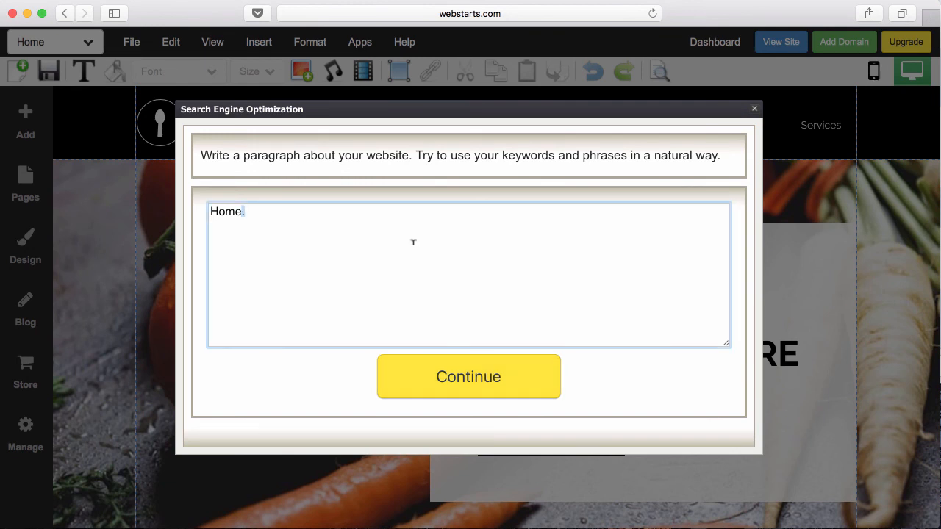
# - Set the site description to 'Create a free website at WebStarts.com'
pyautogui.press('super+a')
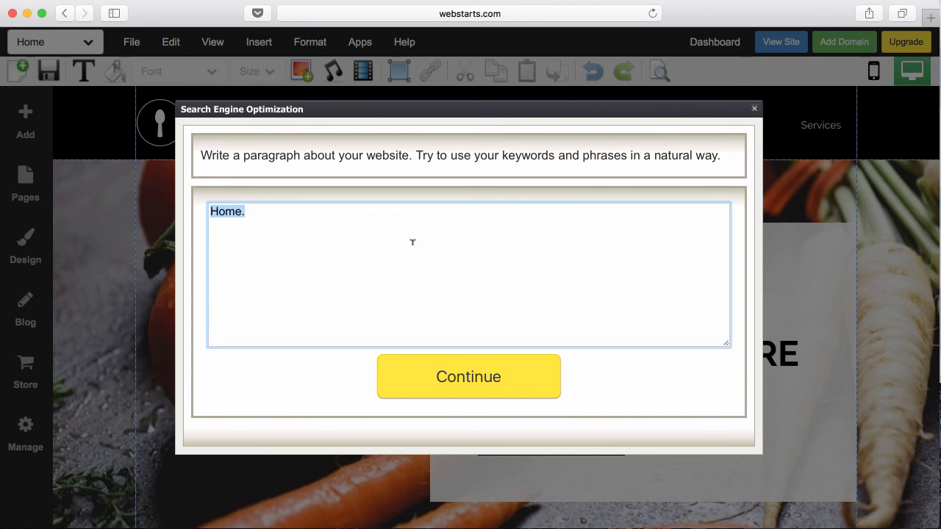
pyautogui.write('Create a fre')
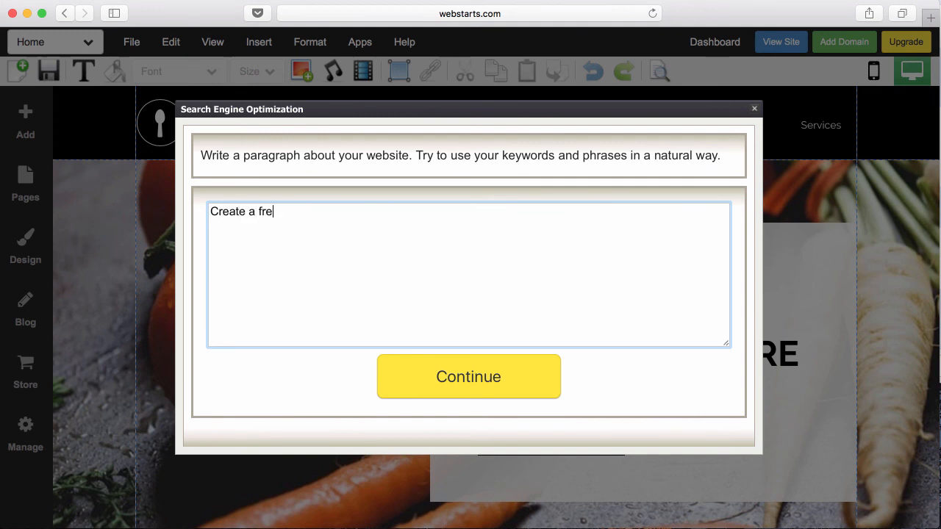
pyautogui.write('e website at We')
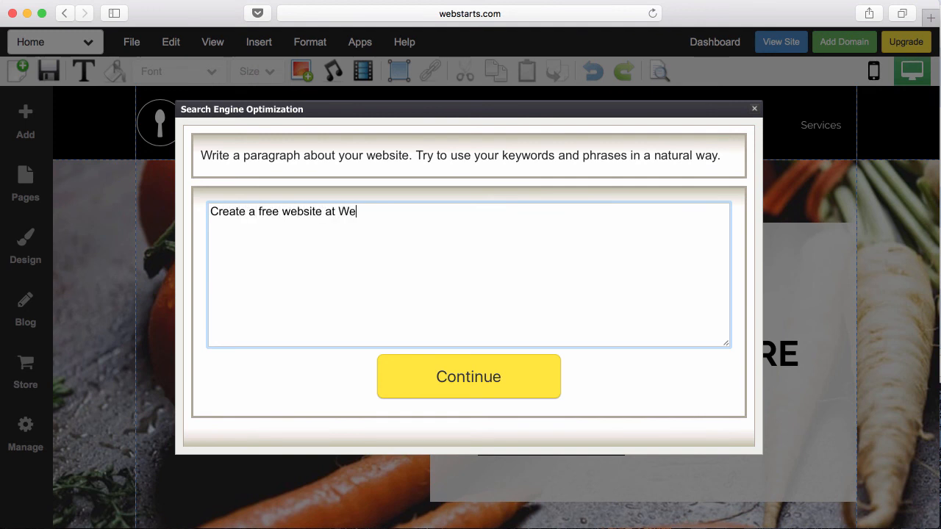
pyautogui.write('bStarts.com')
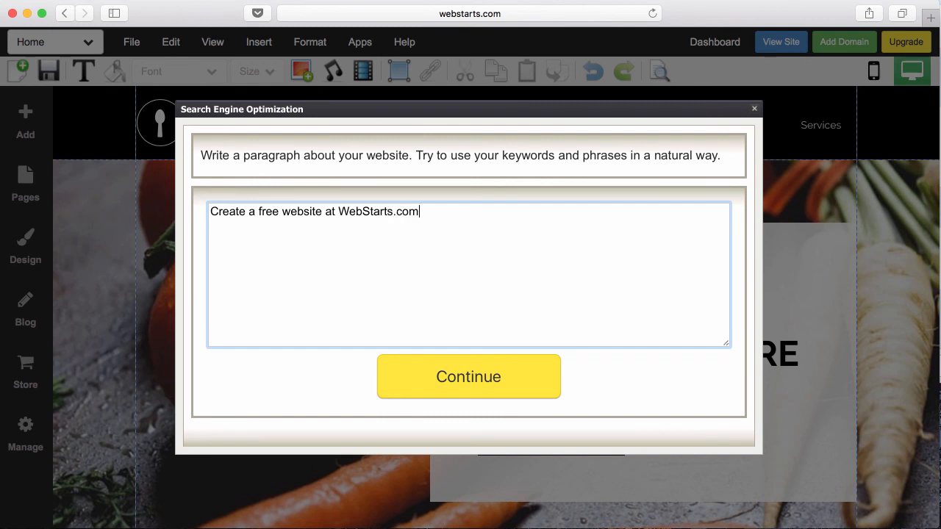
pyautogui.click(472, 378)
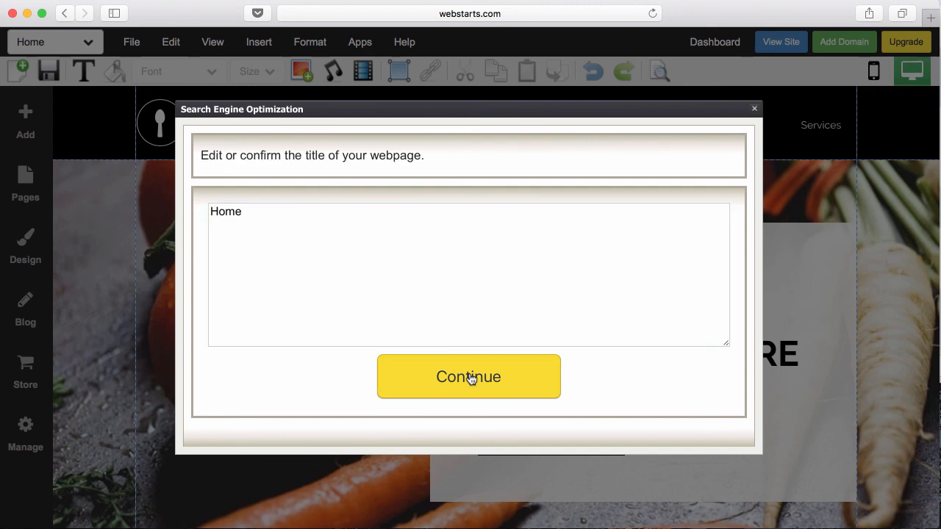
# - Set the page title to 'Create a free website - webstarts', apply it, and show the pages list
pyautogui.click(379, 236)
pyautogui.press('super+a')
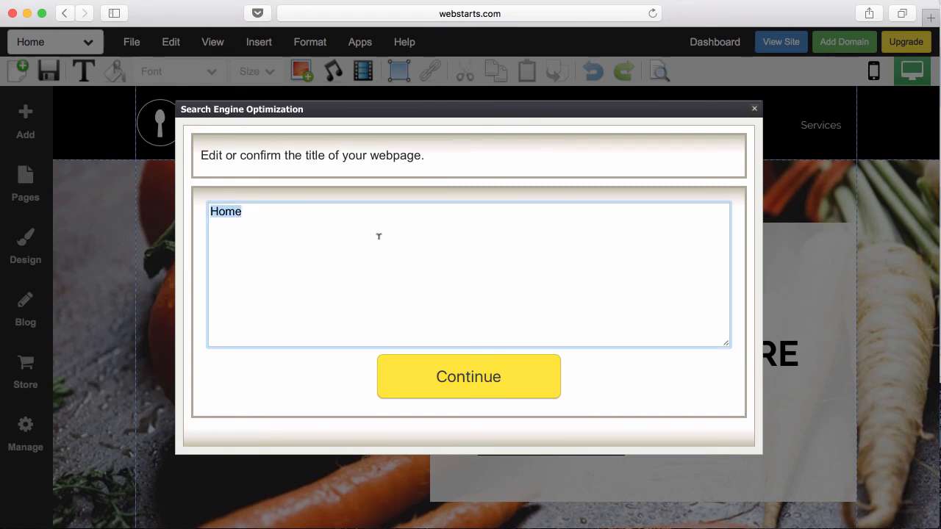
pyautogui.write('Create a fe')
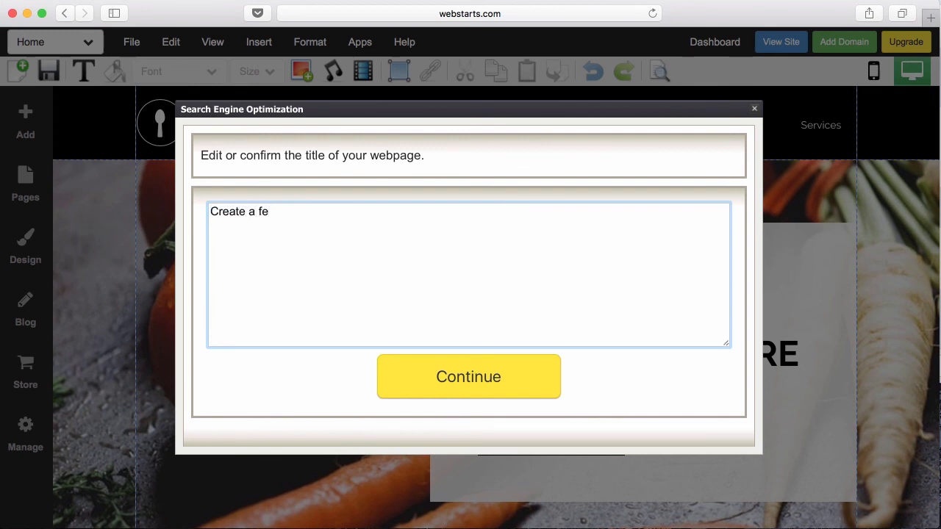
pyautogui.press('BackSpace')
pyautogui.write('ree webxs')
pyautogui.press('BackSpace')
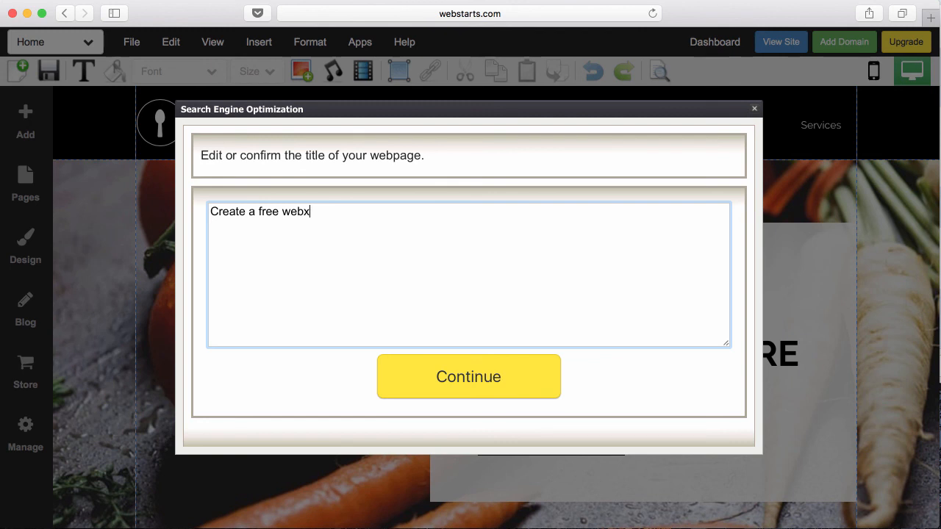
pyautogui.press('BackSpace')
pyautogui.write('site - webstarts')
pyautogui.click(425, 378)
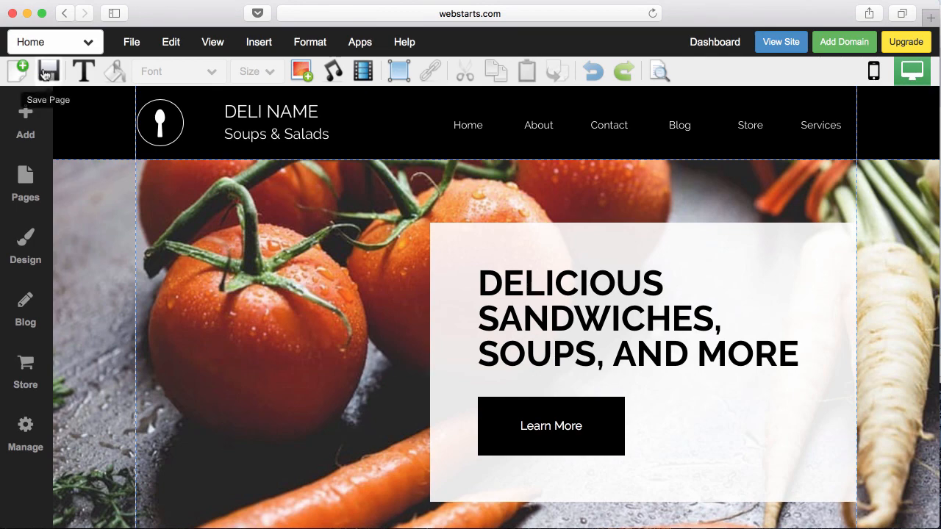
pyautogui.click(26, 192)
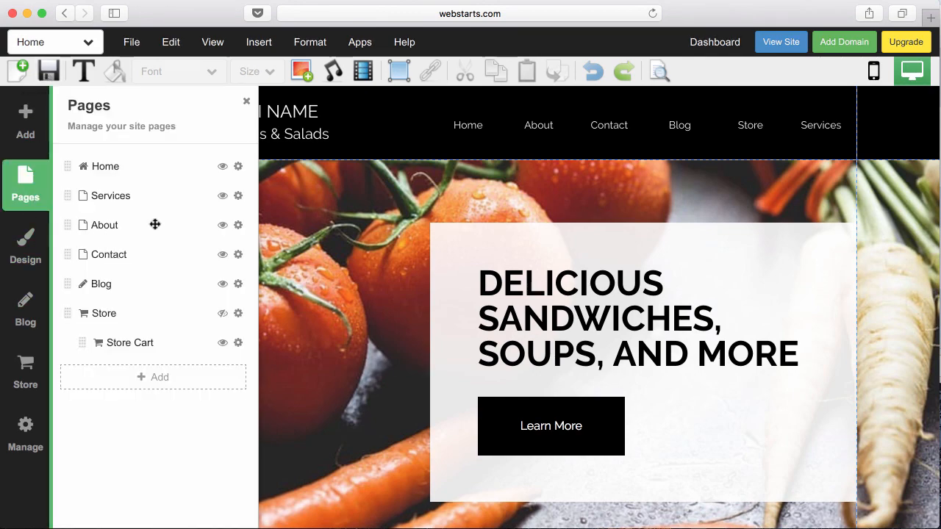